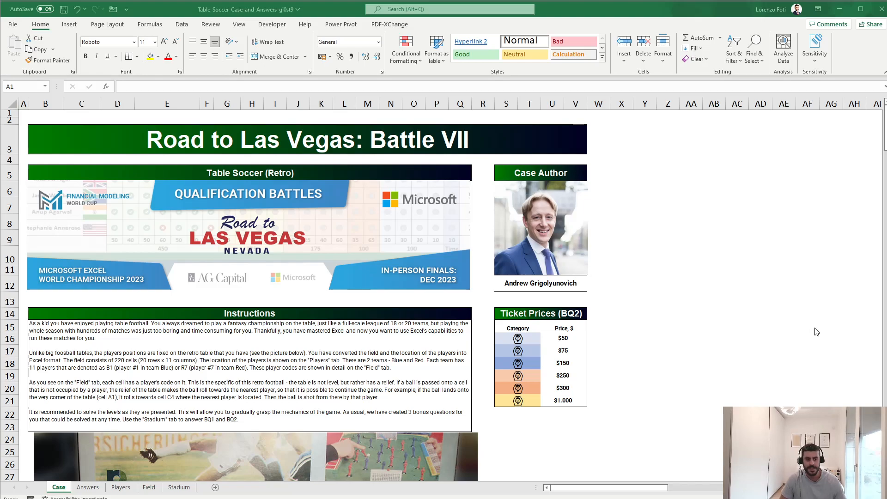
# Step: Read the case instructions and view the table soccer picture on the Case sheet
pyautogui.click(693, 329)
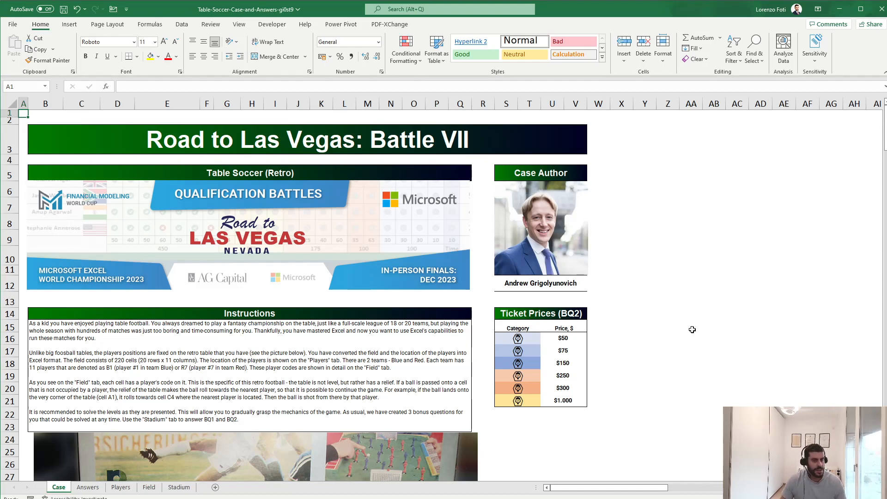
pyautogui.click(59, 337)
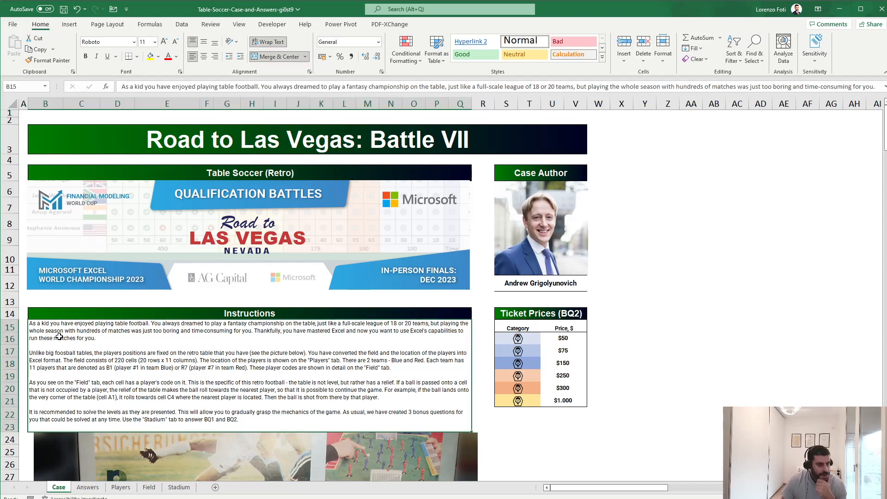
pyautogui.click(664, 351)
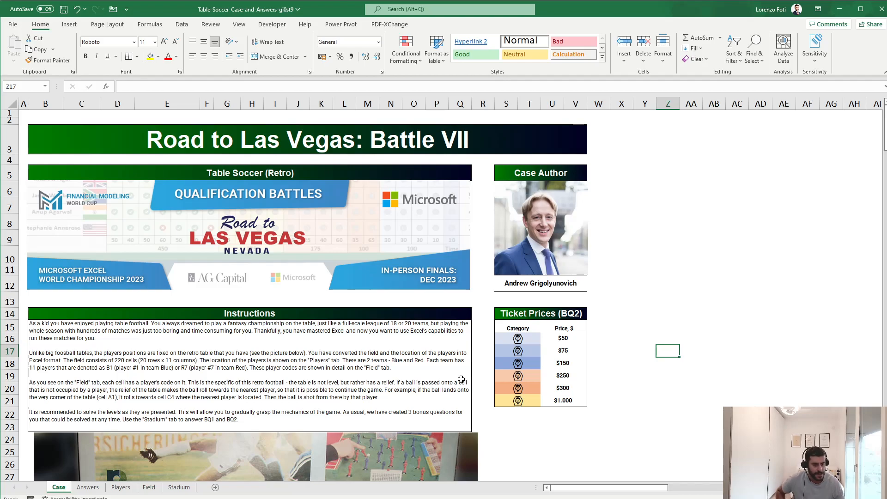
pyautogui.scroll(-1, 199, 452)
pyautogui.scroll(-2, 198, 452)
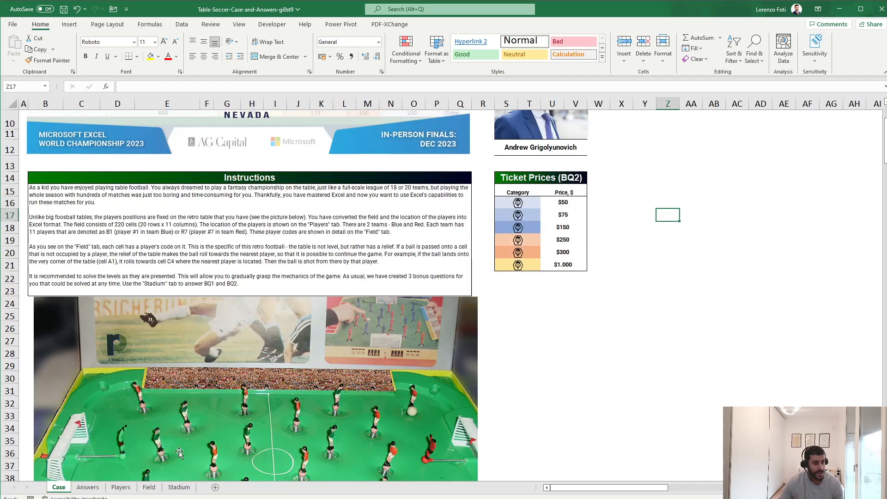
pyautogui.scroll(-4, 169, 431)
# Step: Examine the Players and Field sheets, comparing cells A1 and C4 of the field with the rolling-ball rule in the instructions
pyautogui.click(129, 488)
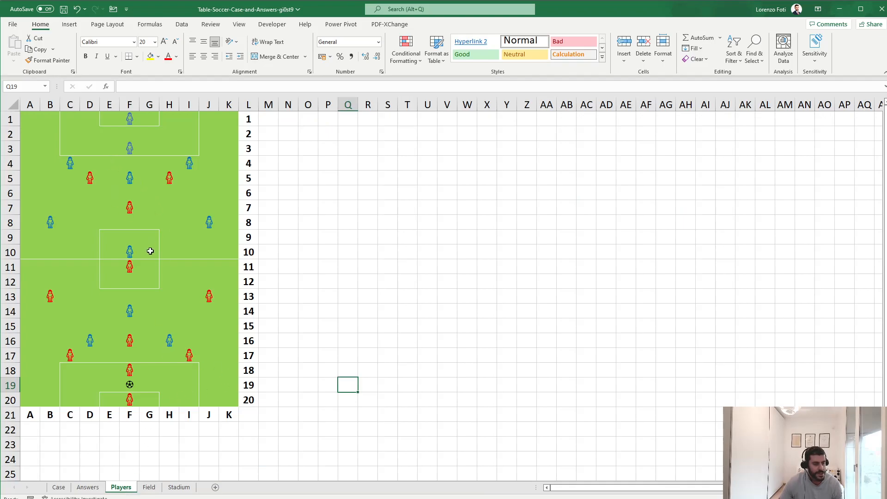
pyautogui.click(149, 487)
pyautogui.click(343, 268)
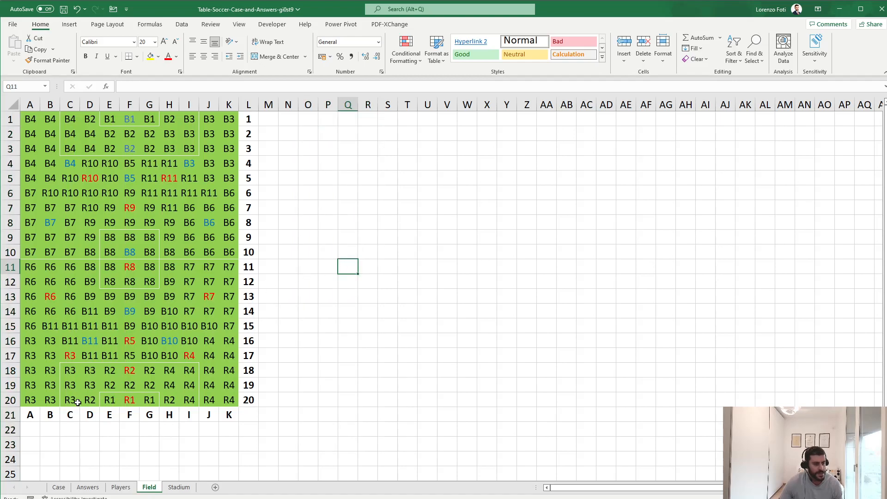
pyautogui.click(32, 124)
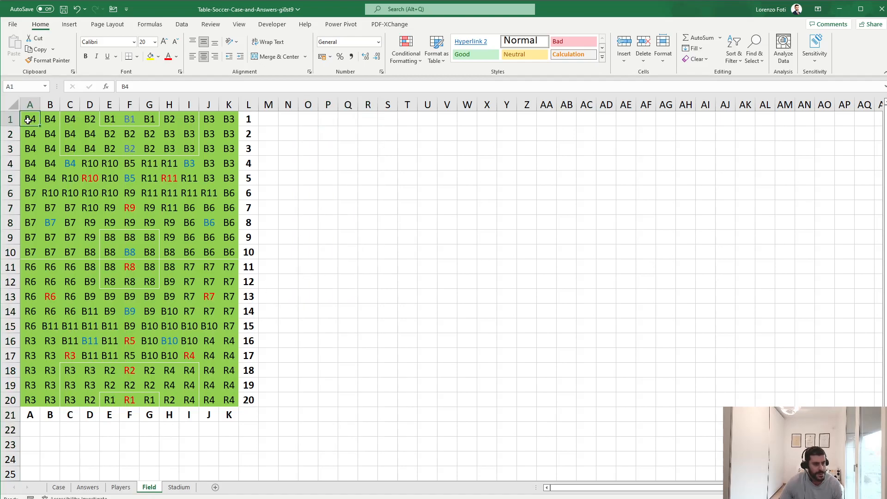
pyautogui.click(73, 166)
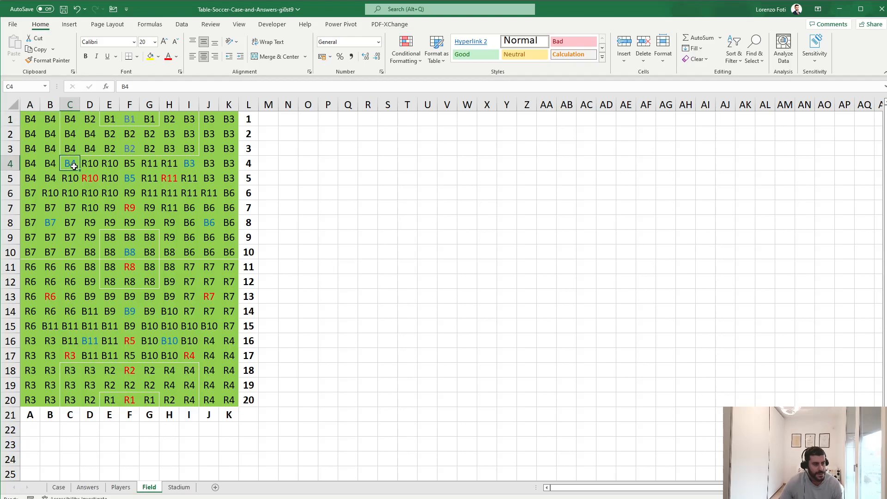
pyautogui.click(58, 487)
pyautogui.scroll(1, 201, 419)
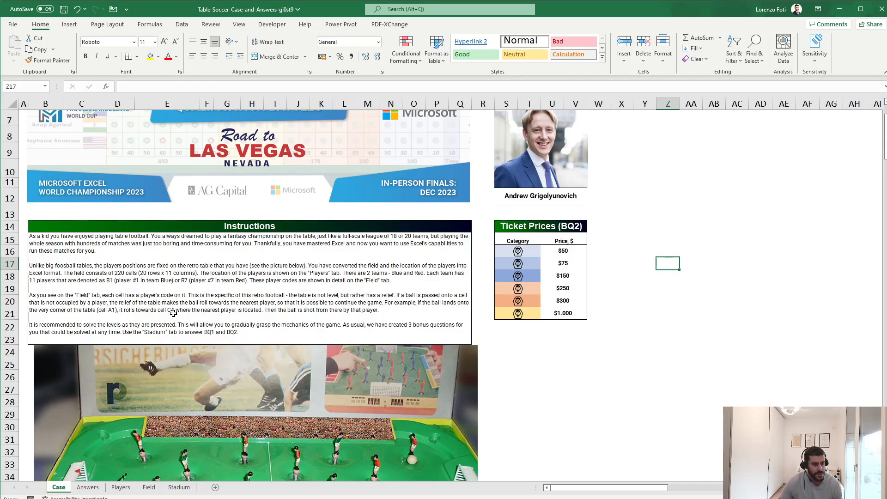
pyautogui.click(149, 487)
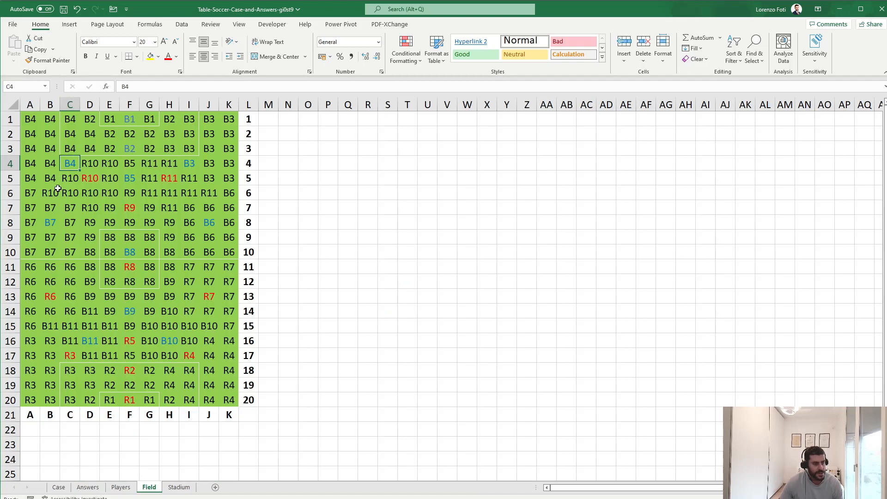
pyautogui.click(59, 487)
# Step: Answer Level 1 game 1 in E71 with an INDIRECT formula joining "Field!" and the cell address in G71
pyautogui.scroll(-8, 131, 387)
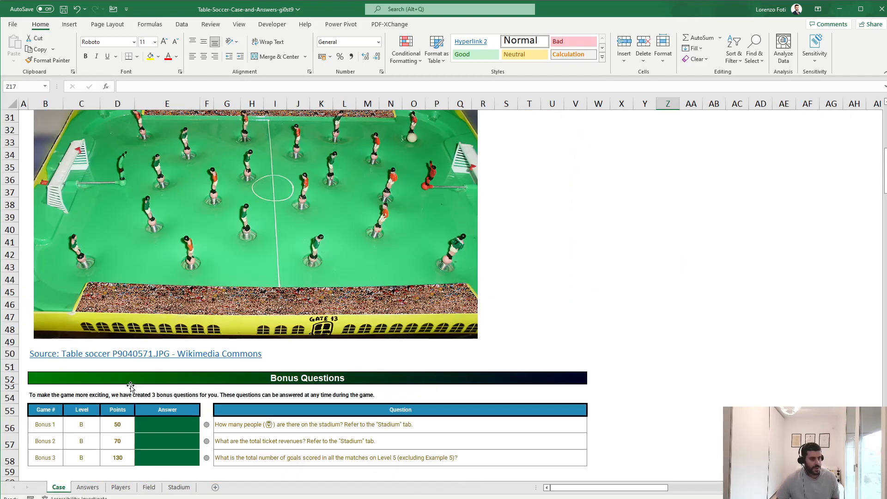
pyautogui.scroll(-7, 131, 386)
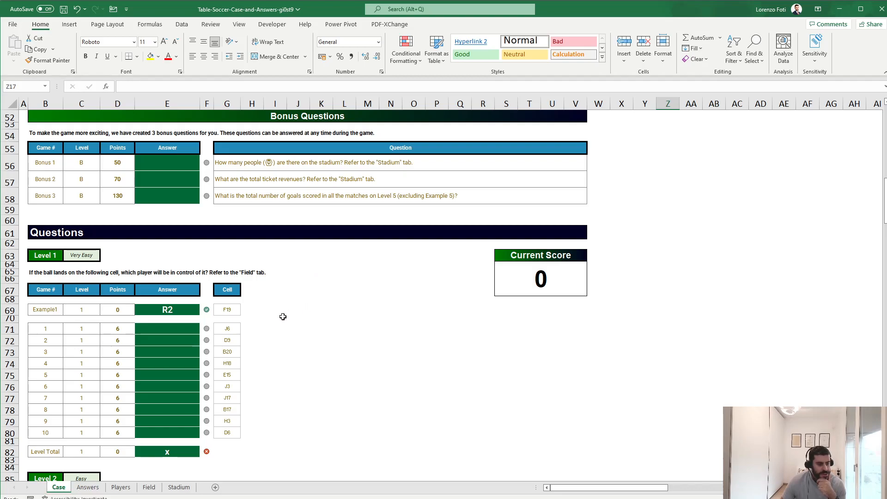
pyautogui.click(194, 330)
pyautogui.write('+')
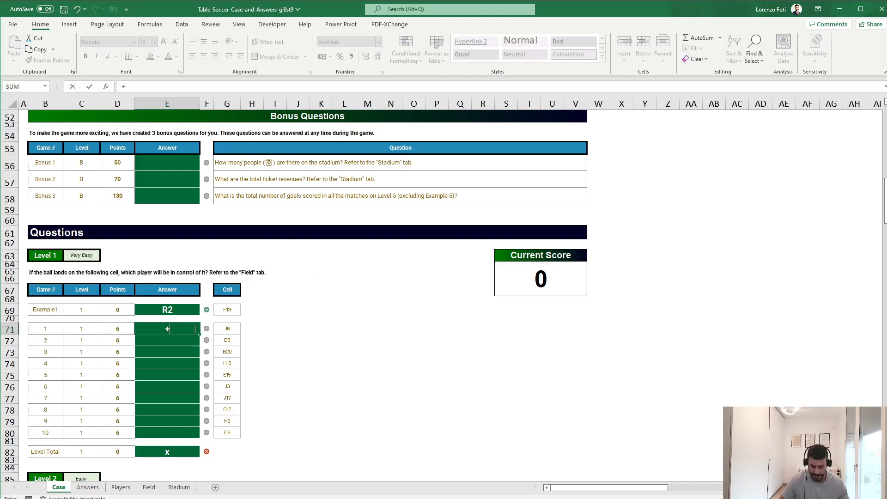
pyautogui.write('indi')
pyautogui.press('Tab')
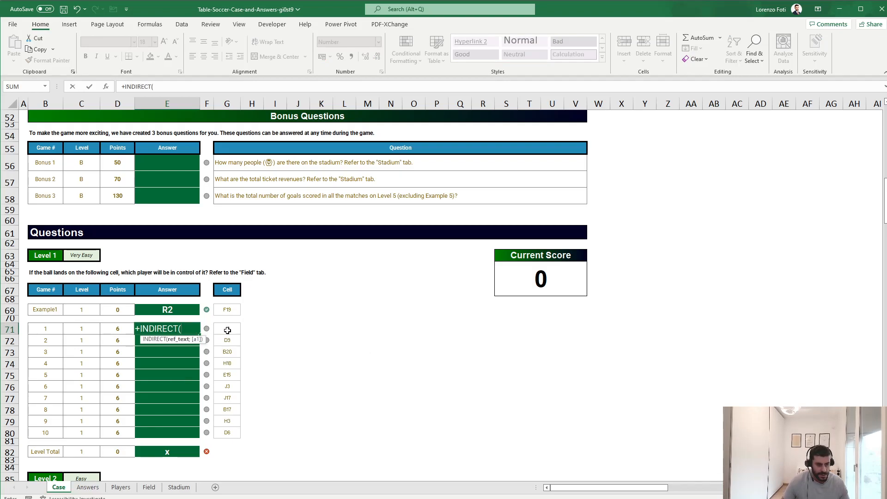
pyautogui.write('"Field')
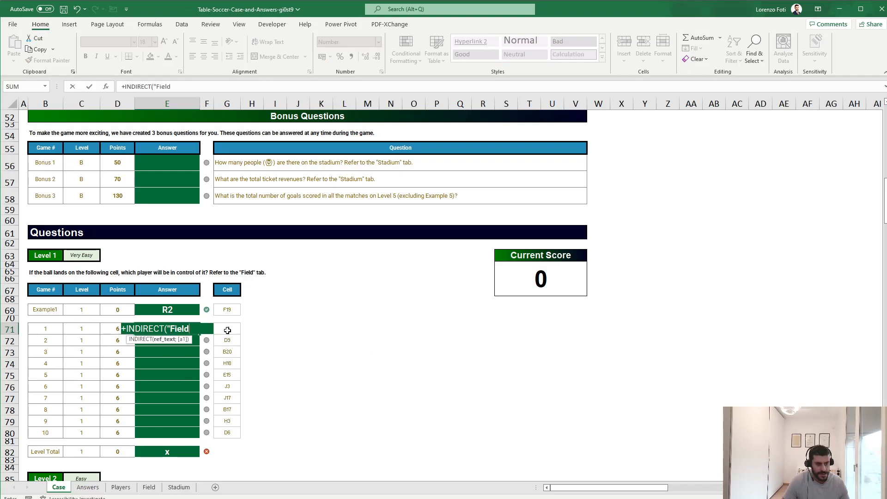
pyautogui.write('!"&')
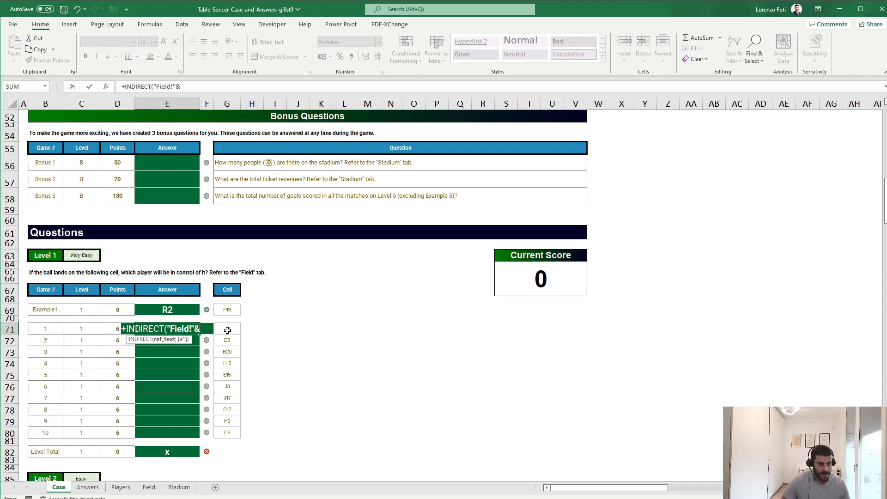
pyautogui.click(228, 330)
pyautogui.write(')')
pyautogui.press('Return')
# Step: Fill the INDIRECT formula down from E71 through E80 to answer the remaining Level 1 games
pyautogui.press('Up')
pyautogui.hotkey('shift', 'Down')
pyautogui.hotkey('shift', 'Down')
pyautogui.hotkey('shift', 'Down')
pyautogui.hotkey('shift', 'Down')
pyautogui.hotkey('shift', 'Down')
pyautogui.hotkey('shift', 'Down')
pyautogui.hotkey('shift', 'Down')
pyautogui.hotkey('shift', 'Down')
pyautogui.hotkey('shift', 'Down')
pyautogui.hotkey('ctrl', 'd')
pyautogui.hotkey('ctrl', 'Down')
pyautogui.press('Down')
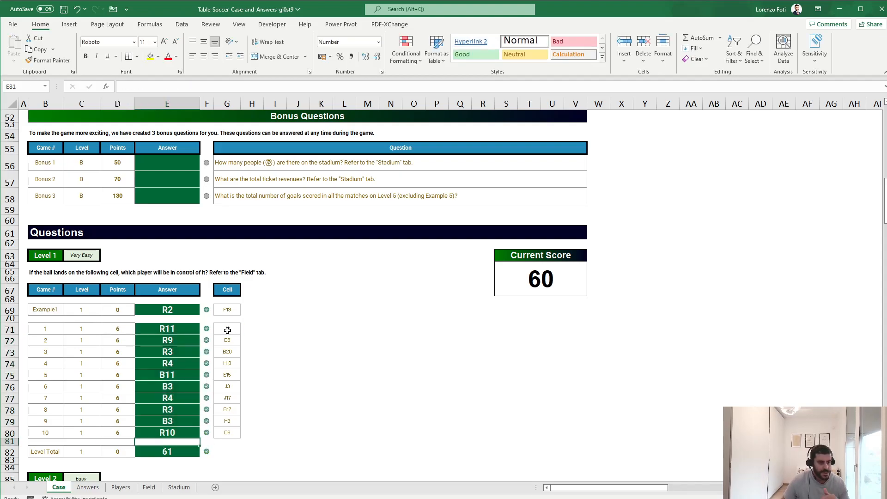
# Step: Add a new worksheet after the Case sheet and name it slv1 for solving Level 2
pyautogui.scroll(-7, 228, 330)
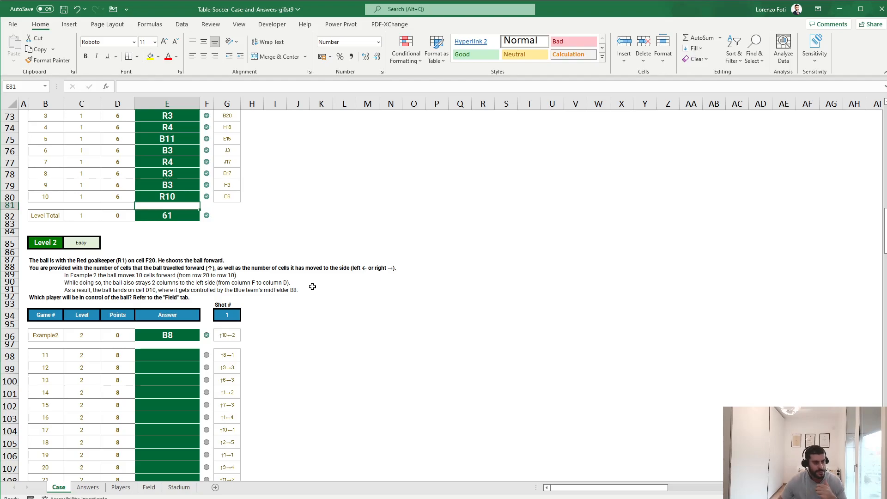
pyautogui.click(215, 487)
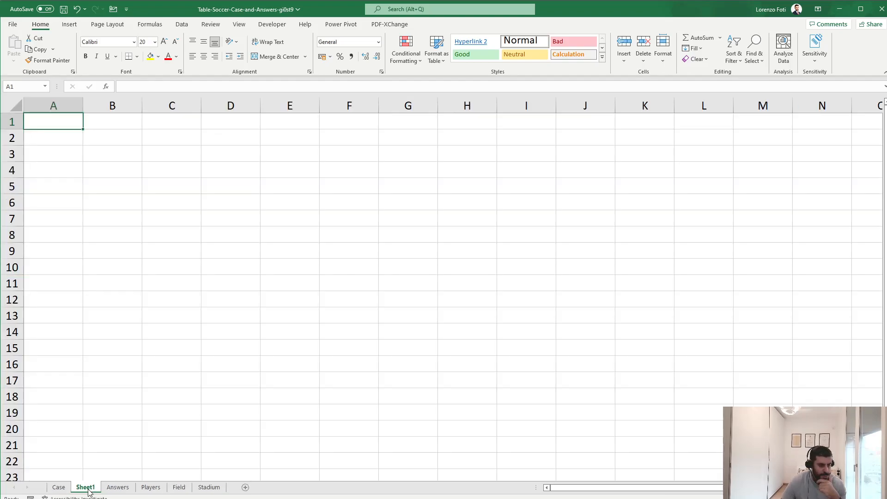
pyautogui.doubleClick(85, 487)
pyautogui.write('slv1')
pyautogui.press('Return')
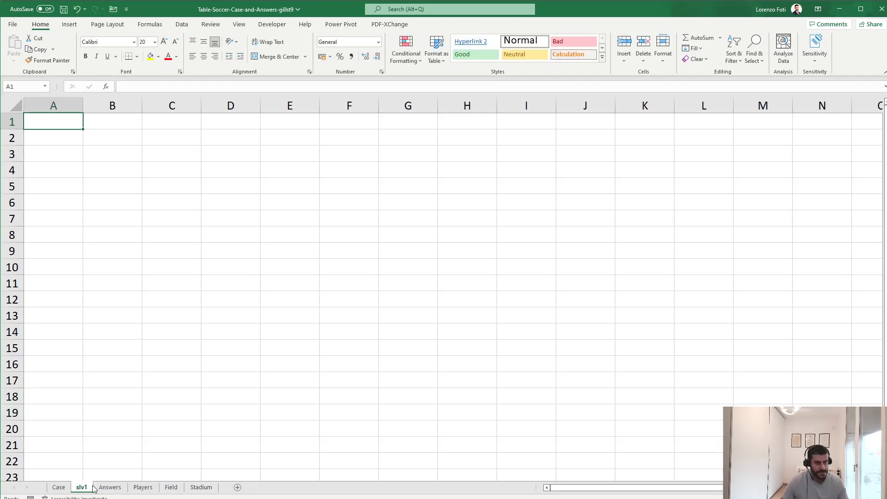
# Step: Enter the game label Example2 in cell E3 of the slv1 sheet
pyautogui.scroll(-2, 444, 286)
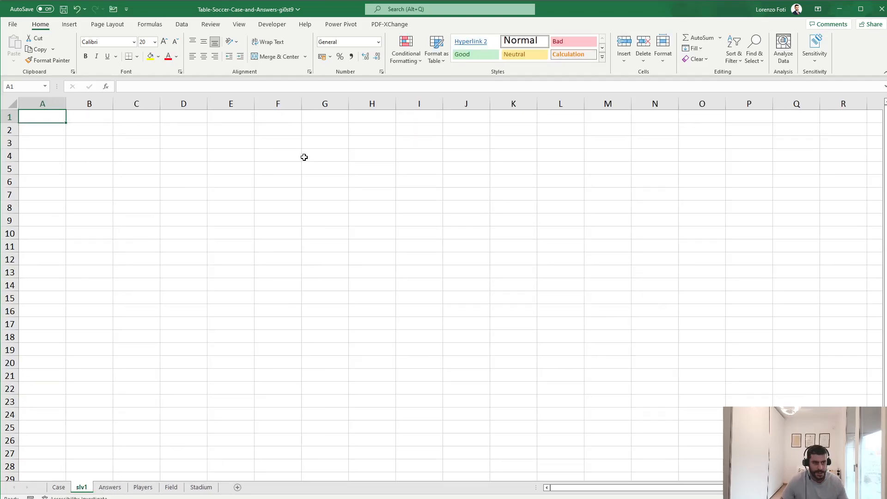
pyautogui.scroll(-1, 444, 286)
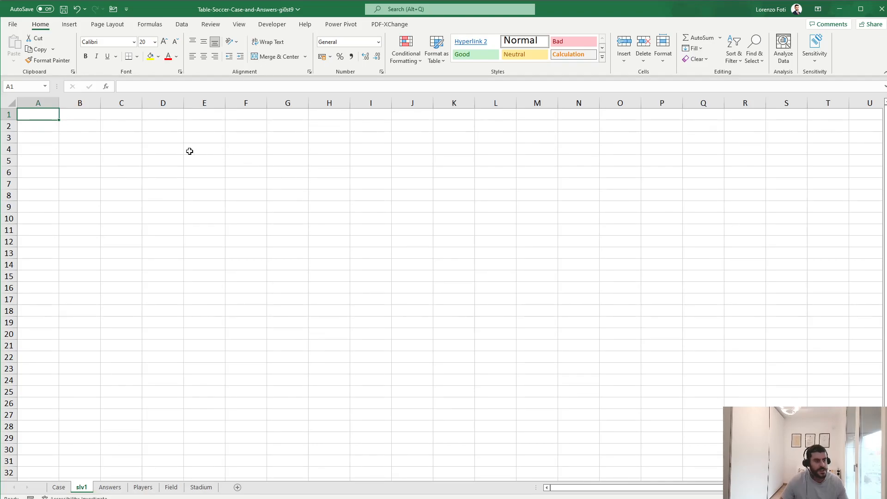
pyautogui.click(64, 487)
pyautogui.click(81, 487)
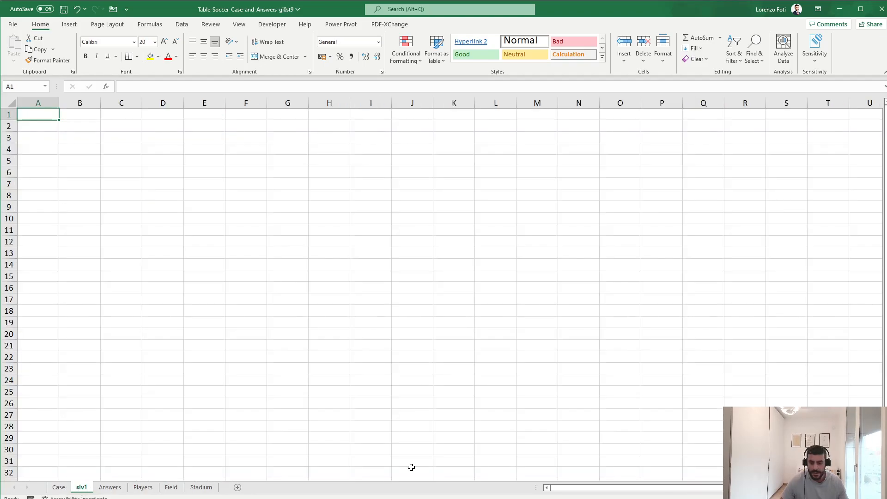
pyautogui.scroll(-1, 154, 123)
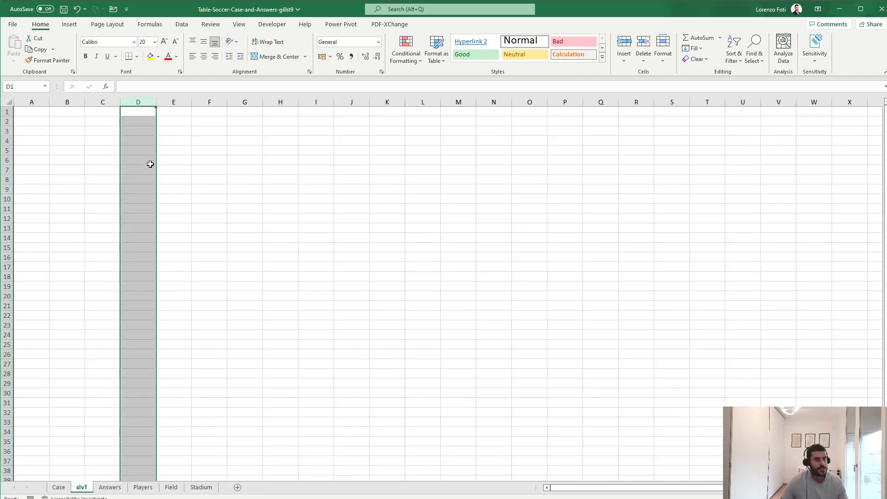
pyautogui.click(179, 131)
pyautogui.write('Example')
pyautogui.press('BackSpace')
pyautogui.press('BackSpace')
pyautogui.press('BackSpace')
pyautogui.press('BackSpace')
pyautogui.press('BackSpace')
pyautogui.press('BackSpace')
pyautogui.write('xample')
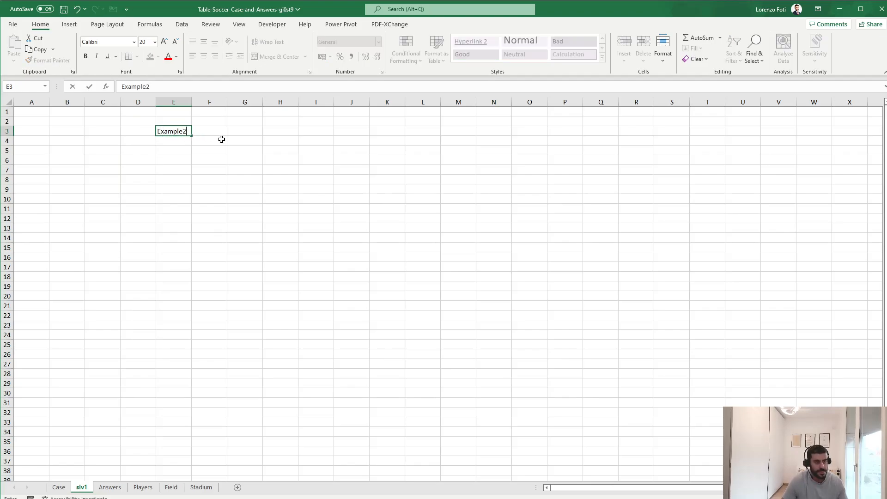
pyautogui.press('Return')
# Step: In E6, enter an XLOOKUP that finds E3 in column B of the Case sheet and returns the shot code from column G
pyautogui.press('Return')
pyautogui.press('Return')
pyautogui.write('+XLOOKUP(')
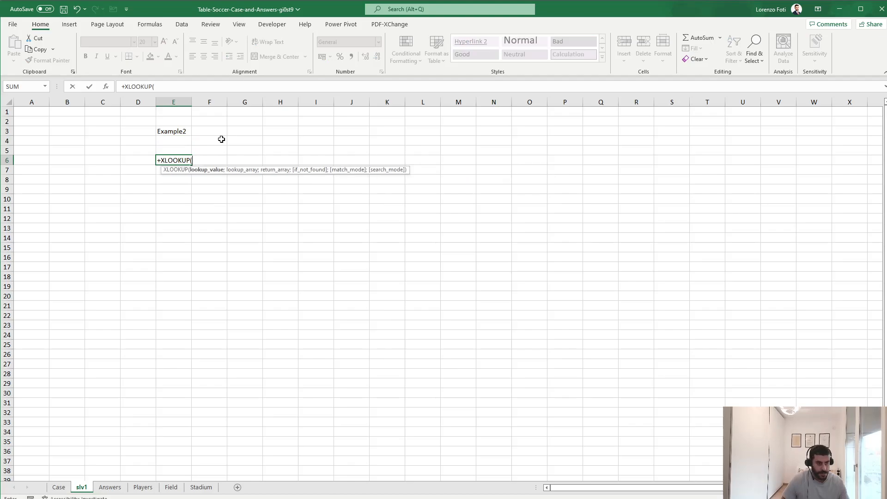
pyautogui.press('Up')
pyautogui.press('Up')
pyautogui.press('Up')
pyautogui.write(';')
pyautogui.hotkey('ctrl', 'pageup')
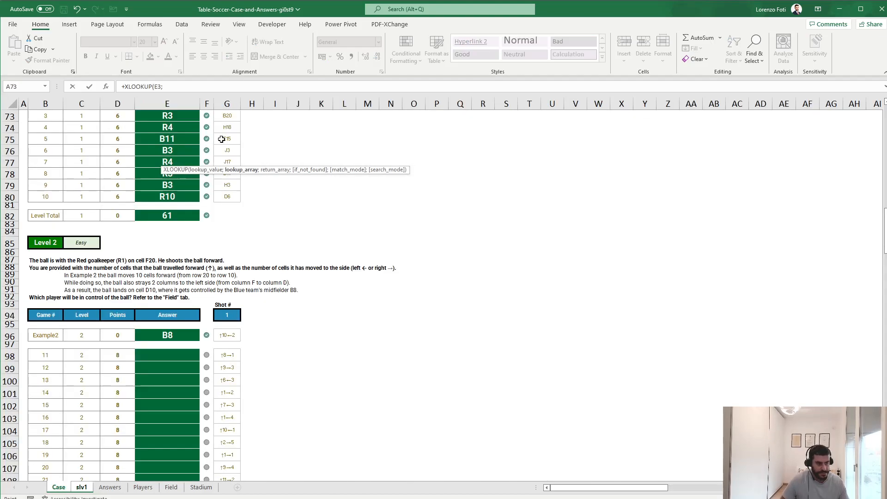
pyautogui.moveTo(45, 103); pyautogui.dragTo(575, 103)
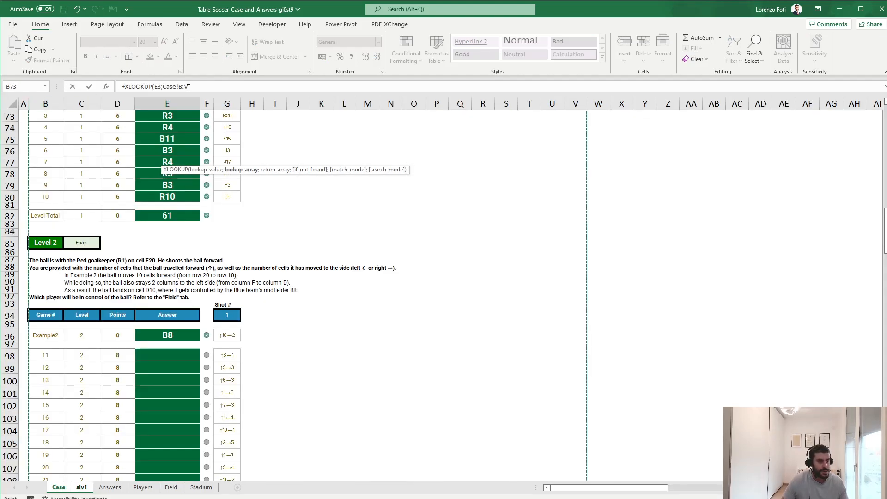
pyautogui.click(193, 86)
pyautogui.write('b;')
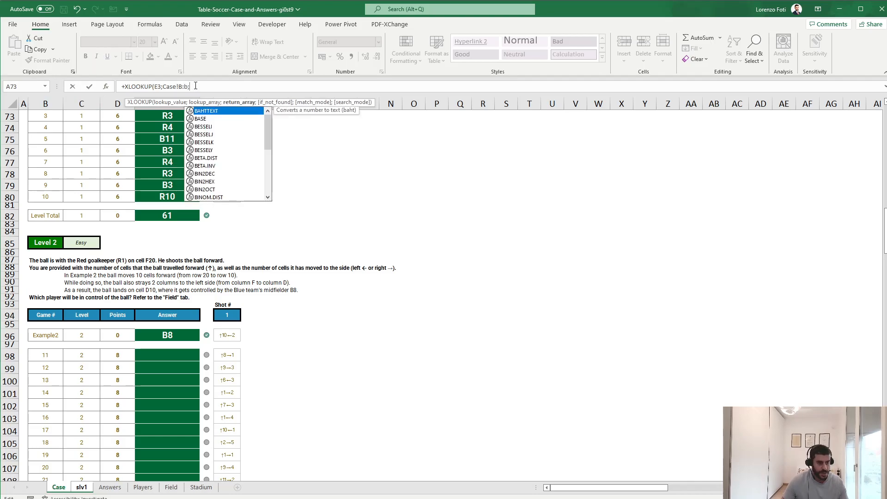
pyautogui.click(236, 355)
pyautogui.press('BackSpace')
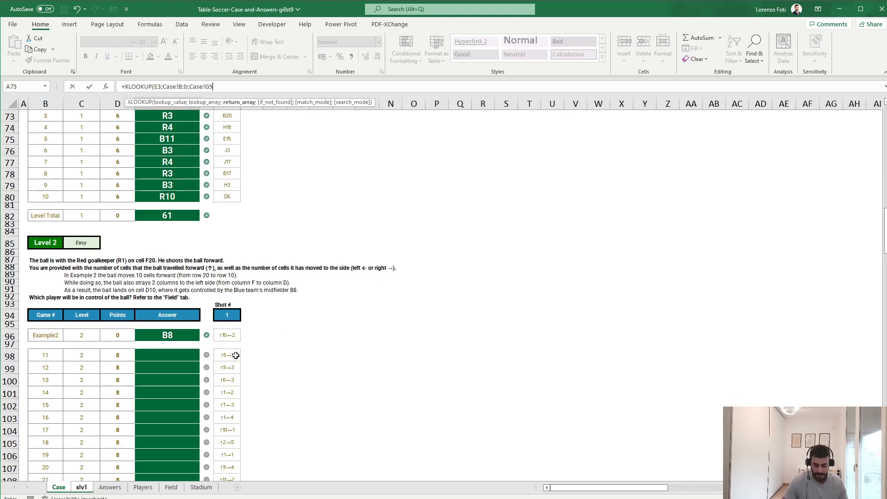
pyautogui.write('g')
pyautogui.press('Return')
pyautogui.press('Up')
# Step: In E10, enter a TEXT formula on the shot code in E6 with a single space as the format text
pyautogui.press('Down')
pyautogui.press('Down')
pyautogui.press('Down')
pyautogui.press('Down')
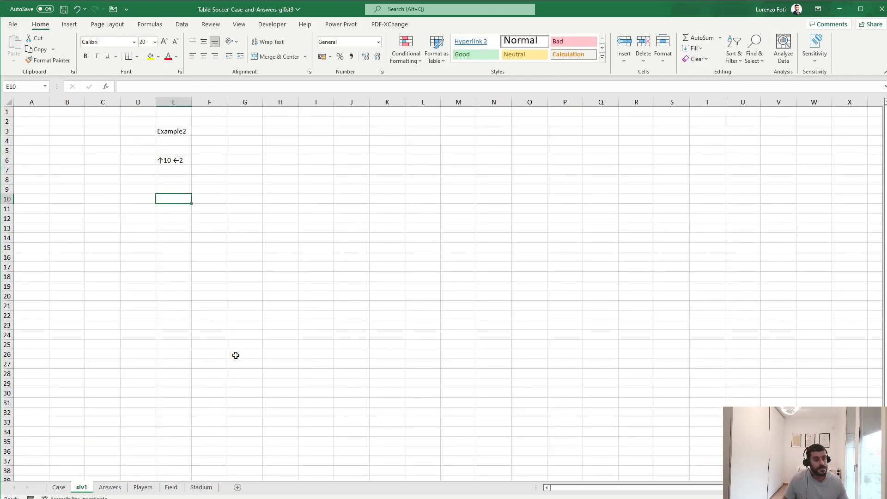
pyautogui.write('+text')
pyautogui.press('Tab')
pyautogui.press('Up')
pyautogui.press('Up')
pyautogui.press('Up')
pyautogui.press('Up')
pyautogui.write(';10:1')
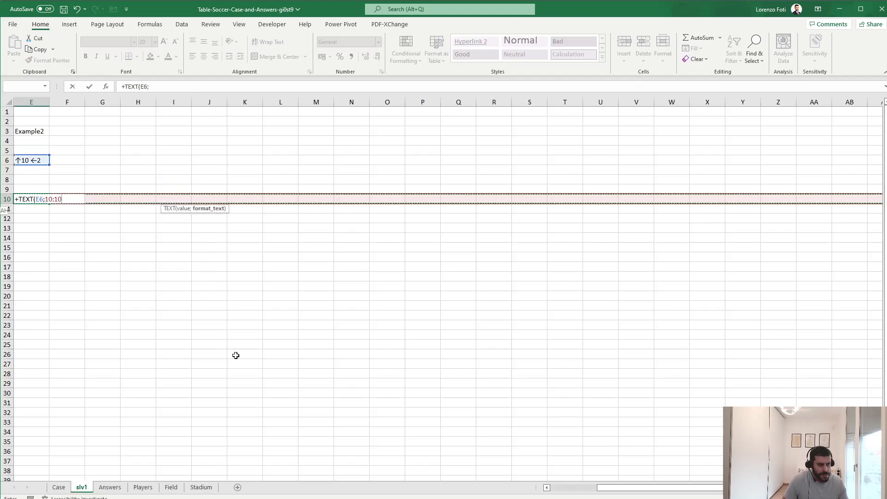
pyautogui.press('BackSpace')
pyautogui.press('BackSpace')
pyautogui.press('BackSpace')
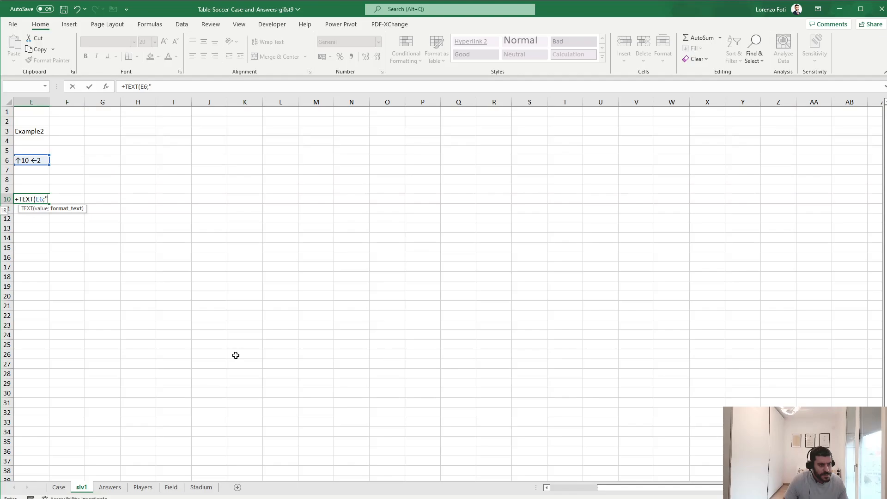
pyautogui.write('(')
pyautogui.press('Return')
pyautogui.press('Return')
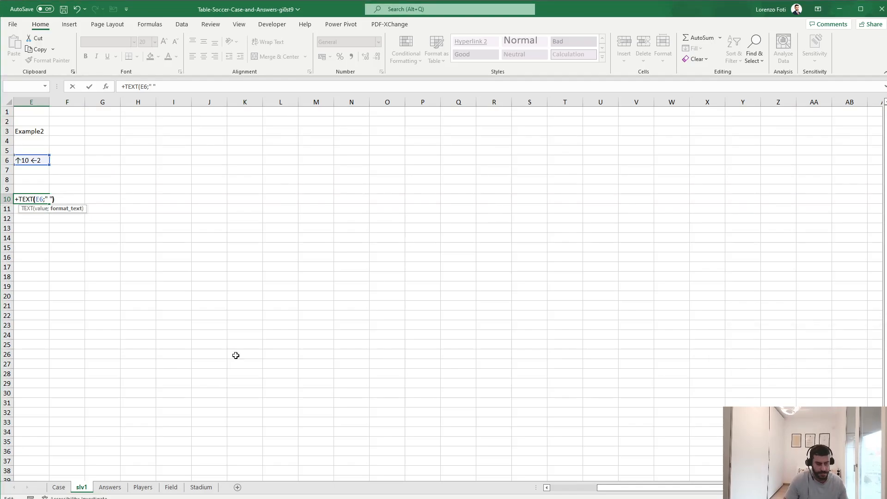
pyautogui.hotkey('ctrl', 'Return')
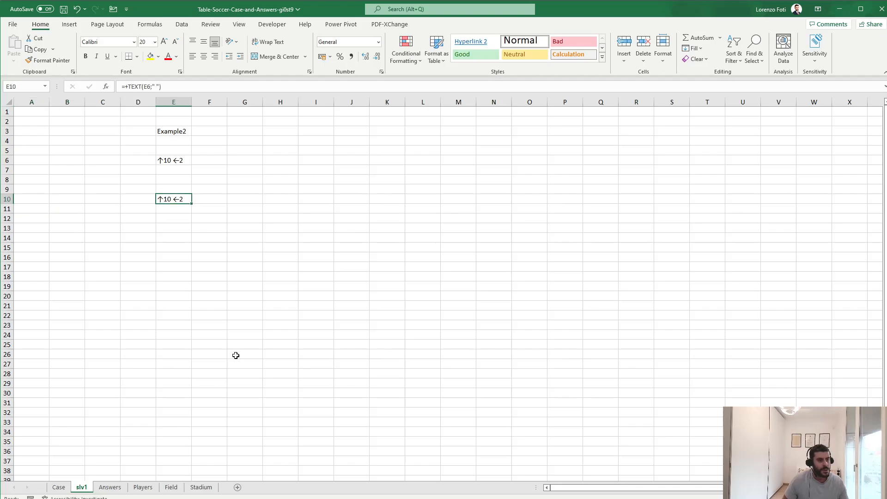
# Step: Change the E10 formula to TEXTSPLIT so it splits the shot code in E6 at the space
pyautogui.click(151, 87)
pyautogui.write('SPLIT')
pyautogui.hotkey('ctrl', 'Return')
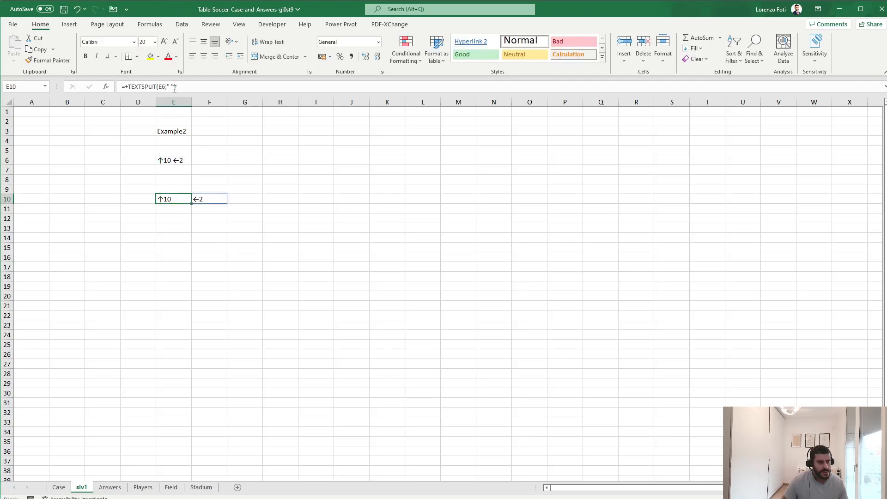
# Step: In G10, enter a LEFT formula that extracts the first character of E10
pyautogui.press('Right')
pyautogui.press('Right')
pyautogui.press('Right')
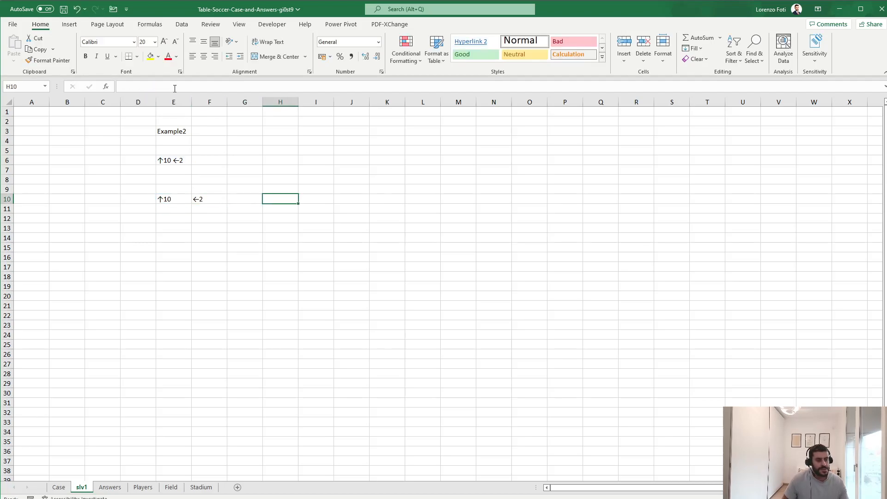
pyautogui.press('Left')
pyautogui.press('Left')
pyautogui.press('Right')
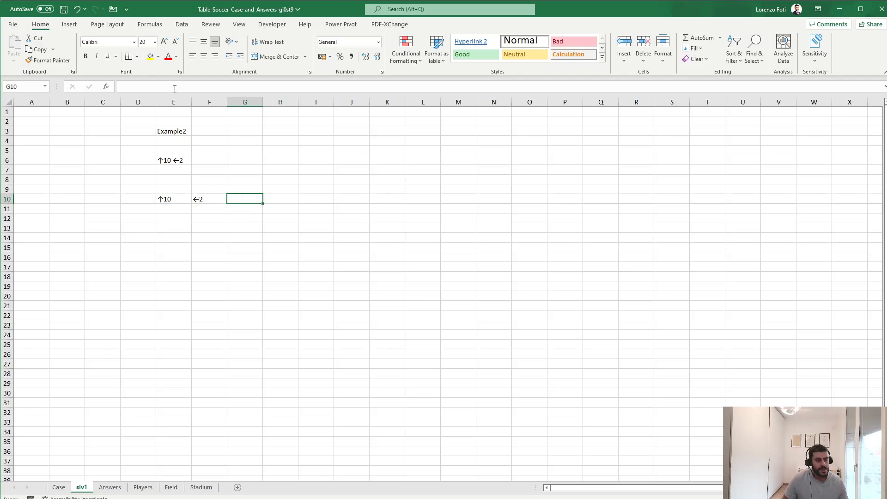
pyautogui.write('+')
pyautogui.write('left(')
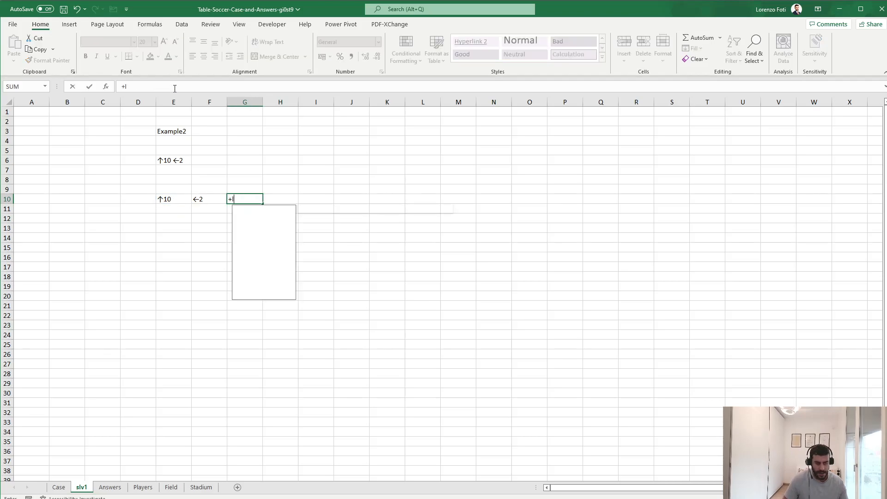
pyautogui.press('Left')
pyautogui.press('Left')
pyautogui.press('Left')
pyautogui.press('Right')
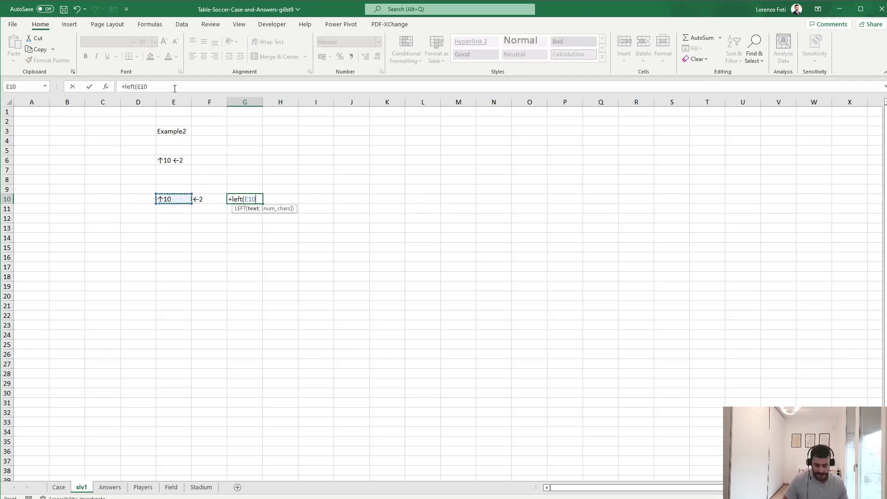
pyautogui.press('Return')
# Step: In H10, enter a SUBSTITUTE formula that replaces the G10 arrow in E10 with an empty string
pyautogui.press('Up')
pyautogui.press('Right')
pyautogui.write('+SUBSTITUTE(')
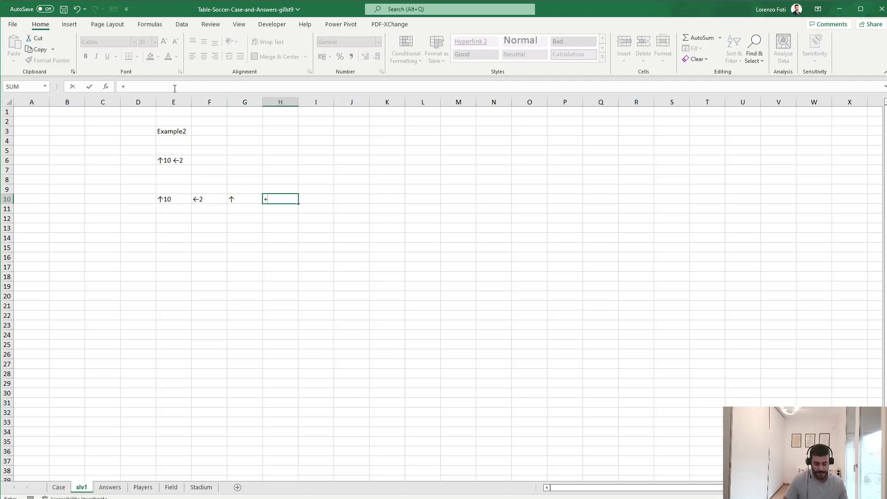
pyautogui.press('Left')
pyautogui.press('Left')
pyautogui.press('Left')
pyautogui.write(';')
pyautogui.press('Left')
pyautogui.press('Left')
pyautogui.press('Right')
pyautogui.write(';""')
pyautogui.press('Return')
# Step: Copy the LEFT and SUBSTITUTE formulas from G10:H10 to I10:J10
pyautogui.press('Up')
pyautogui.press('Left')
pyautogui.hotkey('shift', 'Right')
pyautogui.hotkey('ctrl', 'c')
pyautogui.press('Right')
pyautogui.press('Right')
pyautogui.hotkey('ctrl', 'v')
pyautogui.press('Escape')
pyautogui.press('Right')
pyautogui.press('Left')
pyautogui.press('Left')
pyautogui.press('F2')
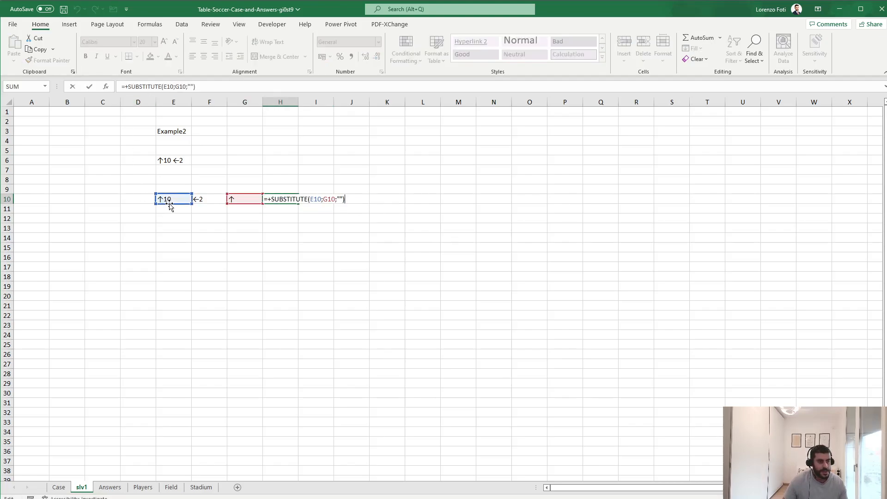
pyautogui.moveTo(168, 204); pyautogui.dragTo(206, 207)
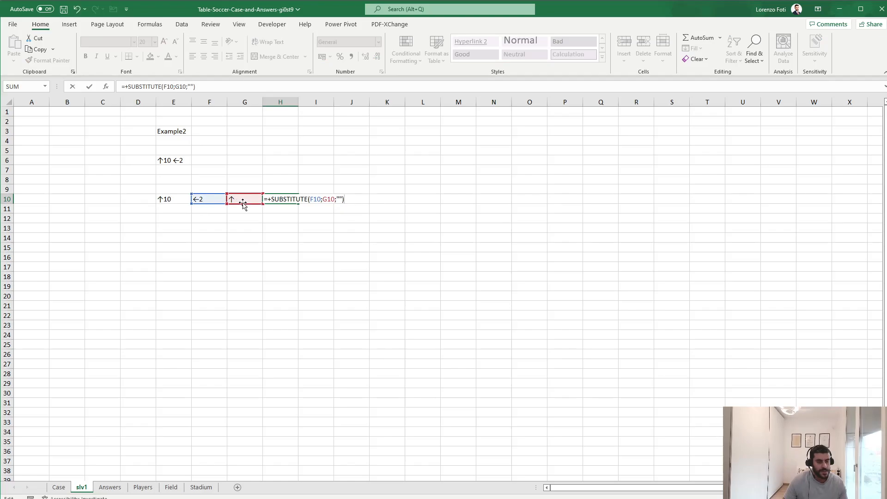
pyautogui.press('Escape')
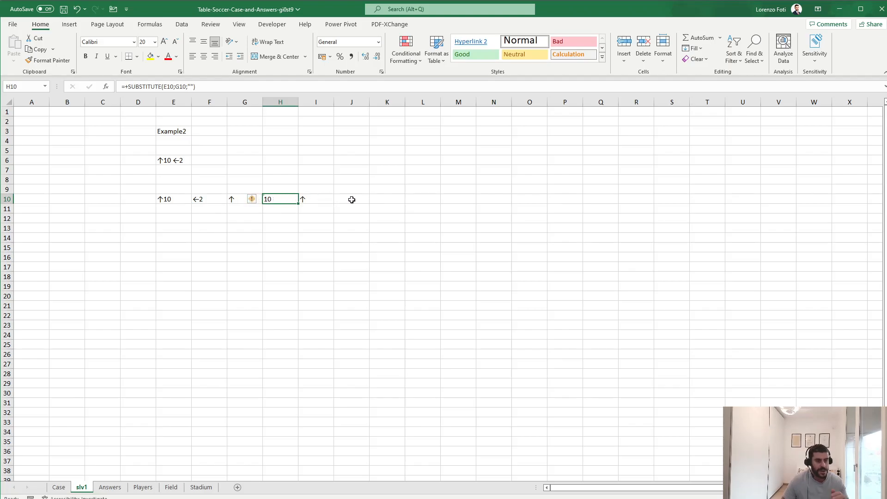
# Step: Copy the LEFT formula from G10 to I10 and point its reference to F10
pyautogui.press('Right')
pyautogui.press('Left')
pyautogui.press('Left')
pyautogui.hotkey('ctrl', 'c')
pyautogui.press('Right')
pyautogui.press('Right')
pyautogui.hotkey('ctrl', 'v')
pyautogui.press('Escape')
pyautogui.press('Right')
pyautogui.press('Left')
pyautogui.press('F2')
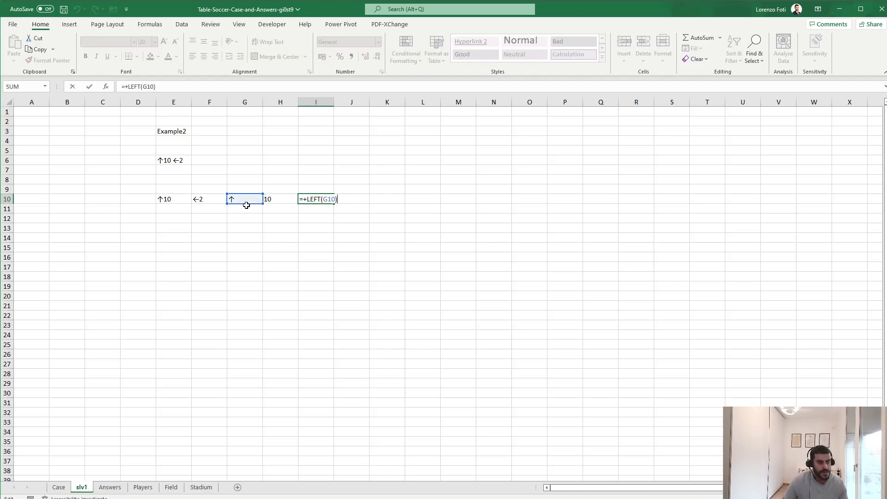
pyautogui.moveTo(240, 204); pyautogui.dragTo(224, 200)
pyautogui.press('Return')
# Step: Copy the SUBSTITUTE formula from H10 to J10
pyautogui.press('Up')
pyautogui.press('Left')
pyautogui.hotkey('ctrl', 'c')
pyautogui.press('Right')
pyautogui.press('Right')
pyautogui.hotkey('ctrl', 'v')
pyautogui.press('Escape')
pyautogui.press('Left')
pyautogui.press('Right')
pyautogui.press('Left')
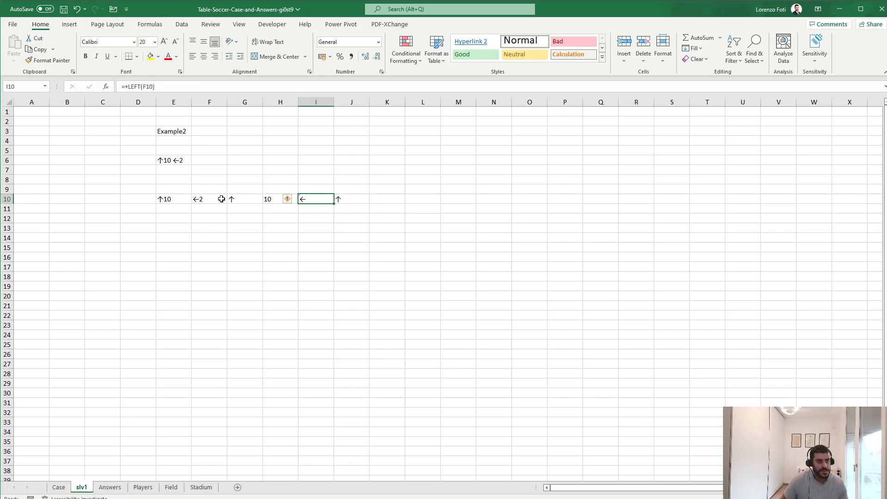
# Step: Point the text reference of the SUBSTITUTE formula in J10 to F10, keeping I10 as the text to replace
pyautogui.press('F2')
pyautogui.press('Escape')
pyautogui.press('Right')
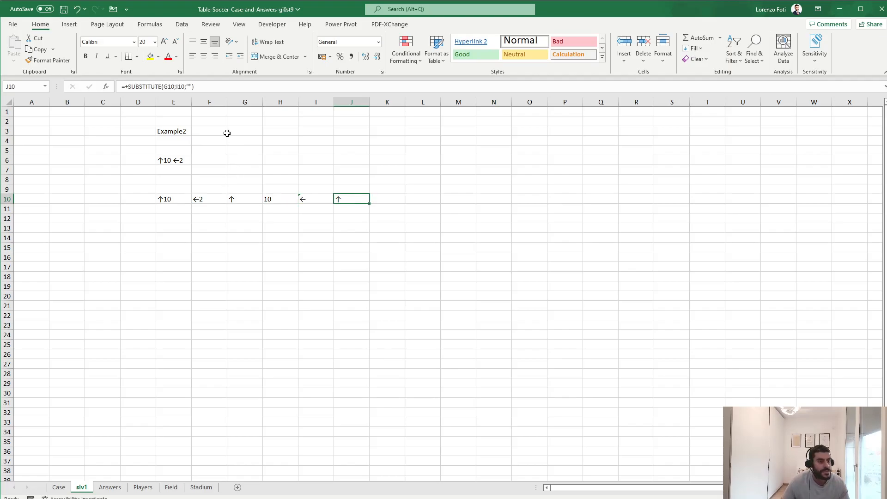
pyautogui.click(182, 86)
pyautogui.moveTo(245, 204); pyautogui.dragTo(214, 205)
pyautogui.press('Return')
pyautogui.press('Up')
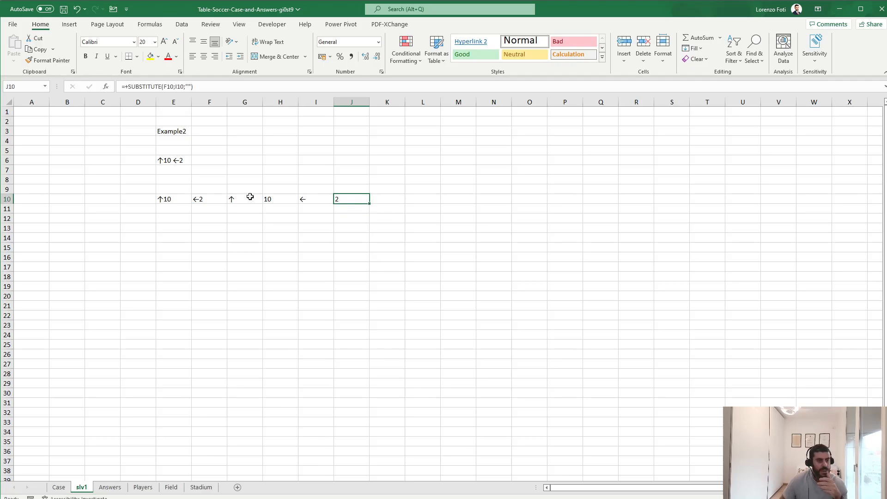
# Step: Review the Level 2 rules on the Case sheet and trace Example2's shot on the Field sheet from F20, 10 rows up and 2 columns left
pyautogui.press('Left')
pyautogui.press('Left')
pyautogui.press('Left')
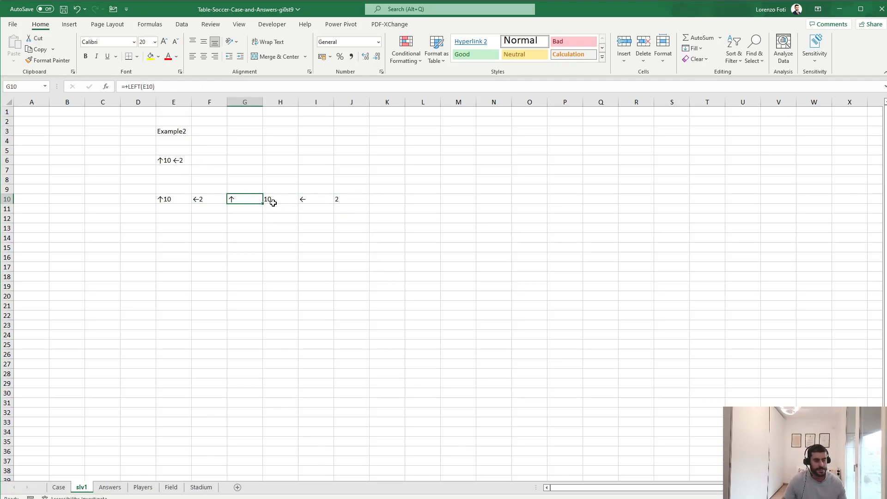
pyautogui.click(58, 488)
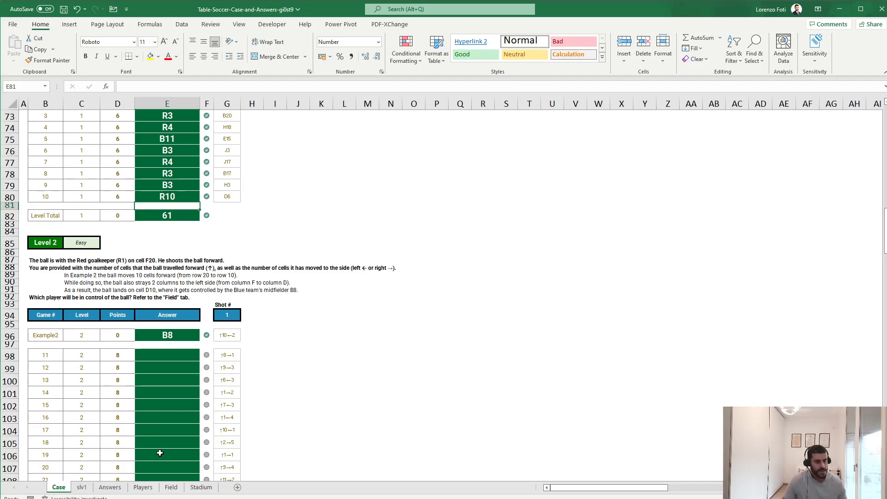
pyautogui.click(171, 488)
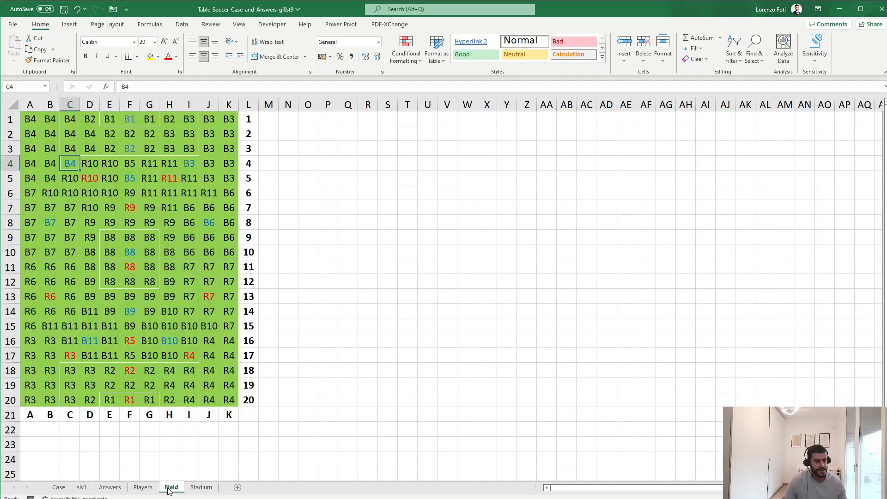
pyautogui.click(130, 401)
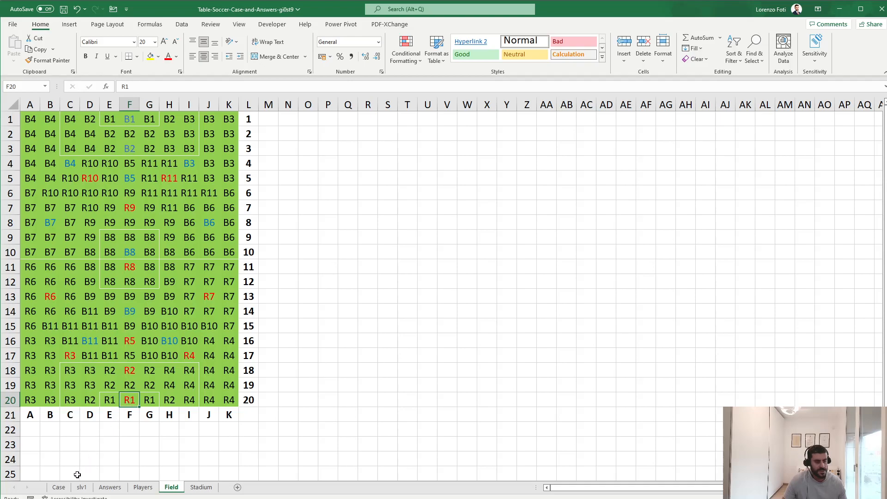
pyautogui.click(59, 488)
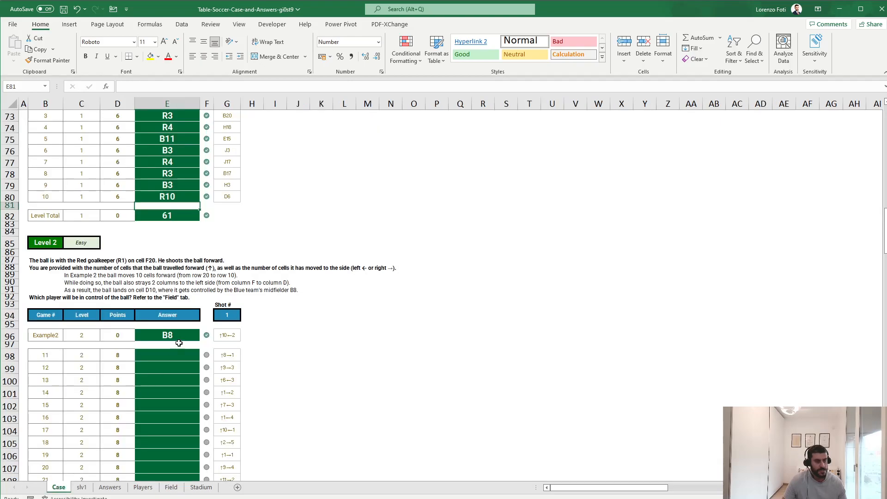
pyautogui.click(171, 488)
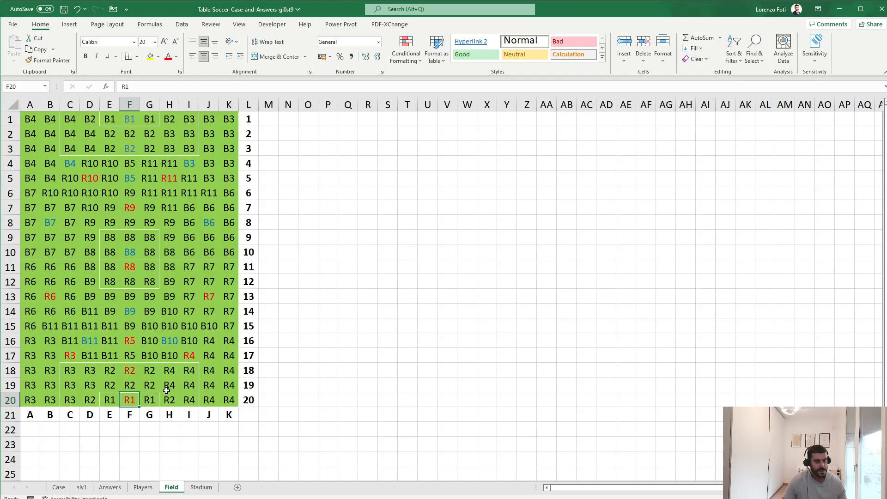
pyautogui.press('Up')
pyautogui.press('Up')
pyautogui.press('Up')
pyautogui.press('Up')
pyautogui.press('Up')
pyautogui.press('Up')
pyautogui.press('Up')
pyautogui.press('Up')
pyautogui.press('Up')
pyautogui.press('Up')
pyautogui.press('Left')
pyautogui.press('Left')
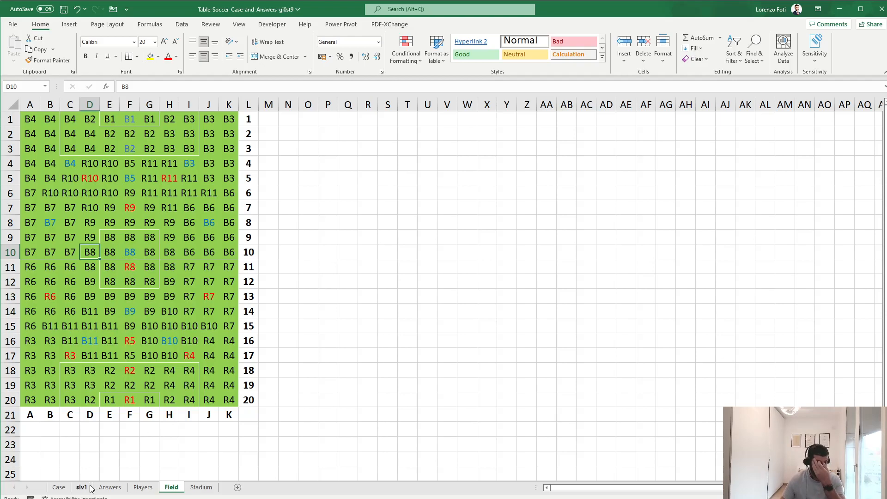
pyautogui.click(60, 488)
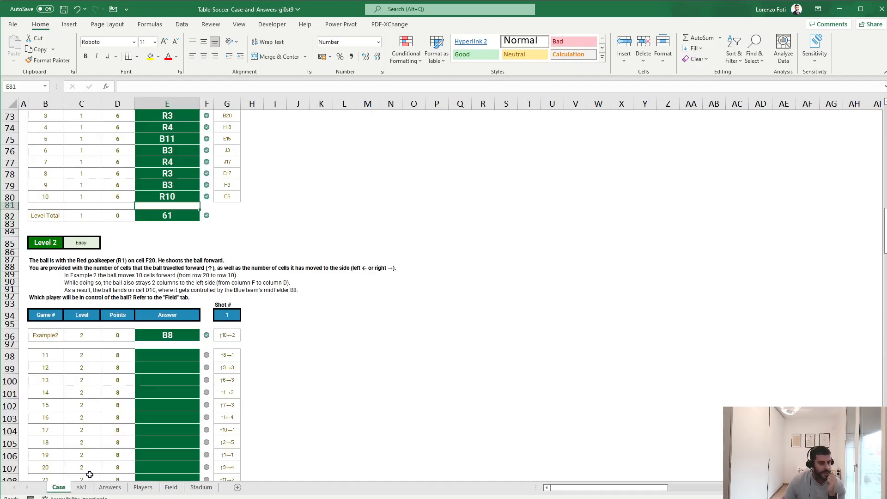
pyautogui.click(108, 488)
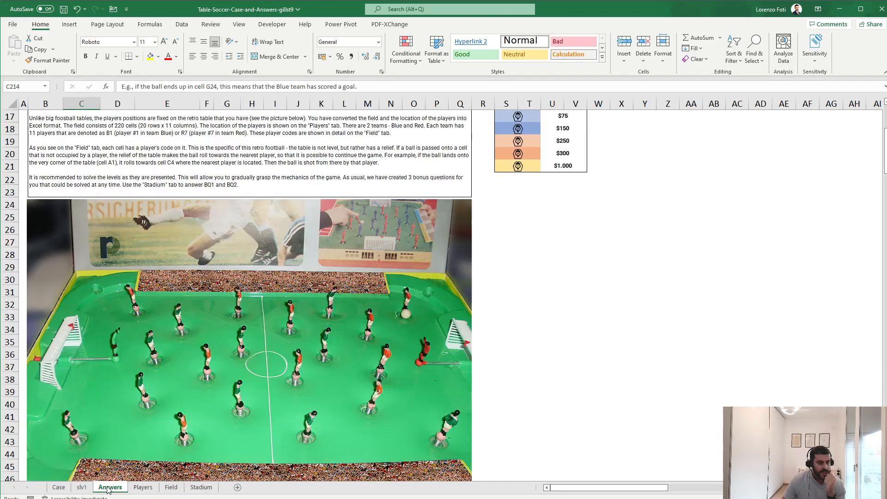
# Step: On the slv1 sheet, label K9 as Init row and enter 20 in K10
pyautogui.click(82, 488)
pyautogui.click(383, 196)
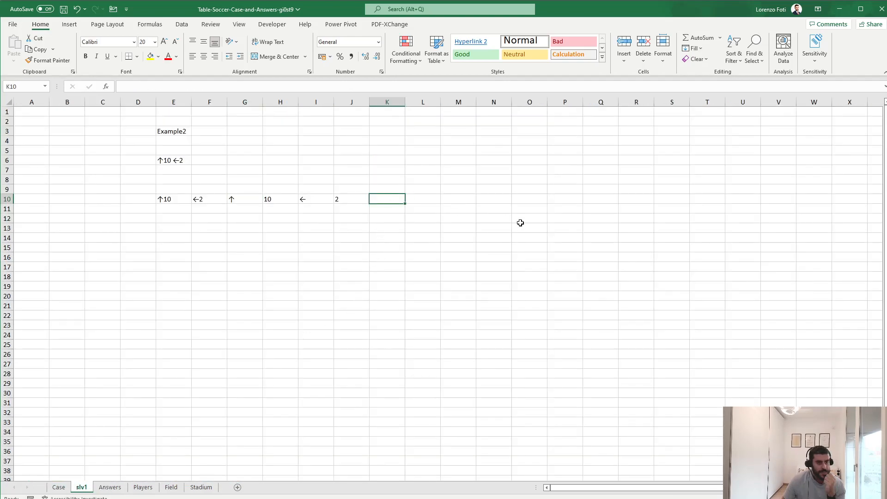
pyautogui.press('Up')
pyautogui.write('Init row')
pyautogui.press('Return')
pyautogui.write('20')
pyautogui.press('Tab')
# Step: Label L9 as Init col and enter F in L10
pyautogui.press('Up')
pyautogui.write('Init')
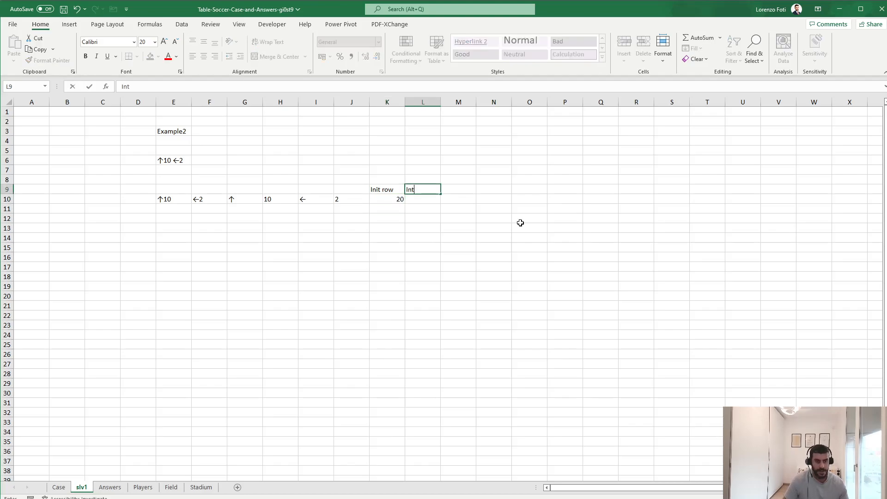
pyautogui.write(' col')
pyautogui.press('Return')
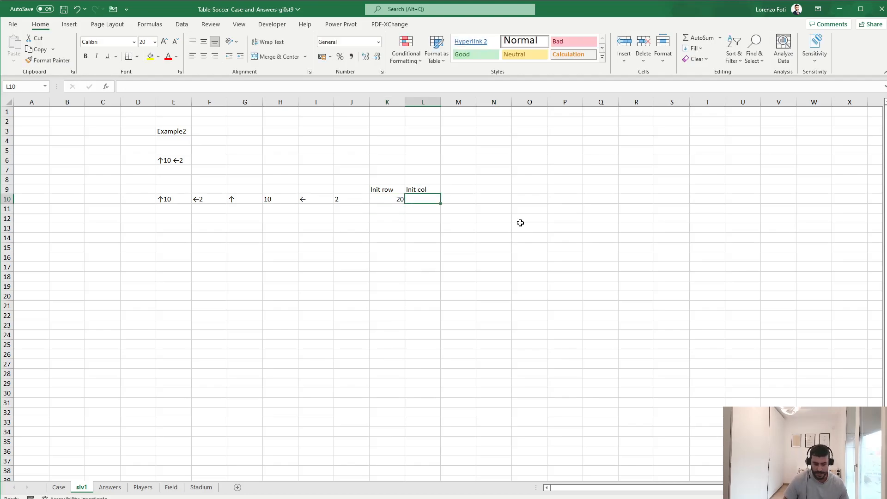
pyautogui.hotkey('ctrl', 'pagedown')
pyautogui.hotkey('ctrl', 'pagedown')
pyautogui.hotkey('ctrl', 'pagedown')
pyautogui.hotkey('ctrl', 'pageup')
pyautogui.hotkey('ctrl', 'pageup')
pyautogui.hotkey('ctrl', 'pageup')
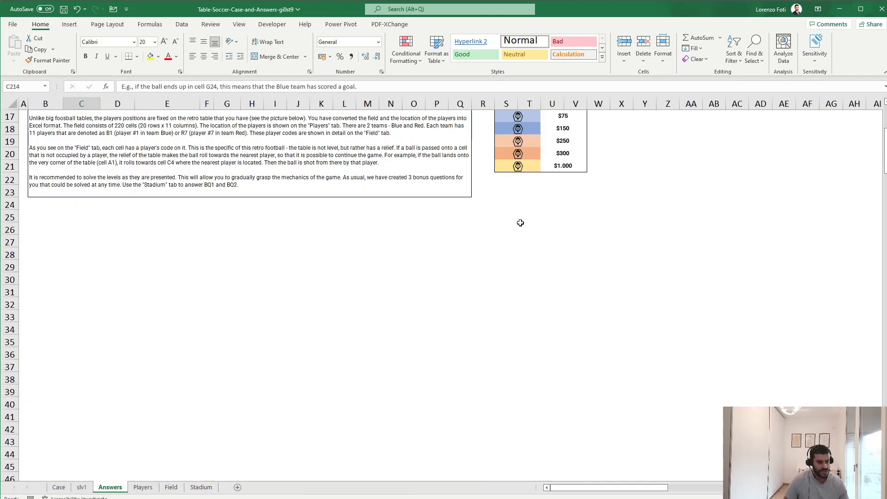
pyautogui.write('F')
pyautogui.press('Tab')
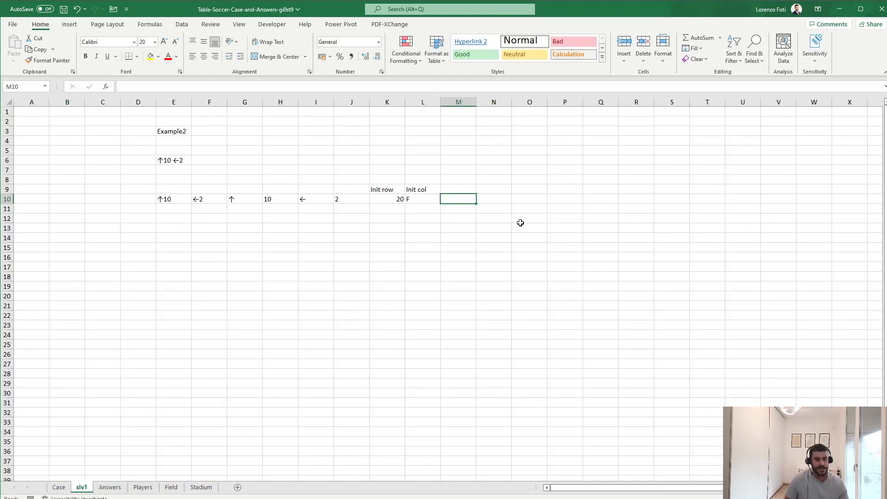
# Step: In M10, enter a formula that subtracts the forward distance in H10 from the initial row in K10
pyautogui.write('+')
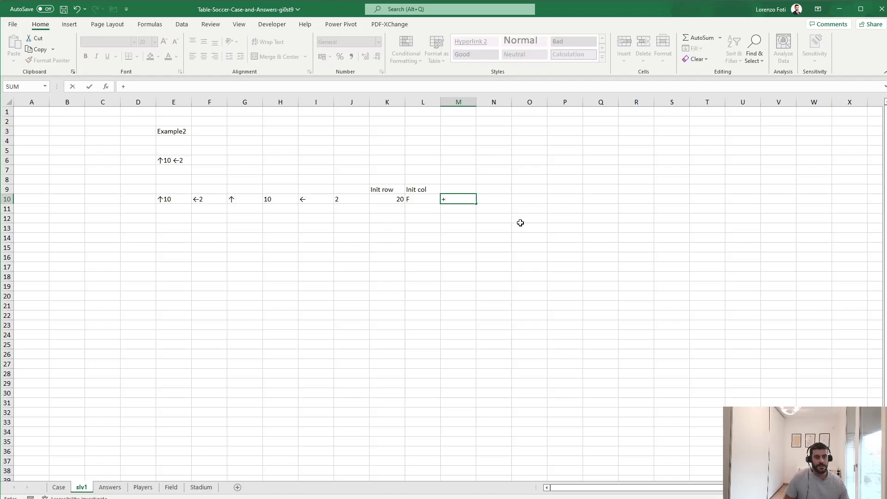
pyautogui.press('Left')
pyautogui.press('Left')
pyautogui.write('-')
pyautogui.press('Left')
pyautogui.press('Left')
pyautogui.press('Left')
pyautogui.press('Left')
pyautogui.press('Left')
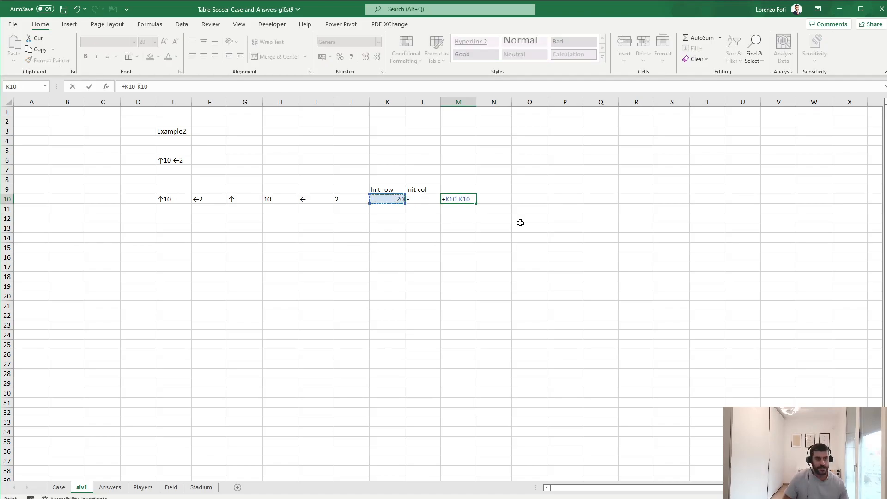
pyautogui.press('Tab')
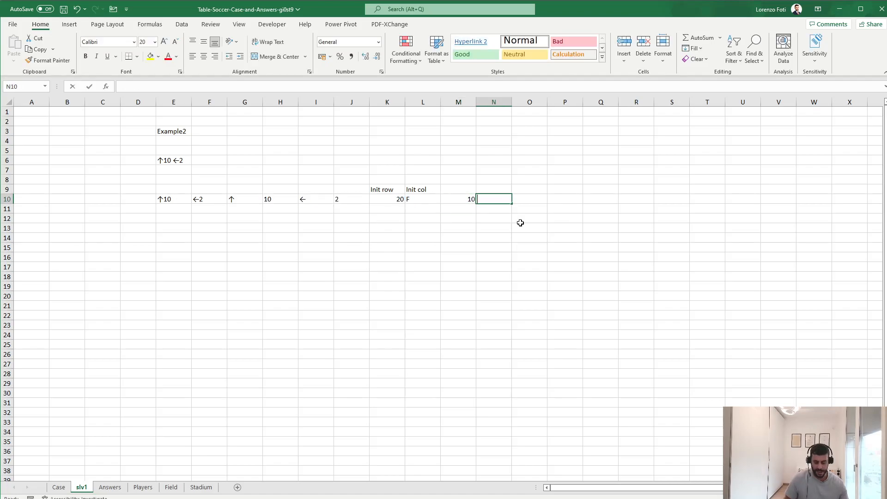
# Step: In N10, enter a CHAR formula that subtracts the sideways distance in J10 from the CODE of the initial column in L10
pyautogui.write('+char(')
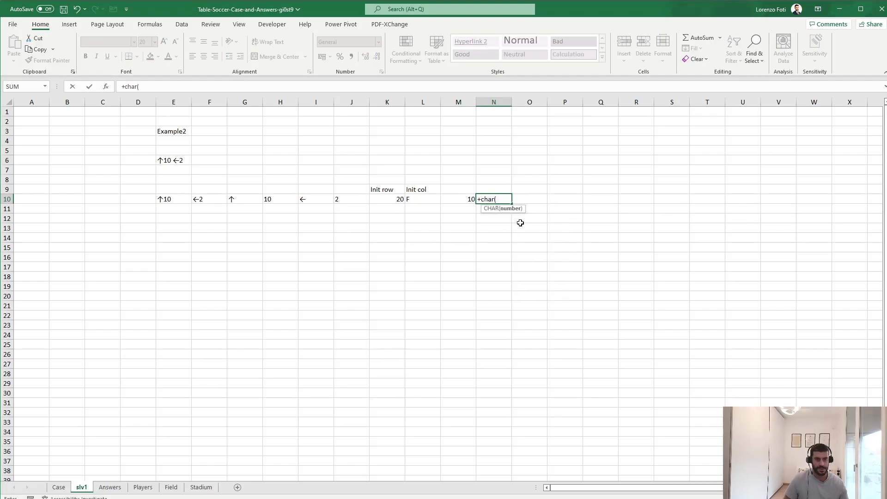
pyautogui.write('code(')
pyautogui.press('Left')
pyautogui.press('Left')
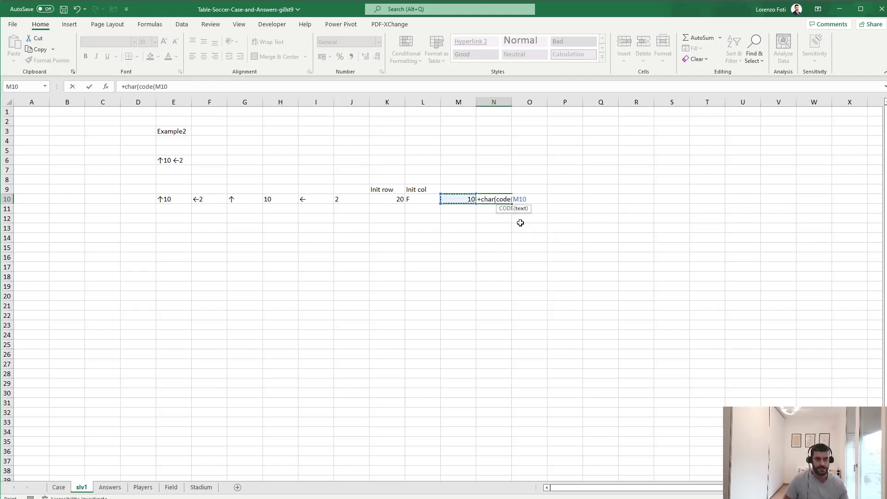
pyautogui.write(')')
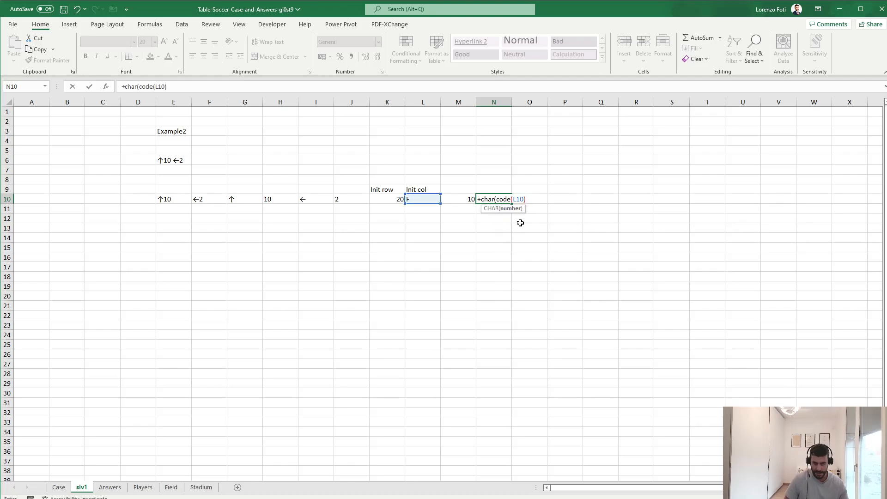
pyautogui.write('-')
pyautogui.press('Left')
pyautogui.press('Left')
pyautogui.press('Left')
pyautogui.press('Left')
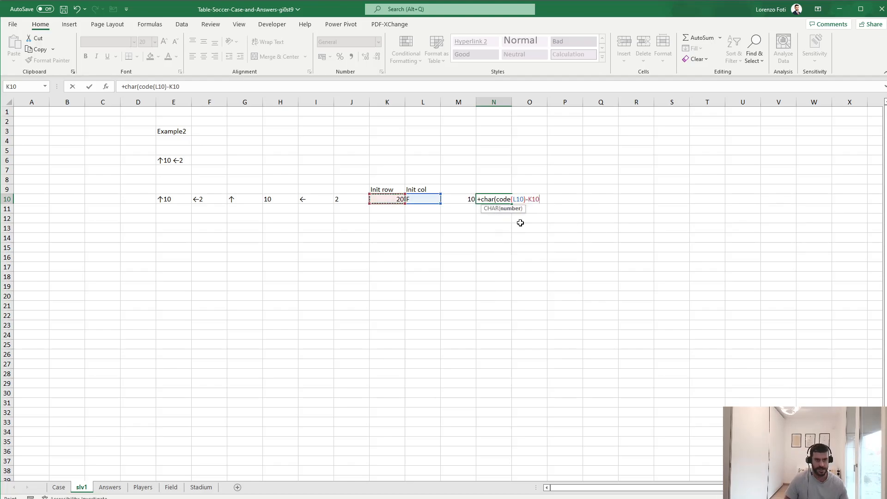
pyautogui.press('Return')
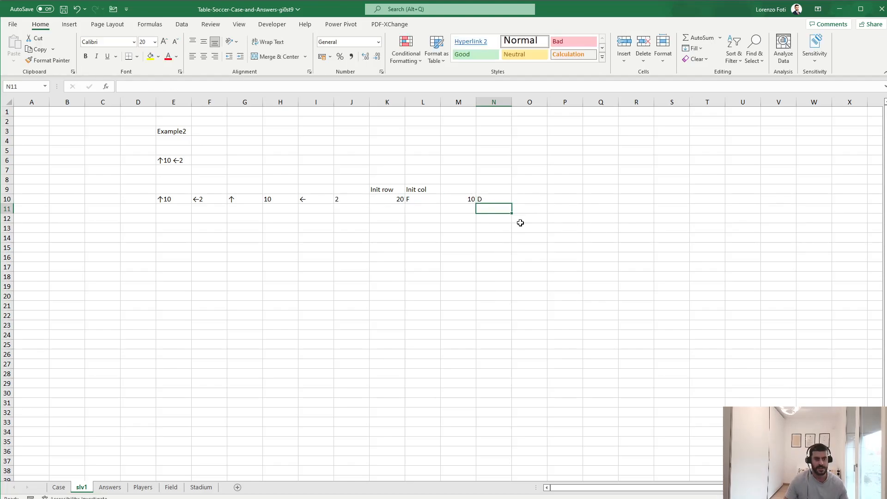
# Step: Check cell D10 on the Field sheet, then in O10 of slv1 enter a CONCAT formula joining N10 and M10
pyautogui.click(171, 487)
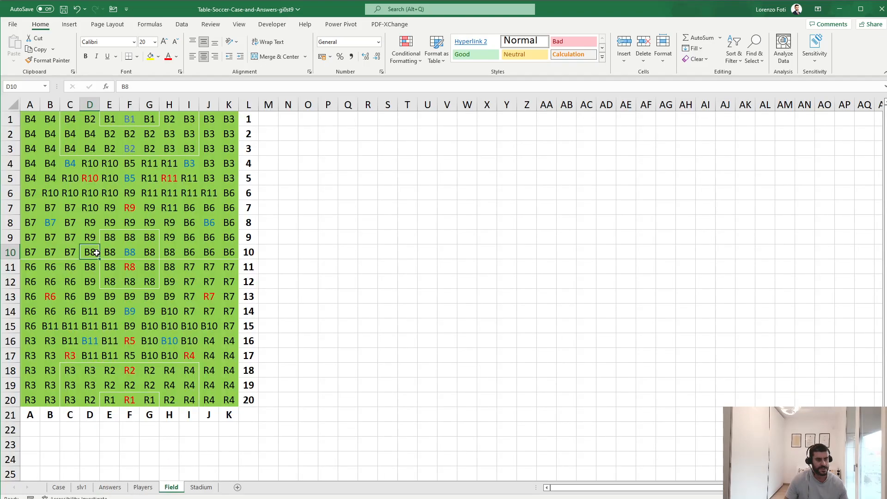
pyautogui.click(82, 487)
pyautogui.press('Up')
pyautogui.press('Right')
pyautogui.write('+')
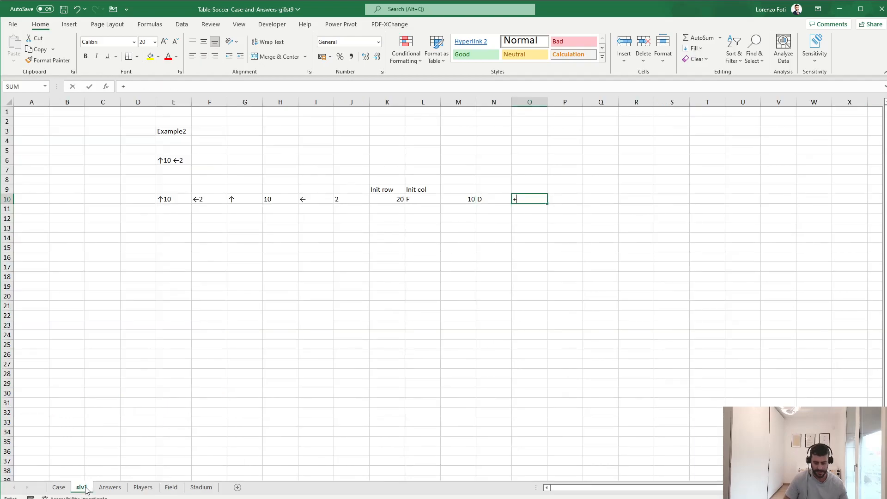
pyautogui.write('CONCAT(')
pyautogui.press('Left')
pyautogui.write(';')
pyautogui.press('Left')
pyautogui.press('Left')
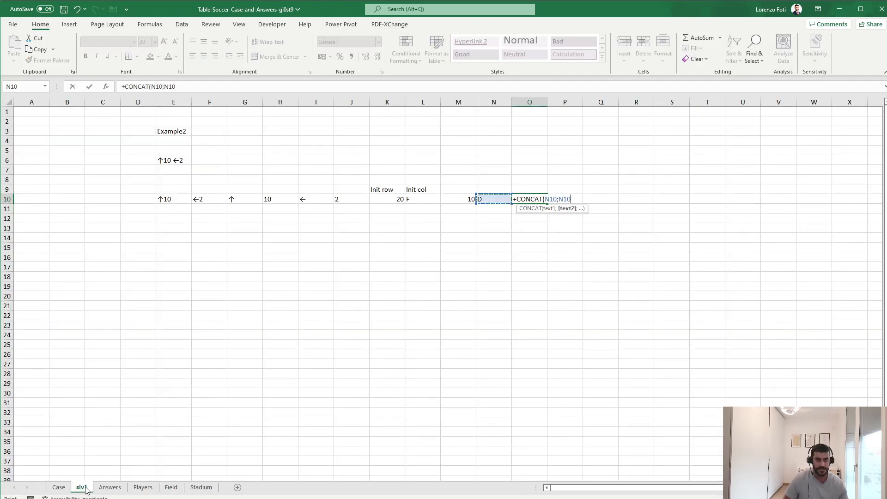
pyautogui.write(')')
pyautogui.press('Tab')
# Step: In P10, enter an INDIRECT formula that looks up the Field sheet cell addressed by O10
pyautogui.write('+')
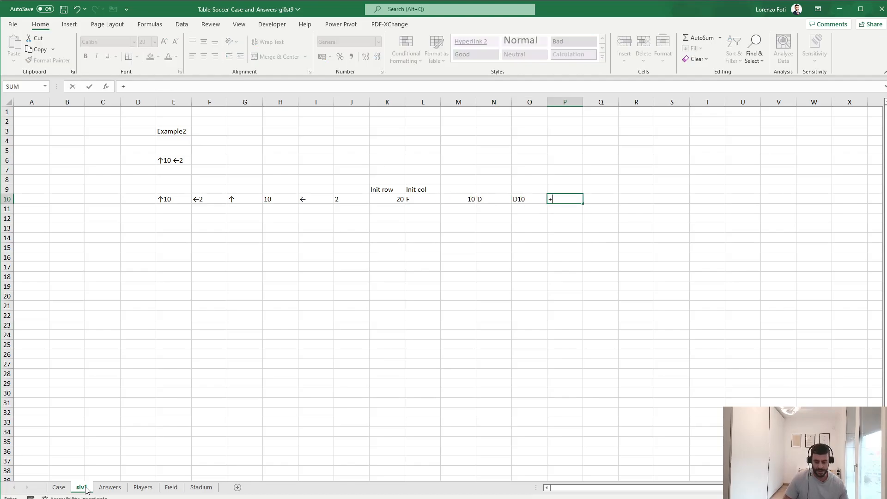
pyautogui.write('INDIRECT("Field!"&')
pyautogui.press('Left')
pyautogui.write(')')
pyautogui.press('Return')
pyautogui.press('Up')
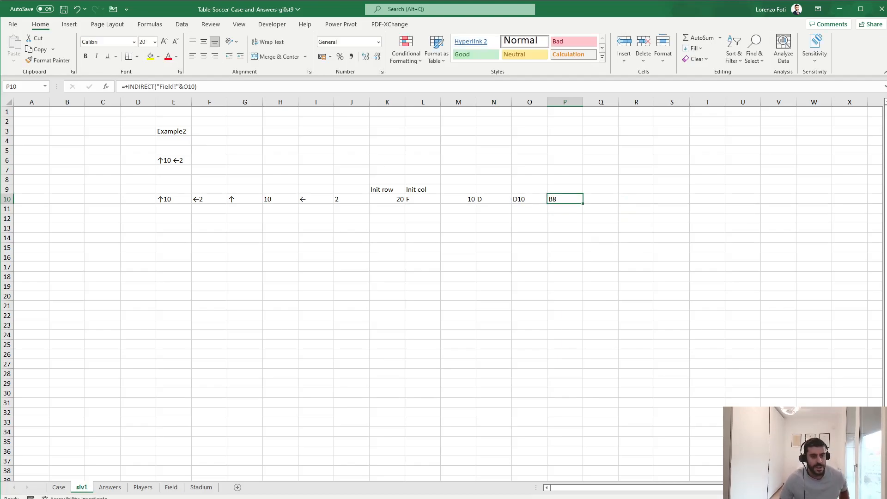
# Step: Check the Level 2 shot codes on the Case sheet, then paste the up arrow from G10 of slv1 as a value in I3
pyautogui.click(58, 487)
pyautogui.scroll(-4, 222, 396)
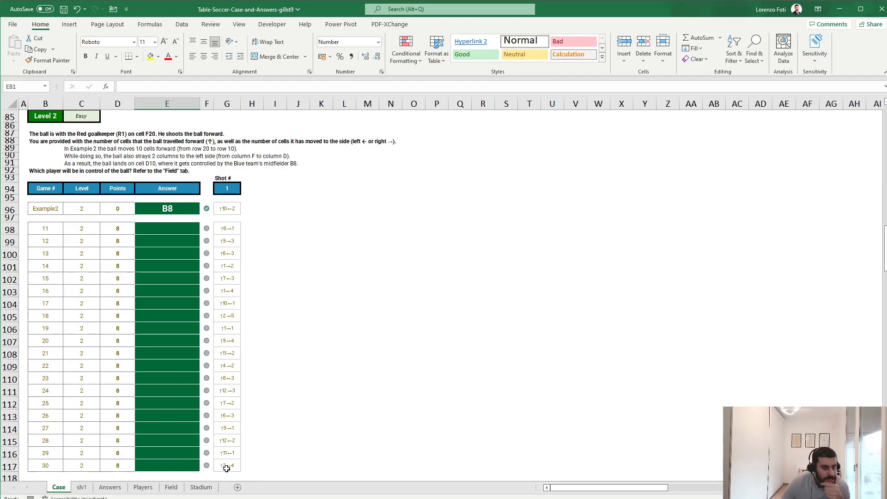
pyautogui.click(82, 487)
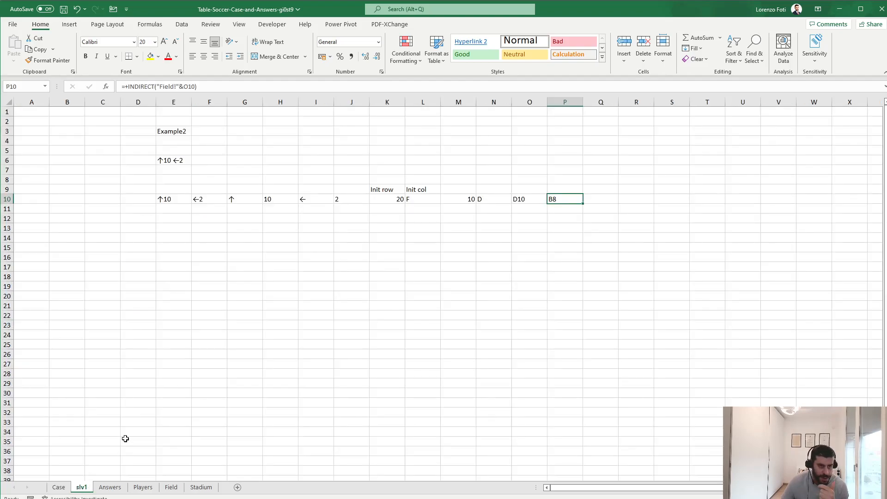
pyautogui.click(305, 200)
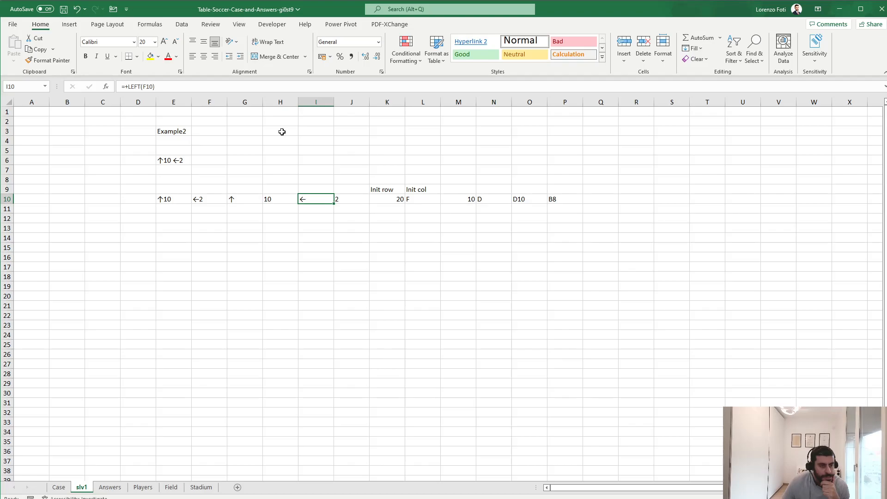
pyautogui.click(282, 132)
pyautogui.click(242, 199)
pyautogui.hotkey('ctrl', 'c')
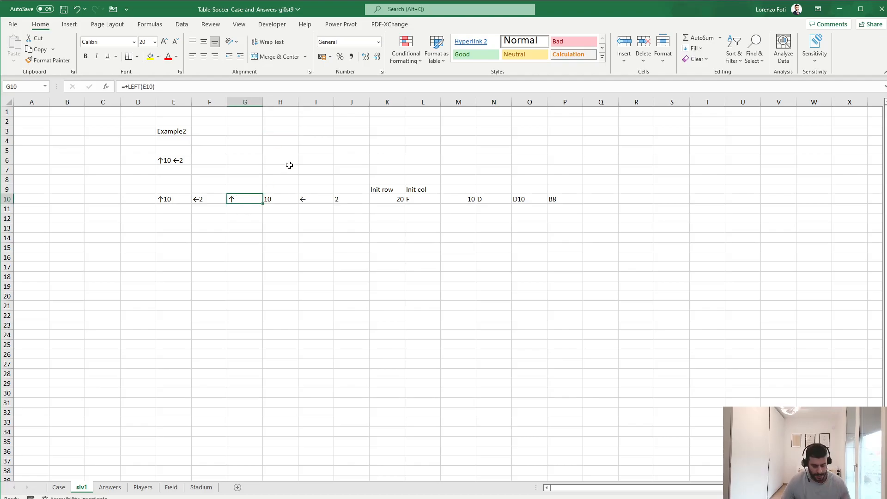
pyautogui.click(307, 131)
pyautogui.rightClick(311, 134)
pyautogui.click(348, 180)
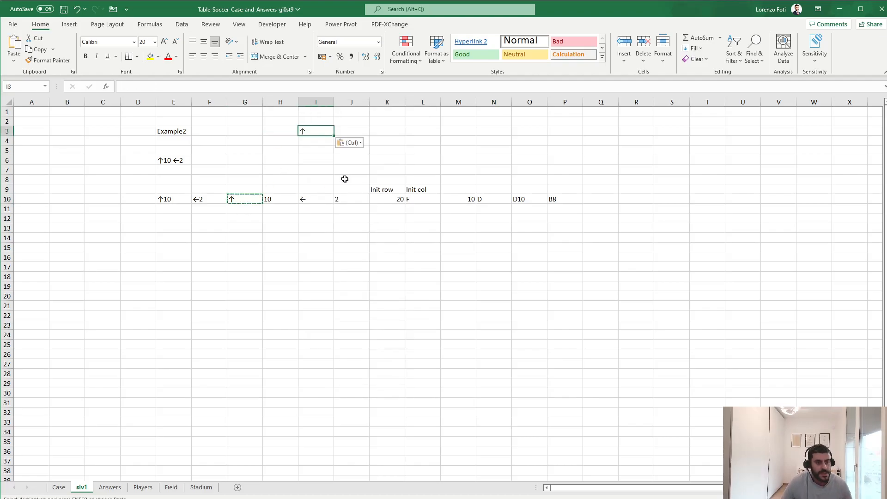
pyautogui.press('Escape')
# Step: Paste the left arrow from I10 as a value in I4
pyautogui.click(311, 201)
pyautogui.hotkey('ctrl', 'c')
pyautogui.click(311, 143)
pyautogui.rightClick(313, 144)
pyautogui.click(349, 191)
pyautogui.press('Escape')
# Step: Try Example3, 13 and 12 as the game in E3 to look for a shot code with a right arrow
pyautogui.click(161, 128)
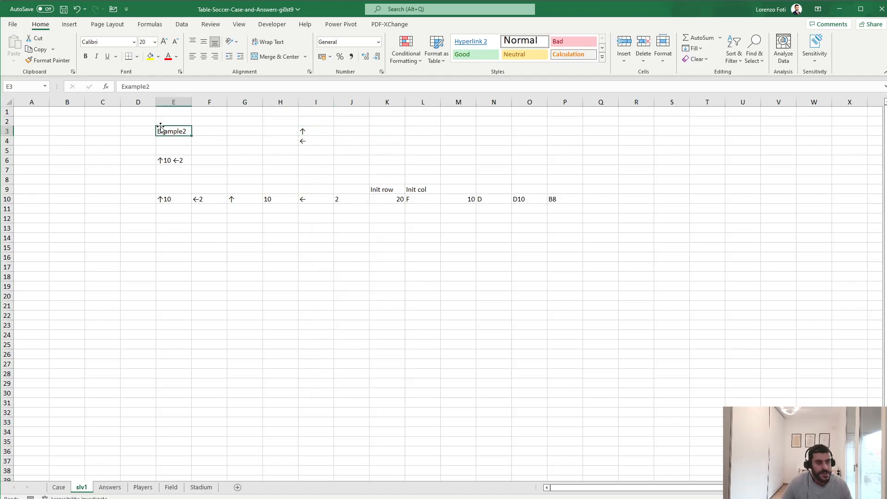
pyautogui.click(158, 86)
pyautogui.press('BackSpace')
pyautogui.write('3')
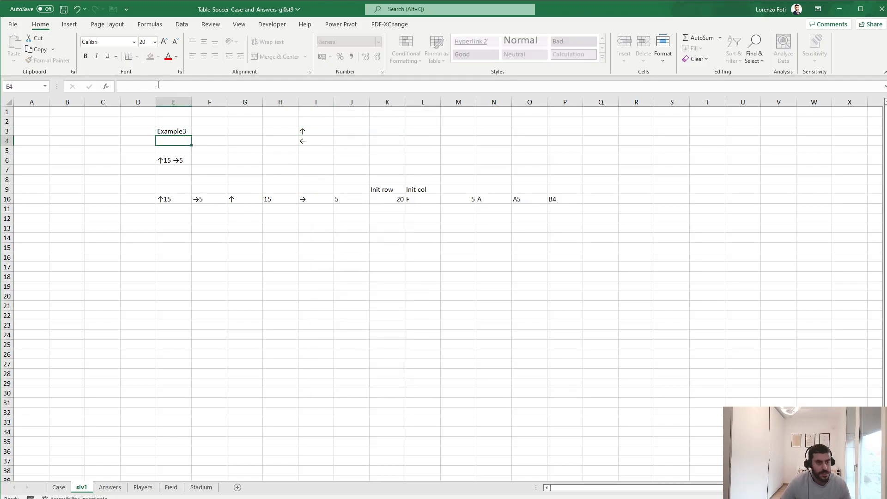
pyautogui.hotkey('ctrl', 'Return')
pyautogui.write('2')
pyautogui.press('Return')
pyautogui.press('Up')
pyautogui.write('2')
pyautogui.press('Escape')
pyautogui.press('Down')
pyautogui.press('Up')
pyautogui.write('13')
pyautogui.press('Return')
pyautogui.write('1')
pyautogui.press('Up')
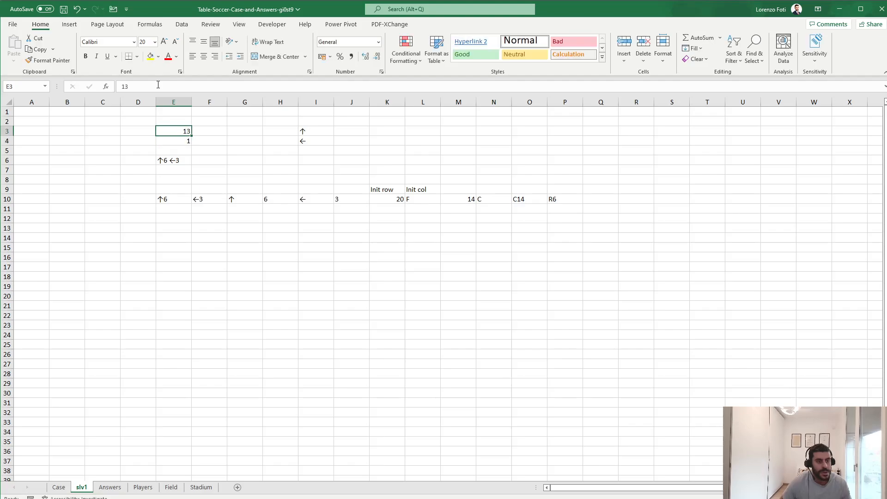
pyautogui.write('12')
pyautogui.press('Return')
pyautogui.press('Up')
pyautogui.write('1')
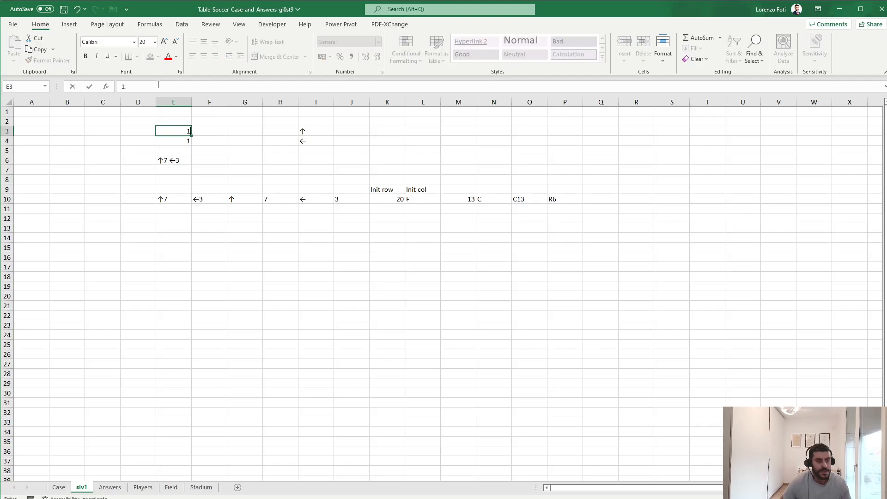
pyautogui.press('Return')
# Step: Set the game in E3 to 18 and paste the right arrow from I10 as a value in I5
pyautogui.press('Up')
pyautogui.write('18')
pyautogui.press('Return')
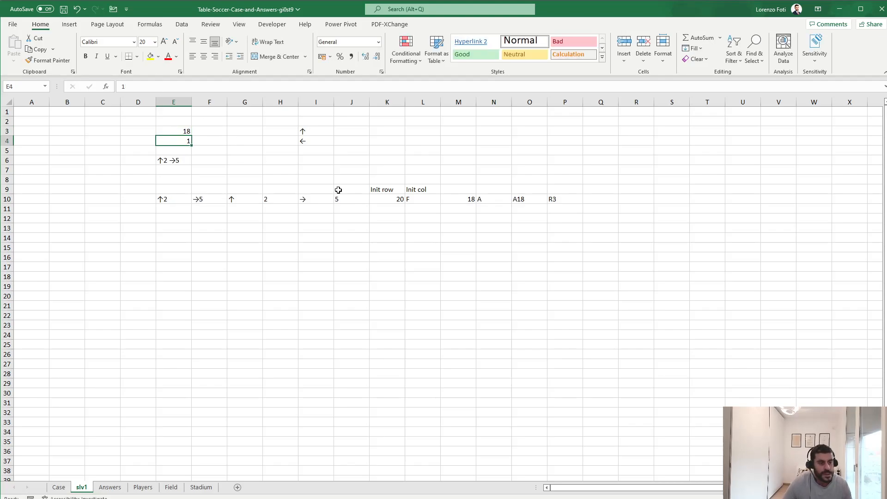
pyautogui.click(310, 198)
pyautogui.hotkey('ctrl', 'c')
pyautogui.click(318, 151)
pyautogui.rightClick(319, 153)
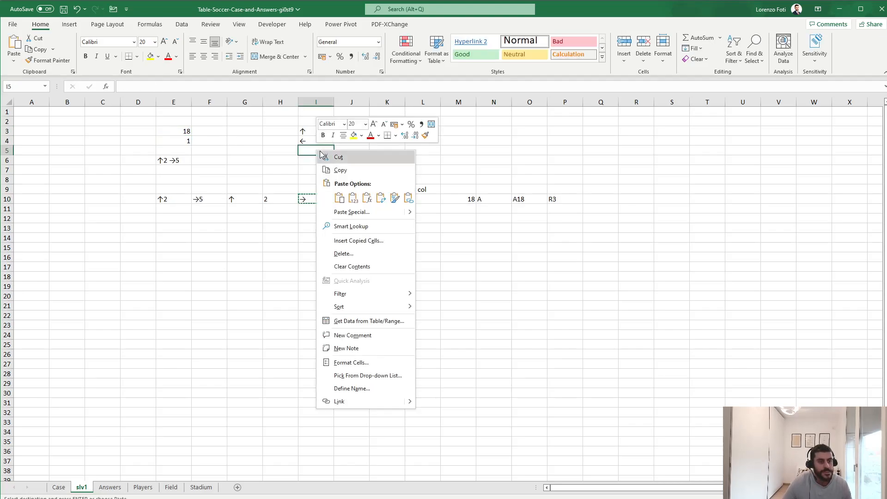
pyautogui.click(353, 197)
# Step: Set the game in E3 back to Example2 and leave E4 empty
pyautogui.click(183, 131)
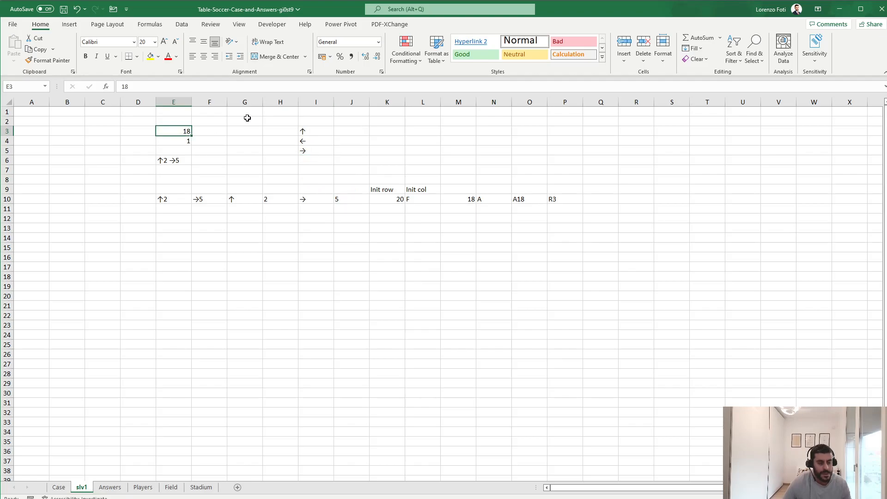
pyautogui.write('Example2')
pyautogui.press('Return')
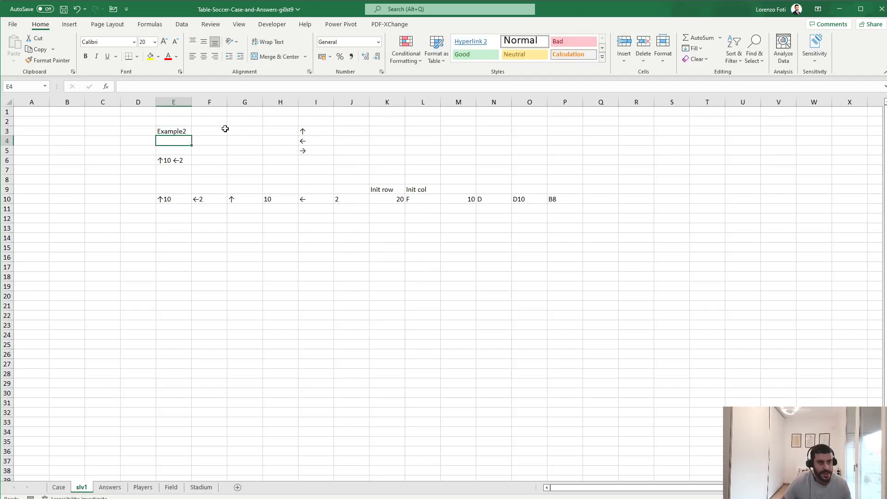
# Step: Label J2 as RowOFf and K2 as ColOff beside the list of direction arrows
pyautogui.press('Right')
pyautogui.press('Right')
pyautogui.press('Right')
pyautogui.press('Right')
pyautogui.press('Right')
pyautogui.press('Up')
pyautogui.press('Up')
pyautogui.write('Row')
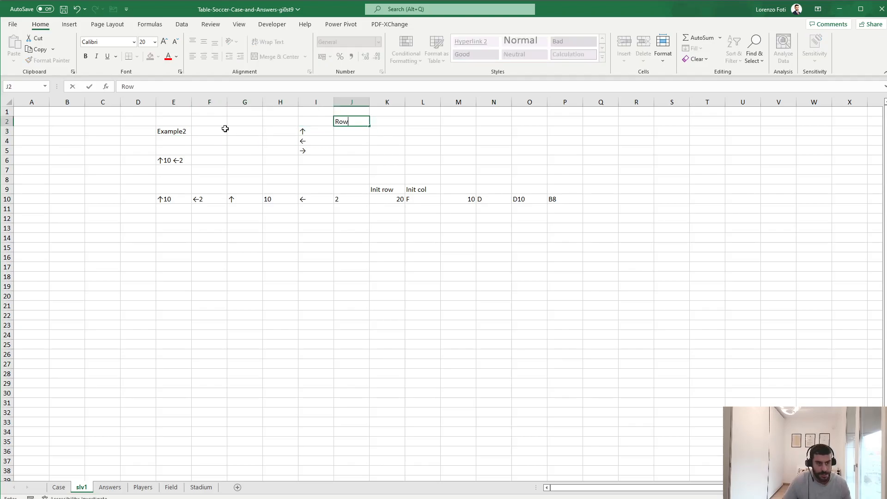
pyautogui.write('OFf')
pyautogui.press('Return')
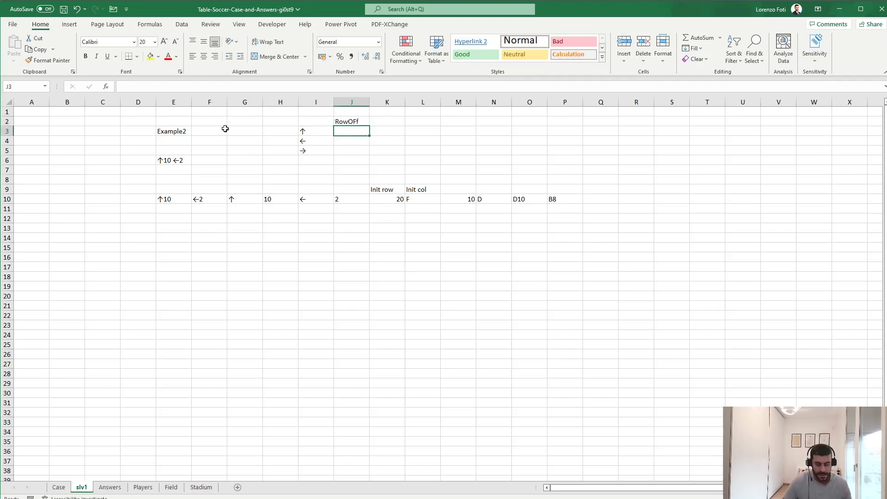
pyautogui.press('Up')
pyautogui.press('Right')
pyautogui.write('Col')
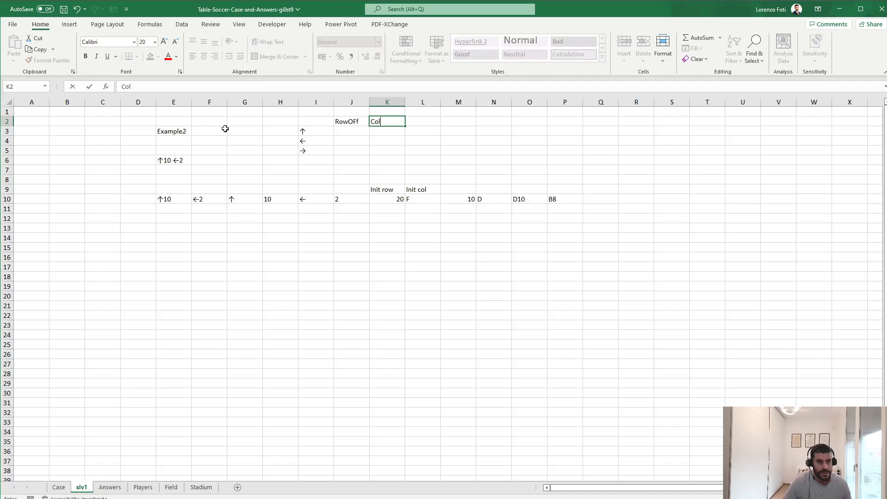
pyautogui.press('Return')
# Step: Enter the row offsets -1, 0 and 0 for the up, left and right arrows in J3:J5
pyautogui.press('Left')
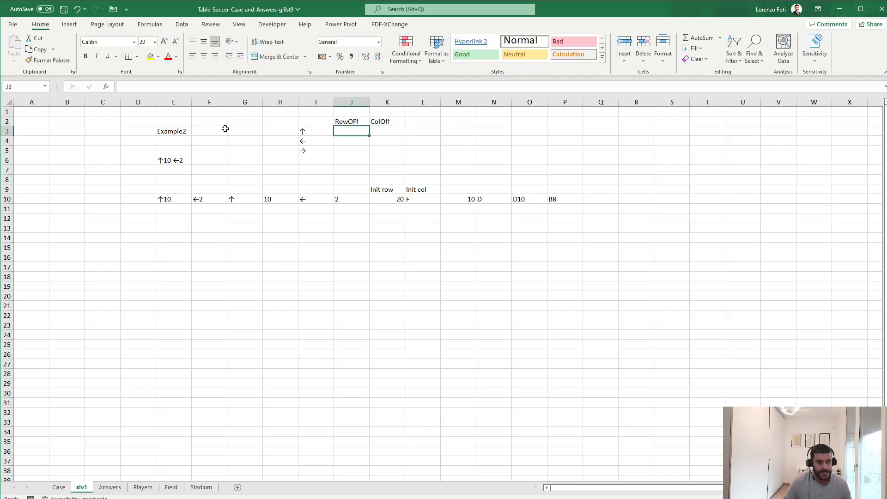
pyautogui.write('-1')
pyautogui.press('Return')
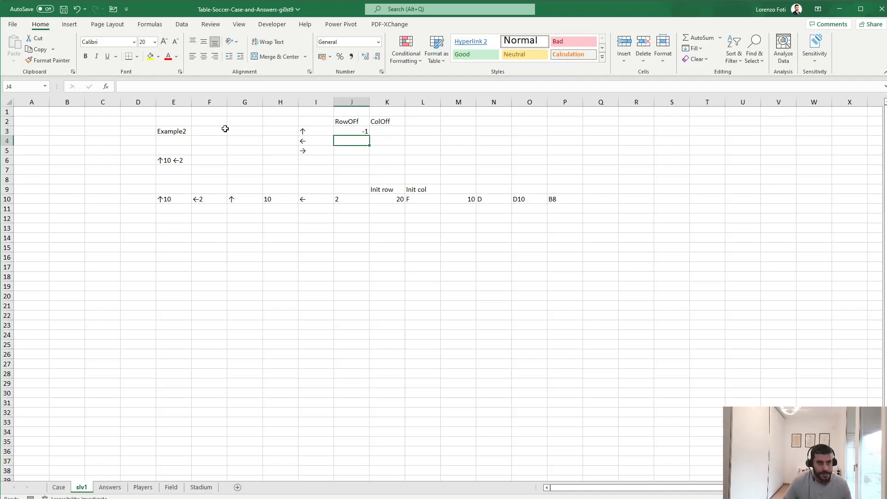
pyautogui.write('0')
pyautogui.press('Return')
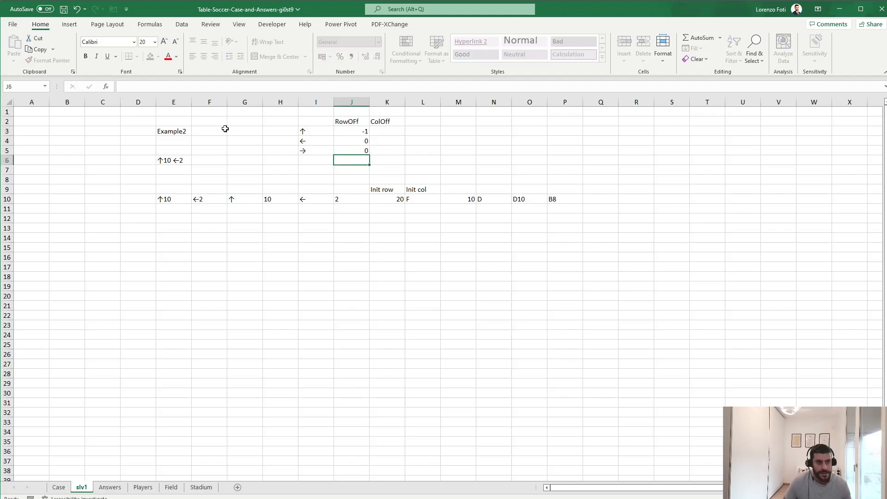
pyautogui.write('0')
# Step: Enter the column offsets 0, -1 and 1 for the up, left and right arrows in K3:K5
pyautogui.press('Right')
pyautogui.press('Up')
pyautogui.press('Up')
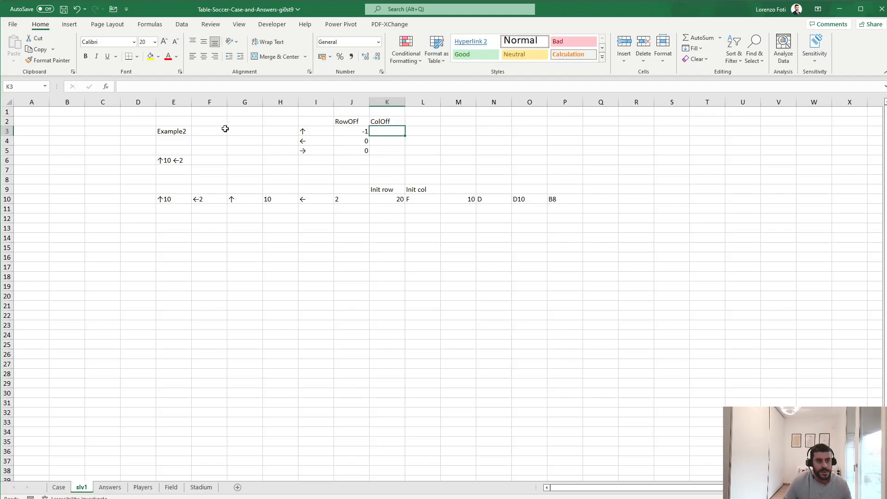
pyautogui.write('0')
pyautogui.press('Return')
pyautogui.write('-1')
pyautogui.press('Return')
pyautogui.write('1')
pyautogui.press('Return')
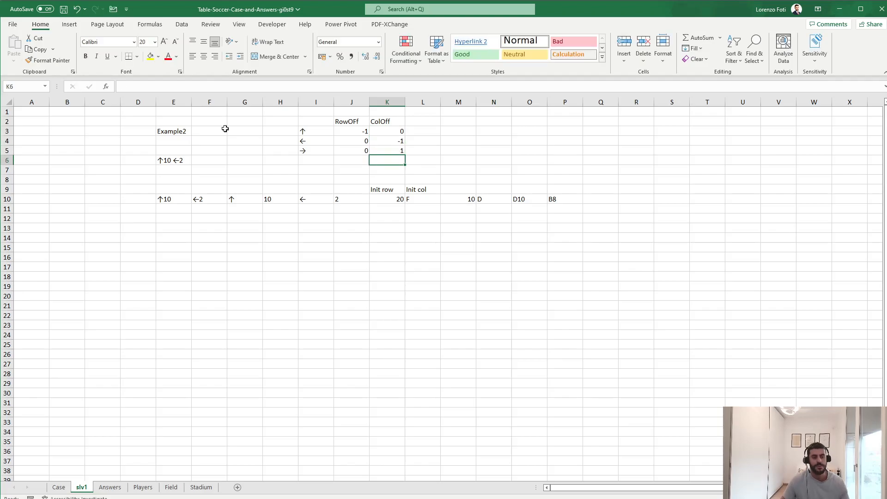
# Step: Review the offsets in the direction table and the landing row formula in M10
pyautogui.click(397, 141)
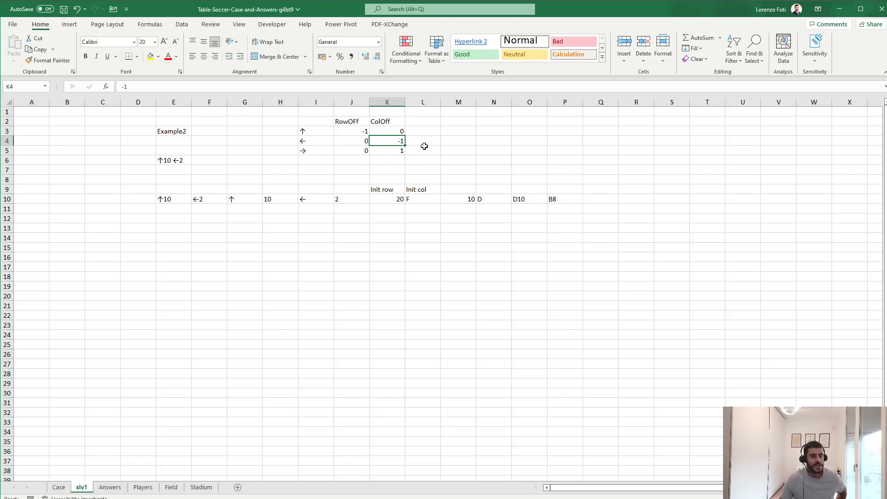
pyautogui.click(319, 142)
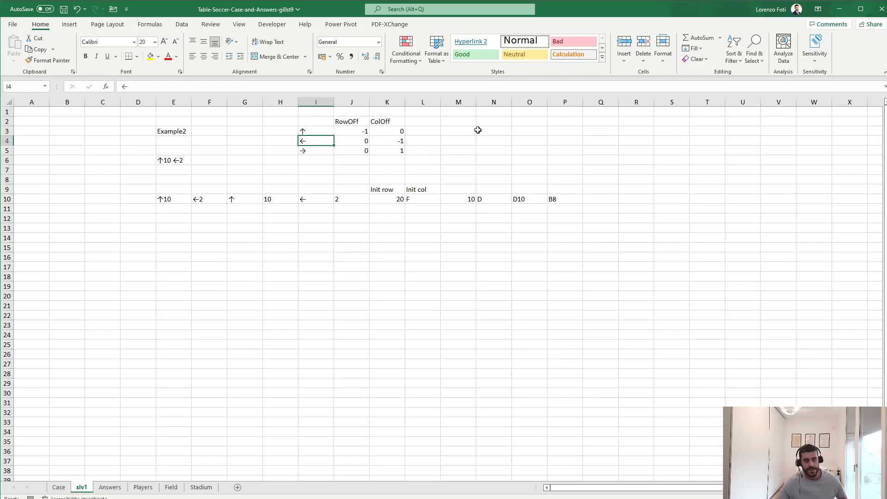
pyautogui.click(392, 151)
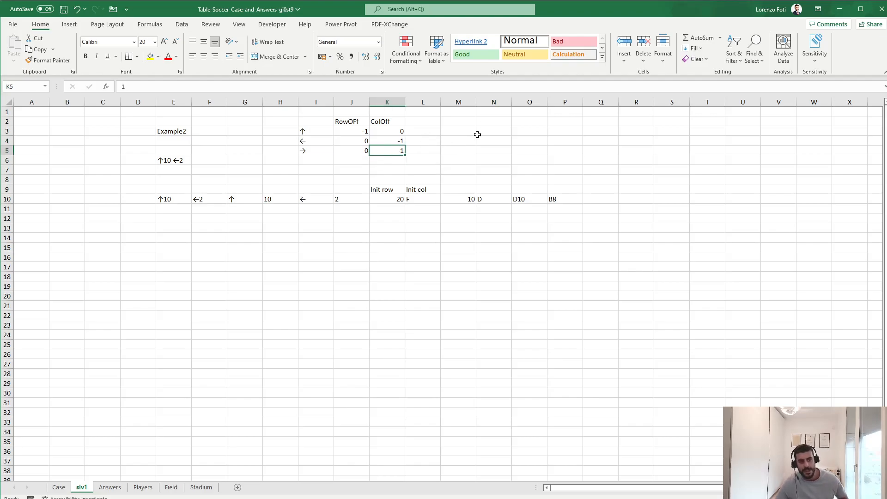
pyautogui.click(342, 140)
pyautogui.click(347, 130)
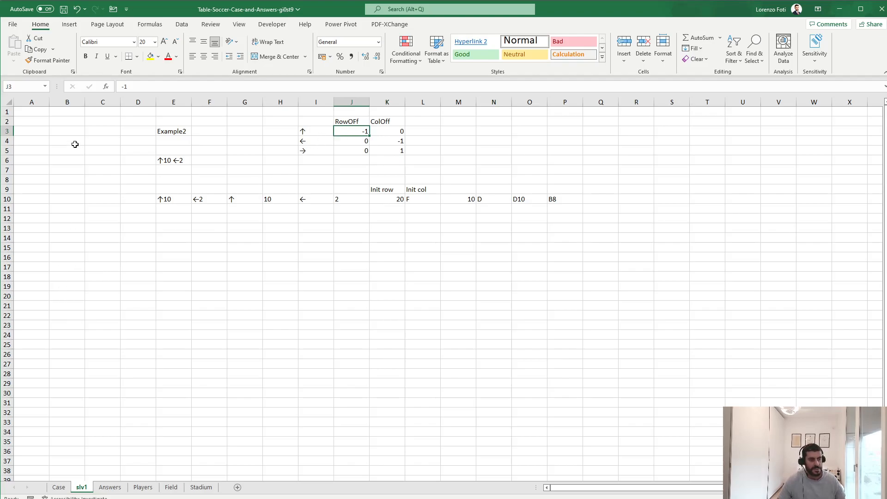
pyautogui.click(469, 200)
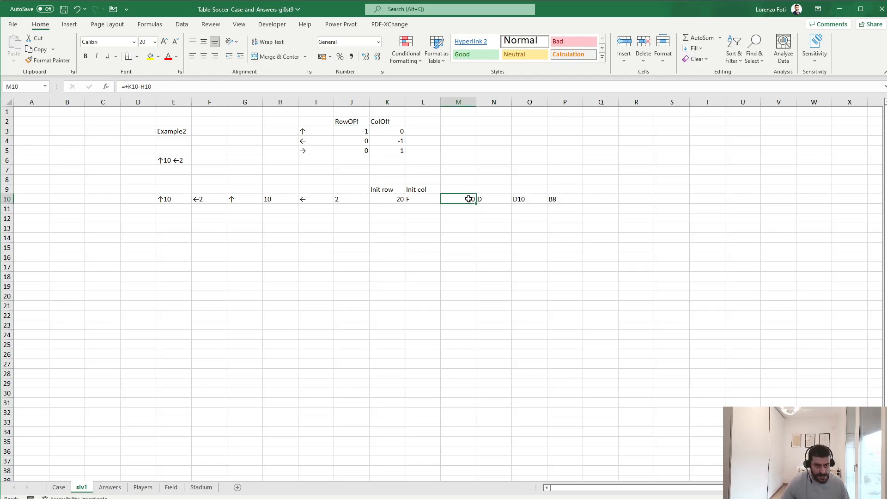
pyautogui.click(161, 88)
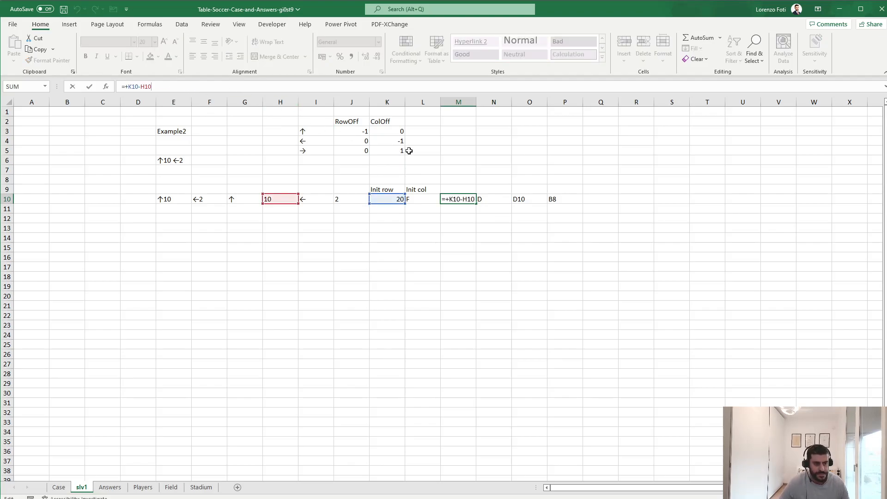
pyautogui.press('Escape')
# Step: Name the range of direction arrows I3:I5 dirs
pyautogui.moveTo(323, 131); pyautogui.dragTo(323, 149)
pyautogui.click(24, 86)
pyautogui.write('d')
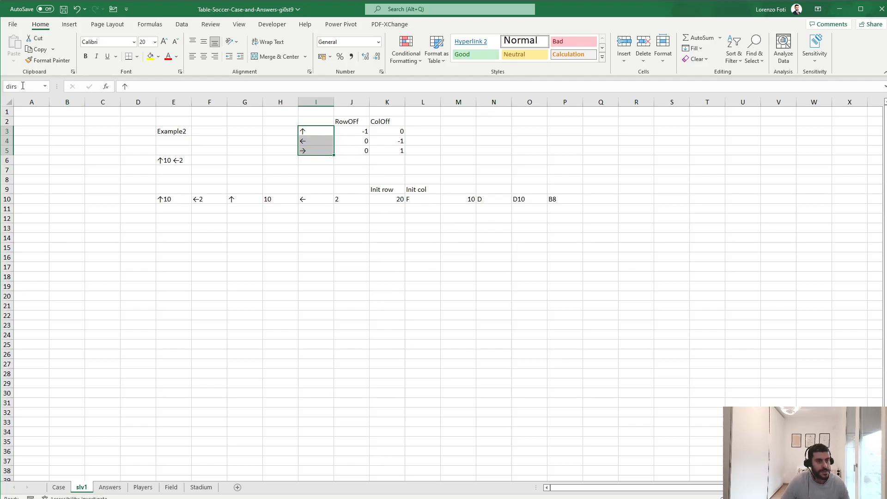
pyautogui.write('irs')
pyautogui.press('Return')
# Step: Name the row offset range J3:J5 OffRow
pyautogui.moveTo(345, 131); pyautogui.dragTo(345, 150)
pyautogui.click(40, 88)
pyautogui.write('OffRow')
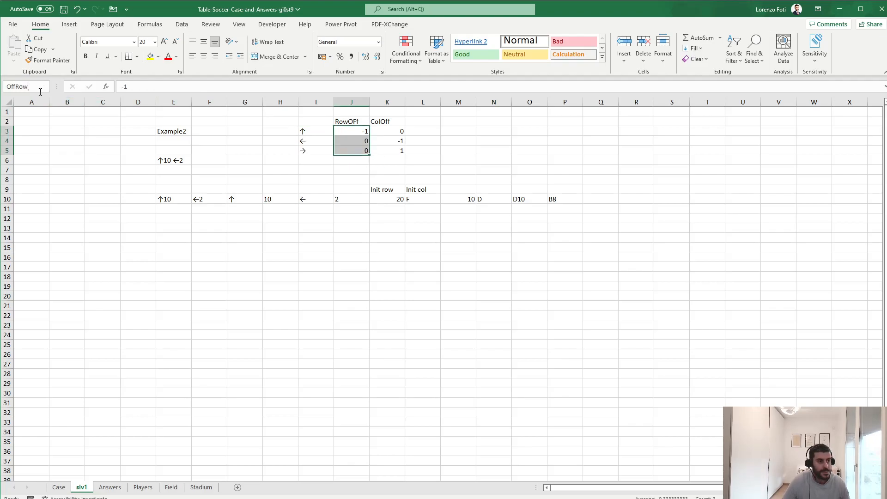
pyautogui.press('Return')
pyautogui.click(316, 159)
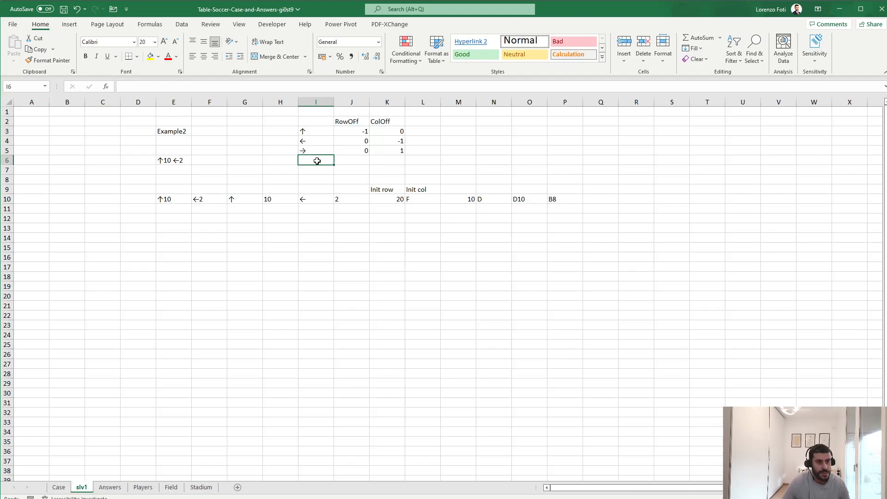
# Step: Read through the Level 3, 4 and 5 rules and shot tables on the Case sheet
pyautogui.click(59, 487)
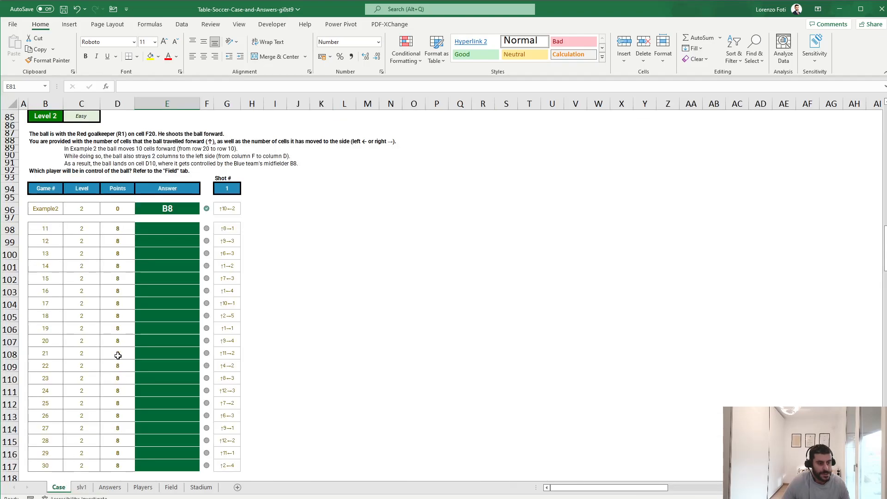
pyautogui.scroll(-10, 180, 360)
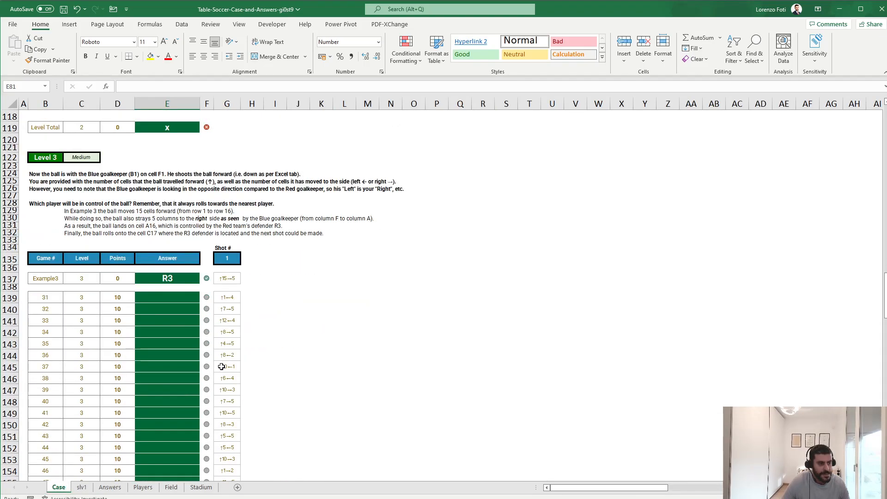
pyautogui.scroll(-8, 222, 365)
pyautogui.scroll(-8, 258, 339)
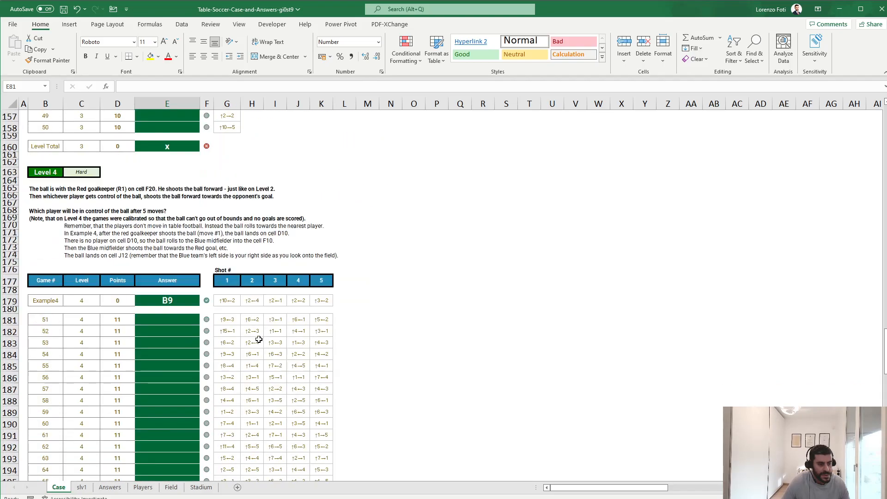
pyautogui.scroll(-15, 259, 340)
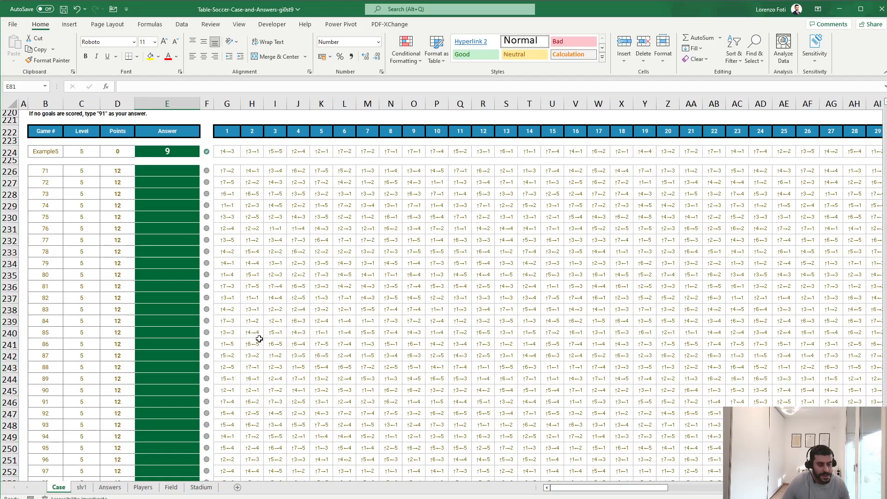
pyautogui.scroll(20, 259, 339)
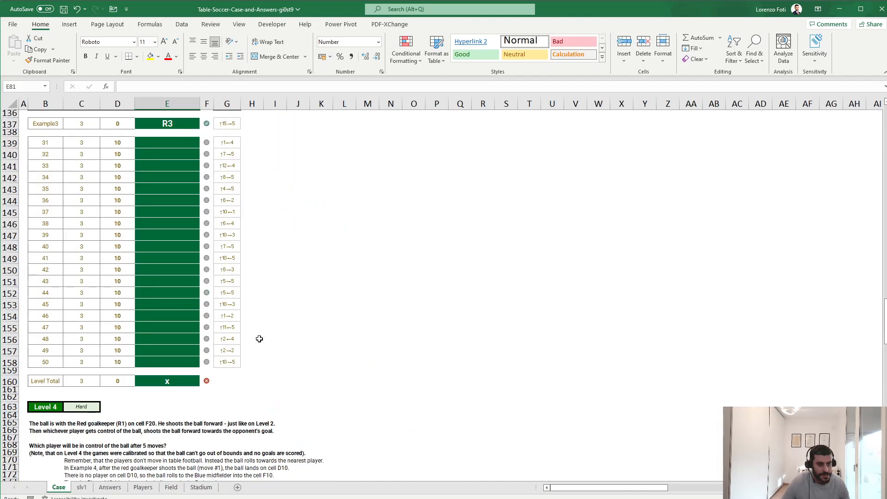
pyautogui.click(81, 487)
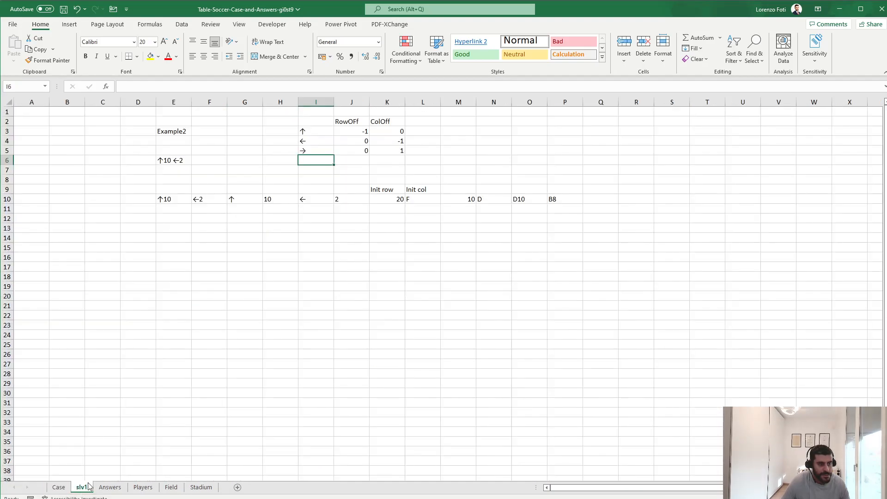
# Step: Name the row offset range J3:J5 offRow and the column offset range K3:K5 offCol
pyautogui.click(355, 132)
pyautogui.moveTo(355, 132); pyautogui.dragTo(355, 146)
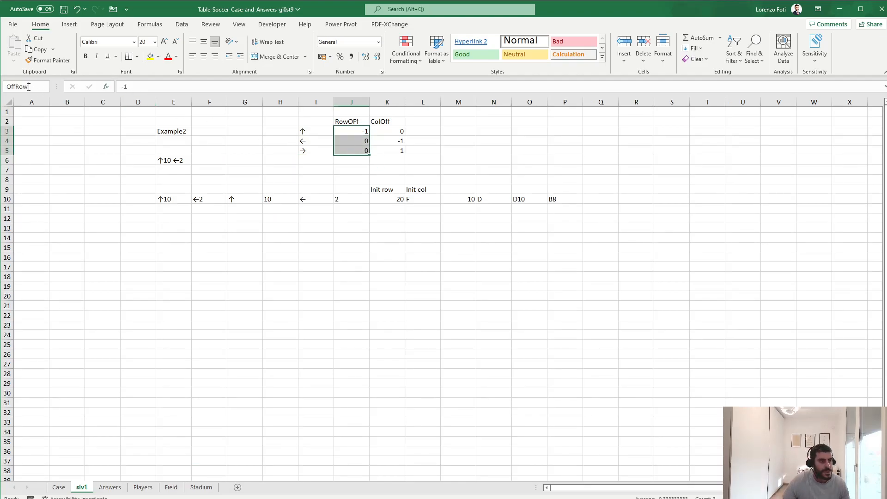
pyautogui.write('offRow')
pyautogui.press('Return')
pyautogui.press('Right')
pyautogui.hotkey('shift', 'Down')
pyautogui.hotkey('shift', 'Down')
pyautogui.click(28, 86)
pyautogui.write('offCol')
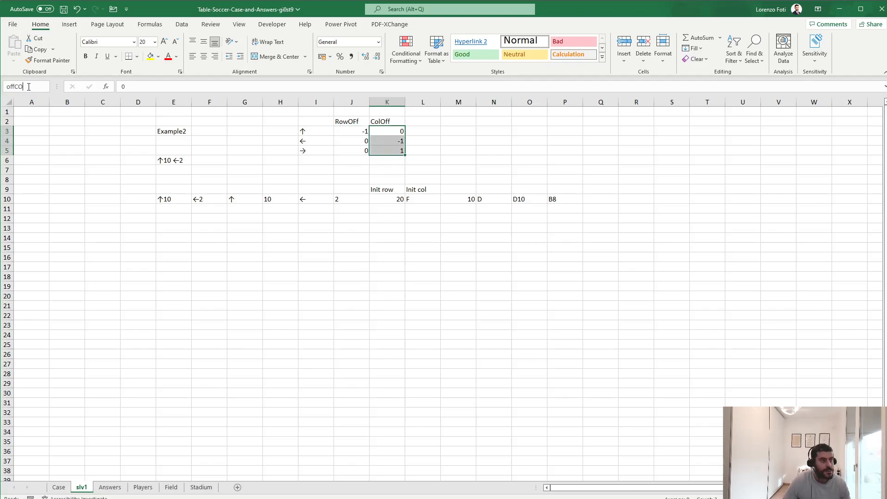
pyautogui.press('Return')
# Step: Extend the landing row formula in M10 to =+K10-H10*XLOOKUP(G10;dirs;offRow)
pyautogui.press('Right')
pyautogui.press('Down')
pyautogui.press('Down')
pyautogui.press('Down')
pyautogui.press('Down')
pyautogui.press('Down')
pyautogui.press('Down')
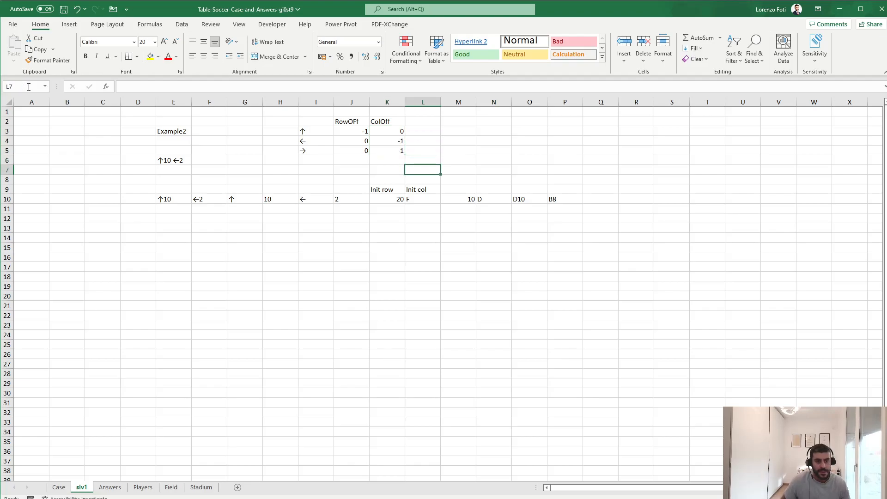
pyautogui.press('Right')
pyautogui.press('Down')
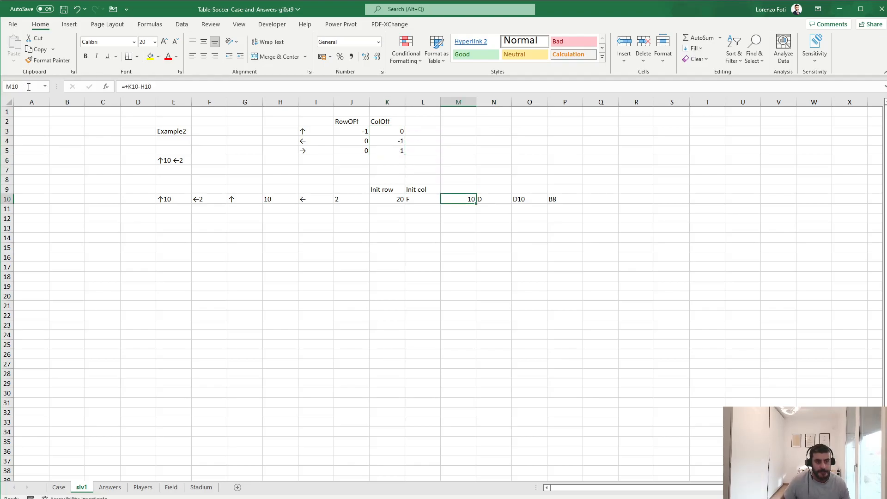
pyautogui.click(209, 84)
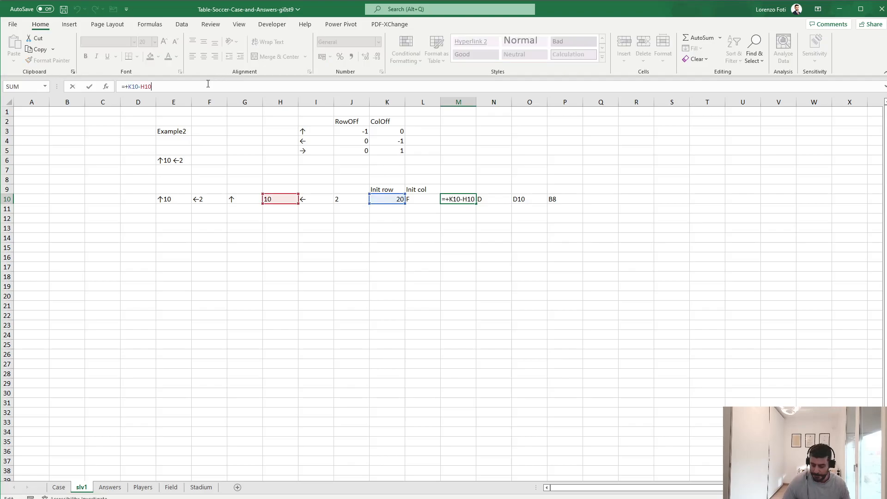
pyautogui.write('*')
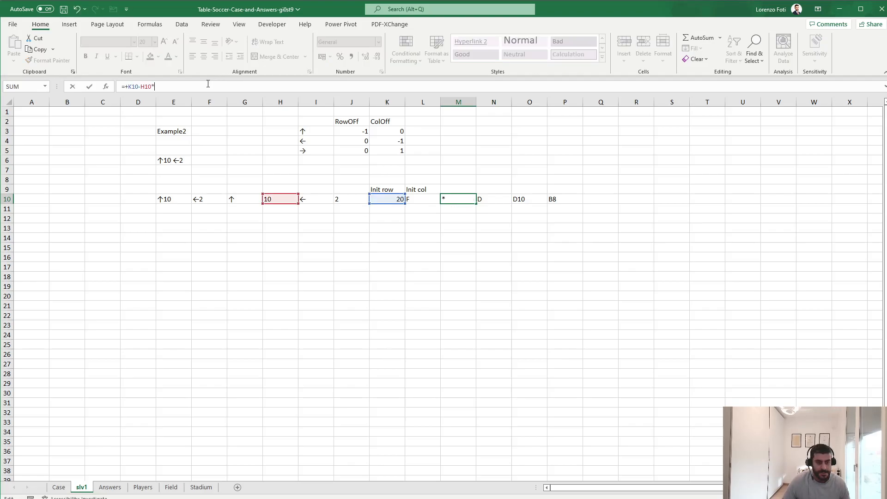
pyautogui.write('XLOOKUP(')
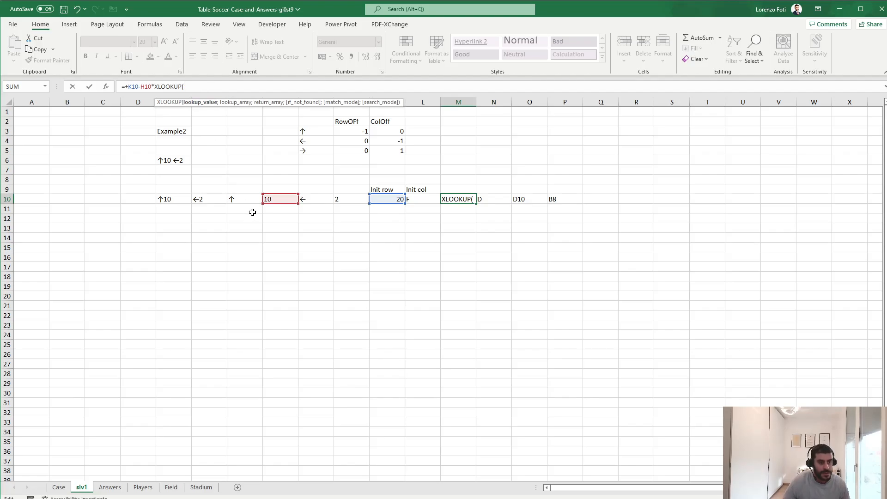
pyautogui.click(248, 198)
pyautogui.write(';dirs')
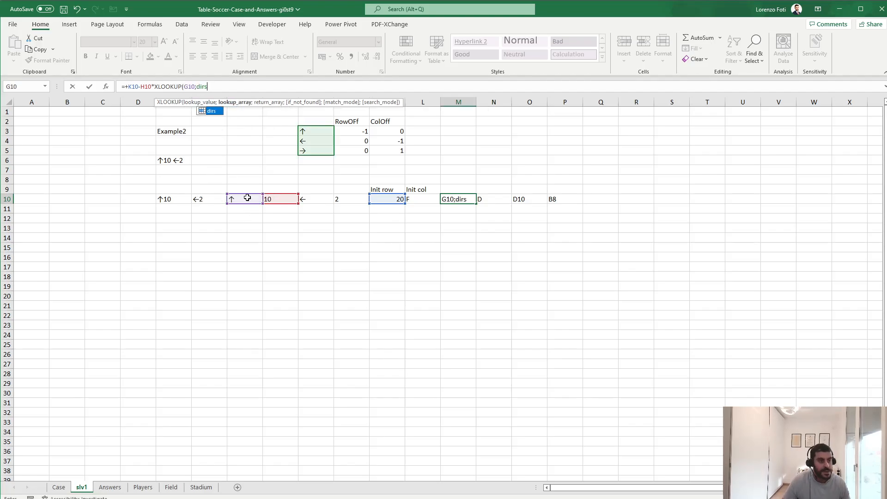
pyautogui.write(';offRow)')
pyautogui.hotkey('ctrl', 'Return')
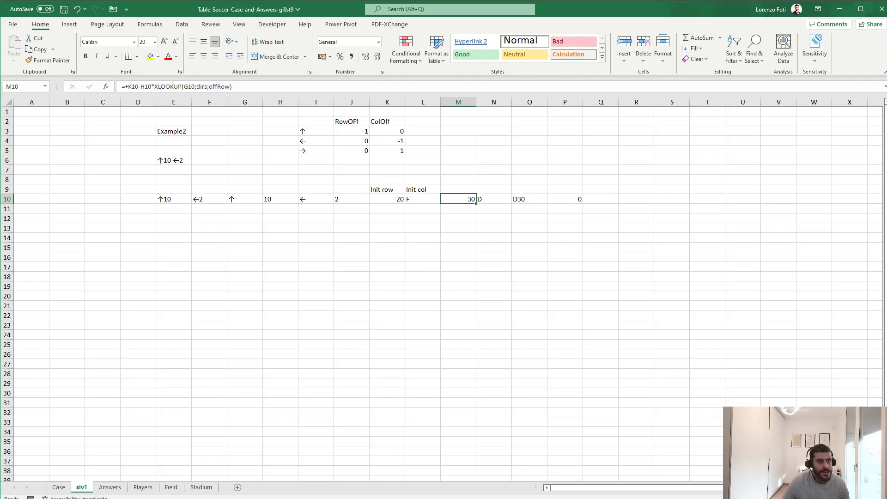
# Step: Evaluate the M10 landing row formula step by step to examine its intermediate results
pyautogui.click(150, 24)
pyautogui.click(440, 60)
pyautogui.click(435, 278)
pyautogui.click(437, 279)
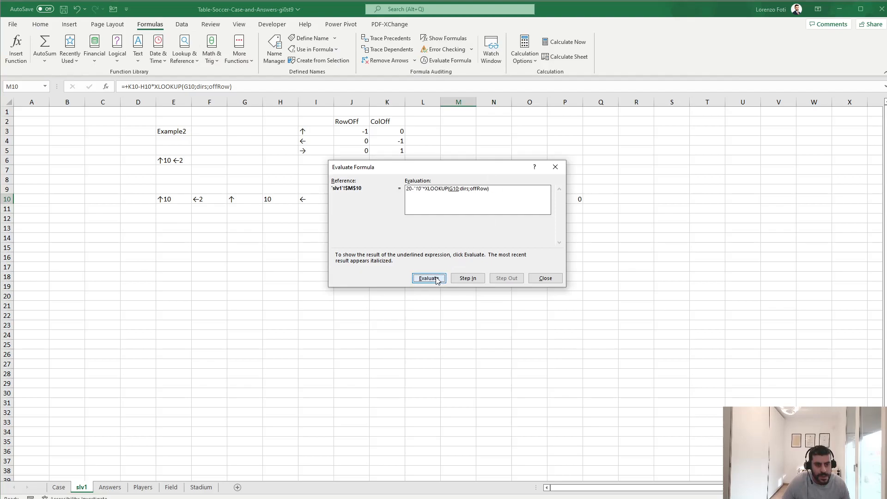
pyautogui.click(546, 278)
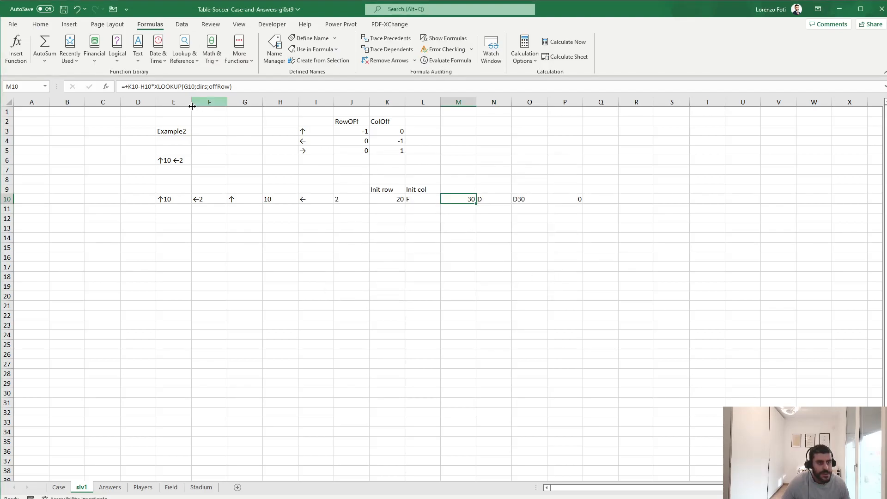
# Step: Replace the minus with a plus before H10 in the M10 landing row formula
pyautogui.click(143, 87)
pyautogui.press('BackSpace')
pyautogui.write('+')
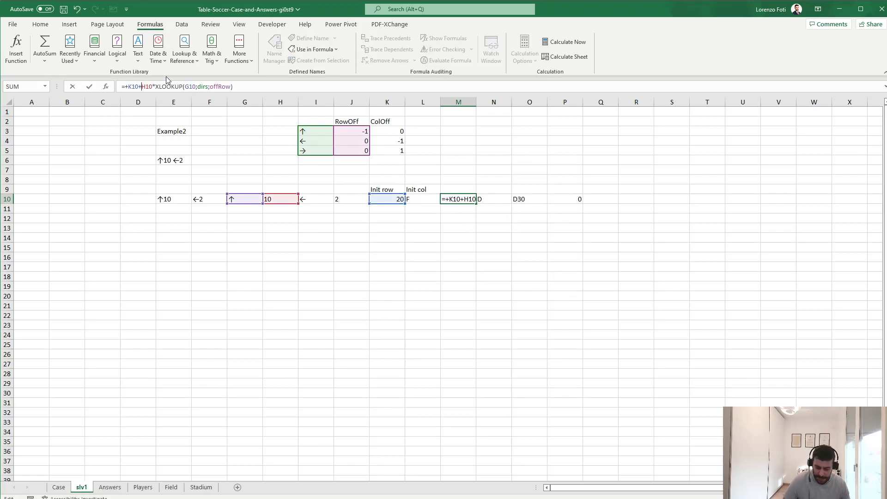
pyautogui.press('Return')
# Step: Change the landing column formula in N10 to =+CHAR(CODE(L10)+J10*XLOOKUP(I10;dirs;offCol))
pyautogui.press('Up')
pyautogui.press('Right')
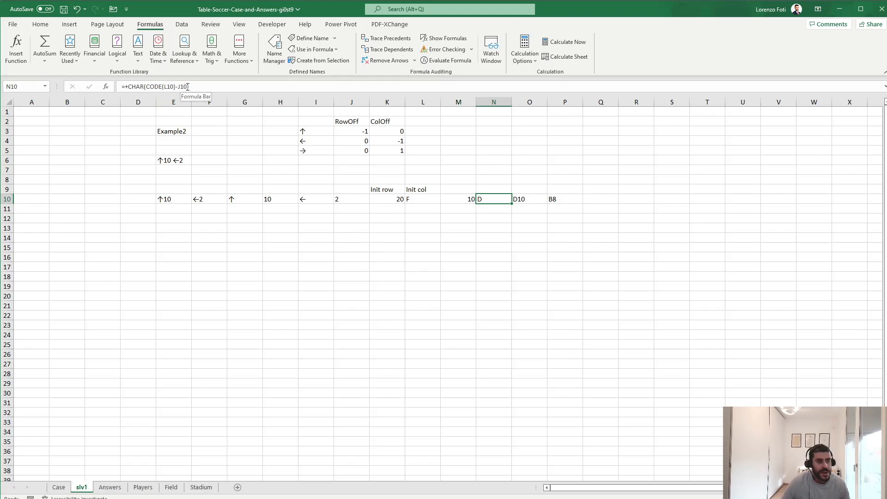
pyautogui.click(220, 84)
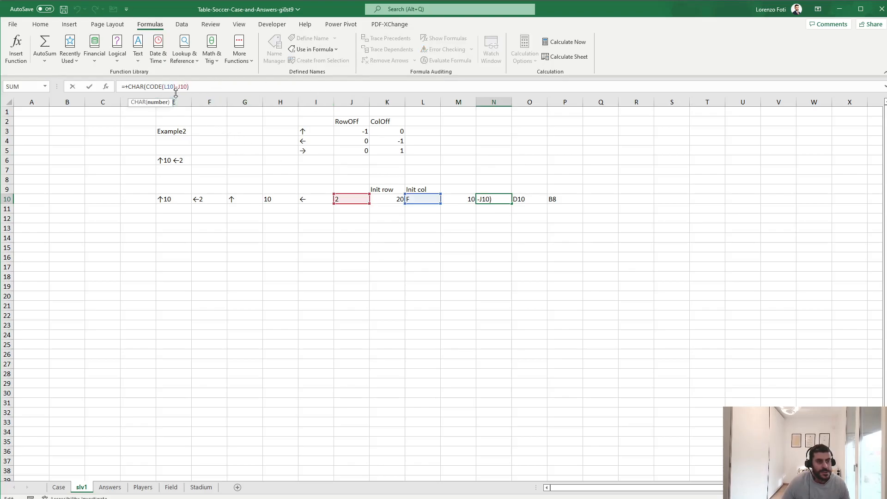
pyautogui.press('BackSpace')
pyautogui.write('+J10')
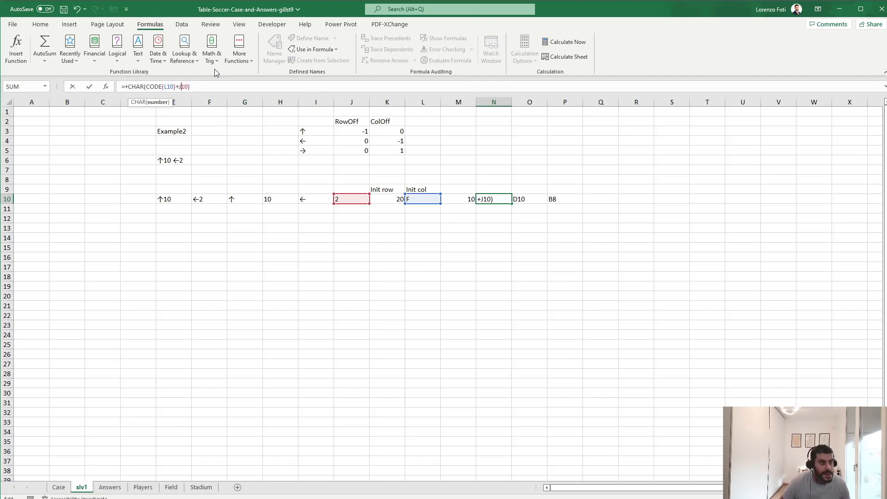
pyautogui.write('*XLOOKUP(')
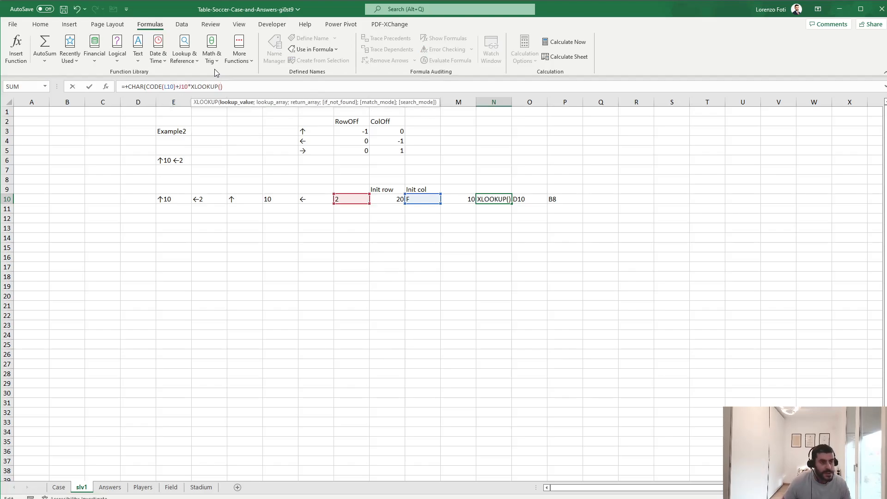
pyautogui.click(313, 198)
pyautogui.write(';dir')
pyautogui.press('Tab')
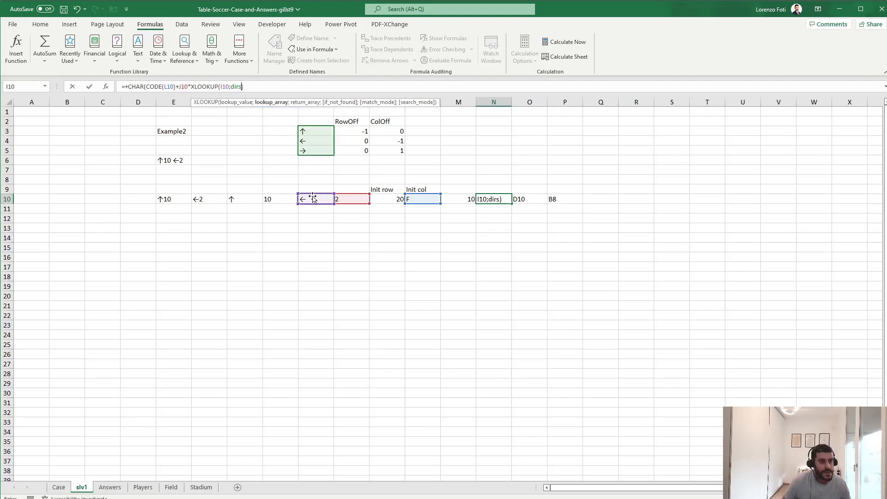
pyautogui.write(';')
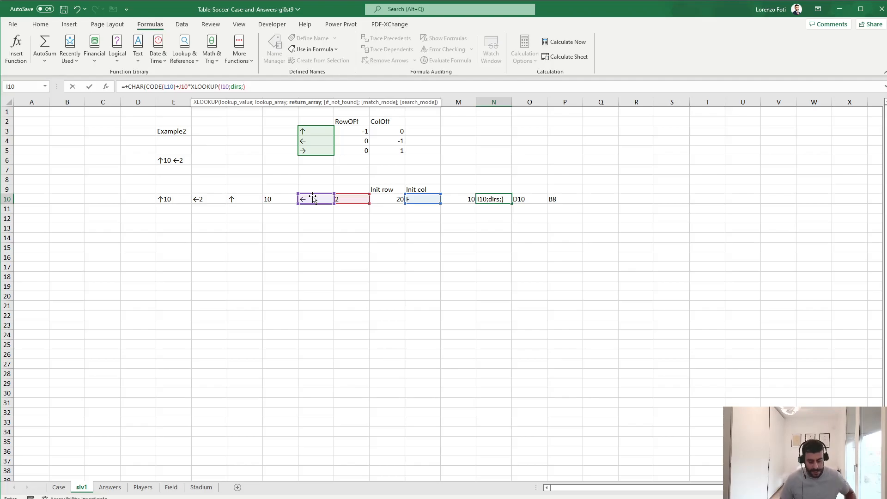
pyautogui.write('offC')
pyautogui.press('Tab')
pyautogui.write('))')
pyautogui.press('Return')
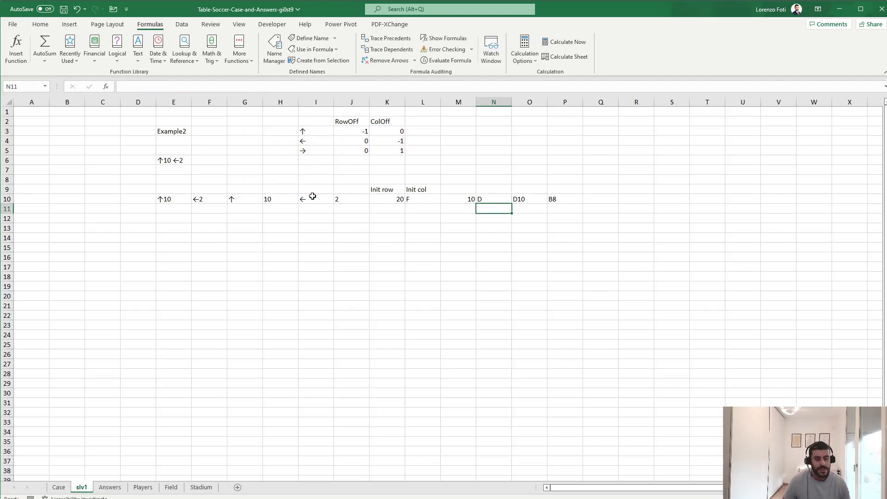
# Step: Insert two blank columns at column B to make room beside the solver
pyautogui.press('Up')
pyautogui.press('Right')
pyautogui.press('Right')
pyautogui.press('Left')
pyautogui.press('Left')
pyautogui.press('Left')
pyautogui.press('Left')
pyautogui.press('Left')
pyautogui.press('Left')
pyautogui.press('Left')
pyautogui.press('Left')
pyautogui.press('Left')
pyautogui.press('Left')
pyautogui.press('Left')
pyautogui.press('Left')
pyautogui.press('Left')
pyautogui.press('Left')
pyautogui.press('Up')
pyautogui.press('Up')
pyautogui.press('Up')
pyautogui.press('Up')
pyautogui.press('Up')
pyautogui.press('Up')
pyautogui.hotkey('ctrl', 'space')
pyautogui.hotkey('ctrl', 'shift', '+')
pyautogui.hotkey('ctrl', 'shift', '+')
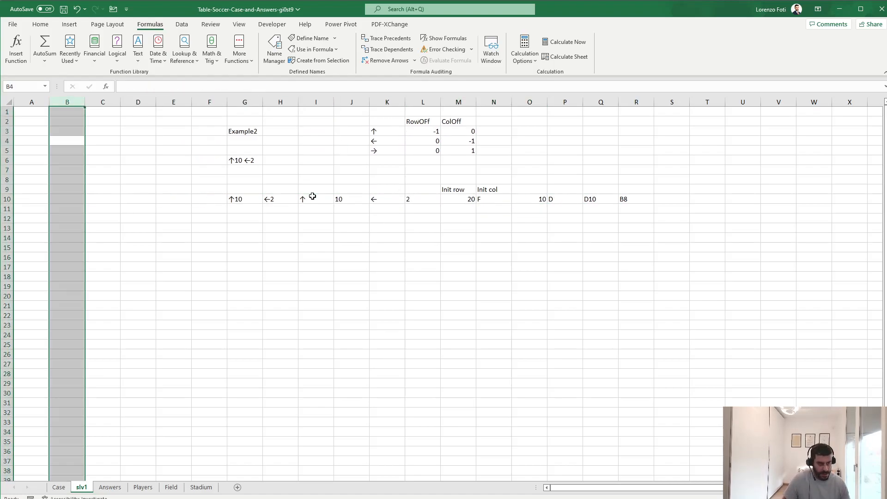
# Step: Link C6 to the solver's resulting player in R10
pyautogui.press('Down')
pyautogui.press('Down')
pyautogui.press('Right')
pyautogui.write('+6')
pyautogui.press('BackSpace')
pyautogui.press('Right')
pyautogui.press('Down')
pyautogui.press('Down')
pyautogui.press('Right')
pyautogui.press('Down')
pyautogui.press('Down')
pyautogui.hotkey('ctrl', 'Right')
pyautogui.hotkey('ctrl', 'Right')
pyautogui.hotkey('ctrl', 'Right')
pyautogui.hotkey('ctrl', 'Left')
pyautogui.press('Return')
# Step: Generate the game numbers from B7 downward with SEQUENCE(100)
pyautogui.press('Left')
pyautogui.press('Left')
pyautogui.press('Right')
pyautogui.write('+sequence(100)')
pyautogui.press('Return')
# Step: Create a one-variable data table from B6 through the last game number in columns B:C, with column input cell G3
pyautogui.press('Up')
pyautogui.press('Up')
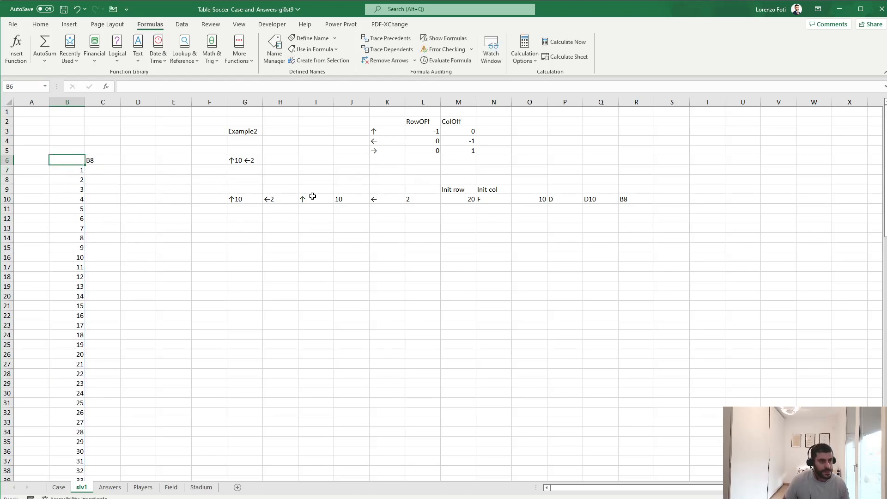
pyautogui.hotkey('shift', 'Right')
pyautogui.hotkey('ctrl', 'shift', 'Down')
pyautogui.press('alt')
pyautogui.press('a')
pyautogui.press('w')
pyautogui.press('t')
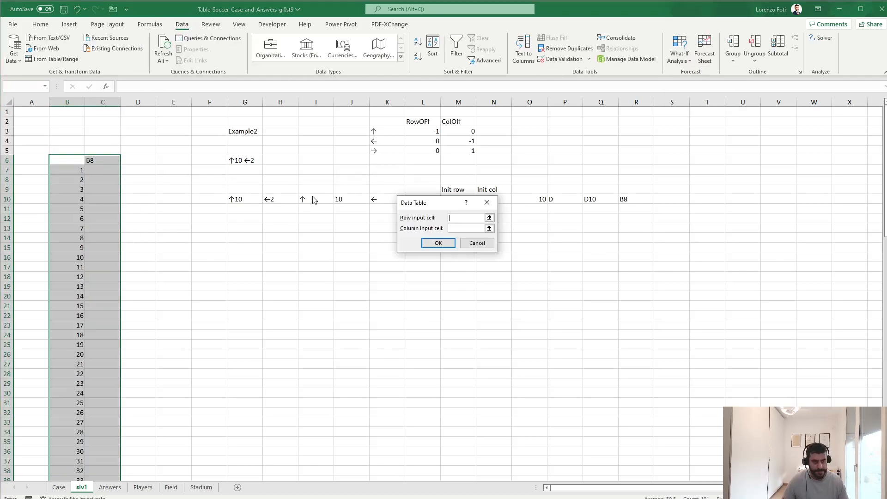
pyautogui.click(257, 132)
pyautogui.press('Return')
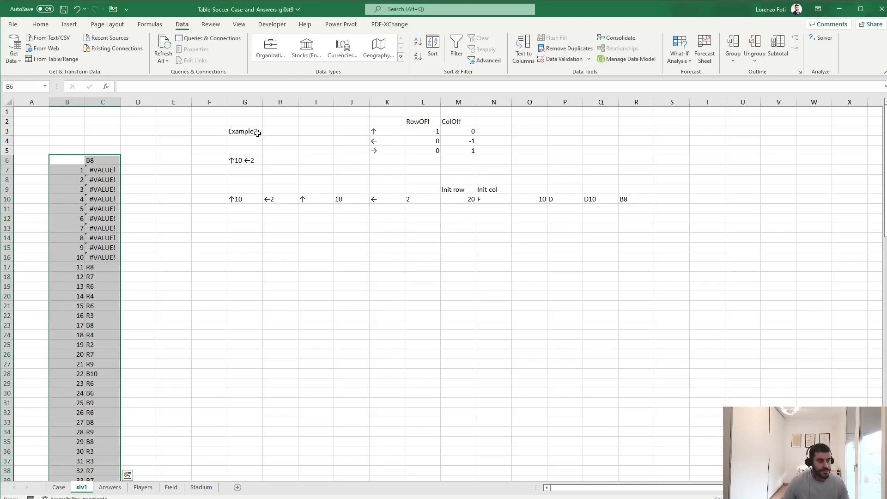
# Step: Compare the data table results from game 11 onward with the Level 2 games on the Case sheet
pyautogui.scroll(-3, 204, 266)
pyautogui.moveTo(96, 181); pyautogui.dragTo(101, 287)
pyautogui.scroll(3, 101, 287)
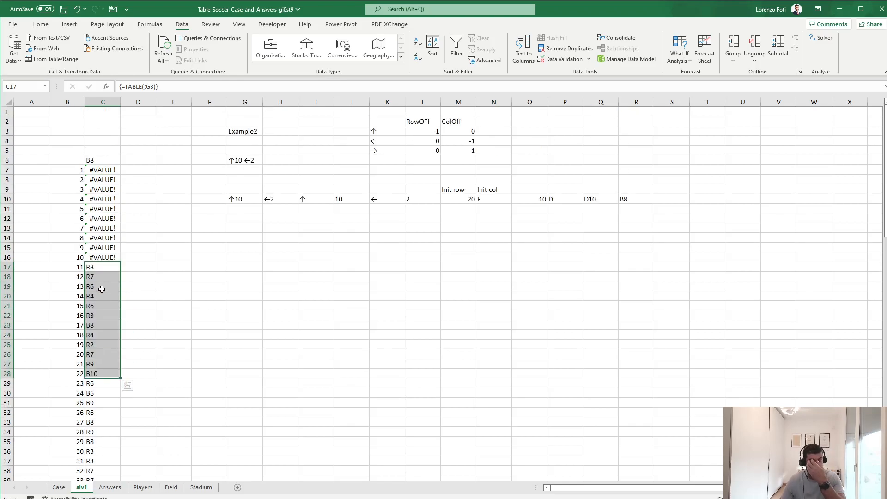
pyautogui.click(66, 488)
pyautogui.scroll(5, 143, 374)
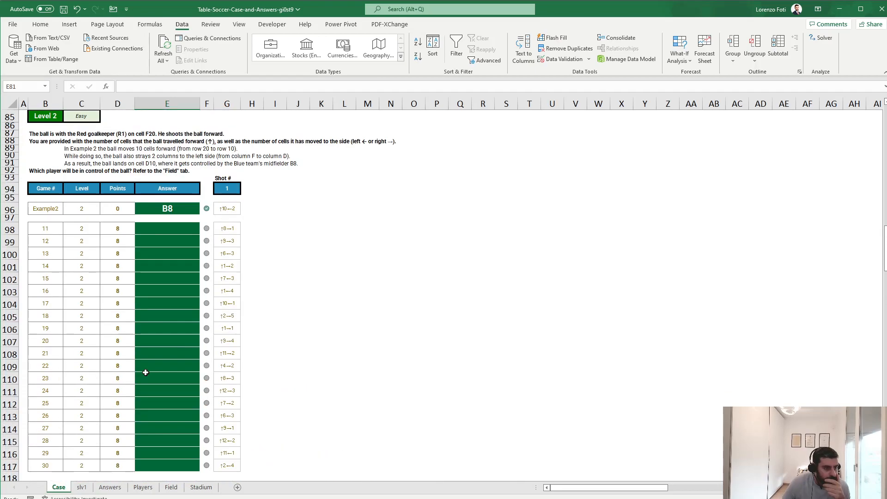
pyautogui.click(82, 488)
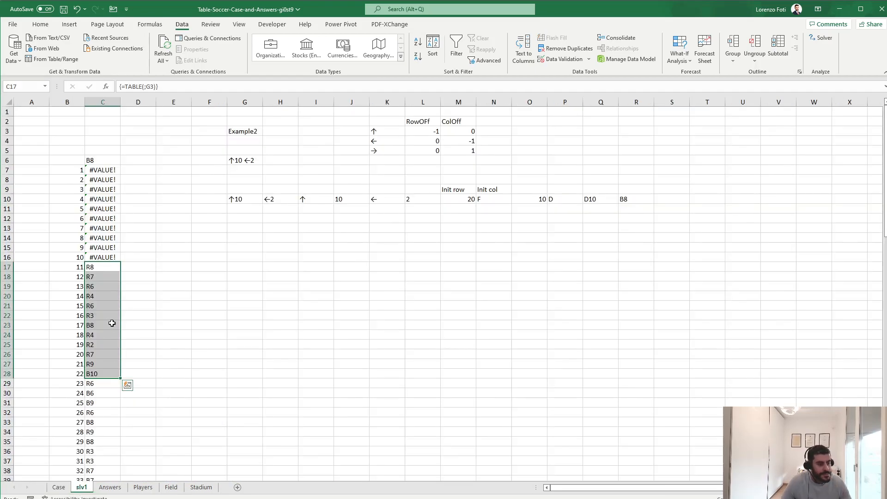
pyautogui.click(64, 488)
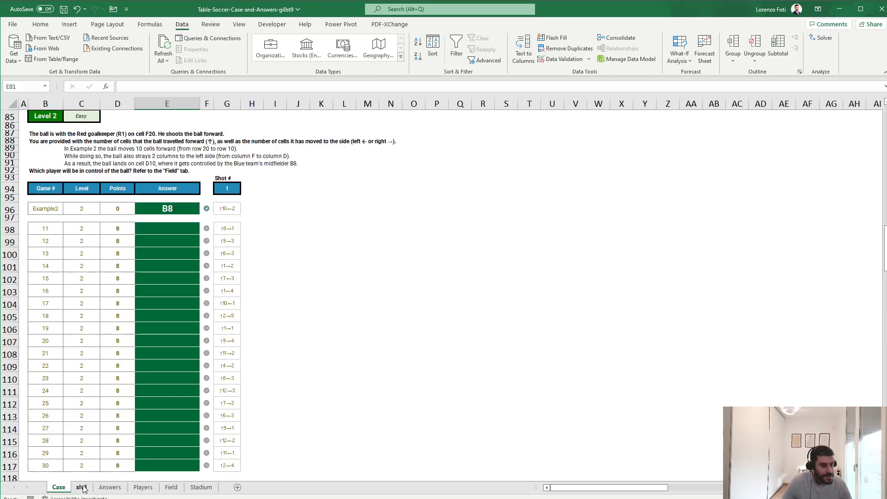
# Step: Copy the results for games 11 to 30 from C17:C36 and paste them as values into the Level 2 answers E98:E117
pyautogui.click(82, 489)
pyautogui.moveTo(106, 268); pyautogui.dragTo(101, 448)
pyautogui.hotkey('ctrl', 'c')
pyautogui.click(56, 490)
pyautogui.click(168, 228)
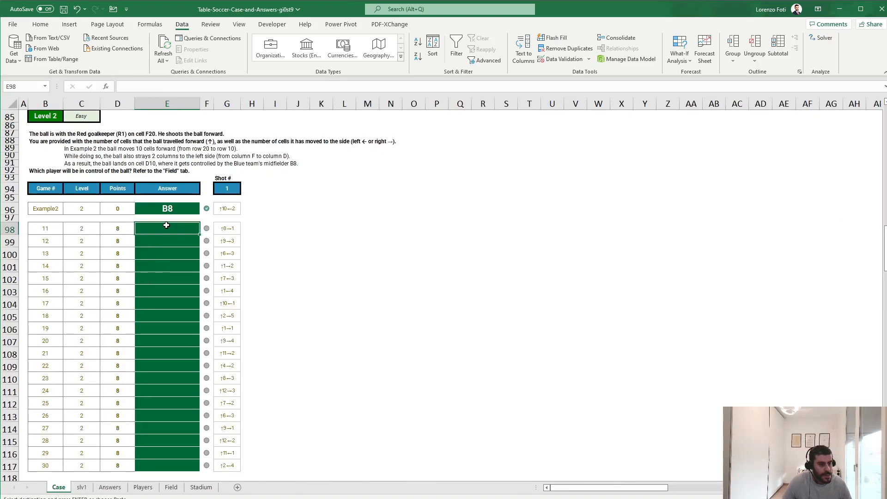
pyautogui.rightClick(171, 228)
pyautogui.click(203, 272)
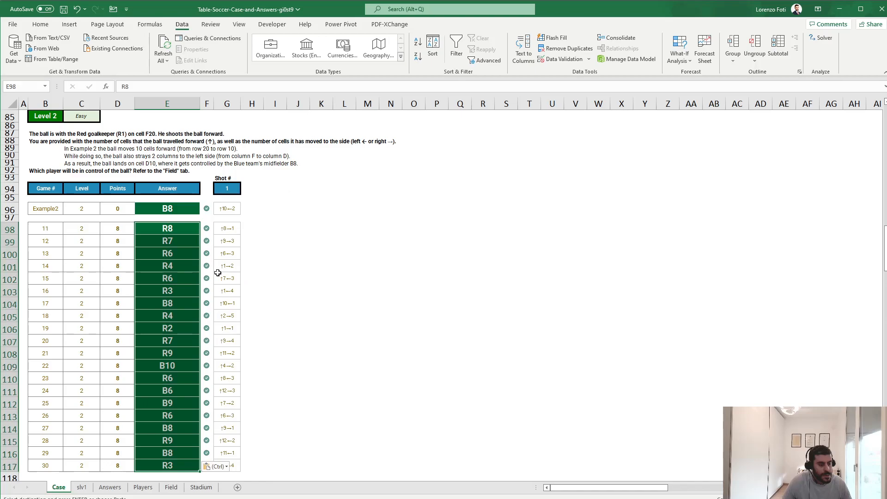
# Step: Read the Level 3 rules on the Case sheet and check the Blue goalkeeper's starting cell F1 on the Field sheet
pyautogui.click(298, 291)
pyautogui.scroll(-5, 279, 311)
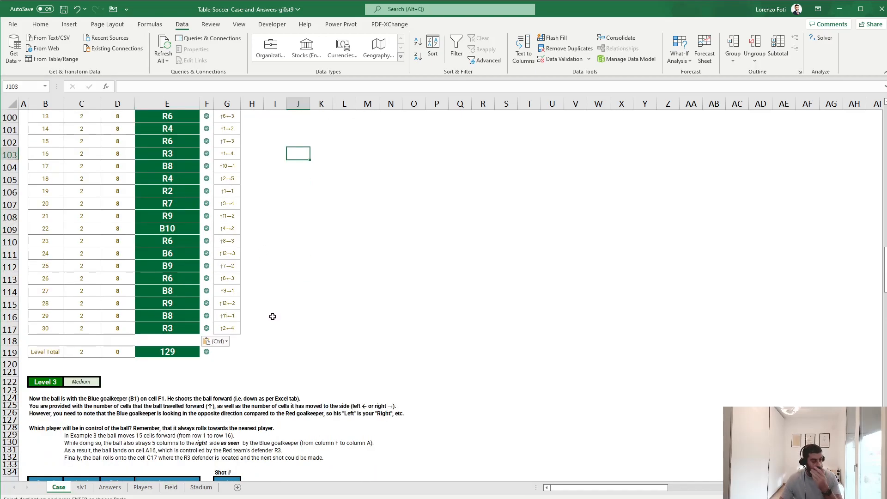
pyautogui.scroll(-5, 274, 315)
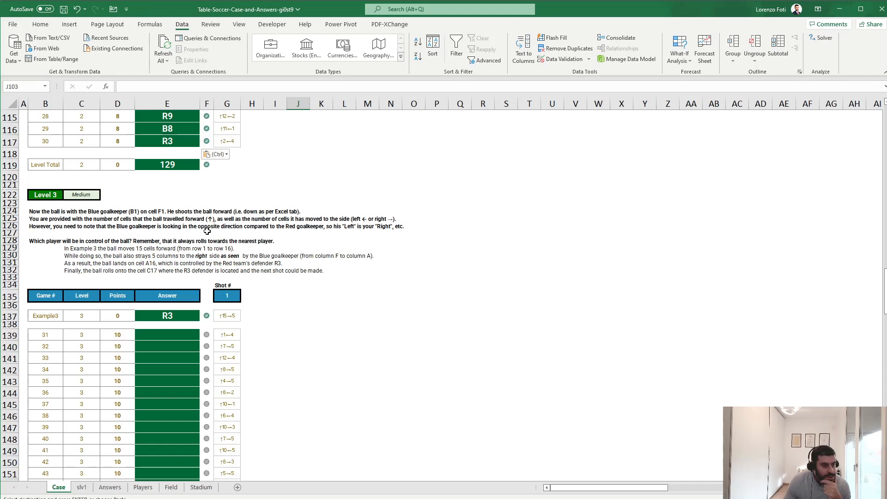
pyautogui.click(171, 488)
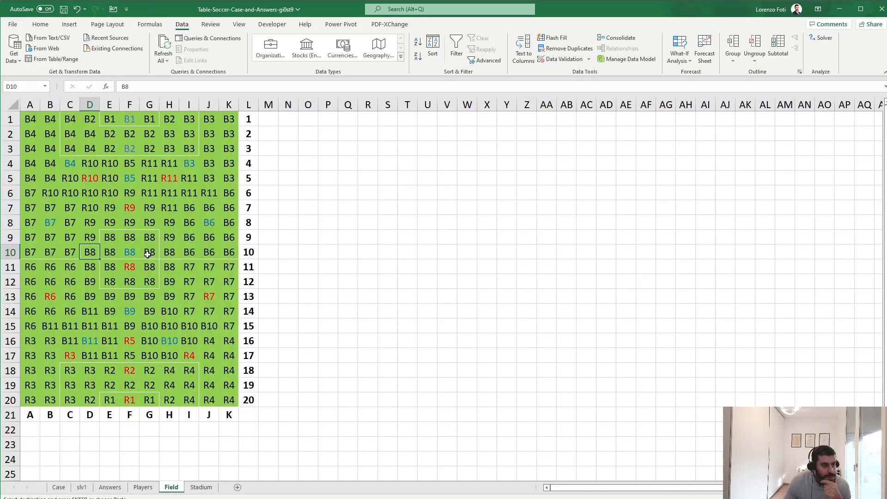
pyautogui.click(129, 119)
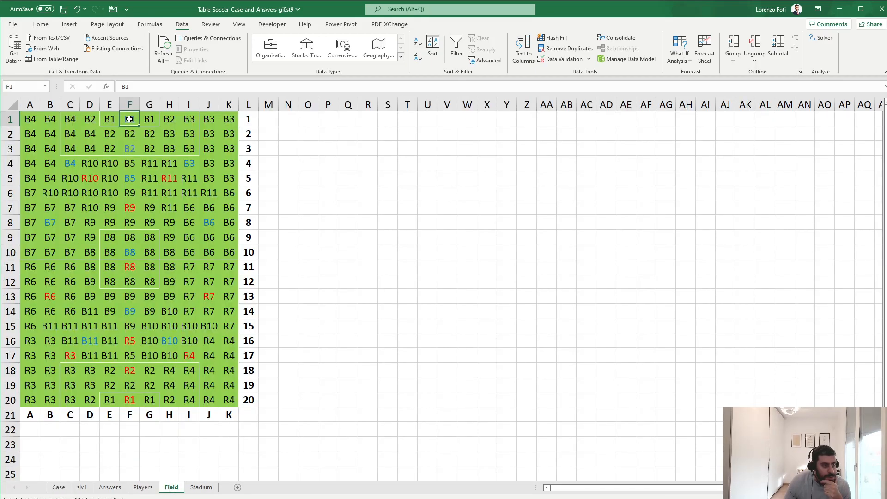
pyautogui.click(59, 488)
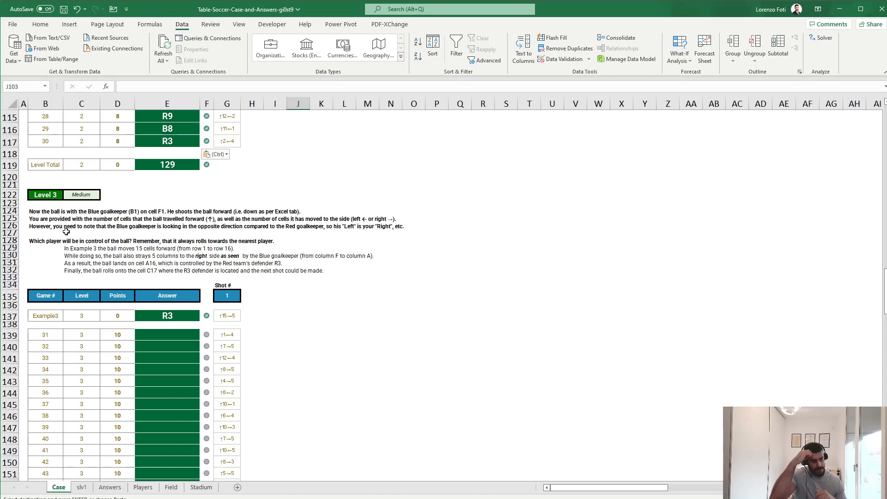
# Step: On slv1, insert a new column O before the landing row calculation, with the header Team in O9 and Blue in O10
pyautogui.click(83, 489)
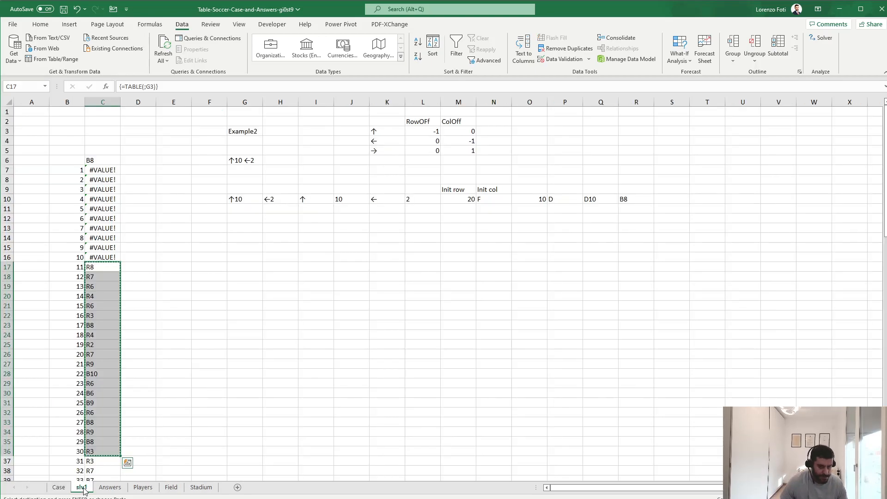
pyautogui.click(212, 203)
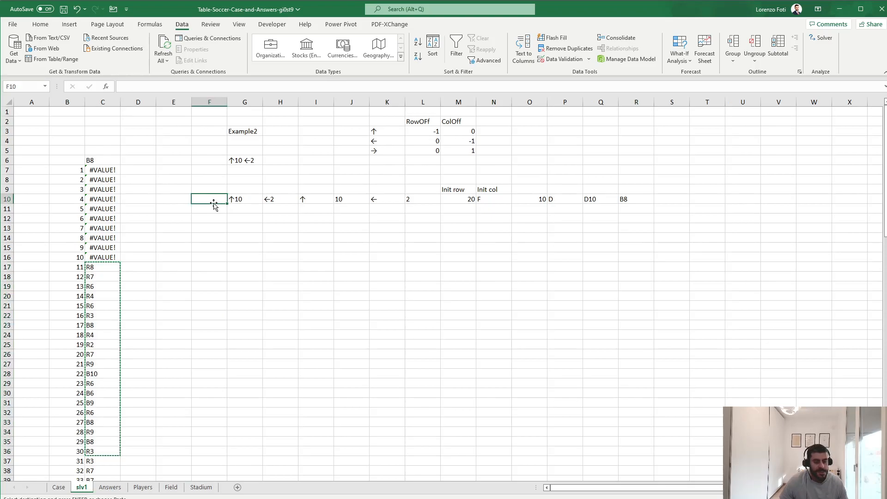
pyautogui.press('Escape')
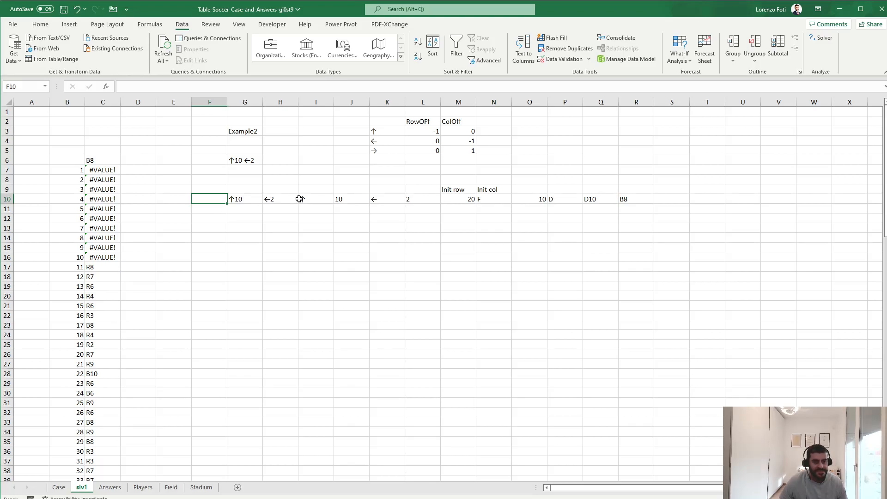
pyautogui.moveTo(452, 190); pyautogui.dragTo(619, 199)
pyautogui.click(520, 192)
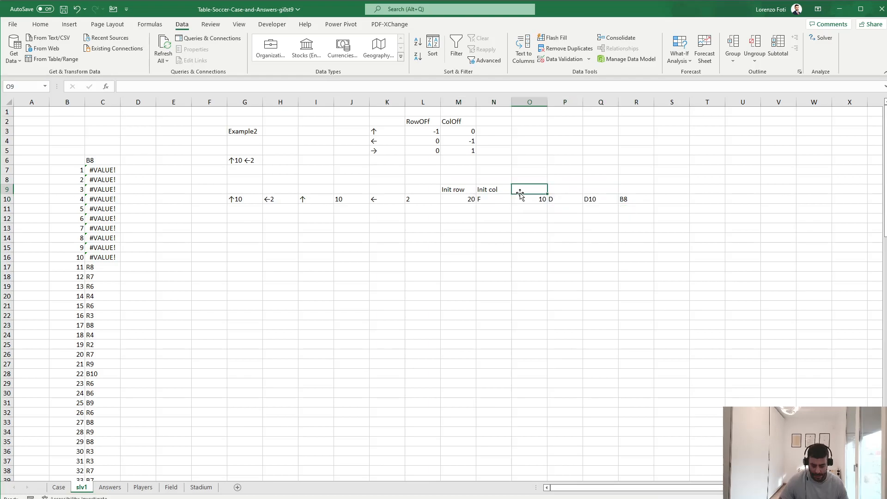
pyautogui.hotkey('ctrl', 'space')
pyautogui.hotkey('ctrl', 'shift', '+')
pyautogui.click(520, 192)
pyautogui.write('Team')
pyautogui.press('Return')
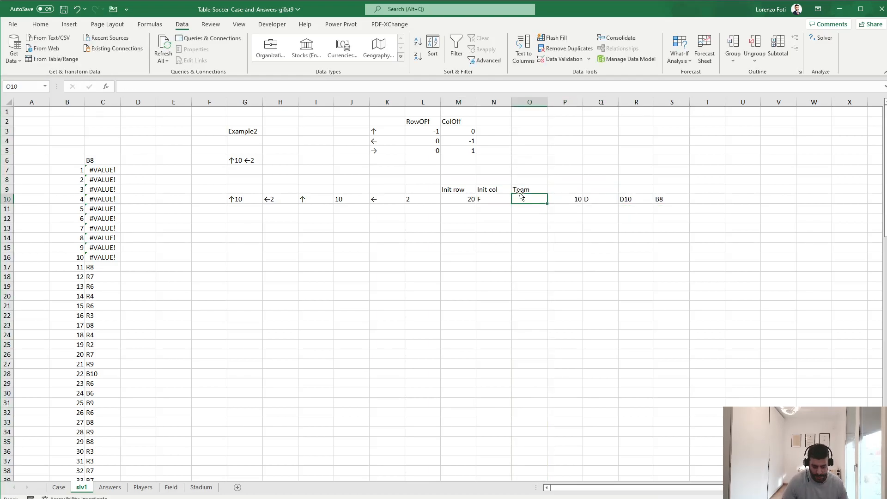
pyautogui.write('Blue')
pyautogui.press('Return')
# Step: Multiply the row offset in P10's formula by IF($O10="Red";1;-1) so the direction depends on the team
pyautogui.press('Up')
pyautogui.press('Right')
pyautogui.press('Right')
pyautogui.press('Left')
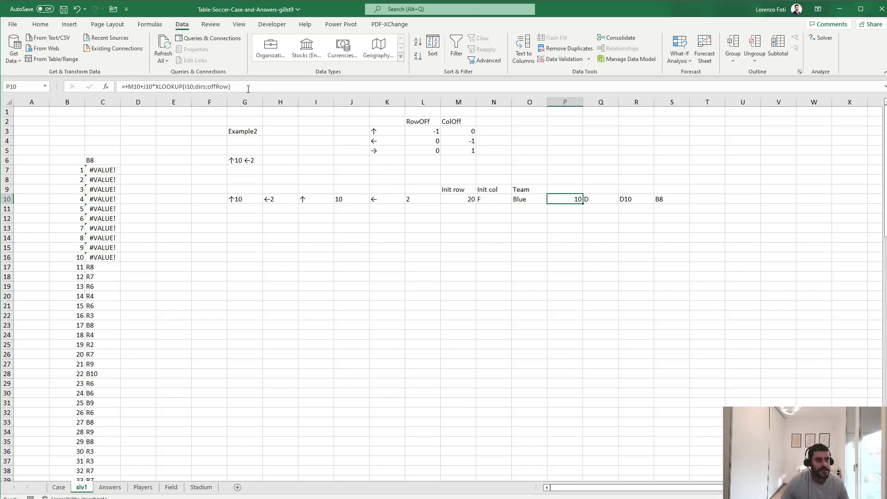
pyautogui.click(248, 88)
pyautogui.write('if(')
pyautogui.click(524, 199)
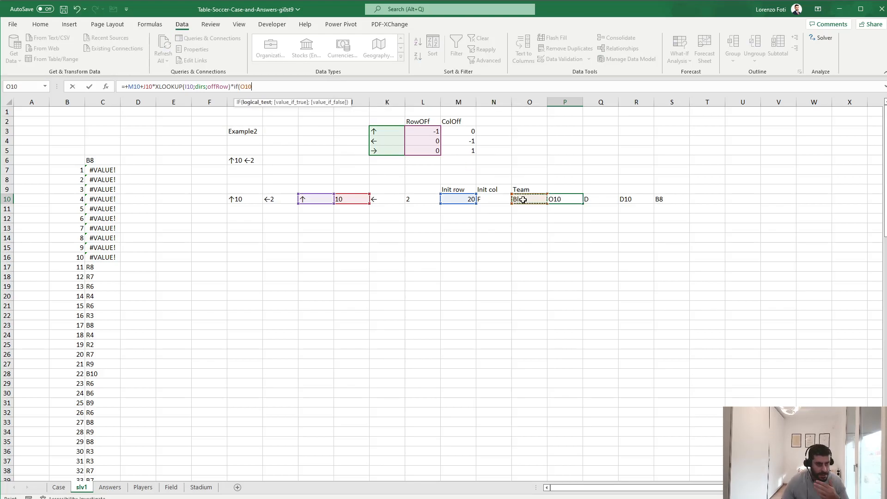
pyautogui.press('F4')
pyautogui.press('F4')
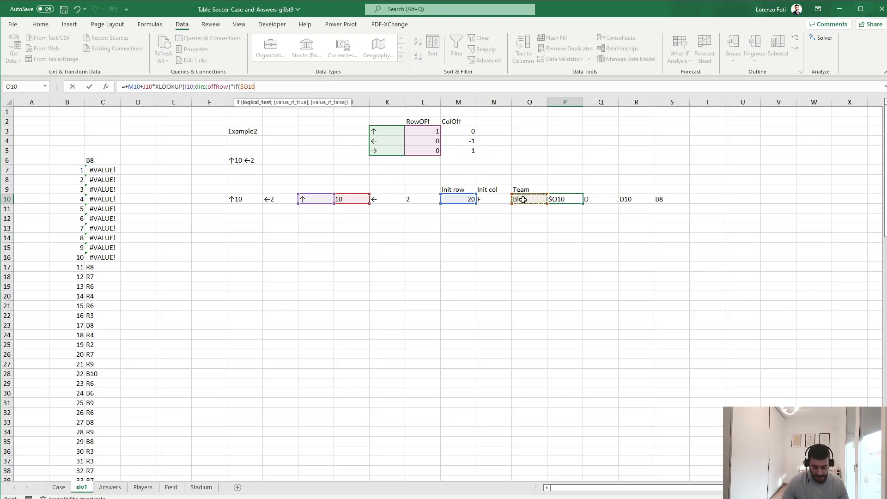
pyautogui.write('="Red')
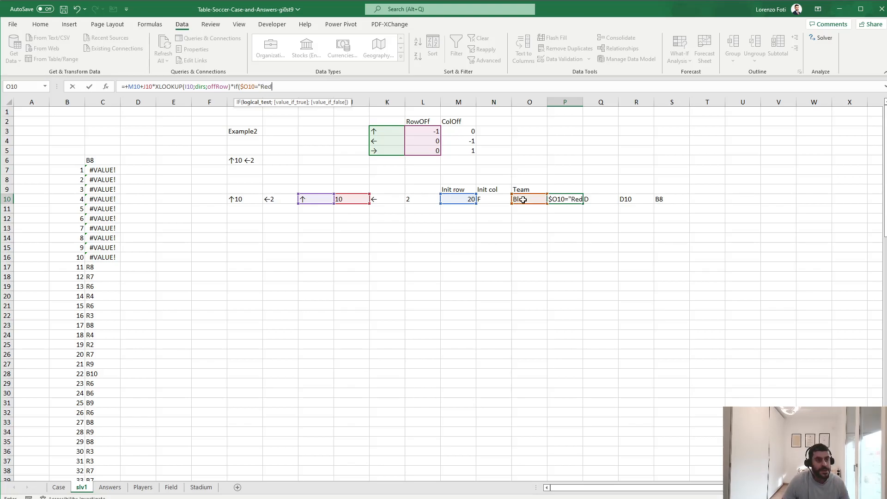
pyautogui.write('";1;-1)')
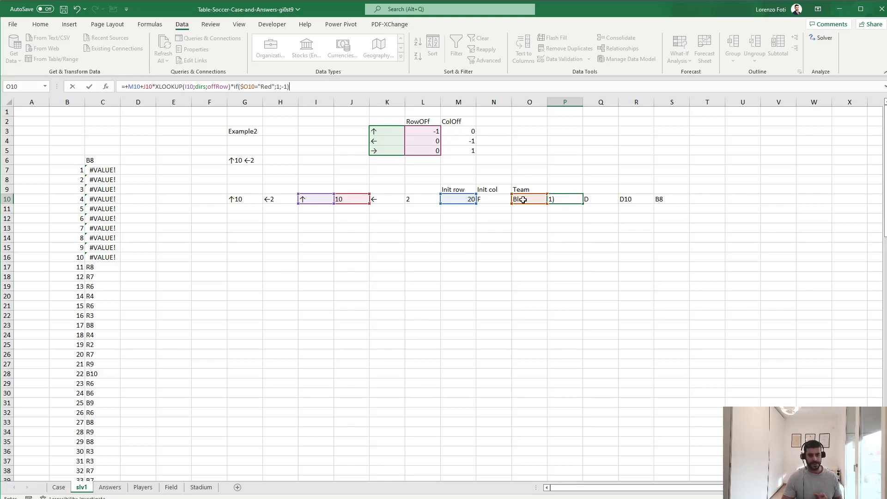
pyautogui.press('Return')
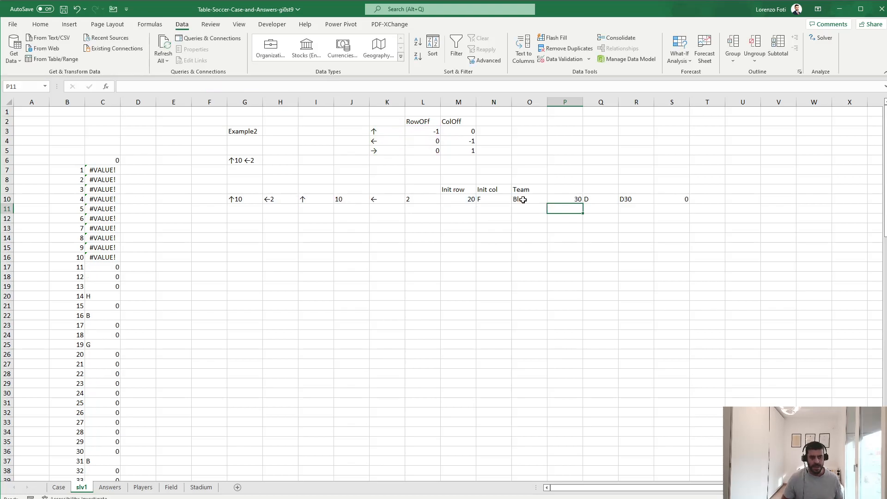
# Step: Copy the IF($O10="Red";1;-1) factor from P10 and multiply the column offset inside Q10's CHAR formula by it
pyautogui.press('Up')
pyautogui.press('Right')
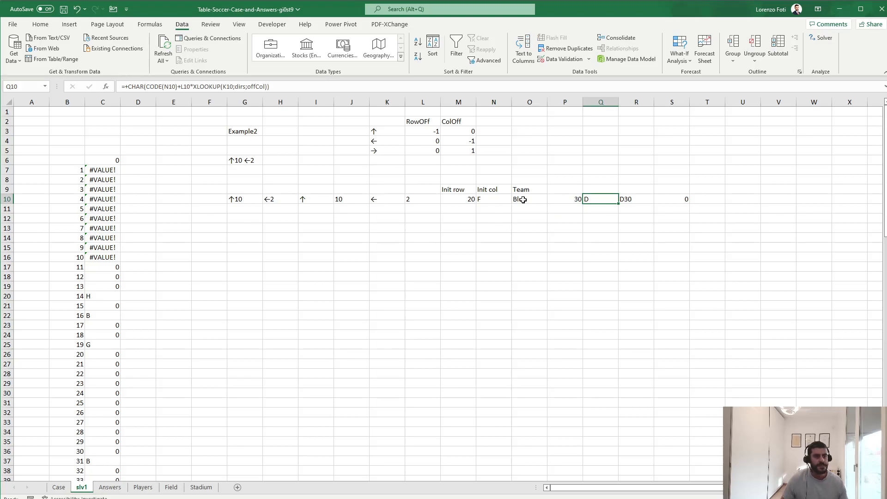
pyautogui.press('Left')
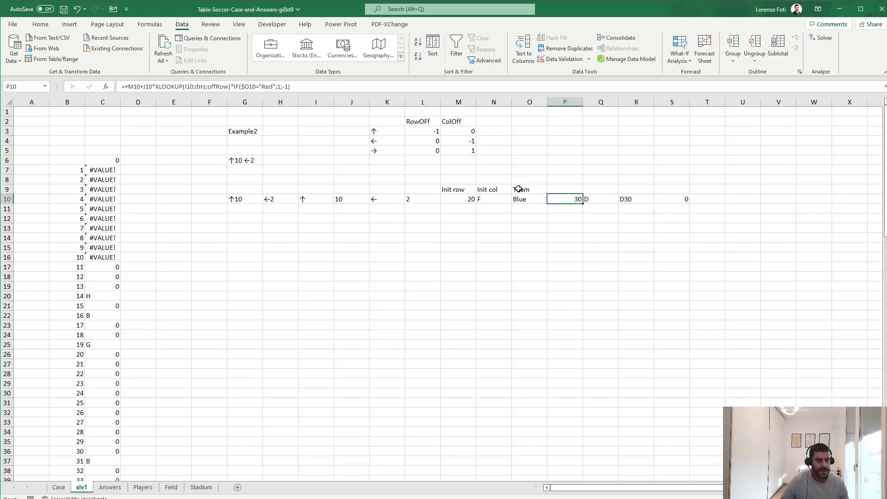
pyautogui.click(307, 85)
pyautogui.moveTo(308, 84); pyautogui.dragTo(234, 94)
pyautogui.hotkey('ctrl', 'c')
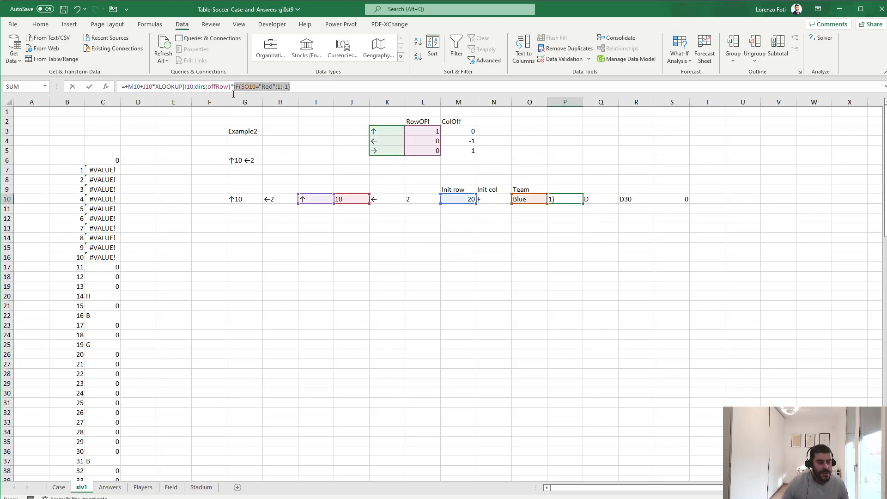
pyautogui.press('Tab')
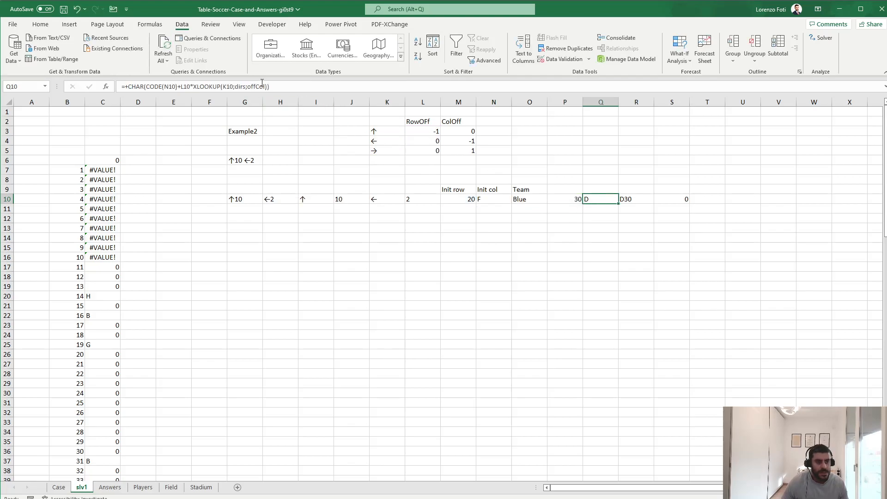
pyautogui.click(266, 87)
pyautogui.write('*')
pyautogui.hotkey('ctrl', 'v')
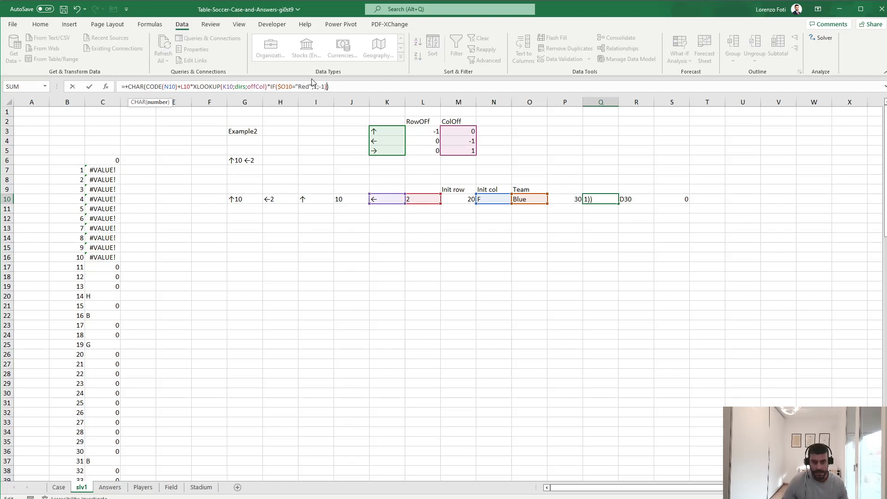
pyautogui.hotkey('ctrl', 'Return')
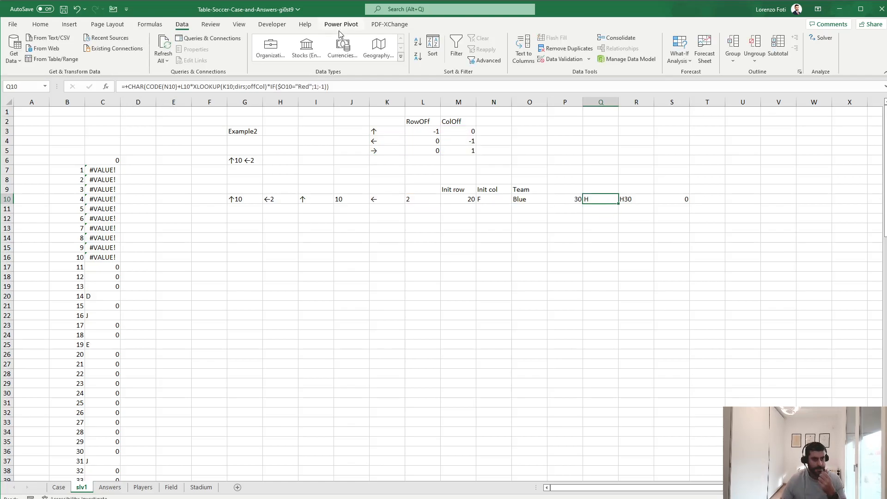
# Step: Change the game selector in G3 to Example3
pyautogui.click(250, 131)
pyautogui.click(181, 86)
pyautogui.press('BackSpace')
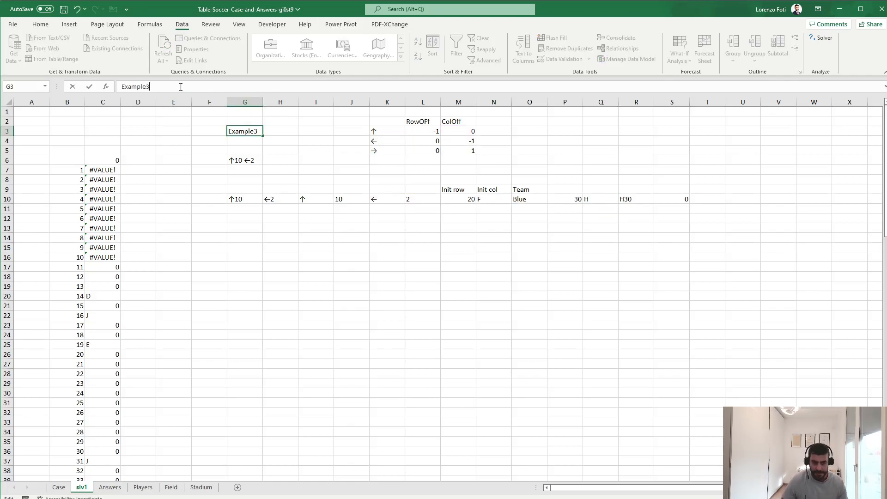
pyautogui.write('3')
pyautogui.press('Return')
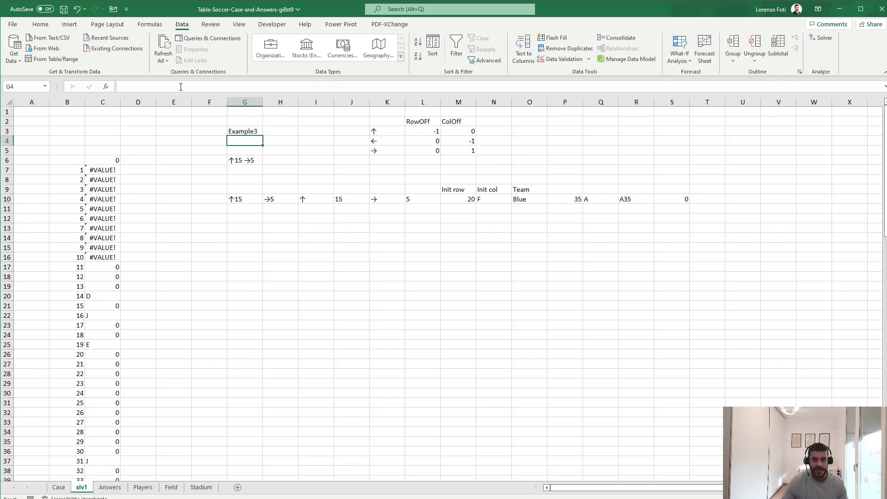
# Step: Check the Level 3 starting position on the Case sheet and set the initial row in M10 of slv1 to 1
pyautogui.click(65, 491)
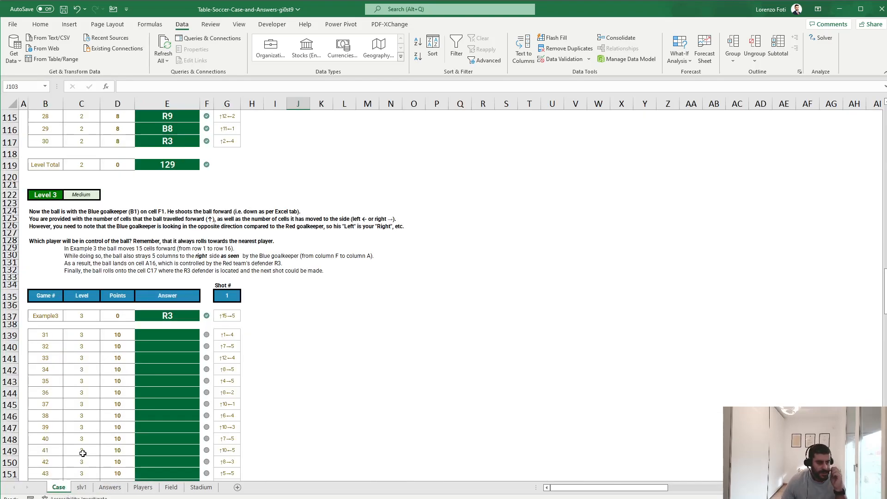
pyautogui.click(81, 492)
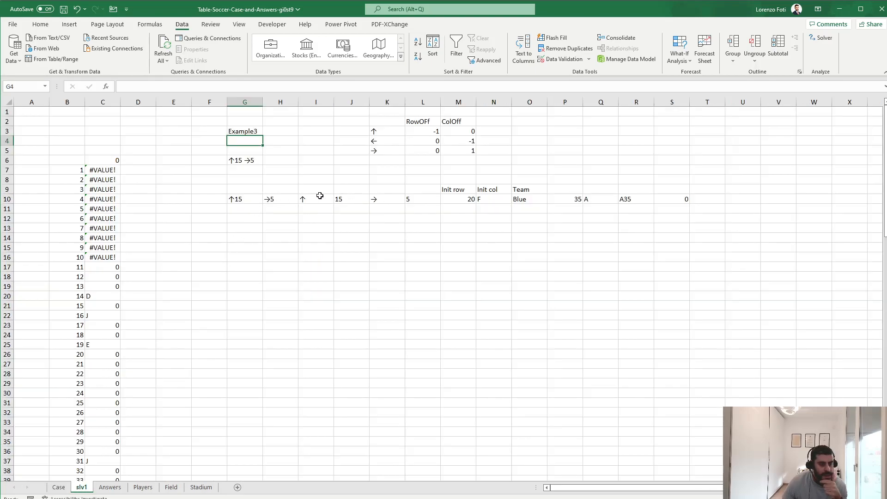
pyautogui.click(456, 200)
pyautogui.click(420, 199)
pyautogui.click(445, 201)
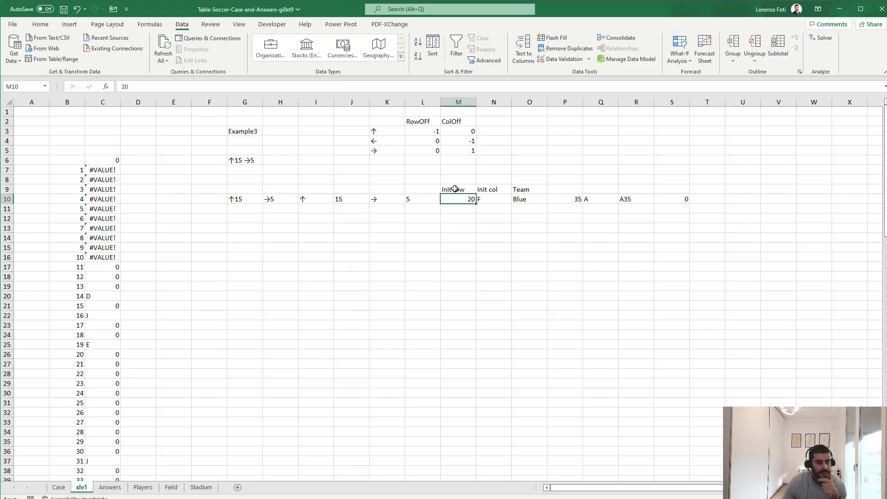
pyautogui.write('1')
pyautogui.hotkey('ctrl', 'Return')
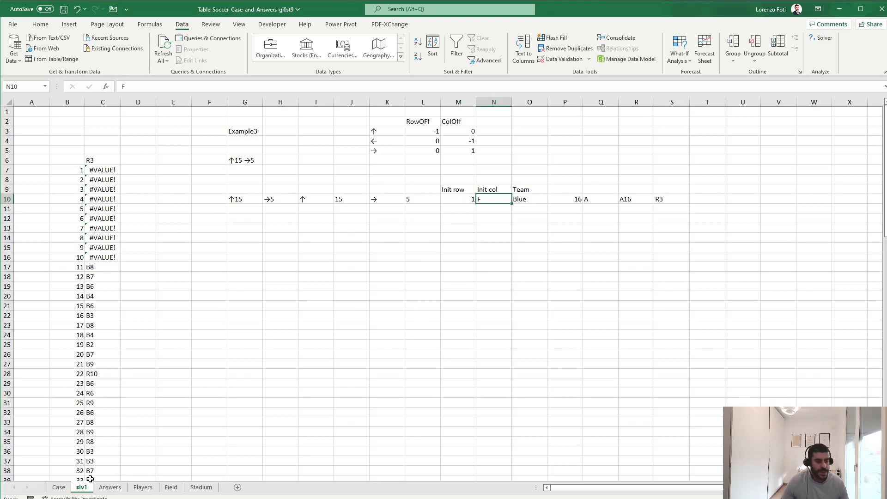
# Step: Compare the solver's Example3 result with the Level 3 example answer in E137 on the Case sheet
pyautogui.click(55, 489)
pyautogui.click(177, 316)
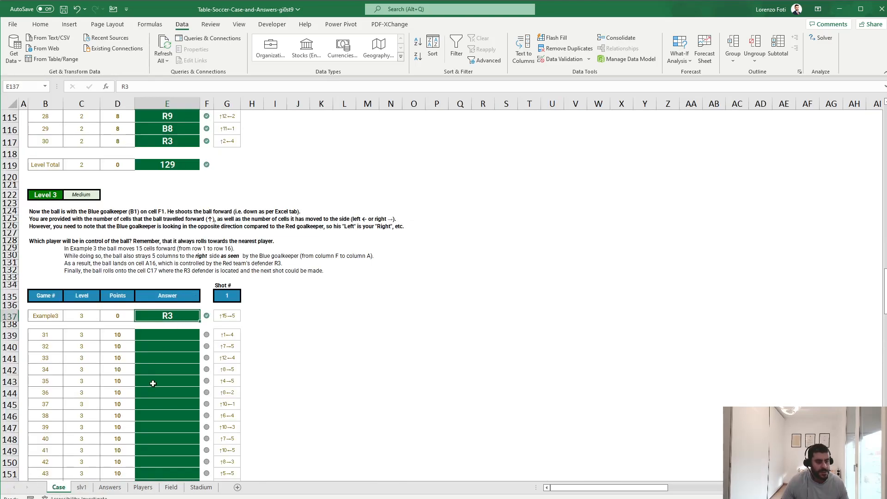
pyautogui.click(90, 491)
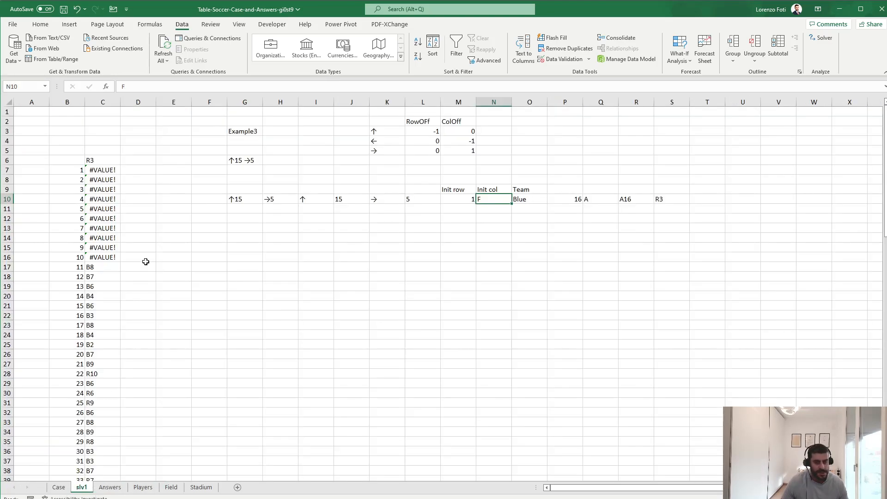
# Step: Copy the data table results for games 31 to 50 from C37:C56 and paste them as values into the Level 3 answers E139:E158
pyautogui.hotkey('alt', 'm')
pyautogui.scroll(-3, 141, 273)
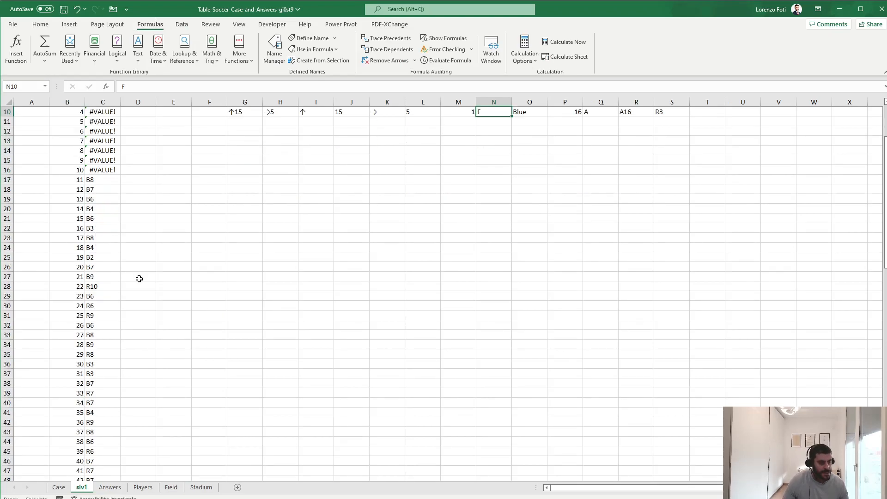
pyautogui.scroll(-3, 108, 370)
pyautogui.moveTo(103, 286); pyautogui.dragTo(100, 475)
pyautogui.hotkey('ctrl', 'c')
pyautogui.click(58, 487)
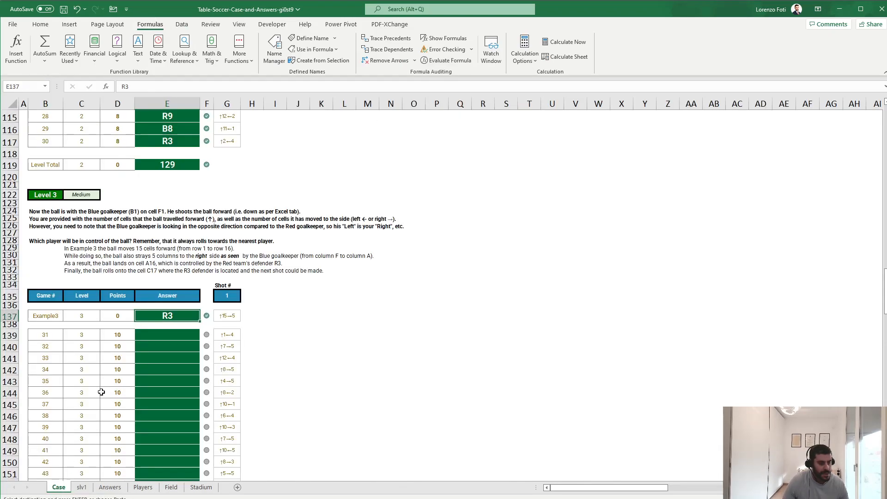
pyautogui.click(178, 335)
pyautogui.rightClick(178, 335)
pyautogui.click(215, 383)
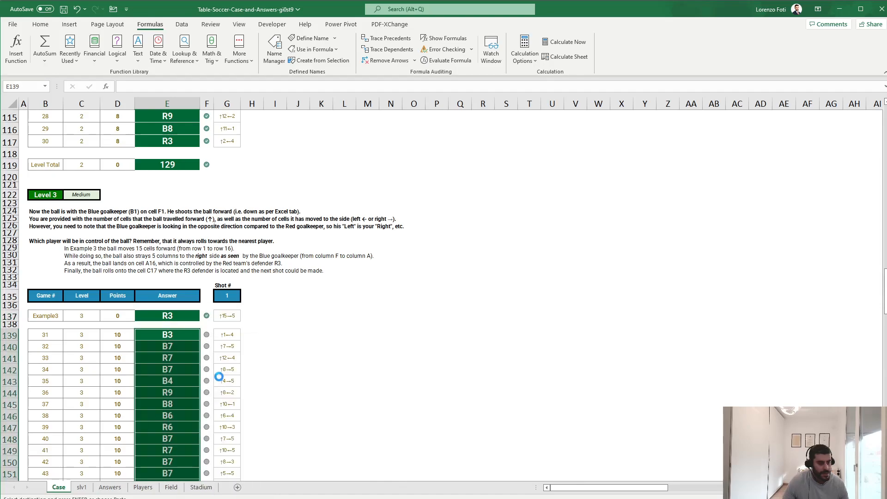
# Step: Read the Level 4 rules on the Case sheet and examine Example4's five shots in G179:K179
pyautogui.scroll(-1, 224, 360)
pyautogui.scroll(-12, 223, 360)
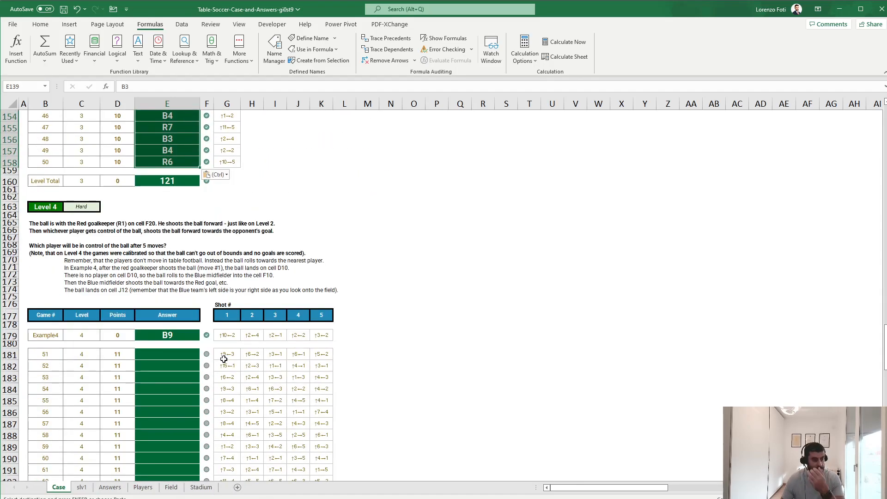
pyautogui.scroll(-1, 186, 316)
pyautogui.moveTo(227, 300); pyautogui.dragTo(327, 306)
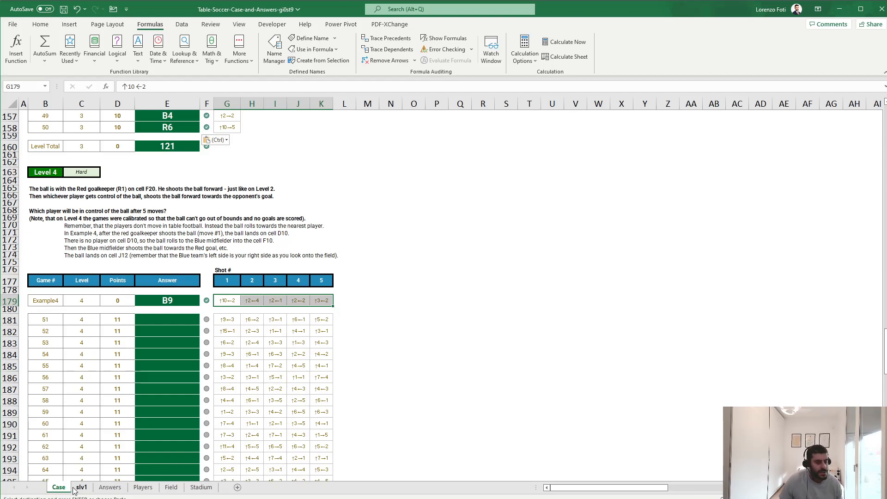
# Step: Examine on the Field sheet which player controls each cell, checking row 4, F20, D11 and F11
pyautogui.click(172, 488)
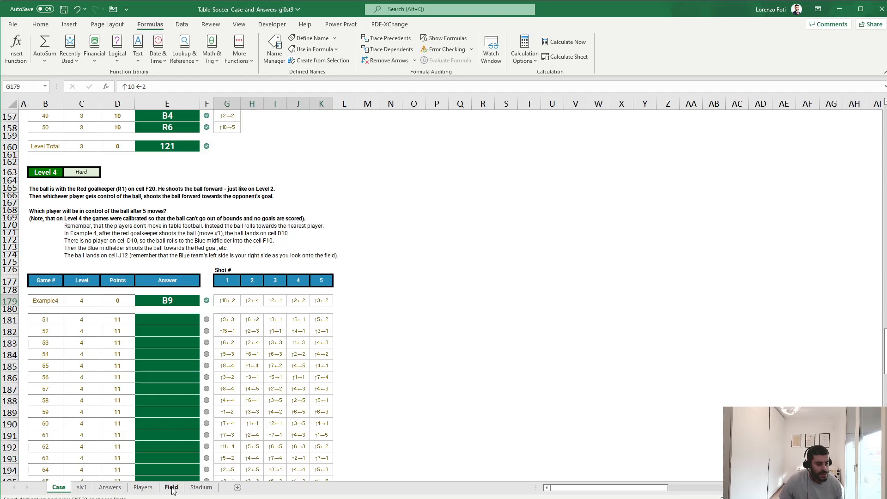
pyautogui.click(59, 488)
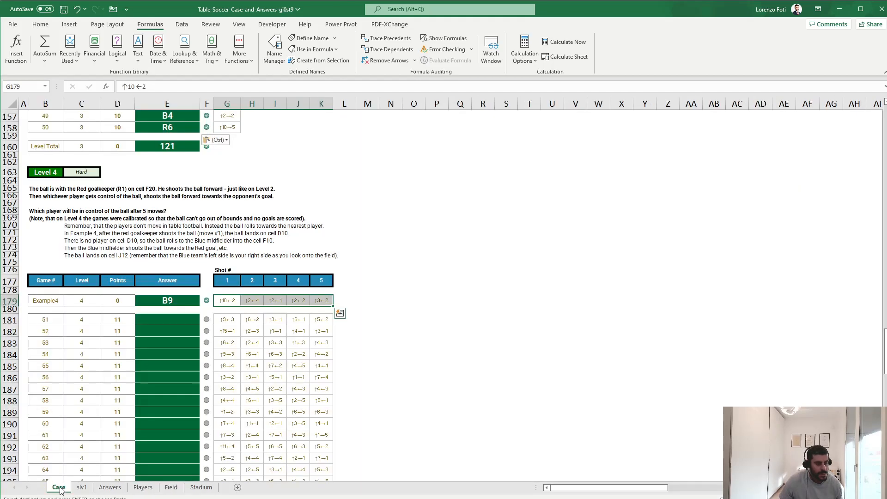
pyautogui.click(171, 488)
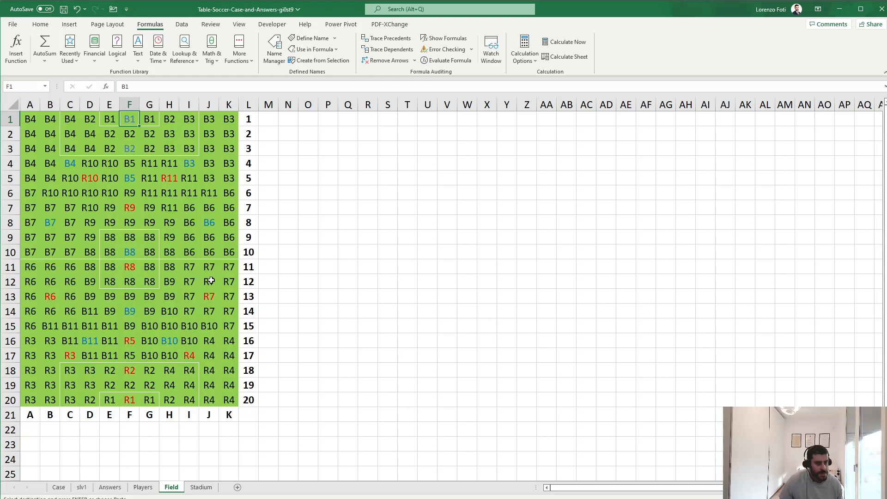
pyautogui.moveTo(187, 165); pyautogui.dragTo(130, 162)
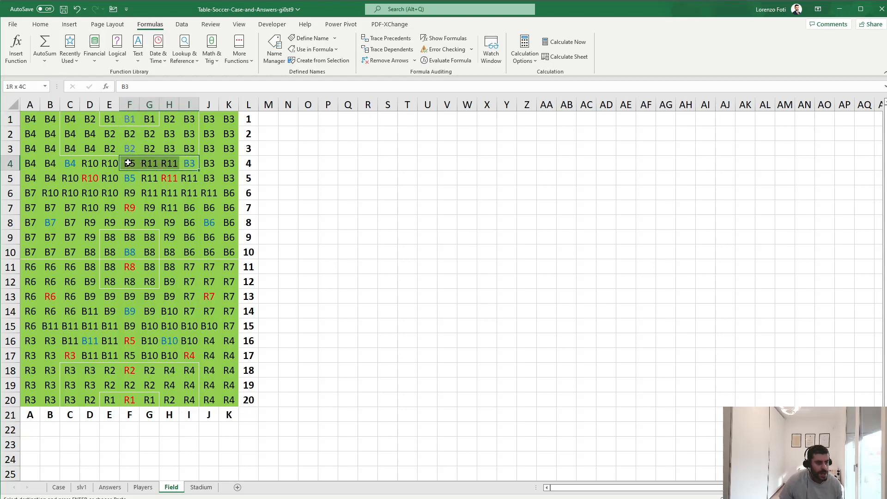
pyautogui.click(208, 169)
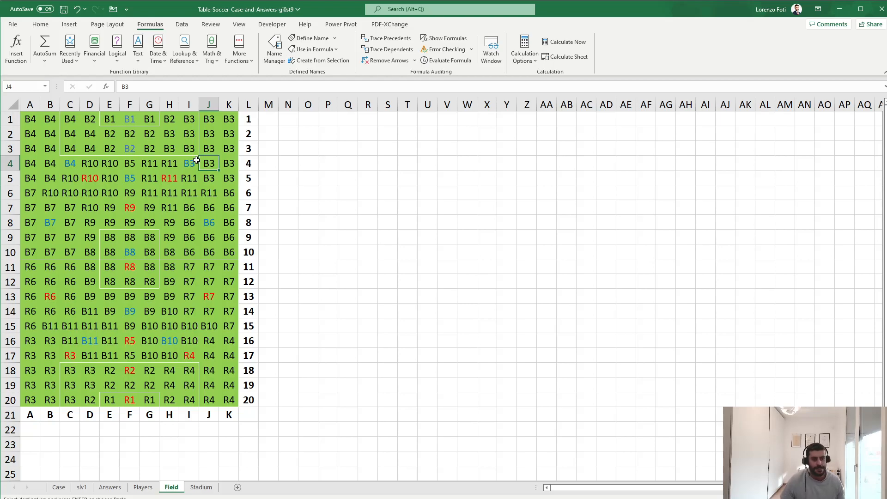
pyautogui.click(128, 400)
pyautogui.click(91, 271)
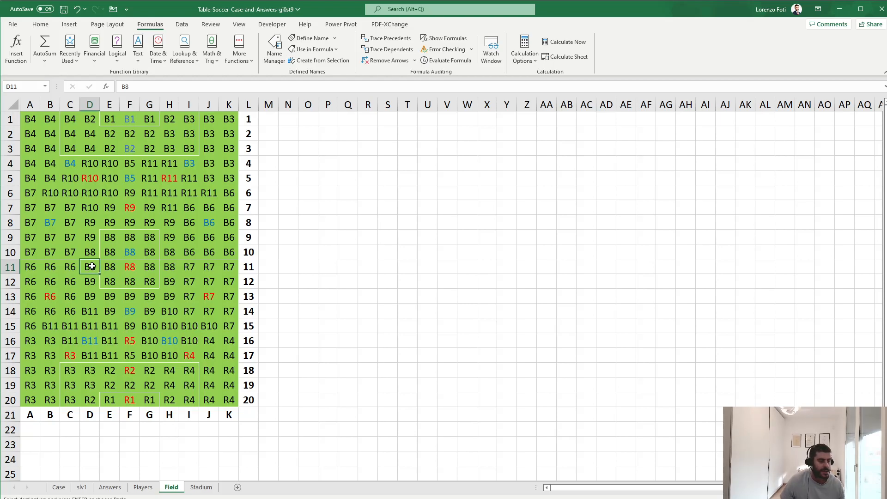
pyautogui.click(133, 268)
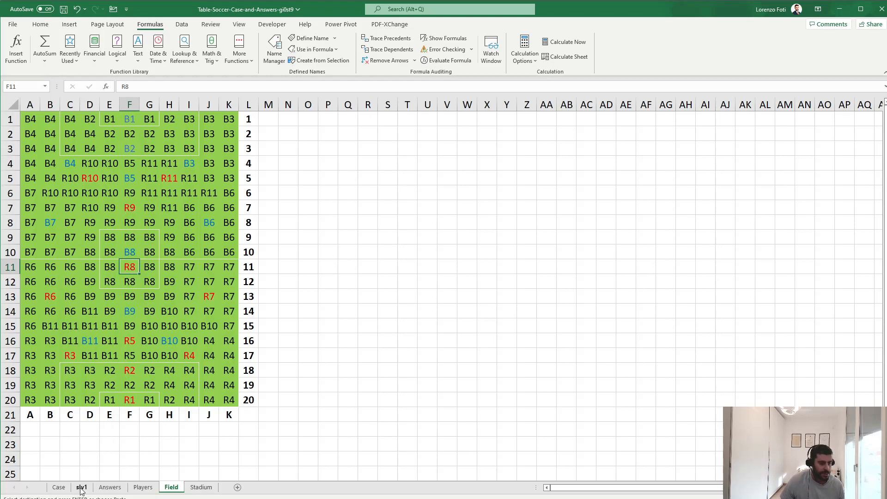
# Step: On the Players sheet, enter =+IF(A1=$F$1;ADDRESS(ROW(A1);COLUMN(A1);4);"") in Q1 to return the cell address wherever the F1 player icon occurs
pyautogui.click(136, 490)
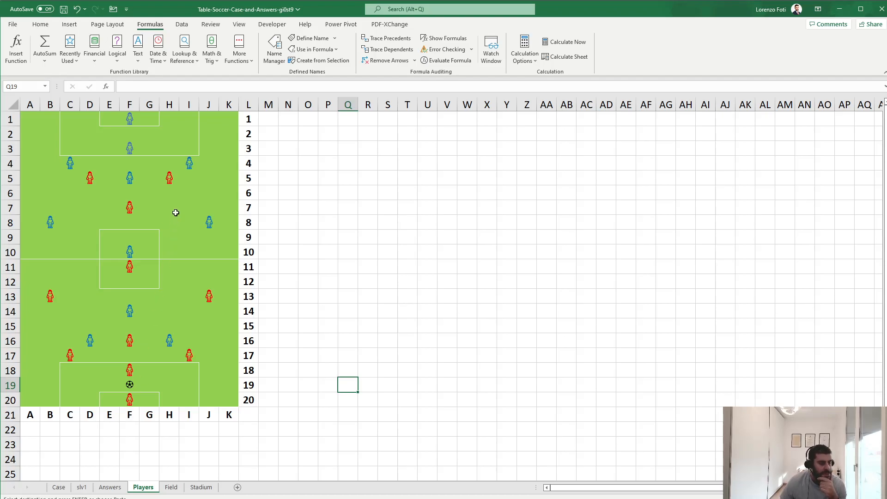
pyautogui.click(129, 120)
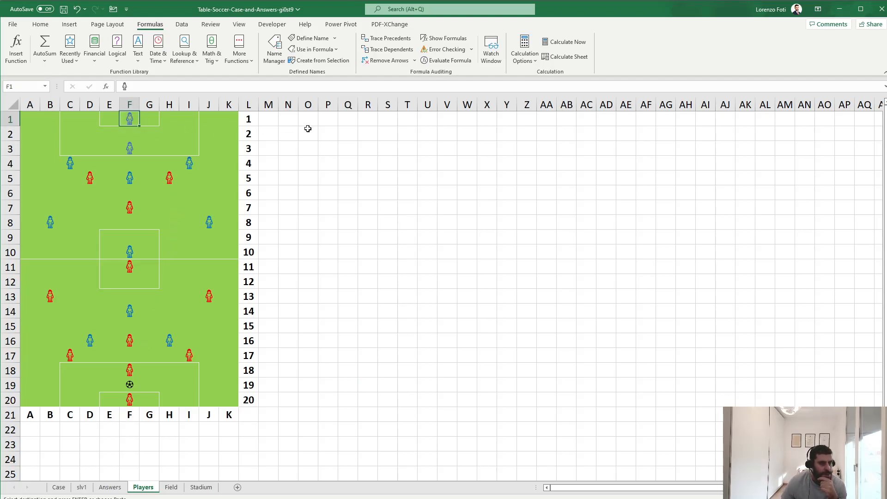
pyautogui.click(337, 125)
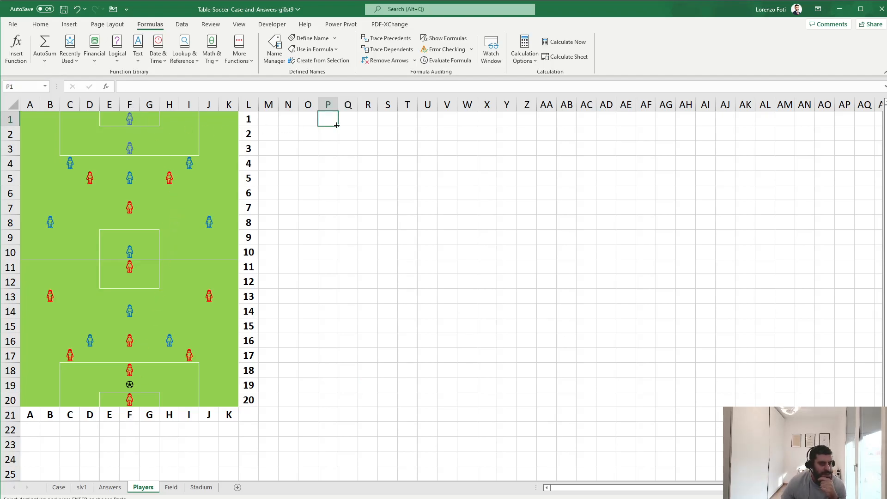
pyautogui.click(129, 117)
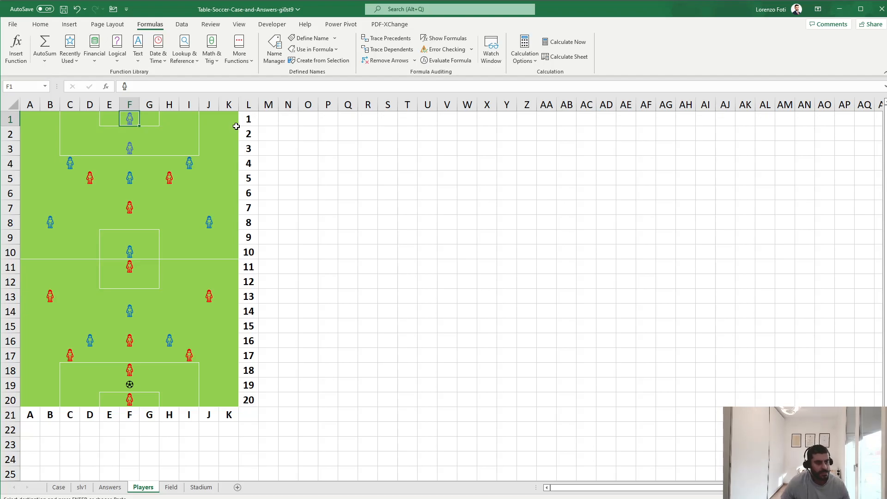
pyautogui.hotkey('ctrl', 'c')
pyautogui.press('Escape')
pyautogui.click(348, 120)
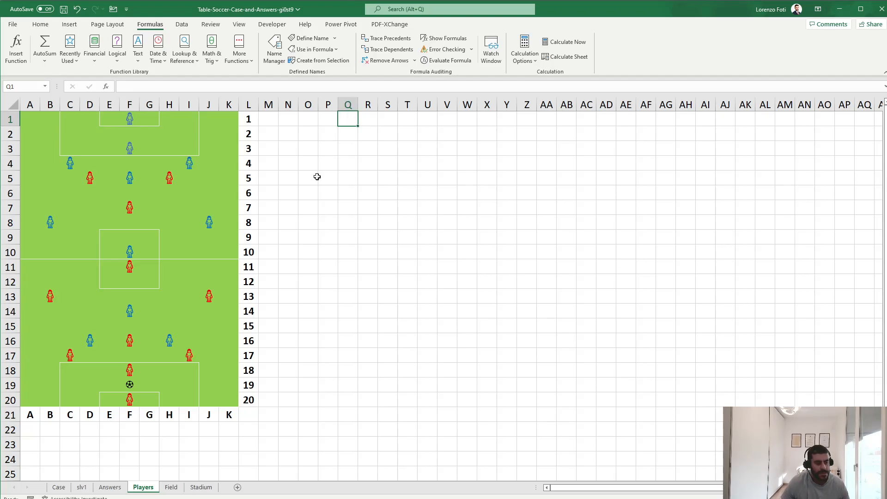
pyautogui.write('+if(')
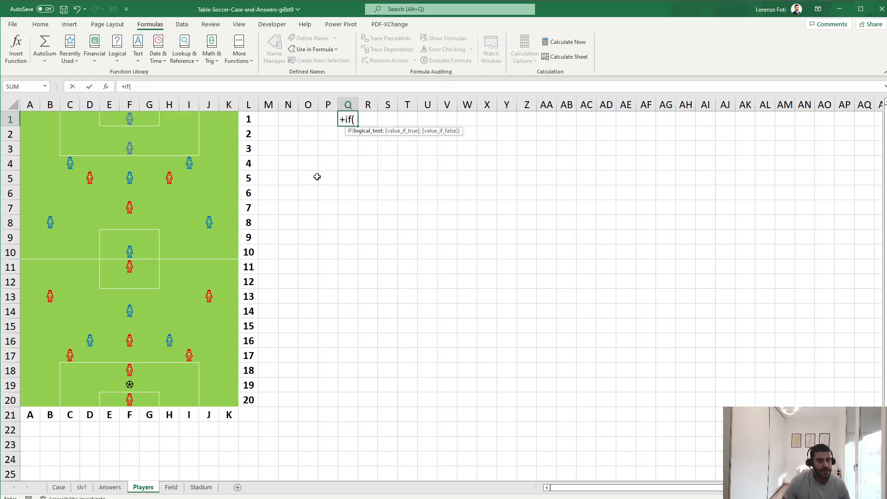
pyautogui.press('Left')
pyautogui.press('Left')
pyautogui.press('Left')
pyautogui.press('Left')
pyautogui.press('Left')
pyautogui.press('Left')
pyautogui.press('Left')
pyautogui.press('Left')
pyautogui.press('Left')
pyautogui.press('Left')
pyautogui.press('Left')
pyautogui.press('Left')
pyautogui.press('Left')
pyautogui.press('Left')
pyautogui.press('Left')
pyautogui.press('Left')
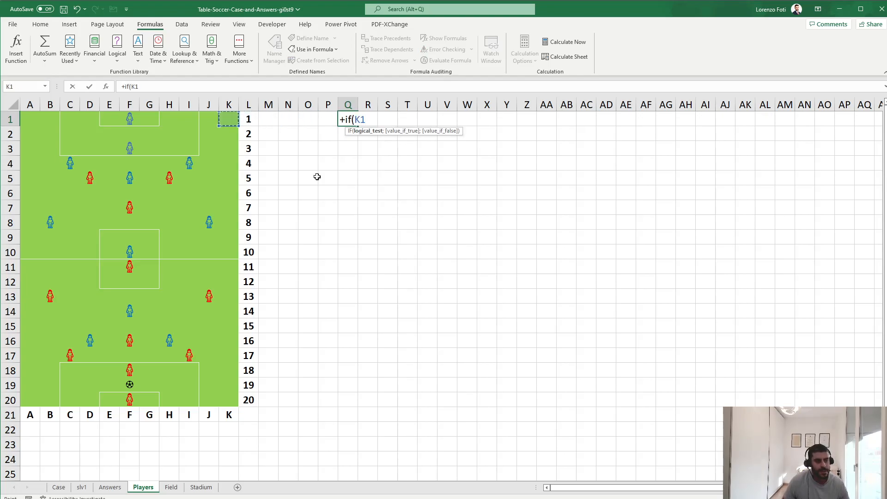
pyautogui.write('=')
pyautogui.press('Left')
pyautogui.press('Left')
pyautogui.press('Left')
pyautogui.press('Left')
pyautogui.press('Left')
pyautogui.press('Left')
pyautogui.press('Left')
pyautogui.press('Left')
pyautogui.press('Left')
pyautogui.press('Left')
pyautogui.press('Left')
pyautogui.press('F4')
pyautogui.write(';')
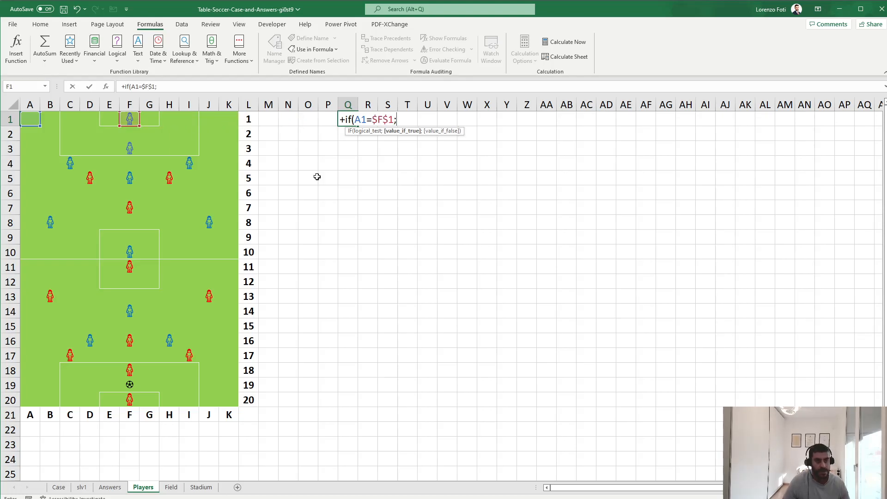
pyautogui.write('add')
pyautogui.press('Tab')
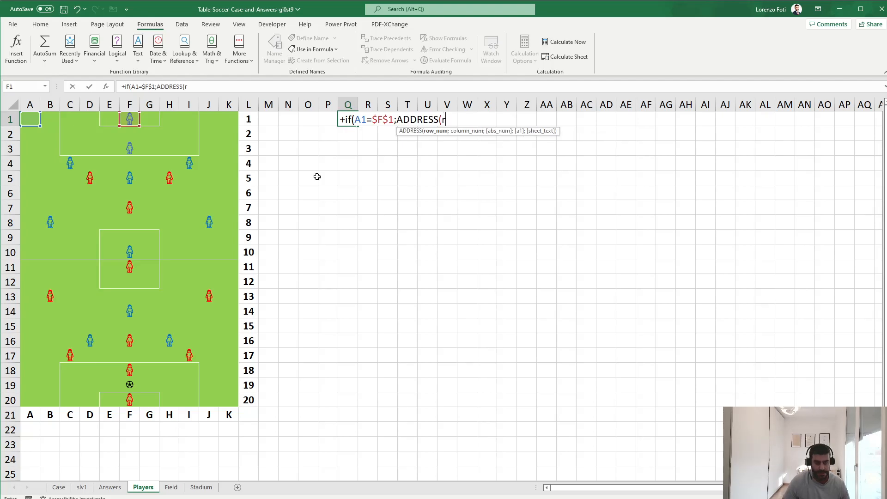
pyautogui.write('row(')
pyautogui.press('Left')
pyautogui.press('Left')
pyautogui.press('Left')
pyautogui.press('Left')
pyautogui.press('Left')
pyautogui.press('Left')
pyautogui.press('Left')
pyautogui.press('Left')
pyautogui.press('Left')
pyautogui.press('Left')
pyautogui.press('Left')
pyautogui.press('Left')
pyautogui.press('Left')
pyautogui.press('Left')
pyautogui.press('Left')
pyautogui.press('Left')
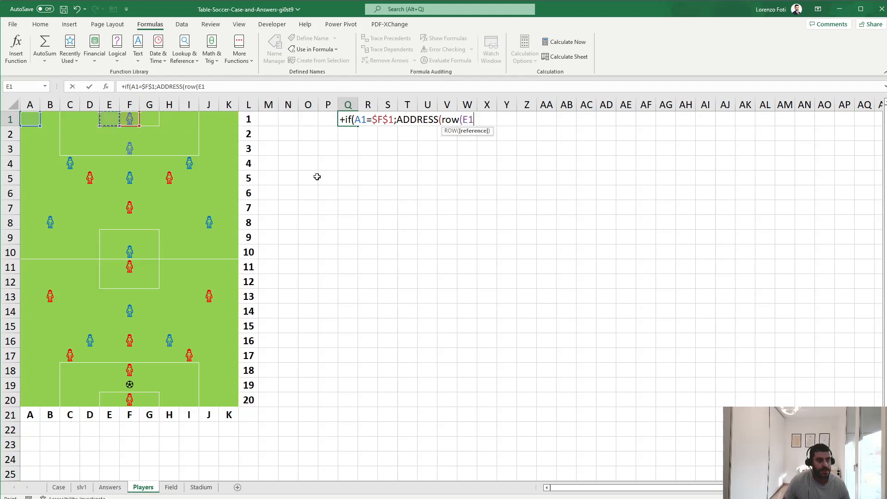
pyautogui.write(');col')
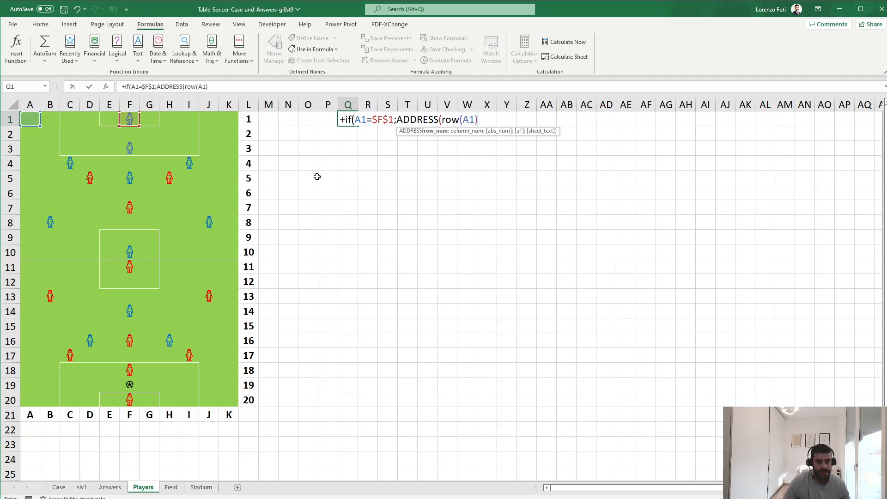
pyautogui.press('Tab')
pyautogui.press('Left')
pyautogui.press('Left')
pyautogui.press('Left')
pyautogui.press('Left')
pyautogui.press('Left')
pyautogui.press('Left')
pyautogui.press('Left')
pyautogui.press('Left')
pyautogui.press('Left')
pyautogui.press('Left')
pyautogui.press('Left')
pyautogui.press('Left')
pyautogui.press('Left')
pyautogui.press('Left')
pyautogui.press('Left')
pyautogui.press('Left')
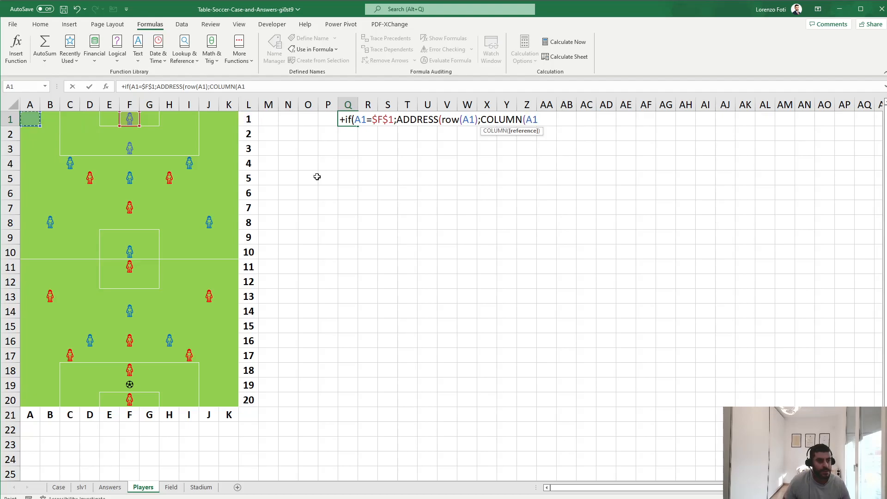
pyautogui.write(');')
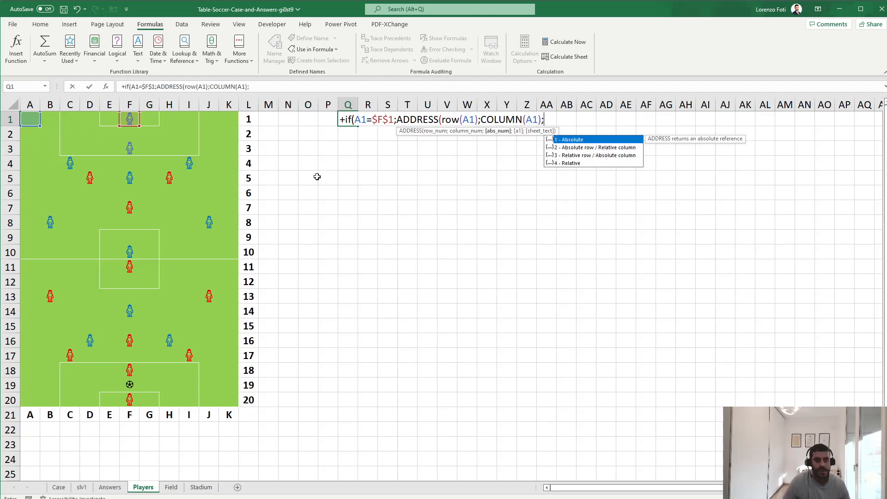
pyautogui.write('4);"")')
pyautogui.hotkey('ctrl', 'Return')
# Step: Copy the Q1 address formula across row 1 through AB1
pyautogui.hotkey('ctrl', 'c')
pyautogui.hotkey('shift', 'Right')
pyautogui.hotkey('shift', 'Right')
pyautogui.hotkey('shift', 'Right')
pyautogui.hotkey('shift', 'Right')
pyautogui.hotkey('shift', 'Right')
pyautogui.hotkey('shift', 'Right')
pyautogui.hotkey('shift', 'Right')
pyautogui.hotkey('shift', 'Right')
pyautogui.hotkey('shift', 'Right')
pyautogui.hotkey('shift', 'Right')
pyautogui.hotkey('shift', 'Right')
pyautogui.hotkey('ctrl', 'v')
pyautogui.press('Escape')
# Step: Copy the formulas in Q1:AB1 down to rows 2 through 20 to cover the whole pitch
pyautogui.press('Left')
pyautogui.press('Right')
pyautogui.hotkey('shift', 'Right')
pyautogui.hotkey('shift', 'Right')
pyautogui.hotkey('shift', 'Right')
pyautogui.hotkey('shift', 'Right')
pyautogui.hotkey('shift', 'Right')
pyautogui.hotkey('shift', 'Right')
pyautogui.hotkey('shift', 'Right')
pyautogui.hotkey('shift', 'Right')
pyautogui.hotkey('shift', 'Right')
pyautogui.hotkey('shift', 'Right')
pyautogui.hotkey('shift', 'Right')
pyautogui.hotkey('ctrl', 'c')
pyautogui.press('Down')
pyautogui.hotkey('shift', 'Down')
pyautogui.hotkey('shift', 'Down')
pyautogui.hotkey('shift', 'Down')
pyautogui.hotkey('shift', 'Down')
pyautogui.hotkey('shift', 'Down')
pyautogui.hotkey('shift', 'Down')
pyautogui.hotkey('shift', 'Down')
pyautogui.hotkey('shift', 'Down')
pyautogui.hotkey('shift', 'Down')
pyautogui.hotkey('shift', 'Down')
pyautogui.hotkey('shift', 'Down')
pyautogui.hotkey('shift', 'Down')
pyautogui.hotkey('shift', 'Down')
pyautogui.hotkey('shift', 'Down')
pyautogui.hotkey('shift', 'Down')
pyautogui.hotkey('shift', 'Down')
pyautogui.hotkey('shift', 'Down')
pyautogui.hotkey('shift', 'Down')
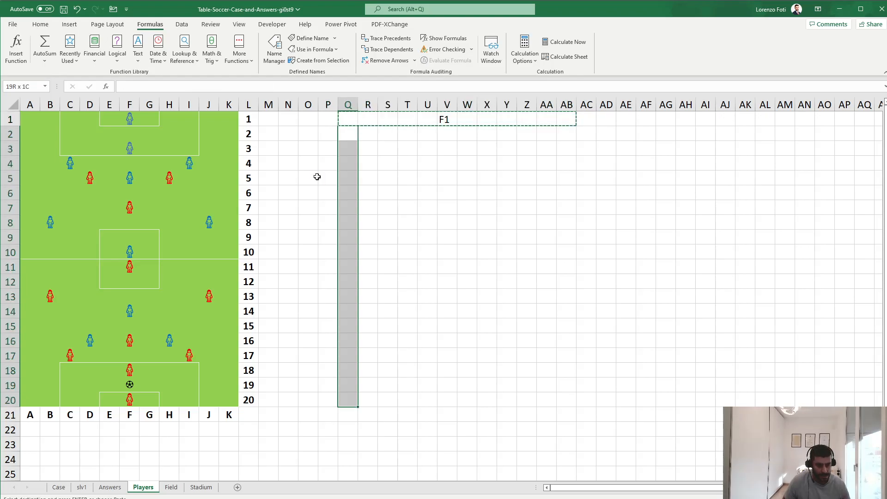
pyautogui.hotkey('ctrl', 'v')
pyautogui.press('Escape')
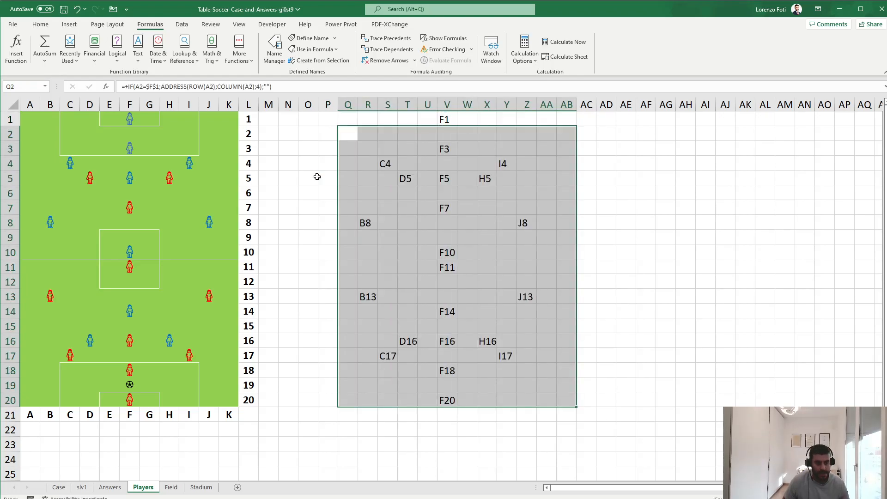
# Step: Review the player address grid on the Players sheet and compare it with the player labels on the Field sheet
pyautogui.press('Down')
pyautogui.press('Down')
pyautogui.press('Down')
pyautogui.press('Down')
pyautogui.press('Down')
pyautogui.press('Down')
pyautogui.press('Down')
pyautogui.press('Down')
pyautogui.press('Down')
pyautogui.press('Down')
pyautogui.press('Down')
pyautogui.press('Down')
pyautogui.press('Down')
pyautogui.press('Down')
pyautogui.press('Down')
pyautogui.press('Down')
pyautogui.press('Down')
pyautogui.press('Down')
pyautogui.press('Down')
pyautogui.press('Down')
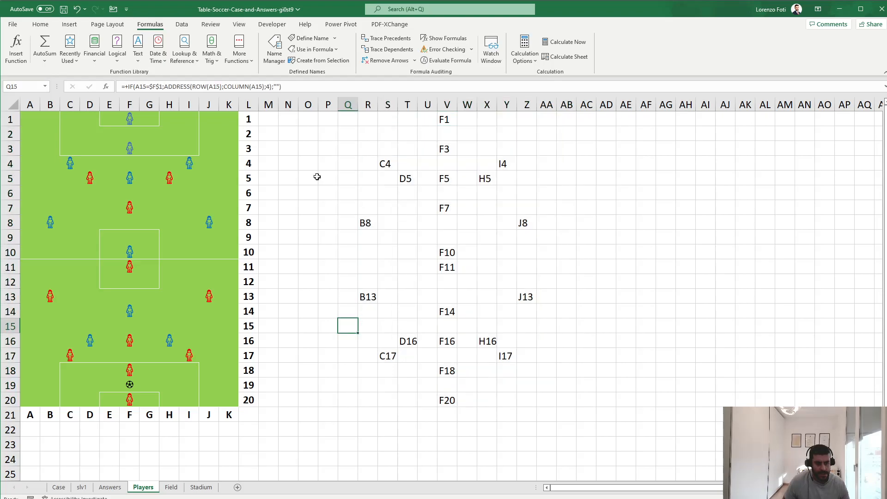
pyautogui.press('Up')
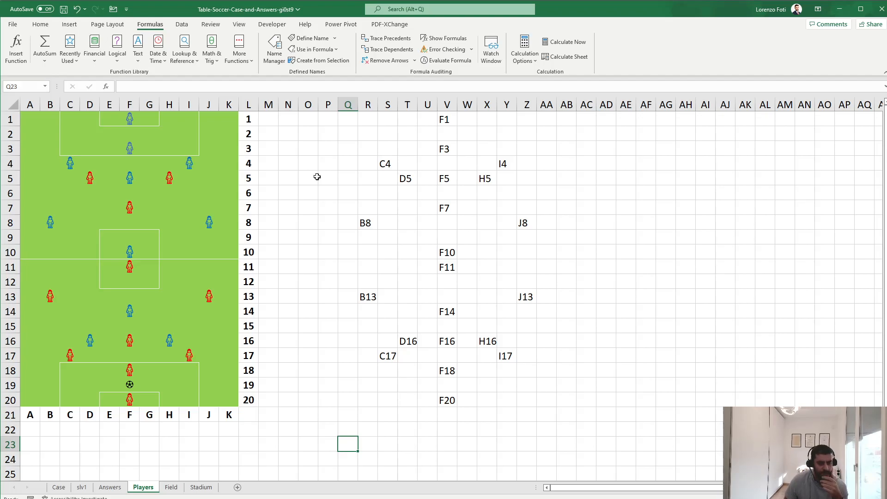
pyautogui.hotkey('ctrl', 'pagedown')
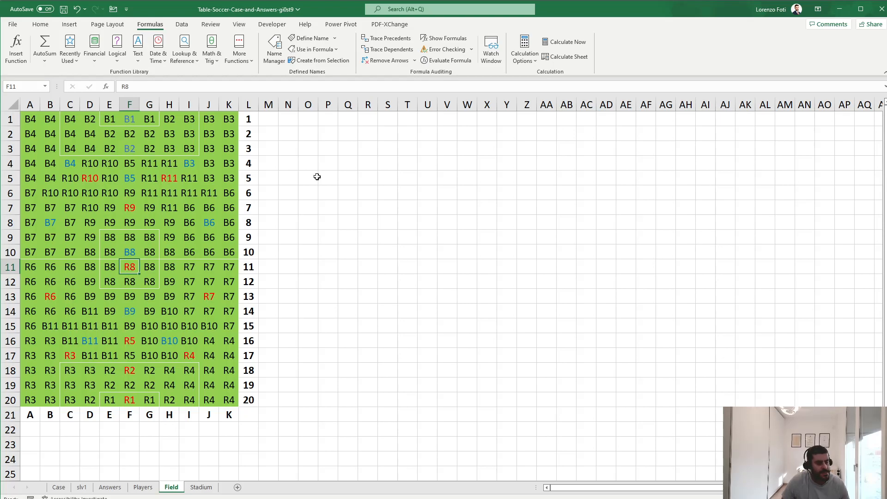
pyautogui.hotkey('ctrl', 'pageup')
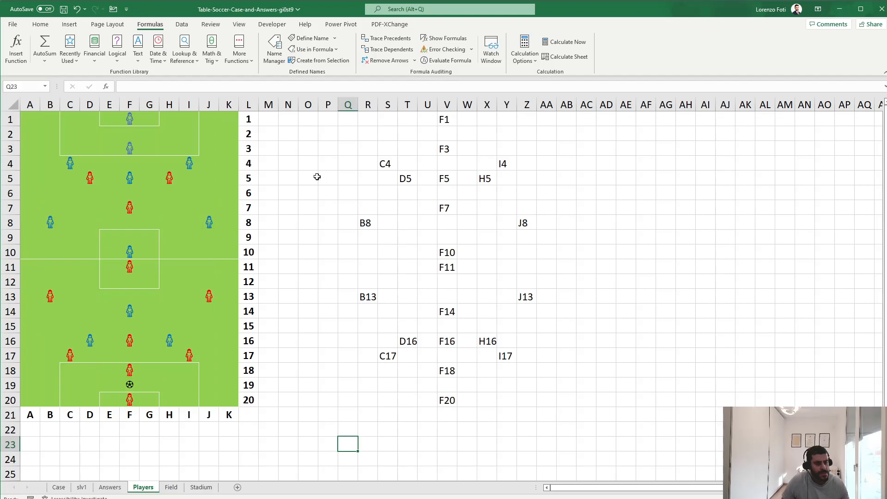
# Step: Enter =+IF(Q1<>"";Field!A1;"") in Q24 to return the Field sheet's player label wherever the address grid has an entry
pyautogui.press('Up')
pyautogui.press('Up')
pyautogui.press('Up')
pyautogui.hotkey('ctrl', 'Up')
pyautogui.press('Left')
pyautogui.press('Right')
pyautogui.hotkey('ctrl', 'Down')
pyautogui.press('Down')
pyautogui.press('Down')
pyautogui.press('Down')
pyautogui.press('Down')
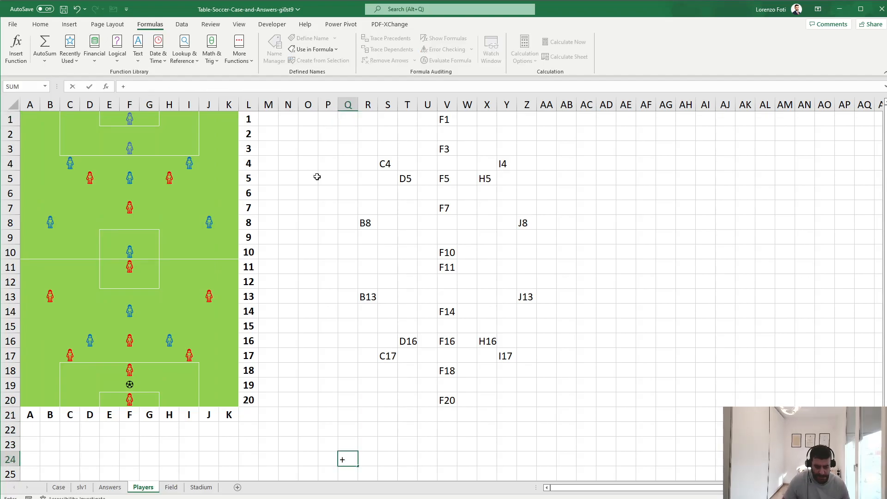
pyautogui.write('if(')
pyautogui.press('Up')
pyautogui.press('Up')
pyautogui.press('Up')
pyautogui.press('Up')
pyautogui.hotkey('ctrl', 'Up')
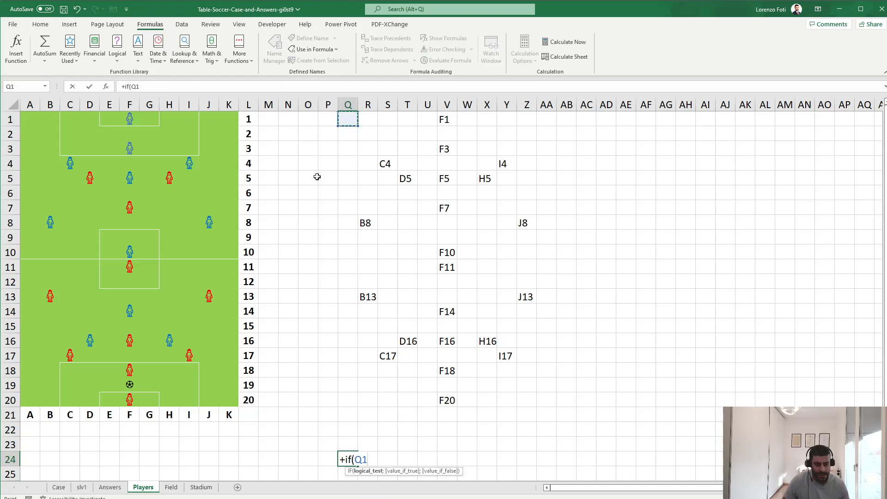
pyautogui.write('<')
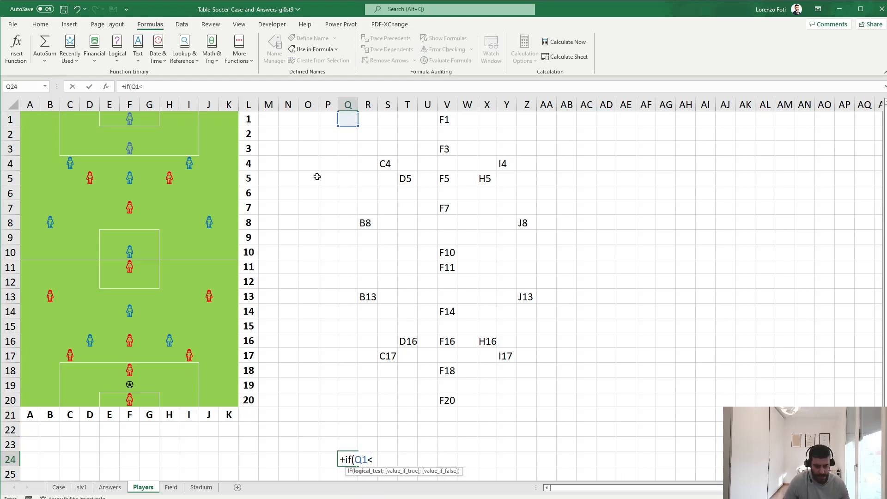
pyautogui.write('>"";')
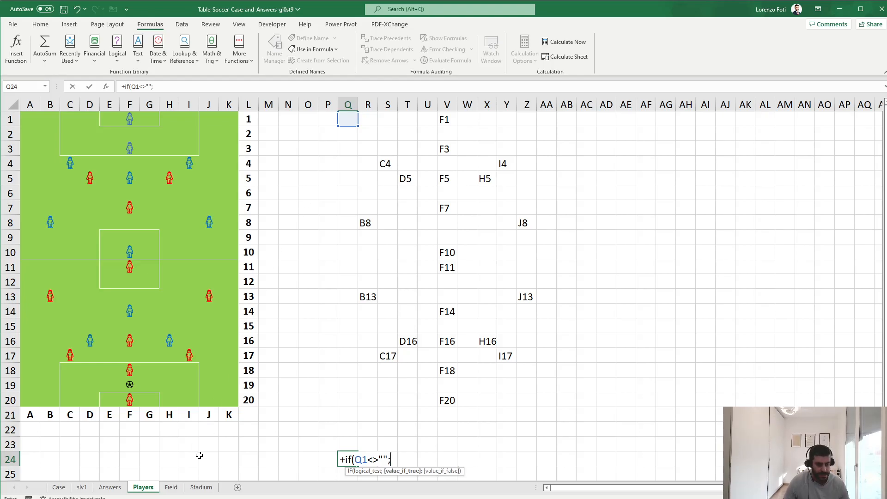
pyautogui.click(172, 490)
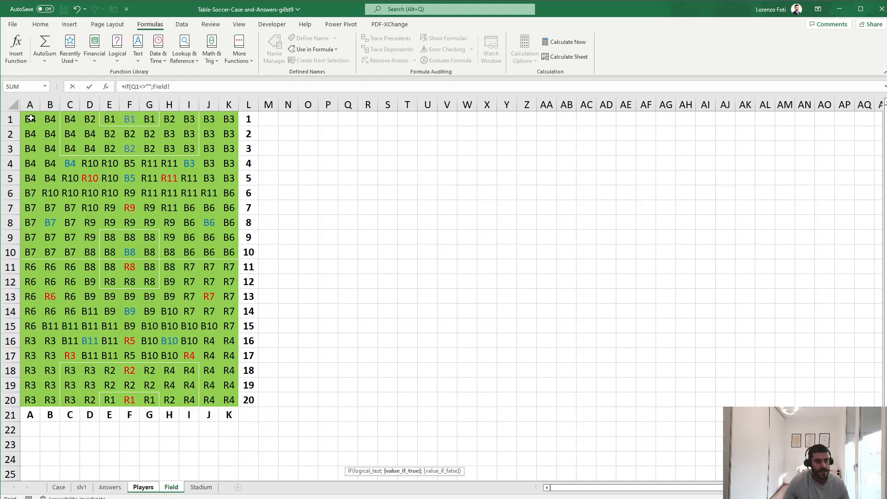
pyautogui.write(';""')
pyautogui.press('Return')
# Step: Copy the Q24 label formula across row 24 through AB24
pyautogui.press('Up')
pyautogui.hotkey('ctrl', 'c')
pyautogui.hotkey('shift', 'Right')
pyautogui.hotkey('shift', 'Right')
pyautogui.hotkey('shift', 'Right')
pyautogui.hotkey('shift', 'Right')
pyautogui.hotkey('shift', 'Right')
pyautogui.hotkey('shift', 'Right')
pyautogui.hotkey('shift', 'Right')
pyautogui.hotkey('shift', 'Right')
pyautogui.hotkey('shift', 'Right')
pyautogui.hotkey('shift', 'Right')
pyautogui.hotkey('shift', 'Right')
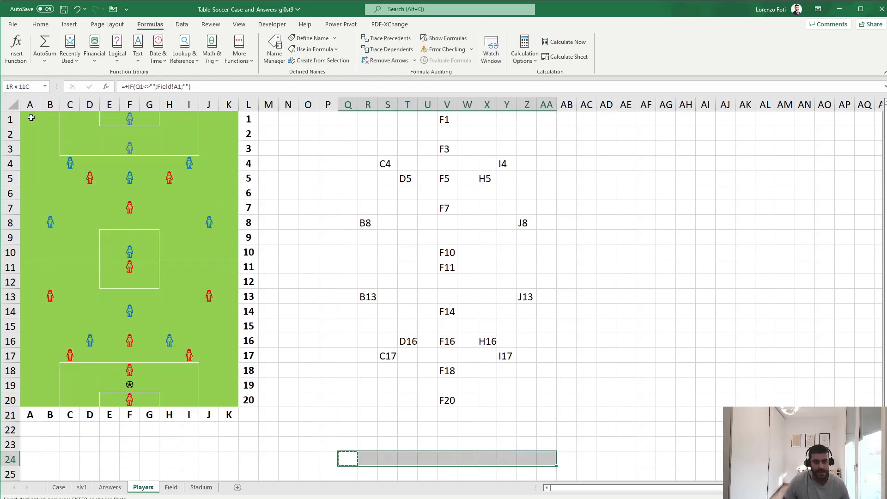
pyautogui.hotkey('ctrl', 'v')
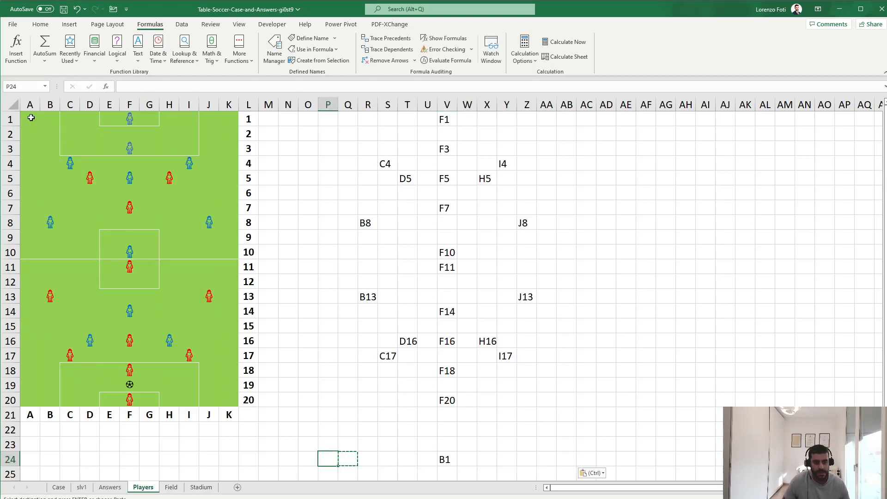
# Step: Copy the label formulas in Q24:AB24 down through row 44
pyautogui.hotkey('ctrl', 'c')
pyautogui.press('Down')
pyautogui.hotkey('shift', 'Down')
pyautogui.hotkey('shift', 'Down')
pyautogui.hotkey('shift', 'Down')
pyautogui.hotkey('shift', 'Down')
pyautogui.hotkey('shift', 'Down')
pyautogui.hotkey('shift', 'Down')
pyautogui.hotkey('shift', 'Down')
pyautogui.hotkey('shift', 'Down')
pyautogui.hotkey('shift', 'Down')
pyautogui.hotkey('shift', 'Down')
pyautogui.hotkey('shift', 'Down')
pyautogui.hotkey('shift', 'Down')
pyautogui.hotkey('shift', 'Down')
pyautogui.hotkey('shift', 'Down')
pyautogui.hotkey('shift', 'Down')
pyautogui.hotkey('shift', 'Down')
pyautogui.hotkey('shift', 'Down')
pyautogui.hotkey('shift', 'Down')
pyautogui.hotkey('shift', 'Down')
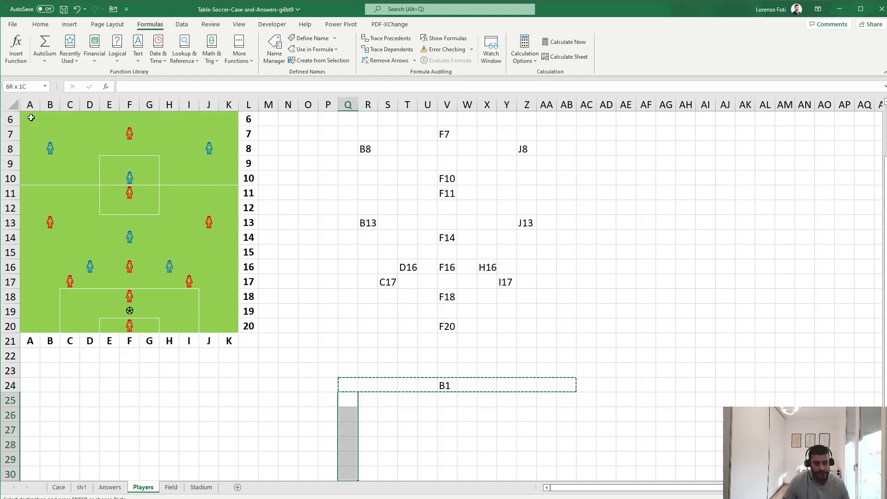
pyautogui.hotkey('ctrl', 'v')
pyautogui.press('Escape')
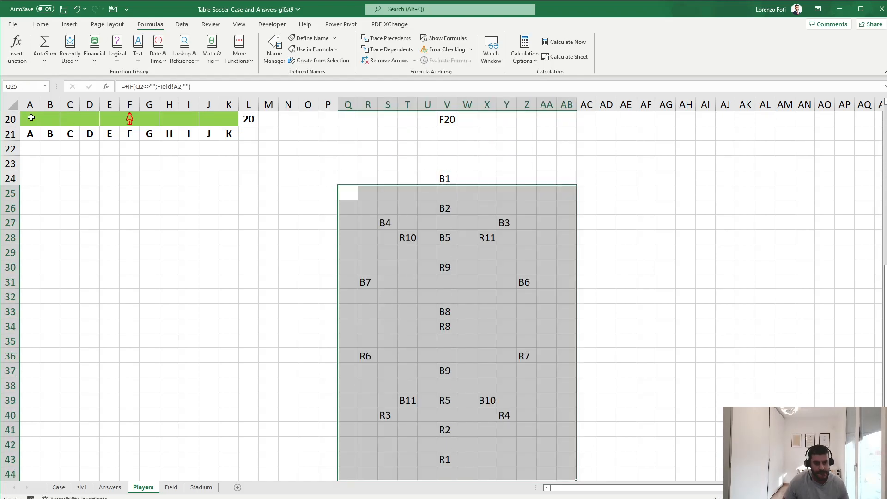
# Step: Clear the surplus label formulas in Q44:AB44 and return to the start of the address grid
pyautogui.press('Down')
pyautogui.hotkey('ctrl', 'Down')
pyautogui.hotkey('ctrl', 'shift', 'Right')
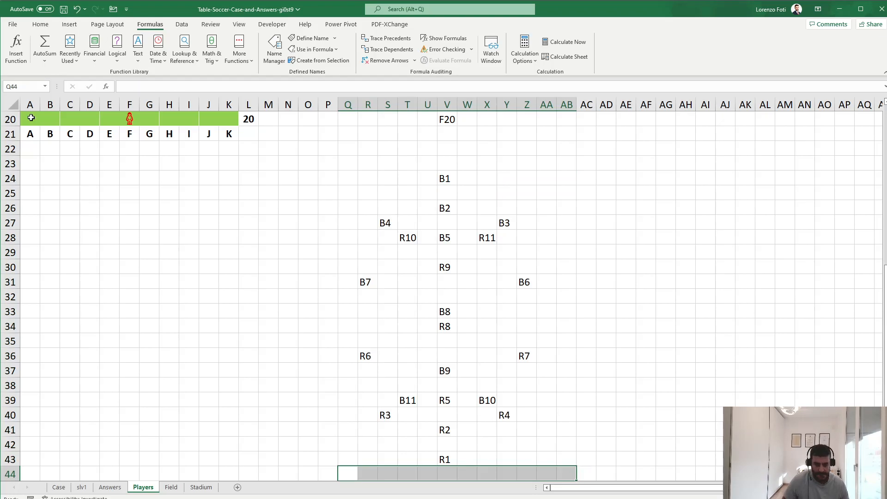
pyautogui.hotkey('ctrl', 'Up')
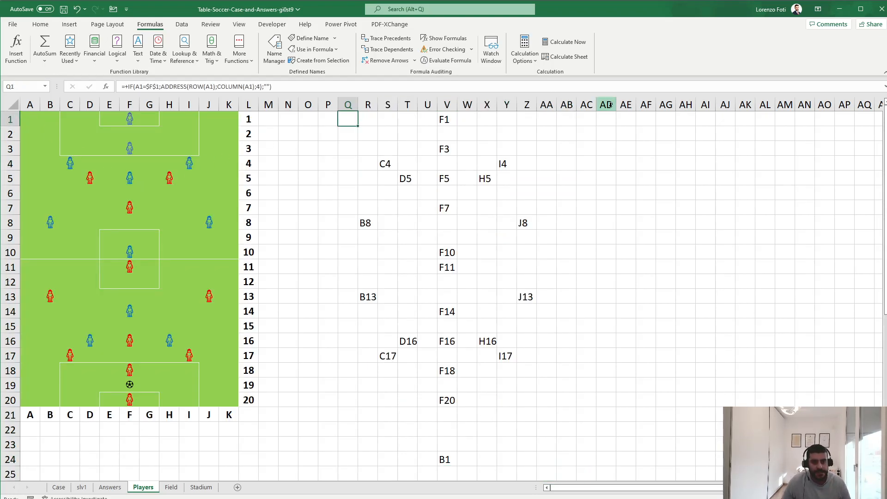
pyautogui.click(605, 121)
pyautogui.write('+to')
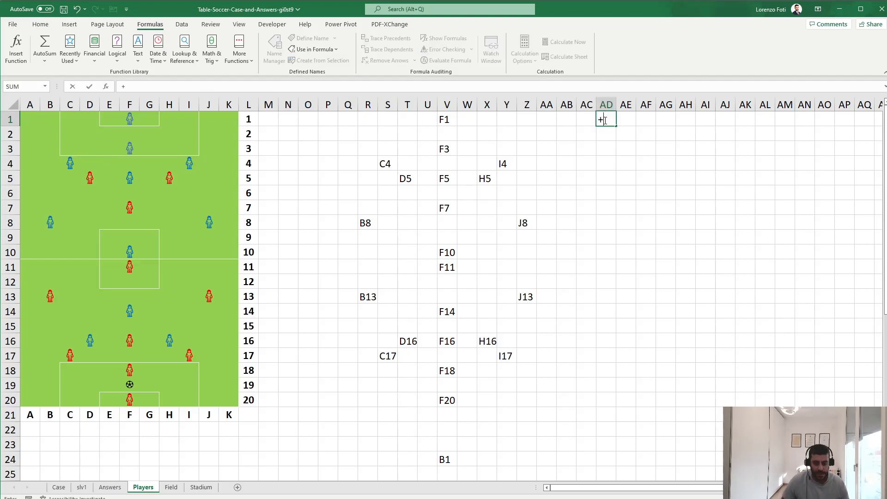
pyautogui.press('Escape')
pyautogui.press('Escape')
# Step: Enter =+TOCOL(Q1:AB20) in AD2 to stack the player address grid into one column
pyautogui.press('Down')
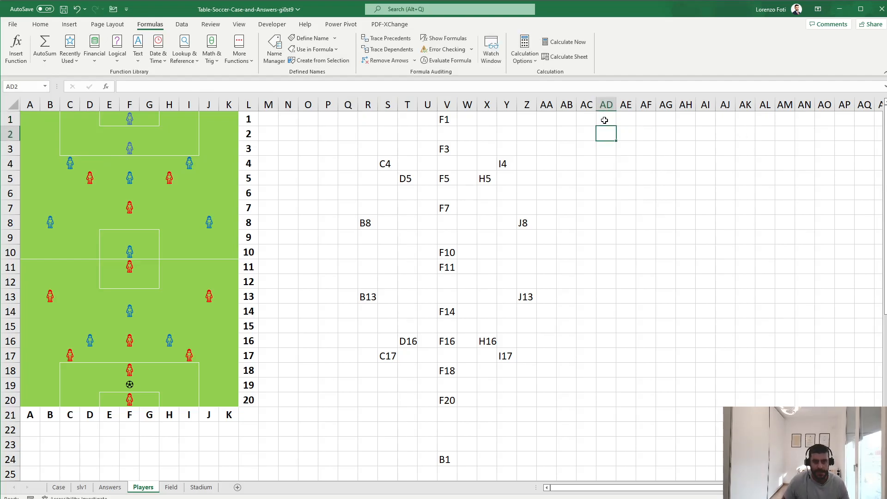
pyautogui.write('+toc')
pyautogui.press('Tab')
pyautogui.hotkey('ctrl', 'Left')
pyautogui.hotkey('ctrl', 'Left')
pyautogui.hotkey('ctrl', 'Up')
pyautogui.hotkey('ctrl', 'shift', 'Right')
pyautogui.hotkey('ctrl', 'shift', 'Down')
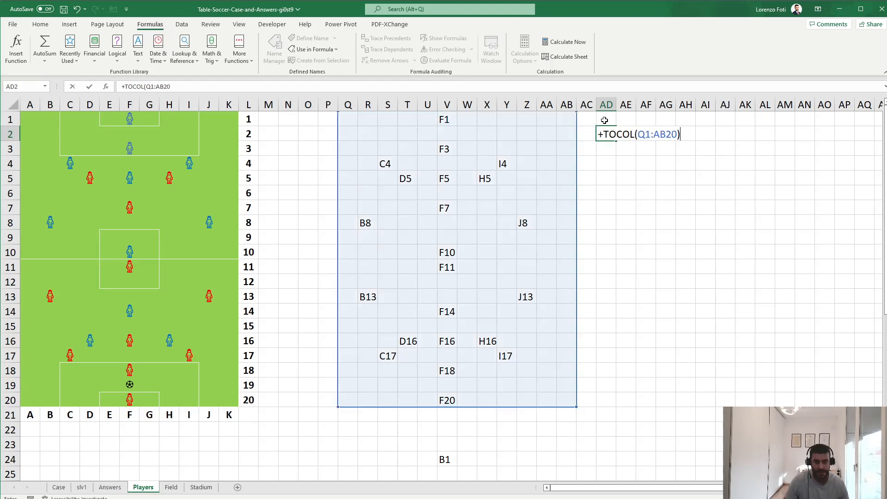
pyautogui.hotkey('ctrl', 'Return')
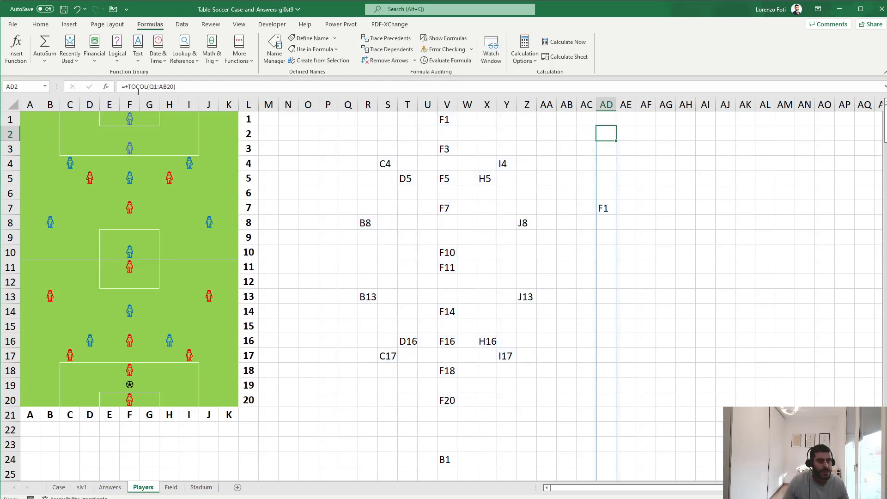
# Step: Extend the AD2 formula to =+LET(x;TOCOL(Q1:AB20);FILTER(x;x<>"")) so that blank cells are left out of the address list
pyautogui.click(129, 86)
pyautogui.write('+let(x;')
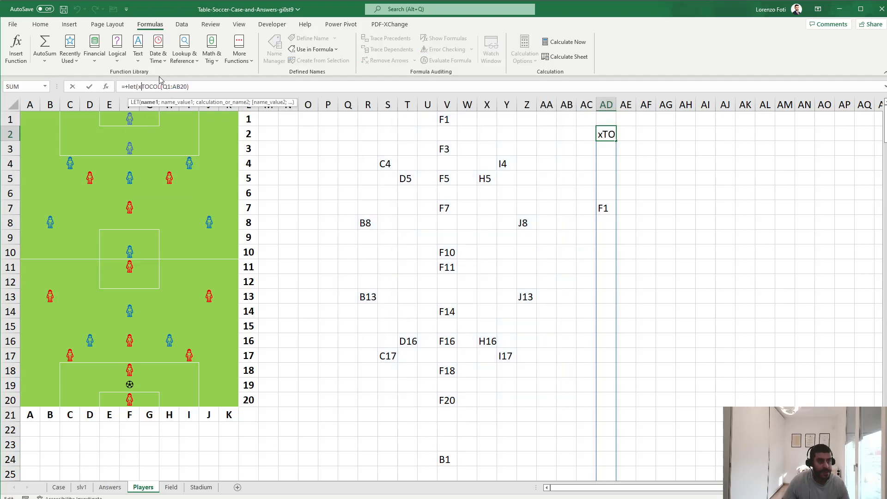
pyautogui.click(220, 86)
pyautogui.write(';filter)')
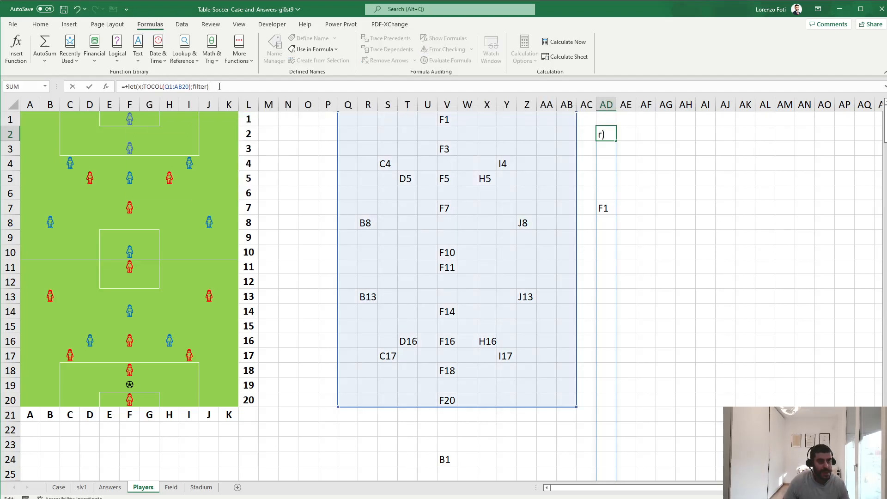
pyautogui.press('BackSpace')
pyautogui.write('(x;z')
pyautogui.press('BackSpace')
pyautogui.write('x')
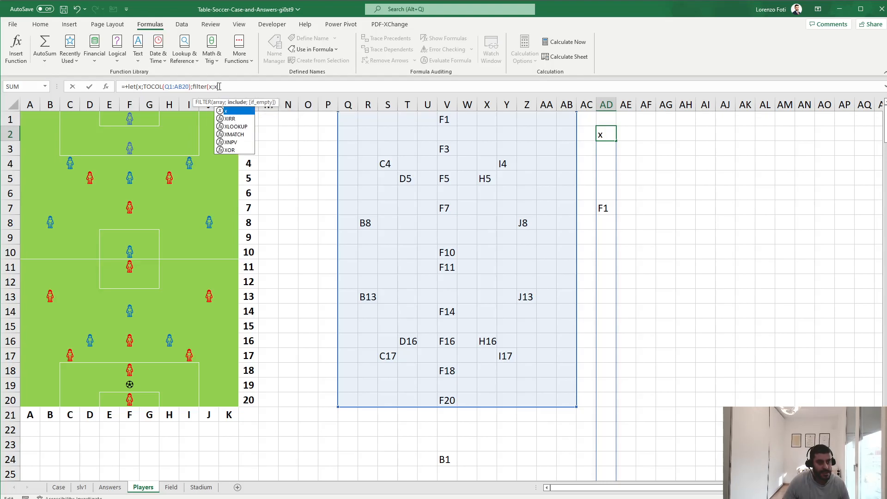
pyautogui.write('<>"")')
pyautogui.press('Return')
pyautogui.press('Return')
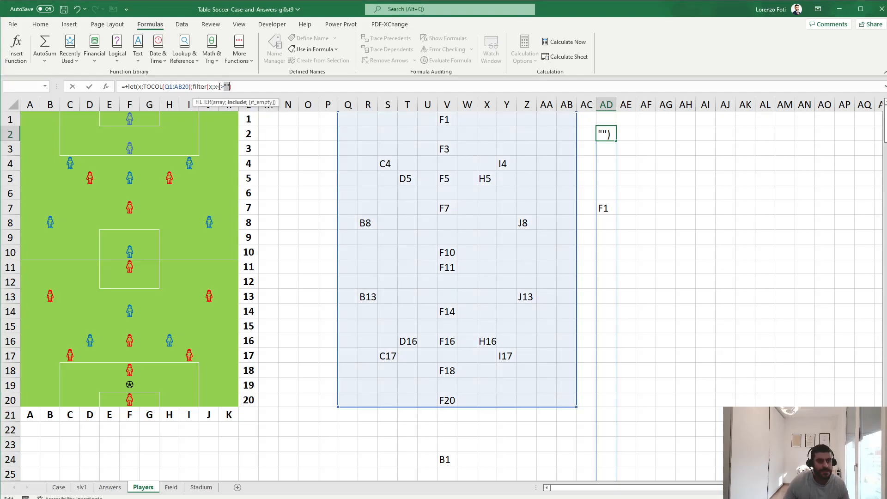
pyautogui.press('Return')
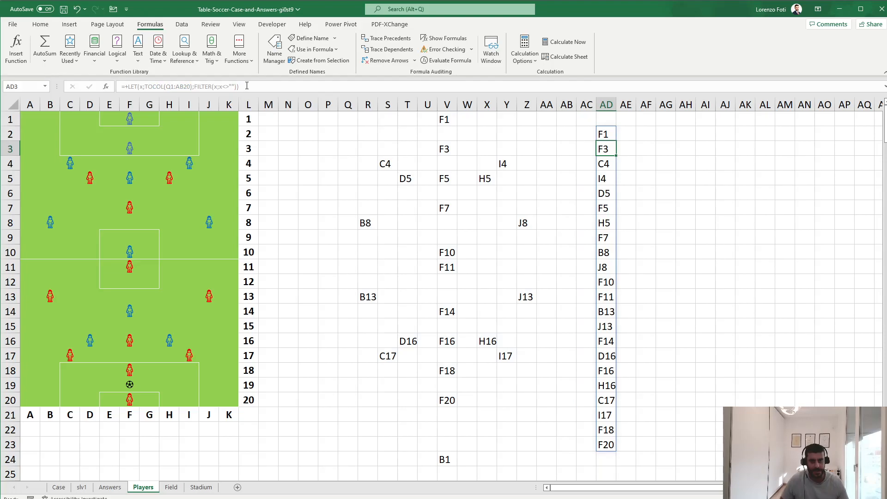
# Step: Copy the AD2 list formula to AE2 and change its source range to Q24:AB43 to list the player labels
pyautogui.press('Up')
pyautogui.press('Right')
pyautogui.press('Right')
pyautogui.press('Left')
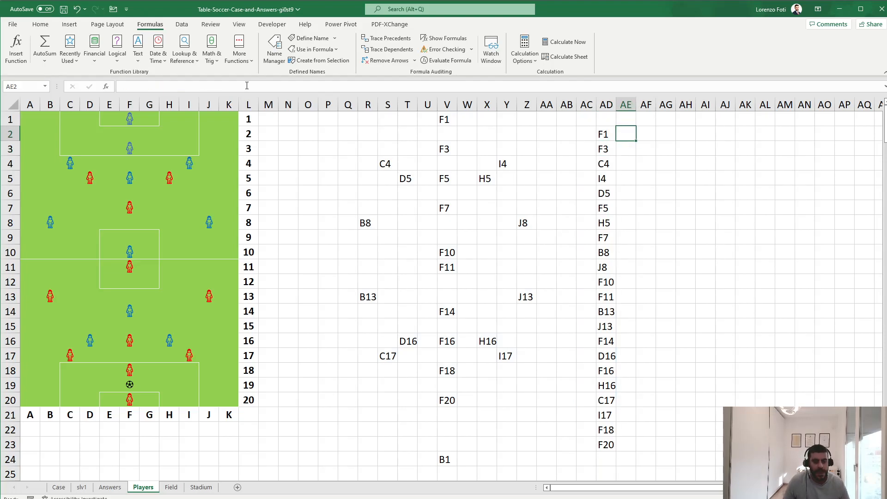
pyautogui.press('Left')
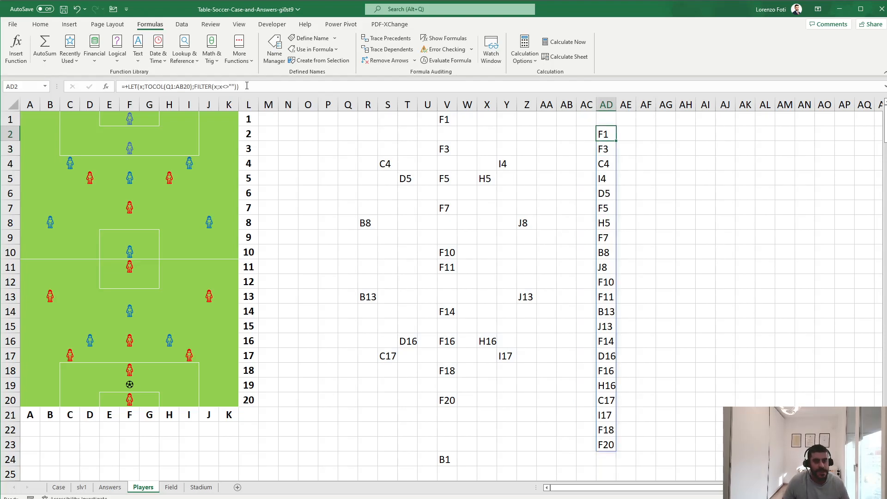
pyautogui.hotkey('ctrl', 'c')
pyautogui.press('Right')
pyautogui.hotkey('ctrl', 'v')
pyautogui.press('F2')
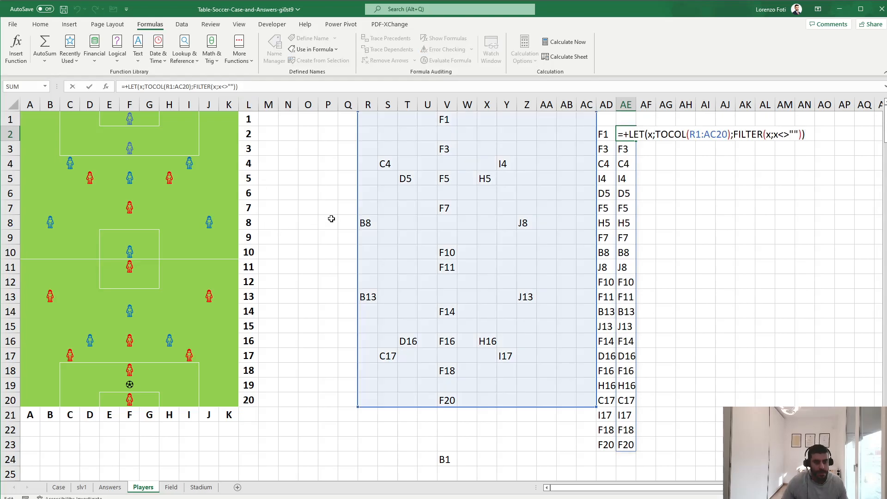
pyautogui.moveTo(360, 224); pyautogui.dragTo(351, 230)
pyautogui.scroll(-3, 361, 260)
pyautogui.moveTo(484, 274); pyautogui.dragTo(514, 410)
pyautogui.press('Return')
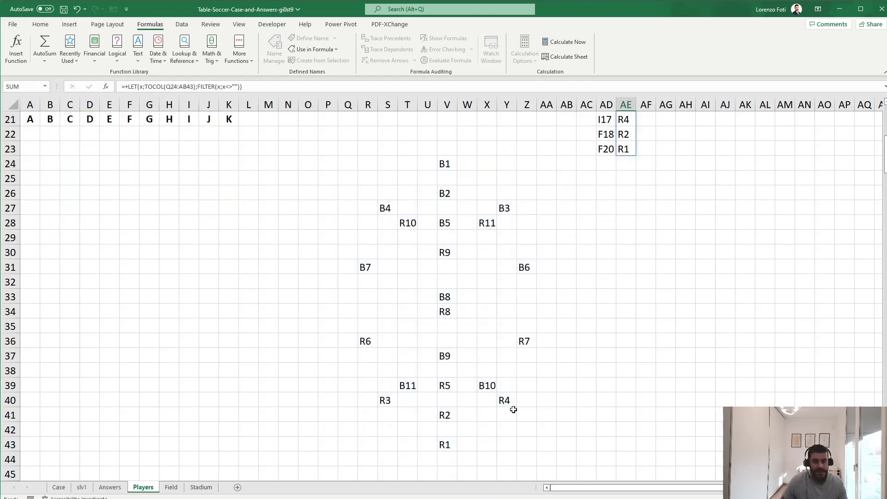
# Step: Compare the first address and label pair in AD2:AE2 with cell F1 on the Field sheet
pyautogui.scroll(1, 514, 409)
pyautogui.click(654, 136)
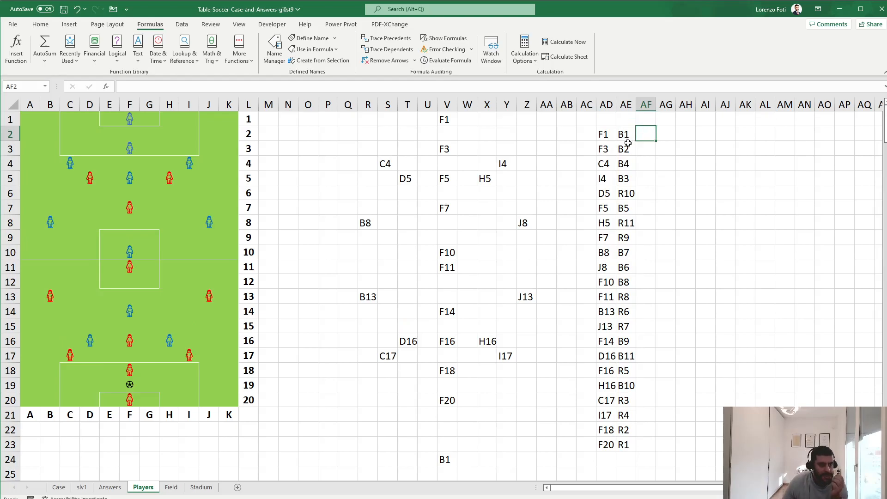
pyautogui.click(602, 135)
pyautogui.click(622, 135)
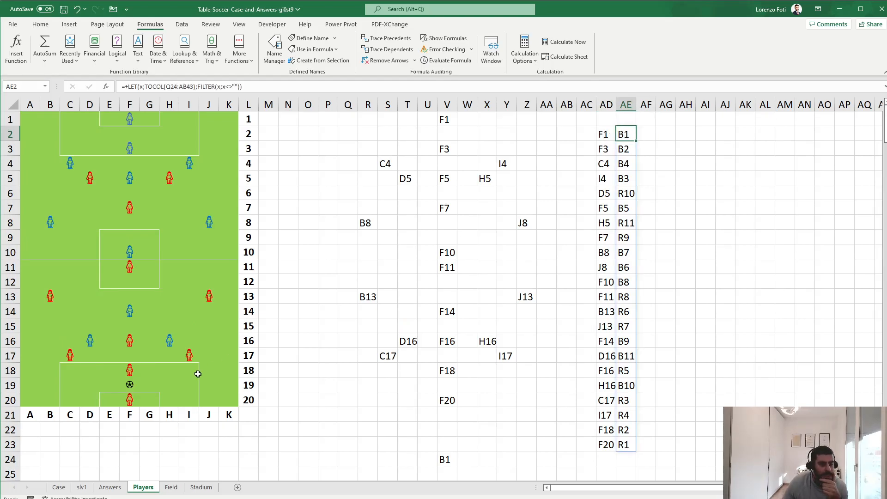
pyautogui.click(171, 487)
pyautogui.click(128, 118)
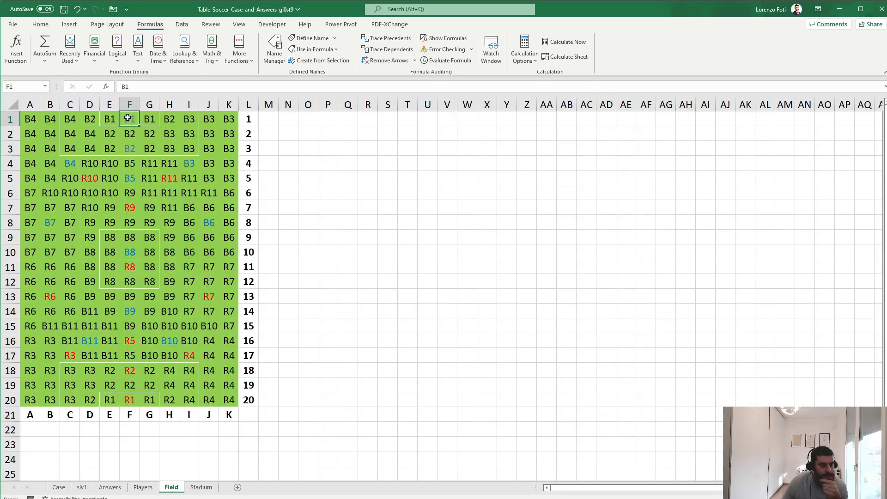
pyautogui.click(143, 487)
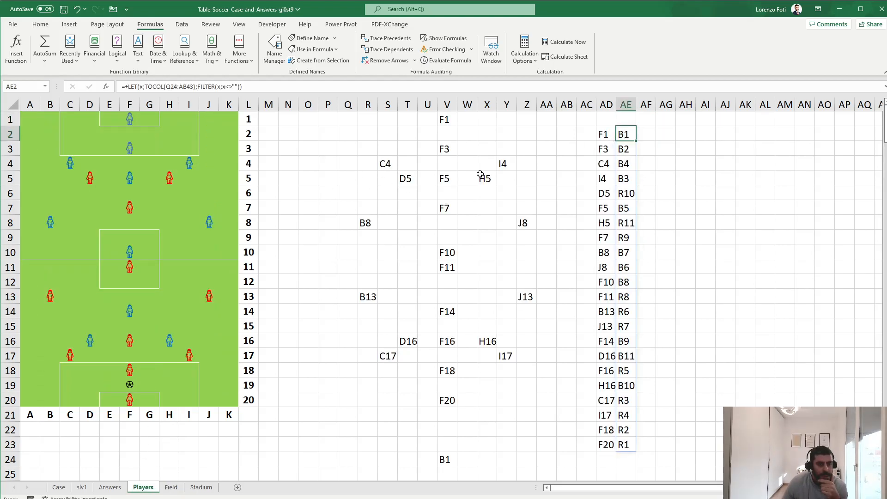
# Step: Copy the address formula from Q1 on the Players sheet to AJ1
pyautogui.click(345, 119)
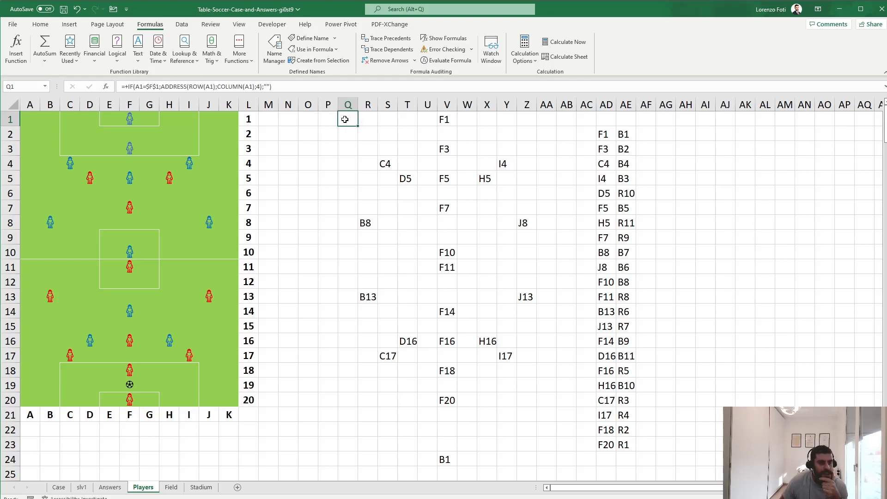
pyautogui.hotkey('ctrl', 'c')
pyautogui.press('Right')
pyautogui.press('Right')
pyautogui.press('Right')
pyautogui.press('Right')
pyautogui.press('Right')
pyautogui.press('Right')
pyautogui.press('Right')
pyautogui.press('Right')
pyautogui.press('Right')
pyautogui.press('Right')
pyautogui.press('Right')
pyautogui.press('Right')
pyautogui.press('Right')
pyautogui.press('Right')
pyautogui.press('Right')
pyautogui.press('Right')
pyautogui.press('Right')
pyautogui.press('Right')
pyautogui.press('Right')
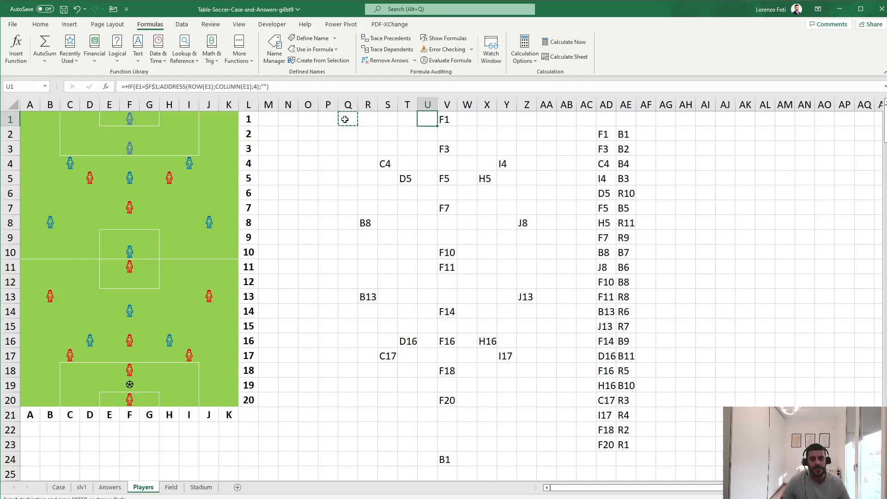
pyautogui.press('Return')
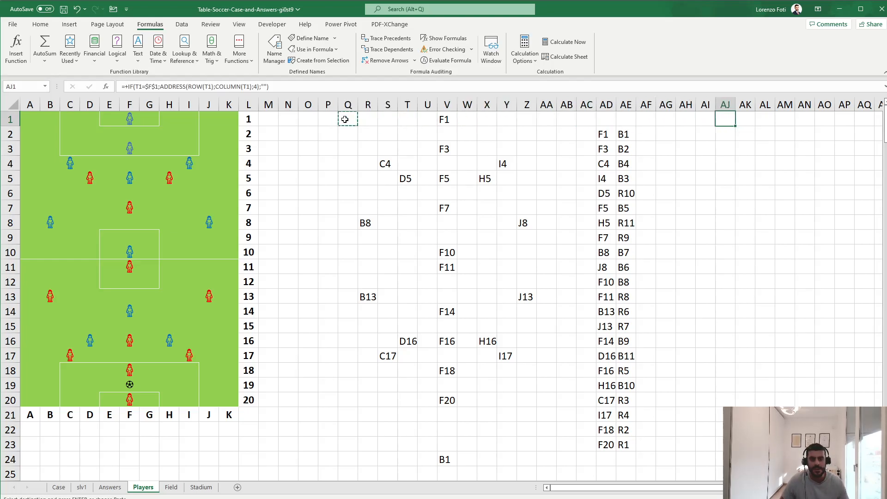
# Step: Change the AJ1 formula to =+IF(A1=$D$5;ADDRESS(ROW(A1);COLUMN(A1);4);"") so that it tests A1 against the red player in D5
pyautogui.press('F2')
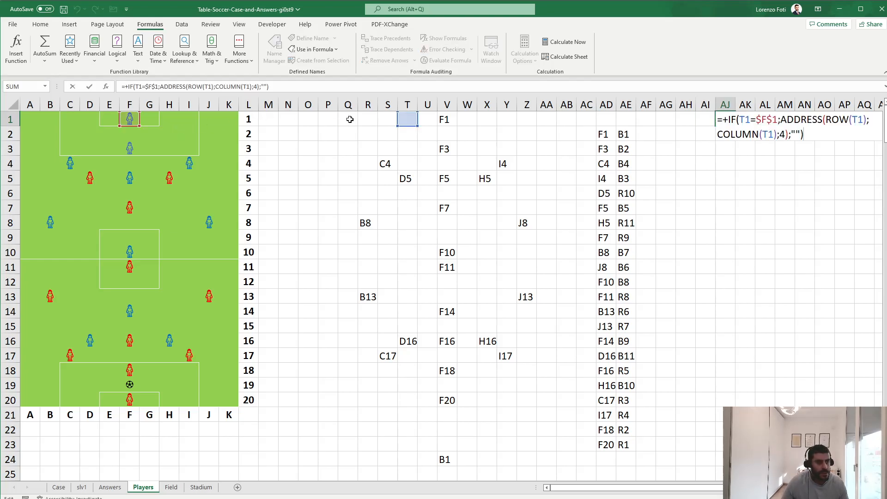
pyautogui.moveTo(410, 127); pyautogui.dragTo(30, 125)
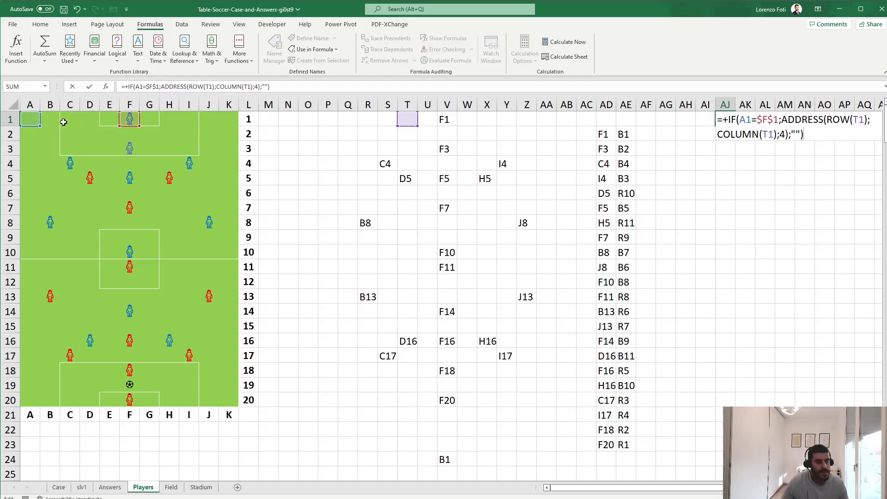
pyautogui.moveTo(411, 122); pyautogui.dragTo(29, 124)
pyautogui.moveTo(411, 127); pyautogui.dragTo(27, 123)
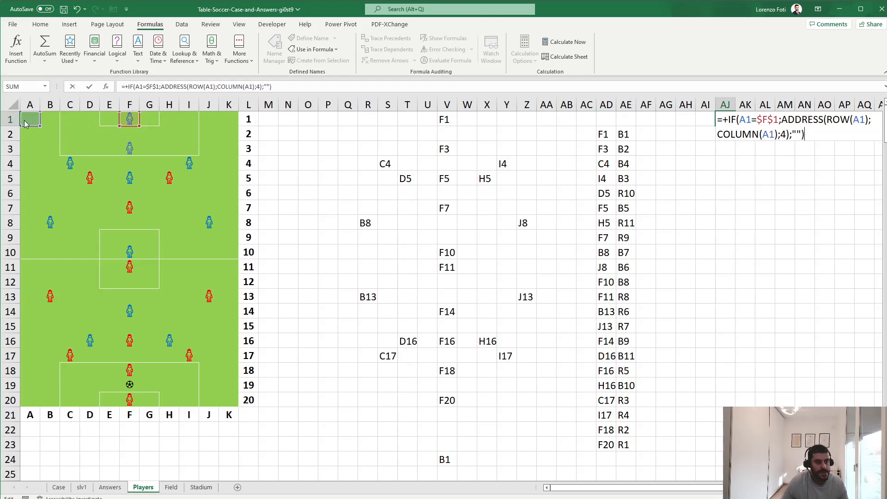
pyautogui.moveTo(121, 120); pyautogui.dragTo(99, 181)
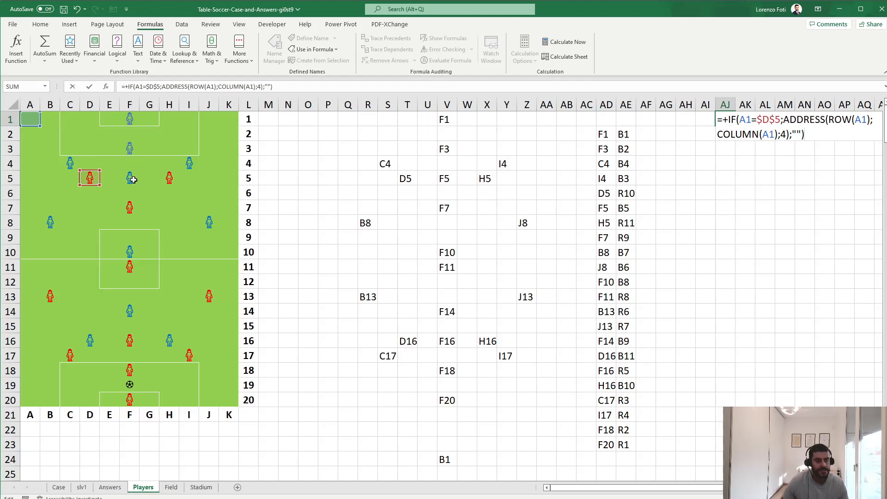
pyautogui.hotkey('ctrl', 'Return')
# Step: Copy the AJ1 formula across row 1 to fill AJ1:AT1
pyautogui.hotkey('ctrl', 'c')
pyautogui.hotkey('shift', 'Right')
pyautogui.hotkey('shift', 'Right')
pyautogui.hotkey('shift', 'Right')
pyautogui.hotkey('shift', 'Right')
pyautogui.hotkey('shift', 'Right')
pyautogui.hotkey('shift', 'Right')
pyautogui.hotkey('shift', 'Right')
pyautogui.hotkey('shift', 'Right')
pyautogui.hotkey('shift', 'Right')
pyautogui.hotkey('shift', 'Right')
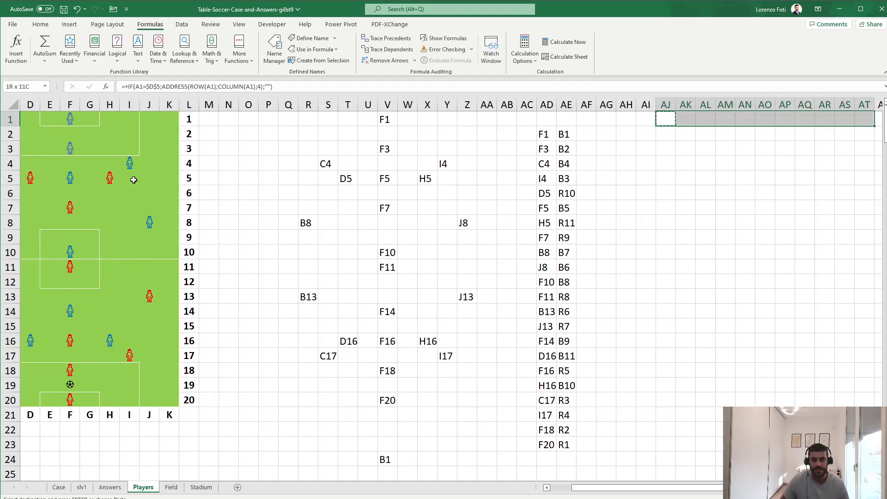
pyautogui.hotkey('ctrl', 'v')
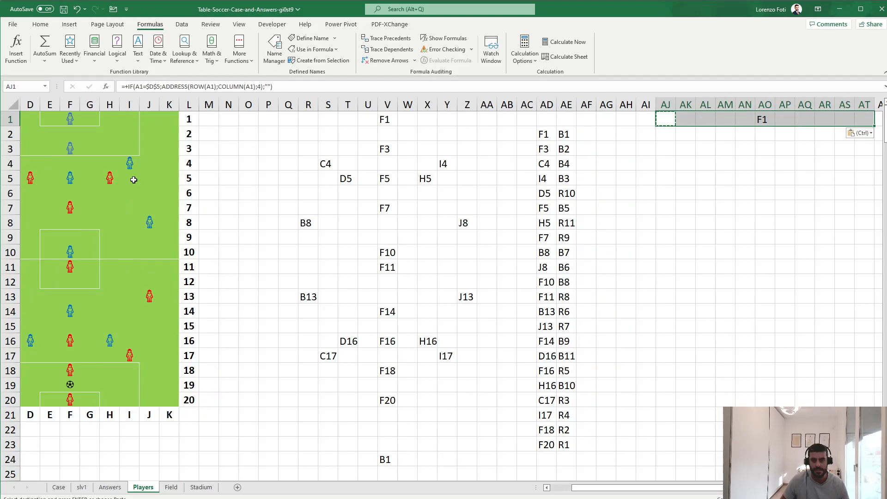
# Step: Extend the AJ1 formula down to row 20 so that it fills the whole block AJ1:AT20
pyautogui.hotkey('shift', 'Left')
pyautogui.hotkey('shift', 'Left')
pyautogui.hotkey('shift', 'Left')
pyautogui.hotkey('shift', 'Left')
pyautogui.hotkey('shift', 'Left')
pyautogui.hotkey('shift', 'Left')
pyautogui.hotkey('shift', 'Left')
pyautogui.hotkey('shift', 'Left')
pyautogui.hotkey('shift', 'Left')
pyautogui.hotkey('shift', 'Left')
pyautogui.hotkey('shift', 'Down')
pyautogui.hotkey('shift', 'Down')
pyautogui.hotkey('shift', 'Down')
pyautogui.hotkey('shift', 'Down')
pyautogui.hotkey('shift', 'Down')
pyautogui.hotkey('shift', 'Down')
pyautogui.hotkey('shift', 'Down')
pyautogui.hotkey('shift', 'Down')
pyautogui.hotkey('shift', 'Down')
pyautogui.hotkey('shift', 'Down')
pyautogui.hotkey('shift', 'Down')
pyautogui.hotkey('shift', 'Down')
pyautogui.hotkey('shift', 'Down')
pyautogui.hotkey('shift', 'Down')
pyautogui.hotkey('shift', 'Down')
pyautogui.hotkey('shift', 'Down')
pyautogui.hotkey('shift', 'Down')
pyautogui.hotkey('shift', 'Down')
pyautogui.hotkey('shift', 'Down')
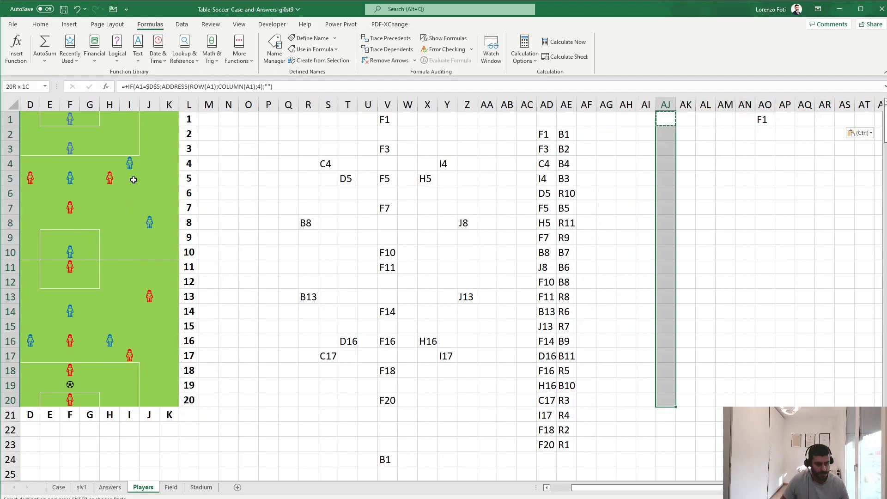
pyautogui.hotkey('shift', 'Right')
pyautogui.hotkey('shift', 'Right')
pyautogui.hotkey('shift', 'Right')
pyautogui.hotkey('shift', 'Right')
pyautogui.hotkey('shift', 'Right')
pyautogui.hotkey('shift', 'Right')
pyautogui.hotkey('shift', 'Right')
pyautogui.hotkey('shift', 'Right')
pyautogui.hotkey('shift', 'Right')
pyautogui.hotkey('shift', 'Right')
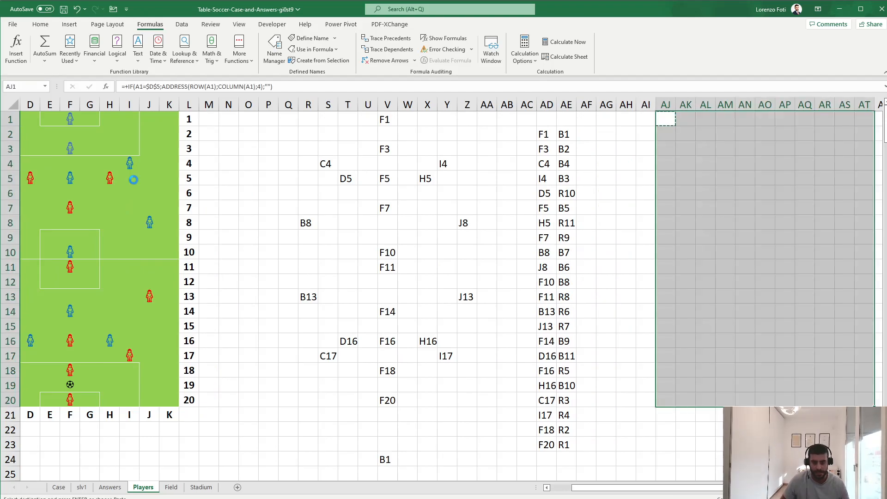
pyautogui.hotkey('ctrl', 'v')
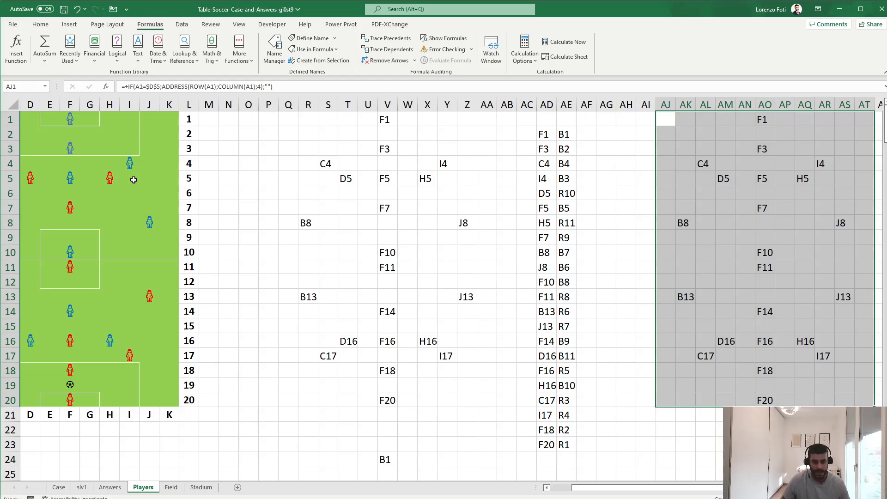
# Step: Copy the player label block Q24:AB43 and paste it with its top-left cell at AJ24, below the new address grid
pyautogui.scroll(-7, 152, 185)
pyautogui.scroll(1, 341, 152)
pyautogui.click(294, 193)
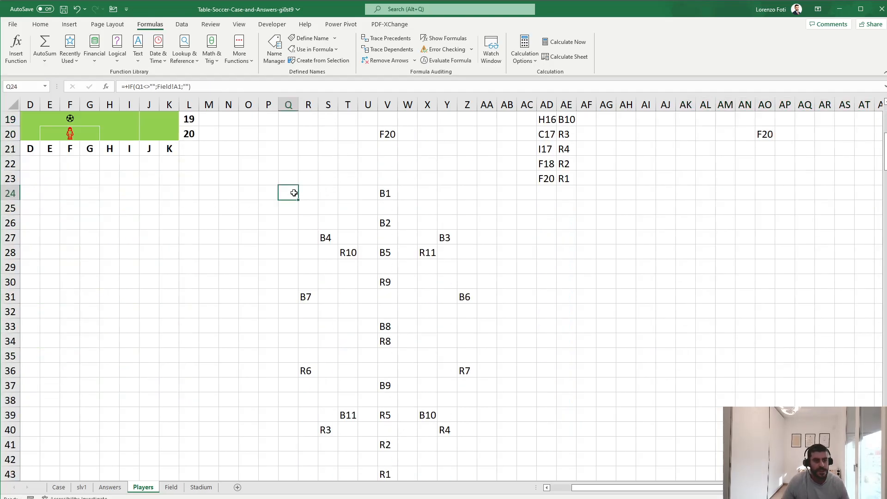
pyautogui.hotkey('shift', 'Right')
pyautogui.hotkey('shift', 'Right')
pyautogui.hotkey('shift', 'Right')
pyautogui.hotkey('shift', 'Right')
pyautogui.hotkey('shift', 'Right')
pyautogui.hotkey('shift', 'Right')
pyautogui.hotkey('shift', 'Right')
pyautogui.hotkey('shift', 'Right')
pyautogui.hotkey('shift', 'Right')
pyautogui.hotkey('shift', 'Right')
pyautogui.hotkey('shift', 'Right')
pyautogui.hotkey('shift', 'Down')
pyautogui.hotkey('shift', 'Down')
pyautogui.hotkey('shift', 'Down')
pyautogui.hotkey('shift', 'Down')
pyautogui.hotkey('shift', 'Down')
pyautogui.hotkey('shift', 'Down')
pyautogui.hotkey('shift', 'Down')
pyautogui.hotkey('shift', 'Down')
pyautogui.hotkey('shift', 'Down')
pyautogui.hotkey('shift', 'Down')
pyautogui.hotkey('shift', 'Down')
pyautogui.hotkey('shift', 'Down')
pyautogui.hotkey('shift', 'Down')
pyautogui.hotkey('shift', 'Down')
pyautogui.hotkey('shift', 'Down')
pyautogui.hotkey('shift', 'Down')
pyautogui.hotkey('shift', 'Down')
pyautogui.hotkey('shift', 'Down')
pyautogui.hotkey('shift', 'Down')
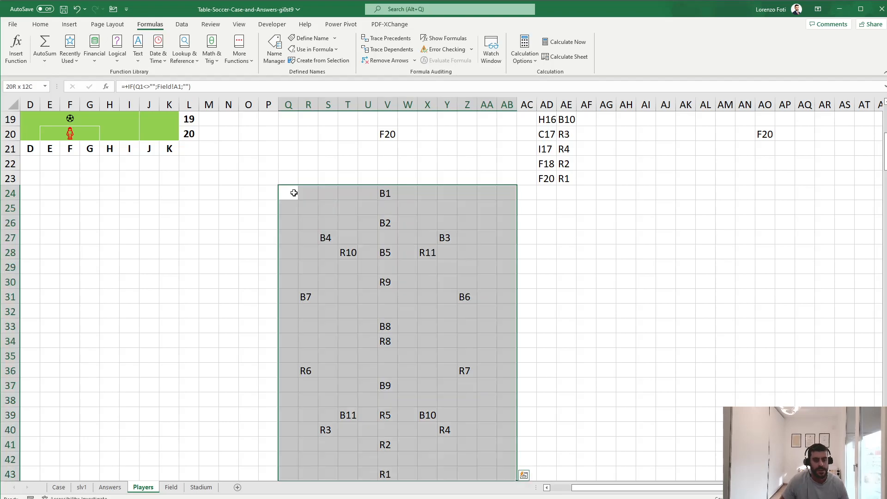
pyautogui.hotkey('ctrl', 'c')
pyautogui.press('Right')
pyautogui.press('Right')
pyautogui.press('Right')
pyautogui.press('Right')
pyautogui.press('Right')
pyautogui.press('Right')
pyautogui.press('Right')
pyautogui.press('Right')
pyautogui.press('Right')
pyautogui.press('Right')
pyautogui.press('Right')
pyautogui.press('Right')
pyautogui.press('Right')
pyautogui.press('Right')
pyautogui.press('Right')
pyautogui.press('Right')
pyautogui.press('Right')
pyautogui.press('Right')
pyautogui.press('Right')
pyautogui.press('Right')
pyautogui.press('Up')
pyautogui.press('Up')
pyautogui.press('Up')
pyautogui.press('Up')
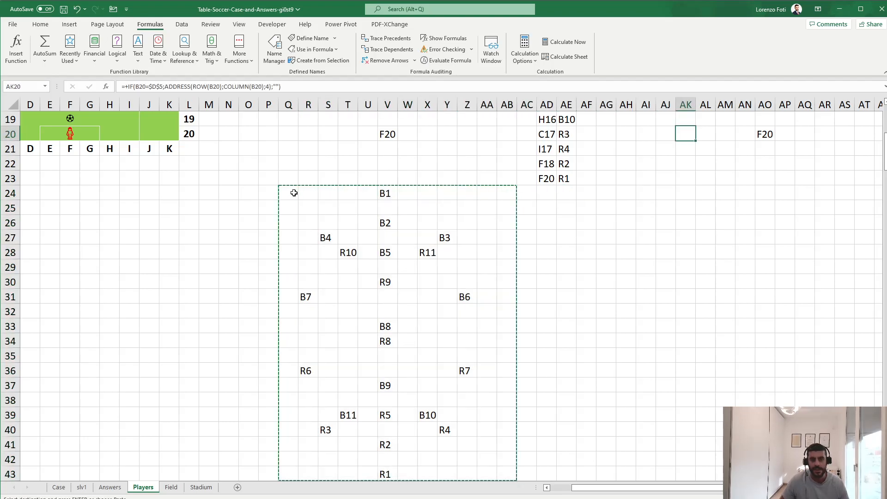
pyautogui.press('Up')
pyautogui.press('Up')
pyautogui.press('Up')
pyautogui.press('Up')
pyautogui.press('Up')
pyautogui.press('Up')
pyautogui.press('Up')
pyautogui.press('Up')
pyautogui.press('Up')
pyautogui.press('Up')
pyautogui.press('Up')
pyautogui.press('Up')
pyautogui.press('Up')
pyautogui.press('Up')
pyautogui.press('Up')
pyautogui.press('Up')
pyautogui.press('Up')
pyautogui.press('Up')
pyautogui.press('Up')
pyautogui.press('Left')
pyautogui.press('Left')
pyautogui.press('Right')
pyautogui.press('Down')
pyautogui.press('Down')
pyautogui.press('Down')
pyautogui.press('Down')
pyautogui.press('Down')
pyautogui.press('Down')
pyautogui.press('Down')
pyautogui.press('Down')
pyautogui.press('Down')
pyautogui.press('Down')
pyautogui.press('Down')
pyautogui.press('Down')
pyautogui.press('Down')
pyautogui.press('Down')
pyautogui.press('Down')
pyautogui.press('Down')
pyautogui.press('Down')
pyautogui.press('Down')
pyautogui.press('Down')
pyautogui.press('Down')
pyautogui.hotkey('ctrl', 'v')
pyautogui.press('Escape')
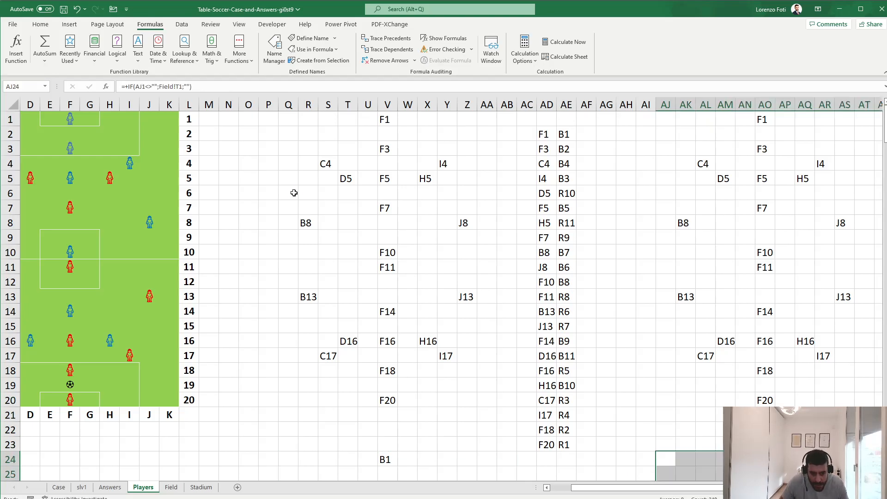
# Step: Examine the results and formulas of the label block pasted at AJ24 against the address grid above it
pyautogui.press('Right')
pyautogui.press('Right')
pyautogui.press('Right')
pyautogui.press('Right')
pyautogui.press('Down')
pyautogui.press('Down')
pyautogui.press('Down')
pyautogui.press('Down')
pyautogui.press('Down')
pyautogui.press('Down')
pyautogui.press('Down')
pyautogui.press('Down')
pyautogui.press('Down')
pyautogui.press('Down')
pyautogui.press('Down')
pyautogui.press('Down')
pyautogui.press('Down')
pyautogui.press('Down')
pyautogui.press('Down')
pyautogui.press('Down')
pyautogui.press('Down')
pyautogui.press('Down')
pyautogui.press('Down')
pyautogui.press('Right')
pyautogui.press('Up')
pyautogui.press('Up')
pyautogui.press('Up')
pyautogui.press('Up')
pyautogui.press('Up')
pyautogui.press('Up')
pyautogui.press('Up')
pyautogui.press('Up')
pyautogui.press('Up')
pyautogui.press('Up')
pyautogui.press('Up')
pyautogui.press('Up')
pyautogui.press('Up')
pyautogui.press('Up')
pyautogui.press('Up')
pyautogui.press('Up')
pyautogui.press('Up')
pyautogui.press('Up')
pyautogui.press('Up')
pyautogui.press('Up')
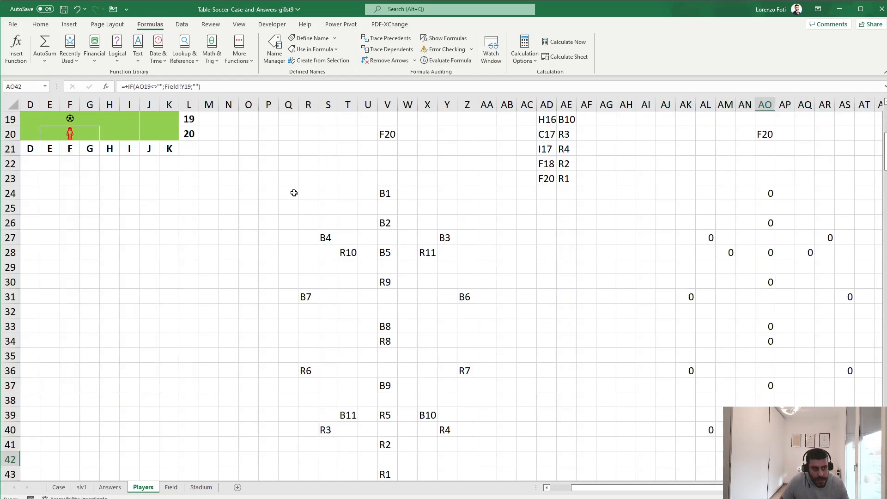
pyautogui.press('Up')
pyautogui.press('Up')
pyautogui.press('Up')
pyautogui.press('Up')
pyautogui.press('Up')
pyautogui.press('Up')
pyautogui.press('Up')
pyautogui.press('Down')
pyautogui.press('Down')
pyautogui.press('Down')
pyautogui.press('Down')
pyautogui.press('Down')
pyautogui.press('Down')
pyautogui.press('Down')
pyautogui.press('Down')
pyautogui.press('Down')
pyautogui.press('Down')
pyautogui.press('Down')
pyautogui.press('Down')
pyautogui.press('Down')
pyautogui.press('Down')
pyautogui.press('Down')
pyautogui.press('Down')
pyautogui.press('Down')
pyautogui.press('Up')
pyautogui.press('Left')
pyautogui.press('Left')
pyautogui.press('Left')
pyautogui.press('Left')
pyautogui.press('Left')
pyautogui.press('Left')
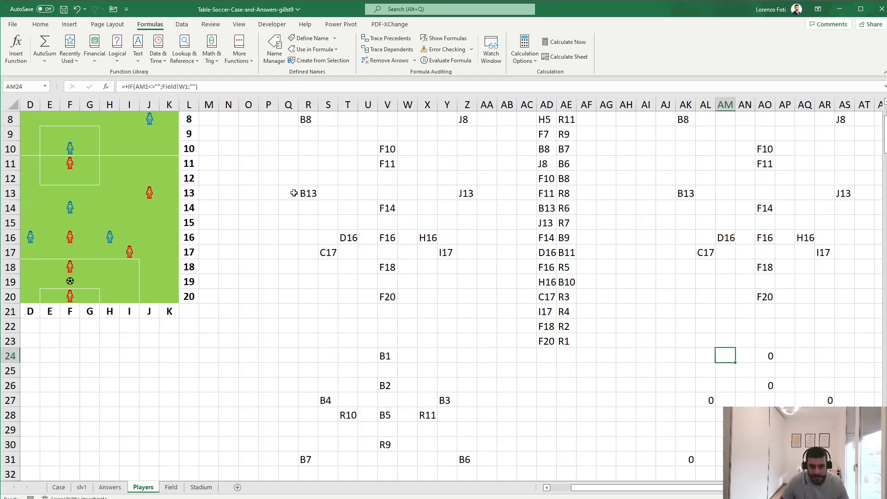
pyautogui.press('Right')
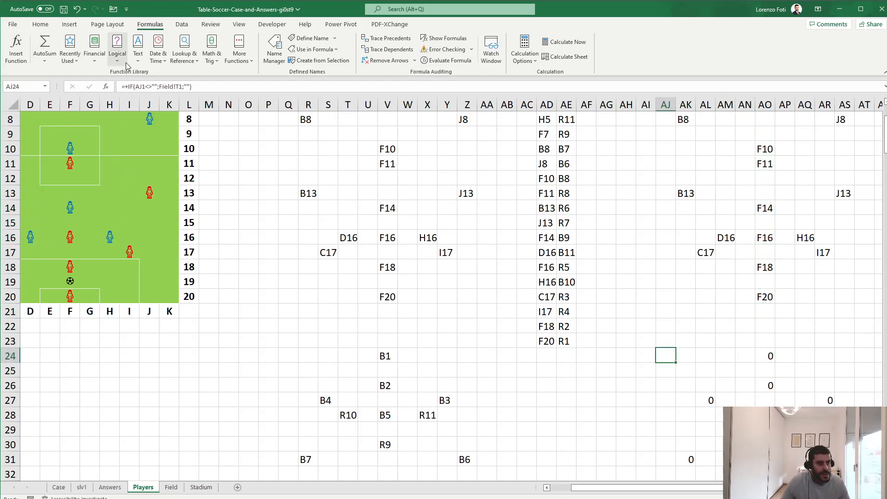
# Step: Change the AJ24 formula to =+IF(AJ1<>"";Field!A1;"") so that it reads the label from cell A1 of the Field sheet
pyautogui.doubleClick(171, 87)
pyautogui.press('Delete')
pyautogui.press('Delete')
pyautogui.press('Delete')
pyautogui.press('Delete')
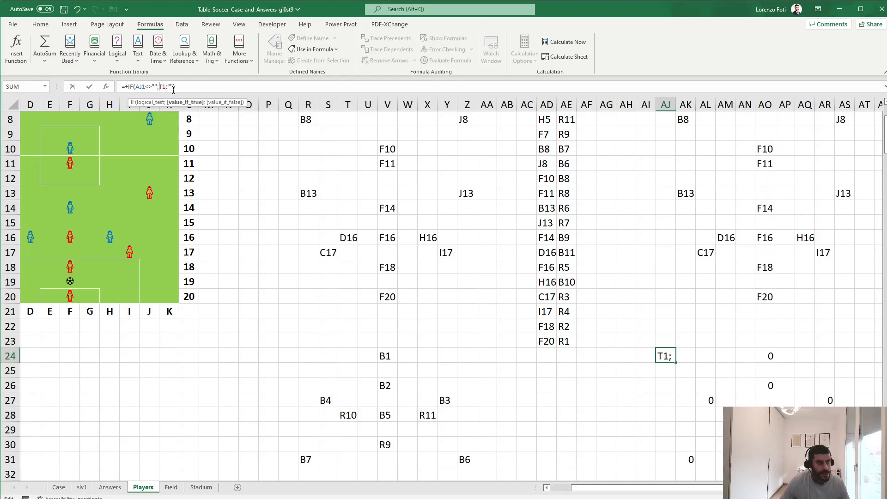
pyautogui.click(171, 487)
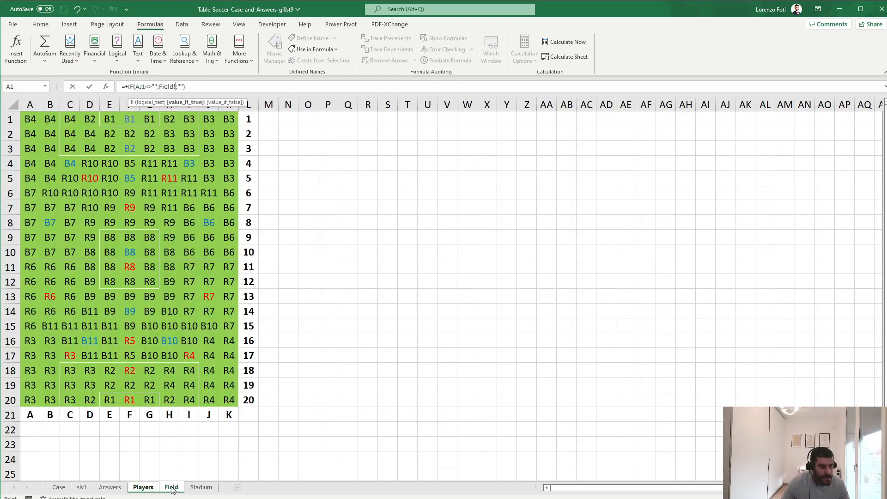
pyautogui.click(29, 114)
pyautogui.hotkey('ctrl', 'Return')
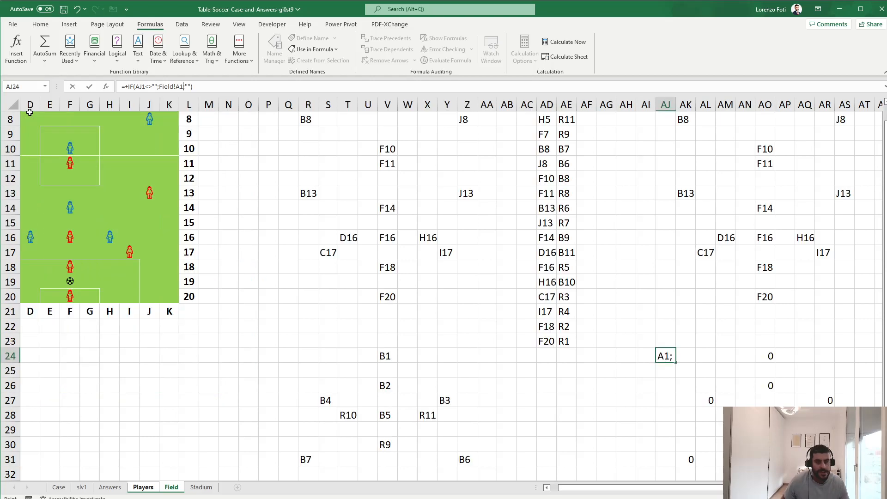
# Step: Copy the corrected AJ24 formula over the whole label block AJ24:AU43
pyautogui.hotkey('ctrl', 'c')
pyautogui.hotkey('ctrl', 'shift', 'End')
pyautogui.press('Return')
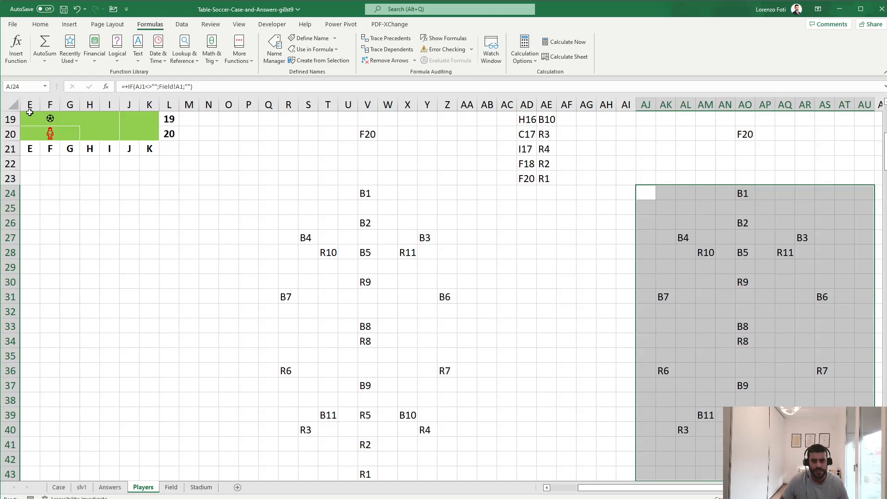
# Step: Review row 1 of both address grids and examine which cells the Q1 formula refers to
pyautogui.hotkey('ctrl', 'Up')
pyautogui.press('Right')
pyautogui.press('Right')
pyautogui.press('Right')
pyautogui.press('Right')
pyautogui.press('Right')
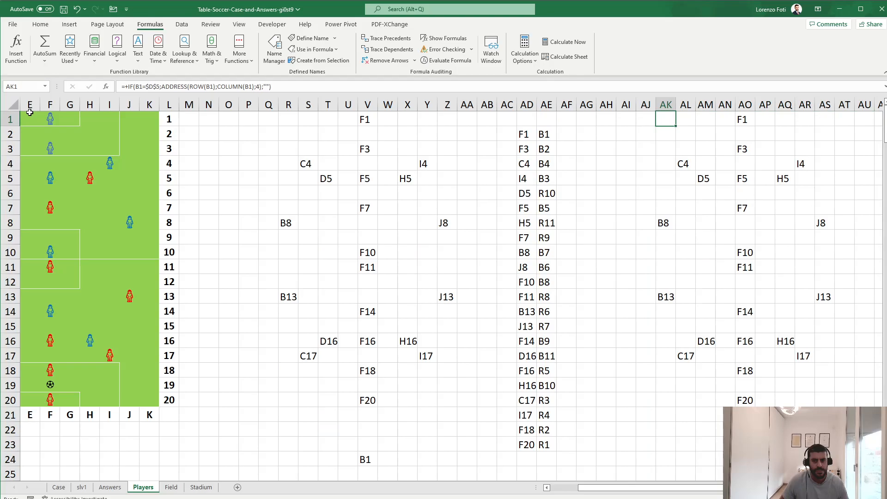
pyautogui.press('Left')
pyautogui.press('Left')
pyautogui.press('Left')
pyautogui.press('Left')
pyautogui.press('Left')
pyautogui.press('Left')
pyautogui.press('Left')
pyautogui.press('Left')
pyautogui.press('Left')
pyautogui.press('Left')
pyautogui.press('Left')
pyautogui.press('Left')
pyautogui.press('Left')
pyautogui.press('Left')
pyautogui.press('Left')
pyautogui.press('Left')
pyautogui.press('Left')
pyautogui.press('Left')
pyautogui.press('Left')
pyautogui.press('Left')
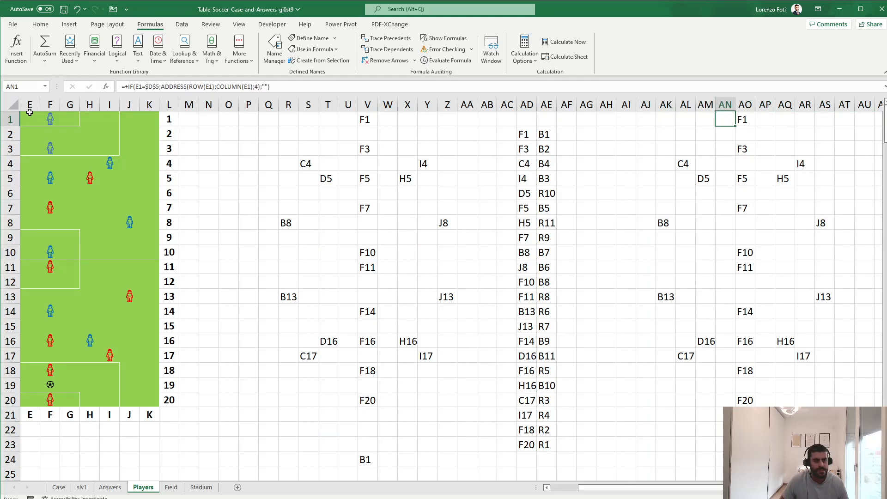
pyautogui.press('Right')
pyautogui.press('Right')
pyautogui.press('Right')
pyautogui.press('Right')
pyautogui.press('Right')
pyautogui.press('Right')
pyautogui.press('Right')
pyautogui.press('Right')
pyautogui.press('Right')
pyautogui.press('Right')
pyautogui.press('Right')
pyautogui.press('Right')
pyautogui.press('Right')
pyautogui.press('Right')
pyautogui.press('Right')
pyautogui.press('Right')
pyautogui.press('Right')
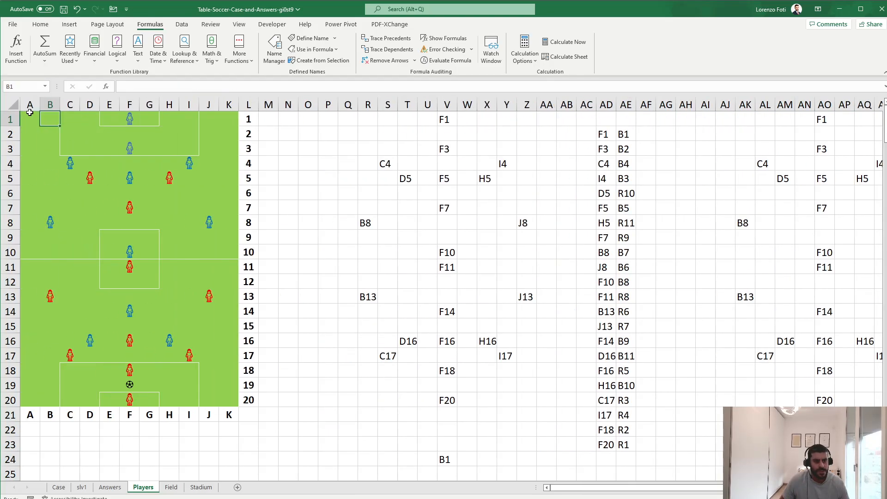
pyautogui.press('Left')
pyautogui.press('Left')
pyautogui.press('Right')
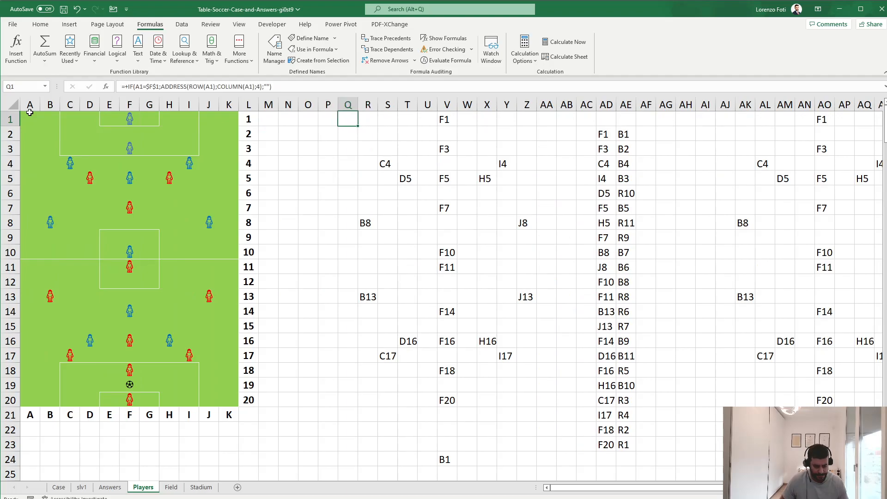
pyautogui.press('F1')
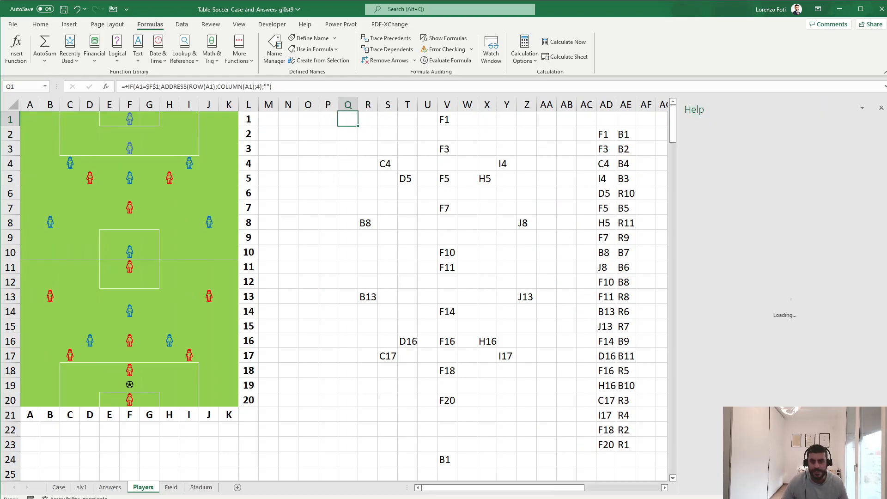
pyautogui.click(882, 107)
pyautogui.press('F2')
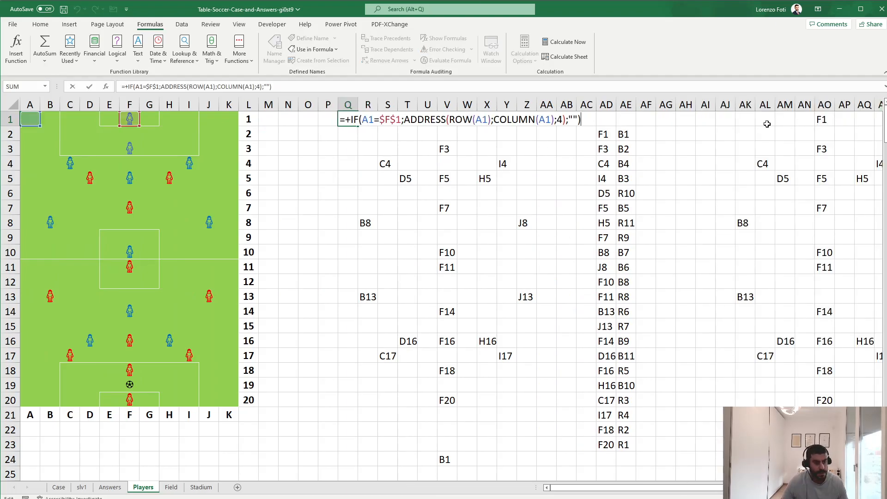
pyautogui.press('Escape')
# Step: Examine the AJ1 formula's reference to the red player and compare it with the first grid's S4 formula
pyautogui.click(794, 118)
pyautogui.press('Left')
pyautogui.press('Left')
pyautogui.press('Left')
pyautogui.press('Left')
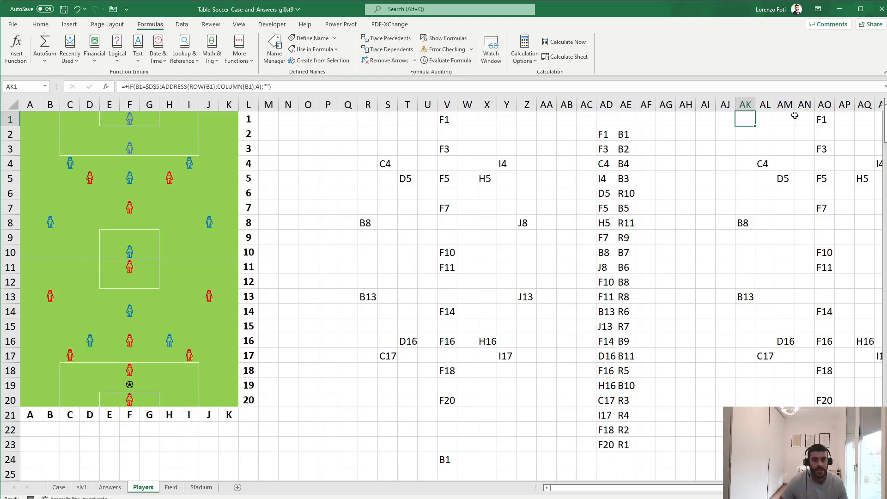
pyautogui.press('Right')
pyautogui.press('F2')
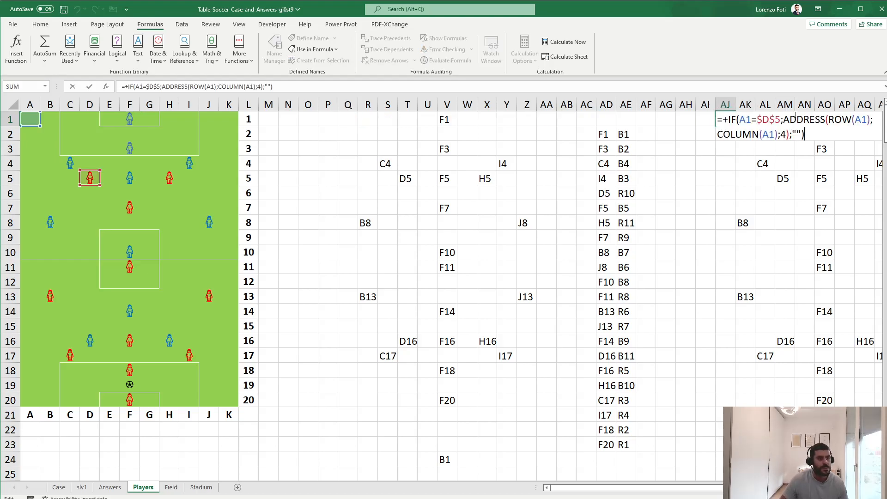
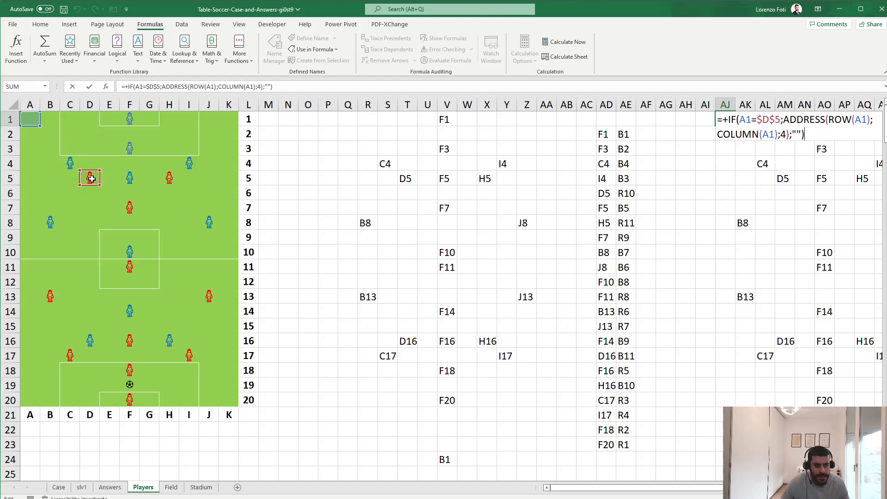
pyautogui.hotkey('ctrl', 'Return')
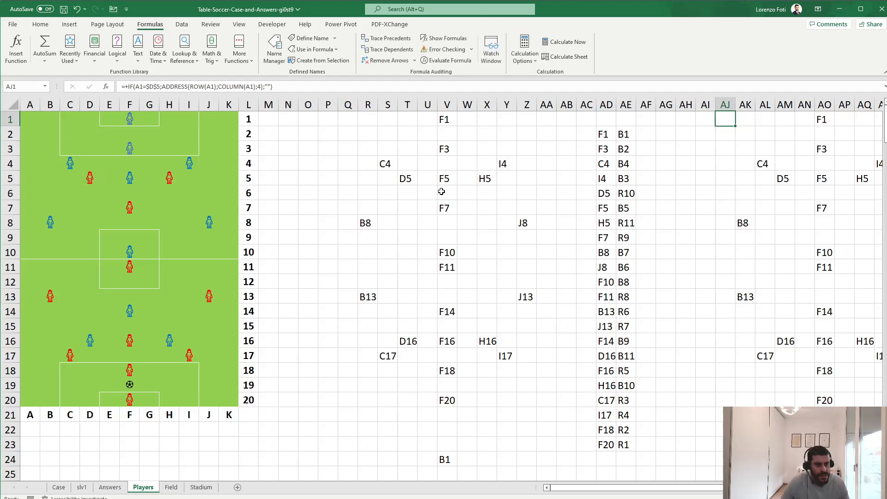
pyautogui.click(386, 162)
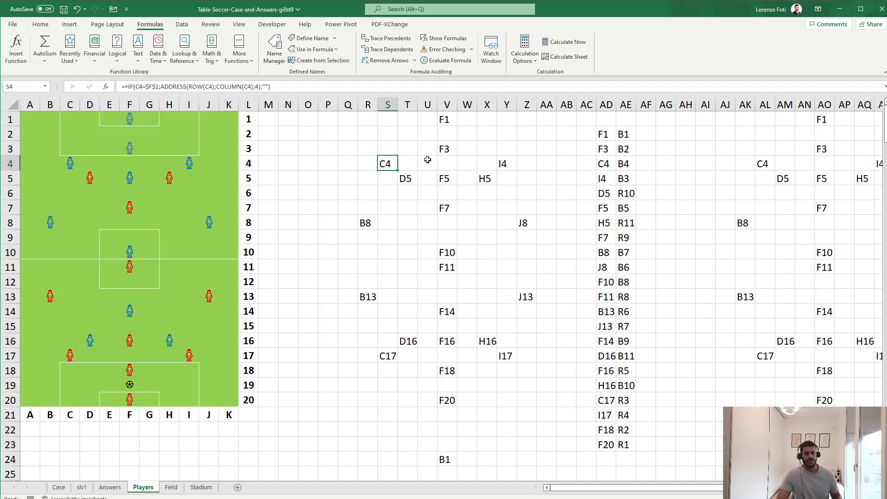
# Step: Name the spilled player code list that starts in AE2 playersCode
pyautogui.click(603, 134)
pyautogui.click(623, 133)
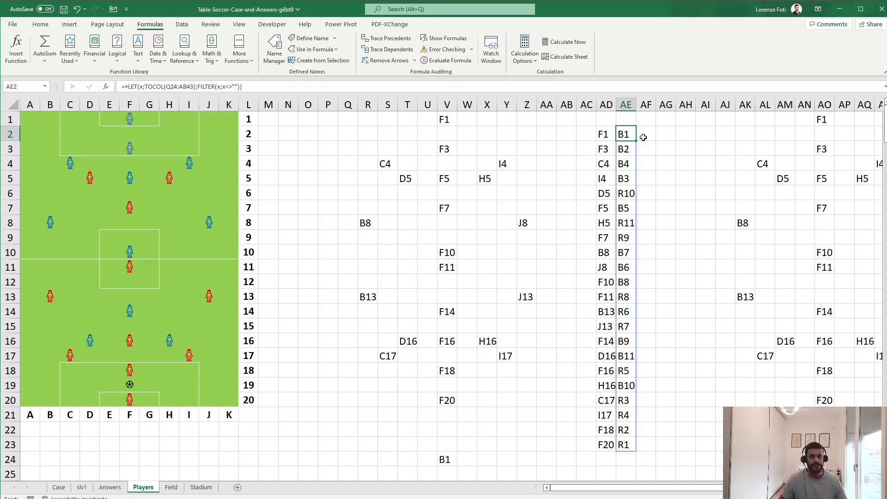
pyautogui.hotkey('ctrl', 'shift', 'Down')
pyautogui.click(18, 87)
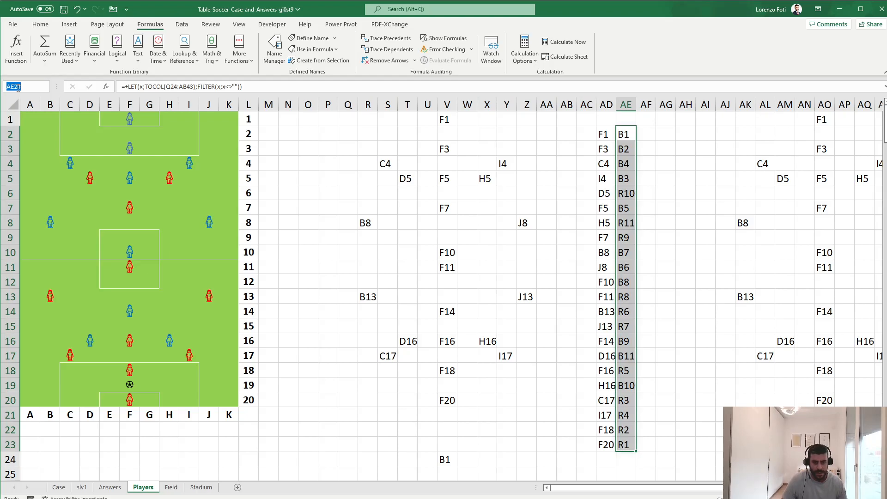
pyautogui.write('pla')
pyautogui.write('yersCode')
pyautogui.press('Return')
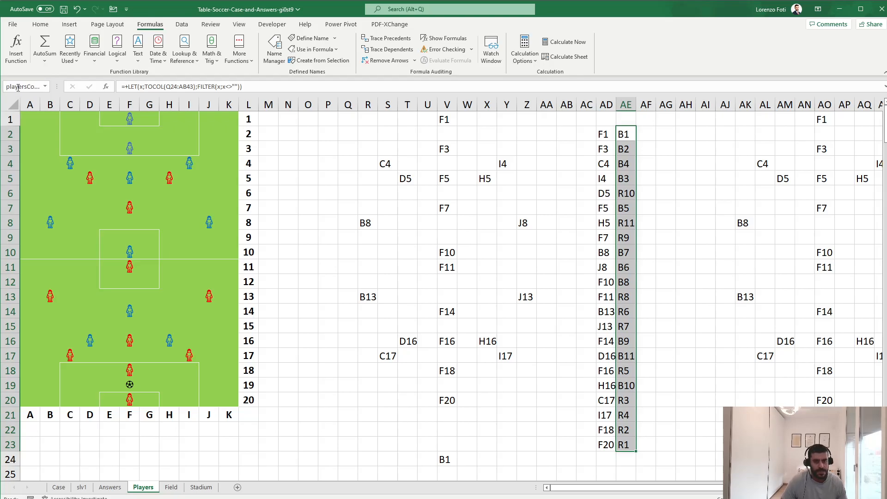
# Step: Name the spilled address list that starts in AD2 playersLoc, and go back to the slv1 sheet
pyautogui.press('Left')
pyautogui.hotkey('ctrl', 'shift', 'Down')
pyautogui.click(18, 88)
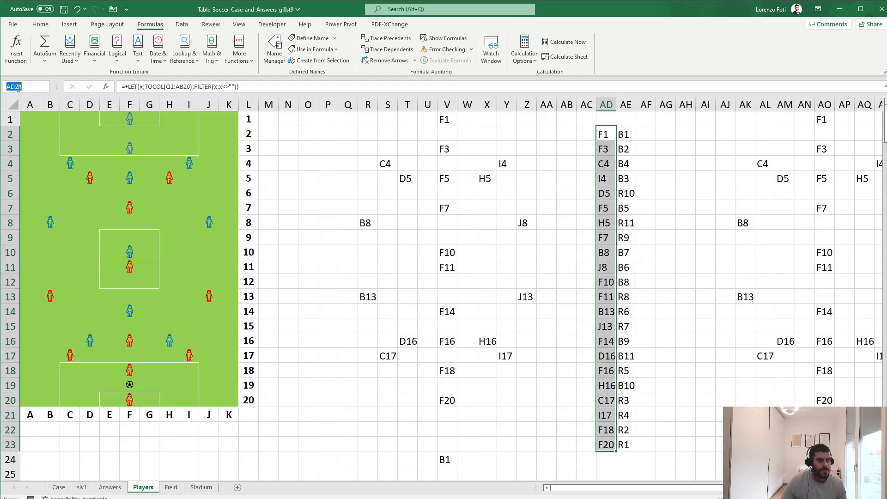
pyautogui.write('playersLoc')
pyautogui.press('Return')
pyautogui.press('Left')
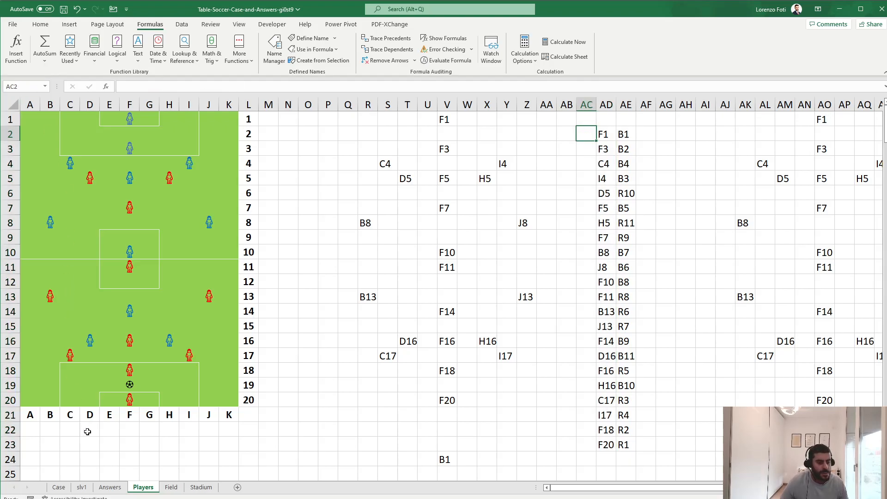
pyautogui.click(81, 487)
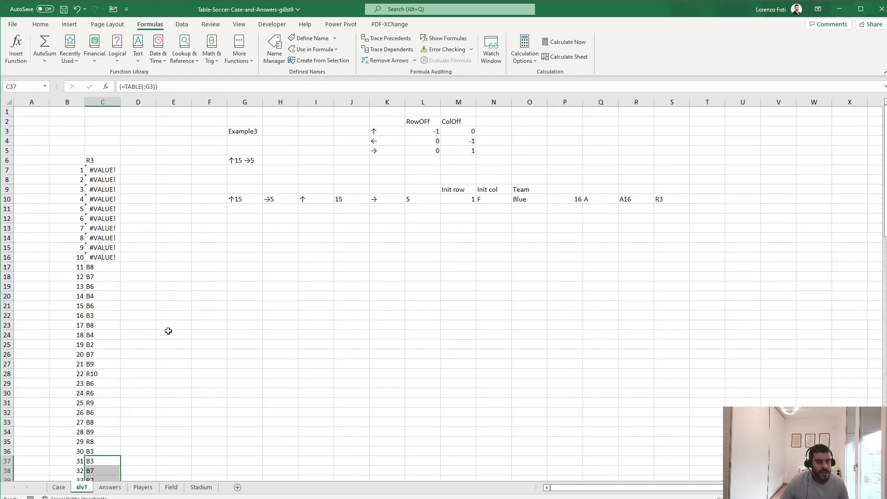
# Step: In T10, use XLOOKUP to find the S10 player code in playersCode and return its address from playersLoc
pyautogui.click(698, 200)
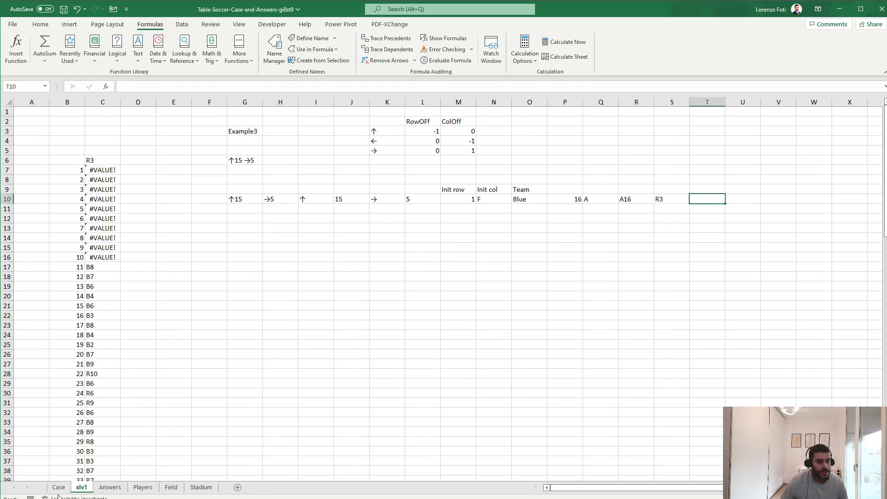
pyautogui.write('+XLOOKUP(')
pyautogui.press('Left')
pyautogui.write(';play')
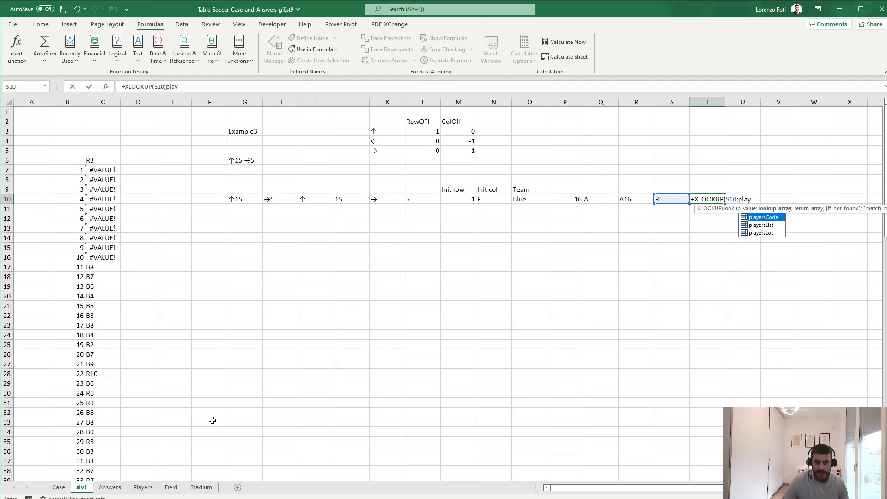
pyautogui.write('ersCode;pla')
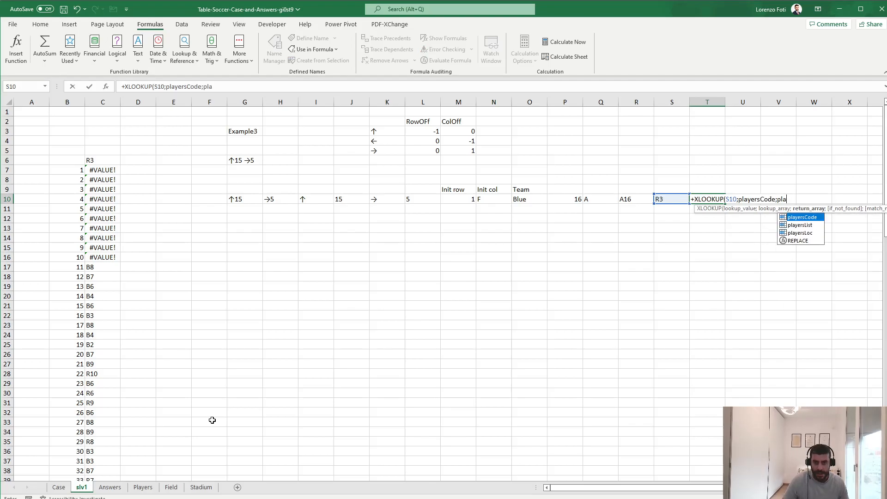
pyautogui.press('Down')
pyautogui.press('Down')
pyautogui.press('Tab')
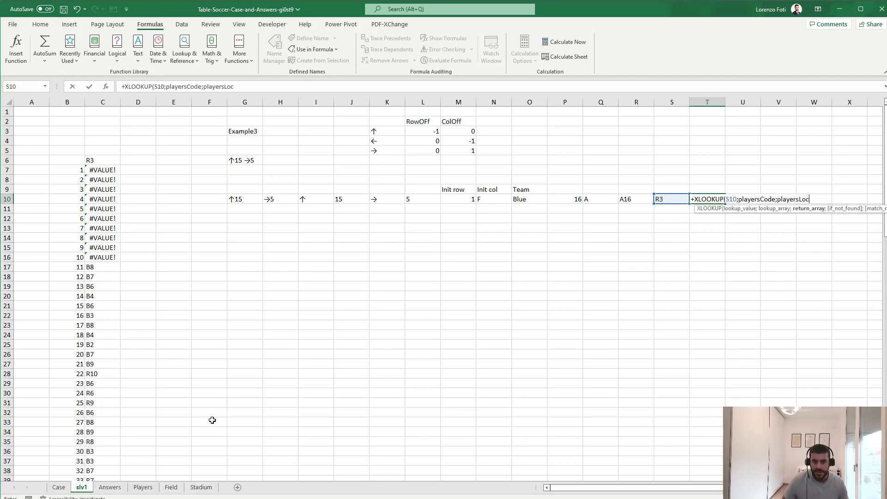
pyautogui.write('=')
pyautogui.press('BackSpace')
pyautogui.write(')')
pyautogui.press('Return')
pyautogui.press('Up')
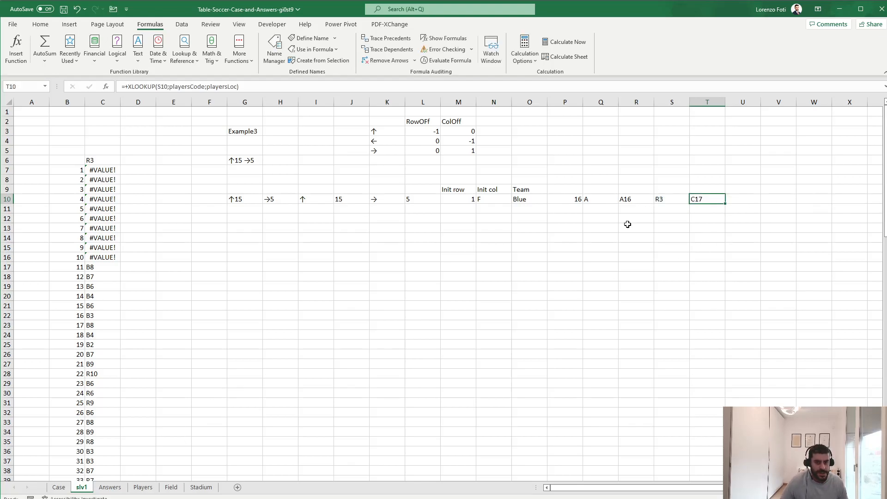
# Step: Check the looked-up player address C17 and the landing cell A16 against the Field sheet
pyautogui.click(172, 487)
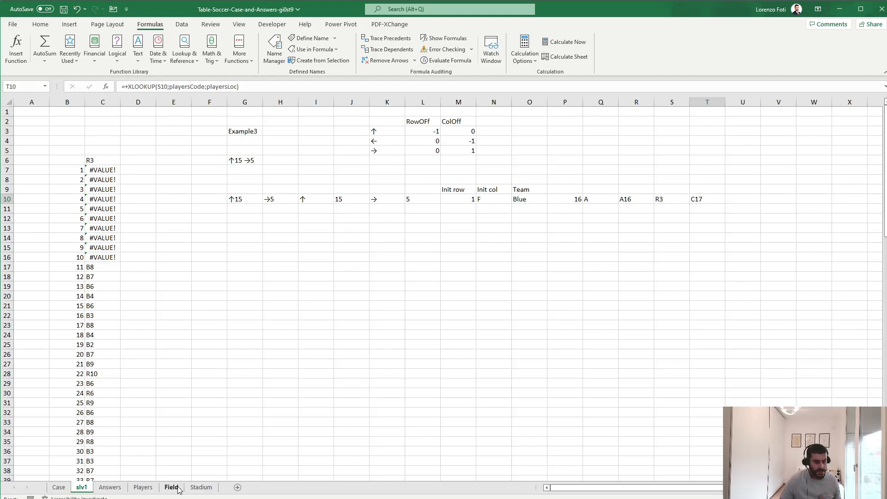
pyautogui.click(74, 356)
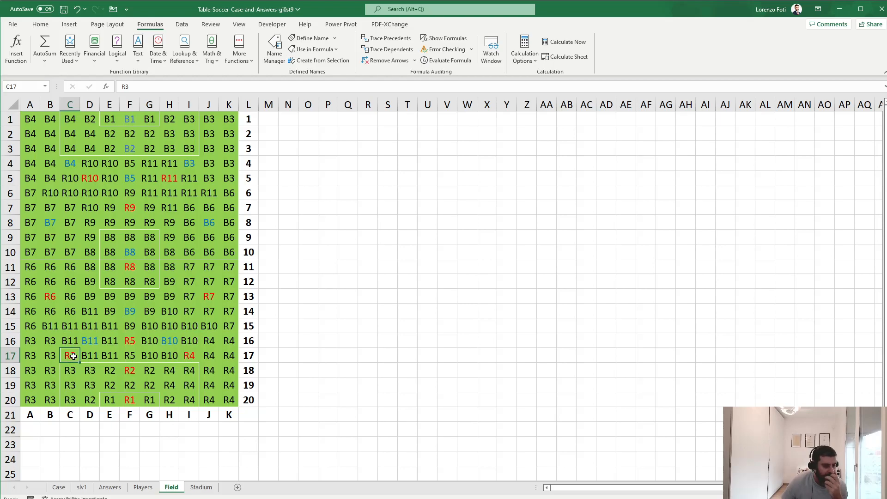
pyautogui.click(82, 487)
pyautogui.click(625, 208)
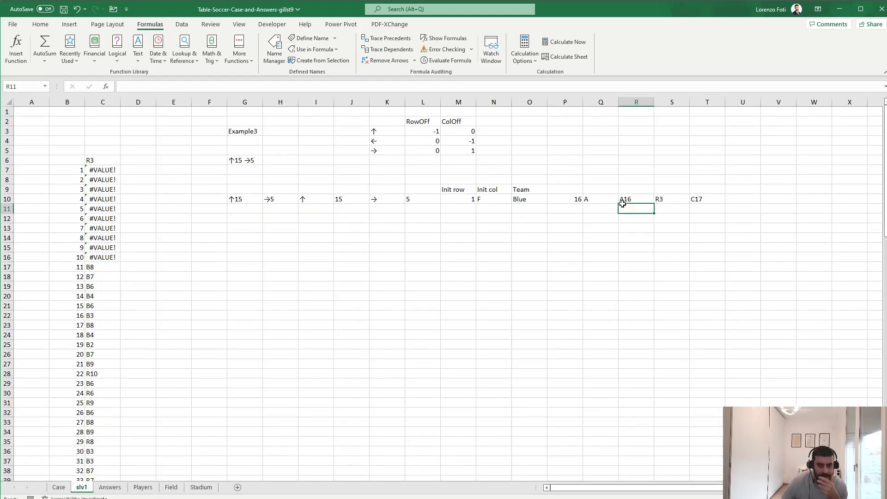
pyautogui.click(631, 198)
pyautogui.click(171, 487)
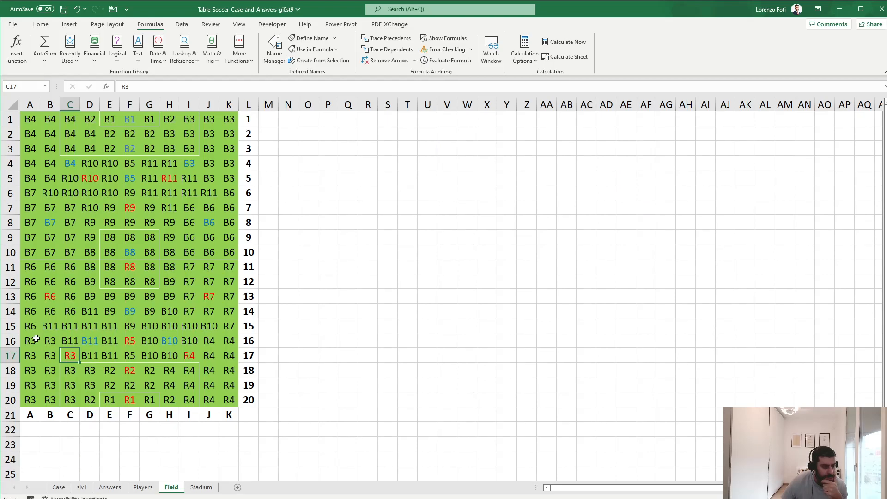
pyautogui.click(31, 340)
pyautogui.click(82, 487)
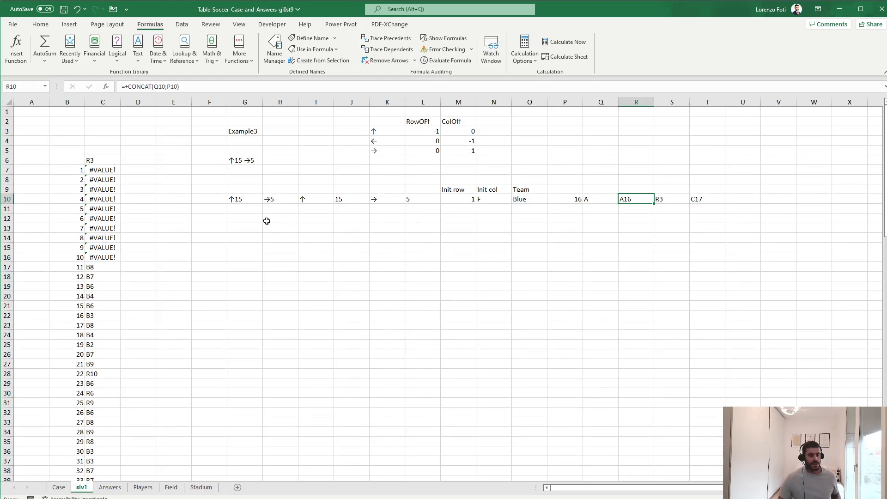
# Step: Change the game name in G3 to Example4 and compare its shots with the Level 4 row on the Case sheet
pyautogui.click(244, 161)
pyautogui.click(245, 129)
pyautogui.click(152, 84)
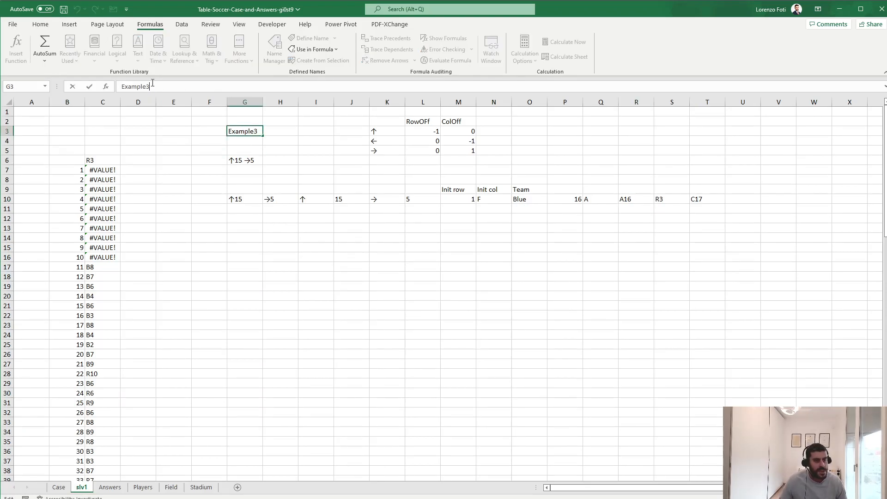
pyautogui.write('4')
pyautogui.press('Return')
pyautogui.press('Down')
pyautogui.press('Down')
pyautogui.hotkey('ctrl', 'pageup')
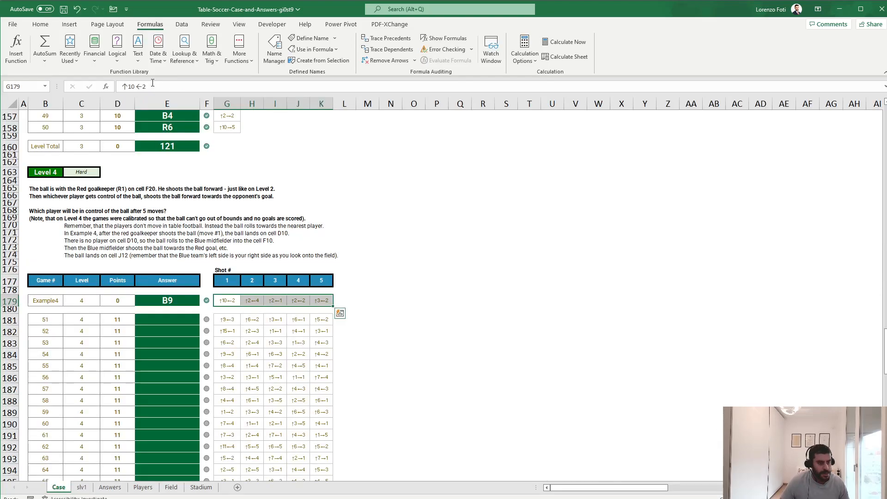
pyautogui.hotkey('ctrl', 'pagedown')
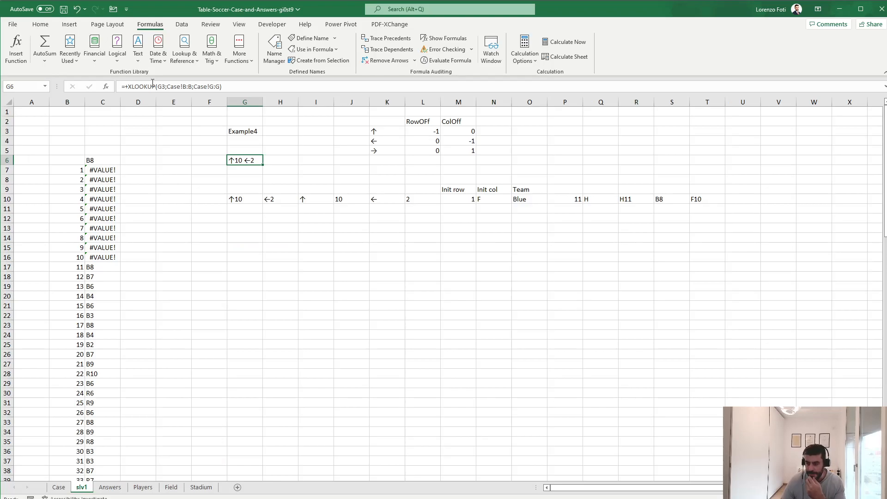
# Step: Extend the return range of the G6 XLOOKUP formula to Case!G:K so it covers all five shots
pyautogui.click(220, 86)
pyautogui.press('BackSpace')
pyautogui.write('K')
pyautogui.press('Return')
pyautogui.press('Up')
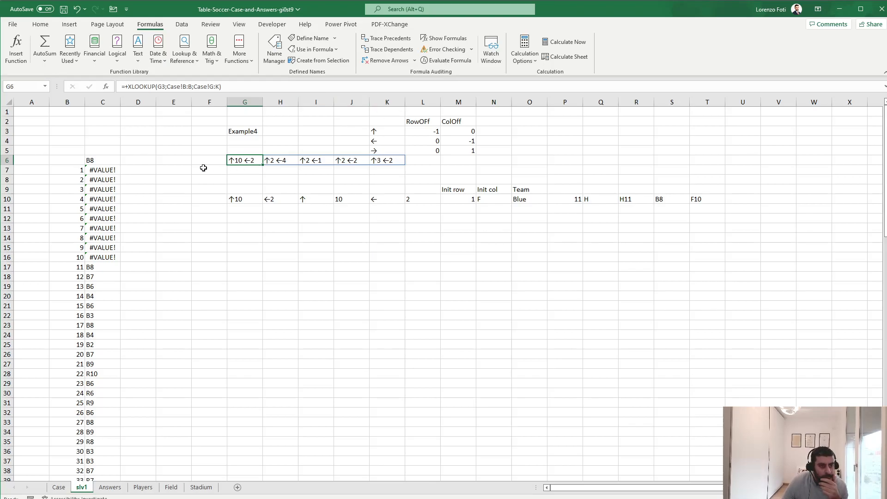
# Step: Insert three blank rows above row 6 of the slv1 sheet
pyautogui.click(165, 159)
pyautogui.hotkey('shift', 'space')
pyautogui.hotkey('ctrl', '+')
pyautogui.hotkey('ctrl', '+')
pyautogui.hotkey('ctrl', '+')
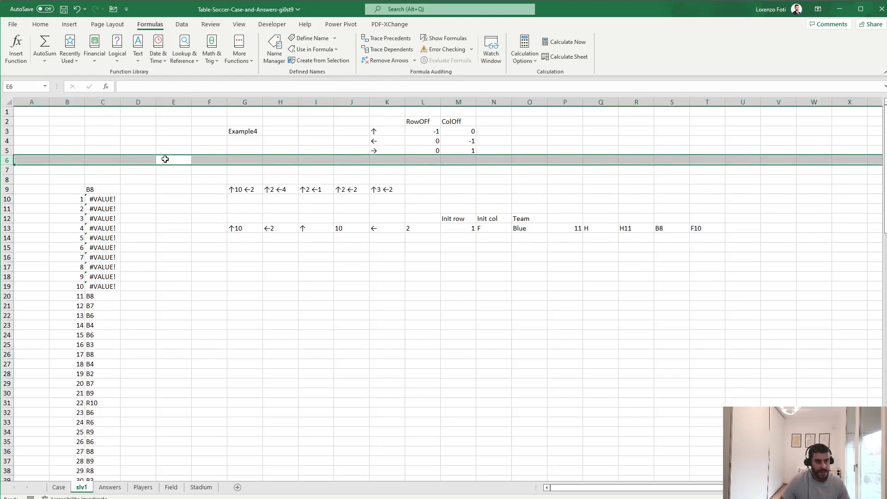
# Step: Try splitting the whole spilled range G9# with the G13 TEXTSPLIT formula, and undo the change
pyautogui.press('Left')
pyautogui.press('Left')
pyautogui.press('Right')
pyautogui.press('Right')
pyautogui.press('Down')
pyautogui.press('Down')
pyautogui.press('Right')
pyautogui.press('Right')
pyautogui.press('Down')
pyautogui.press('Down')
pyautogui.press('Down')
pyautogui.press('Down')
pyautogui.press('Down')
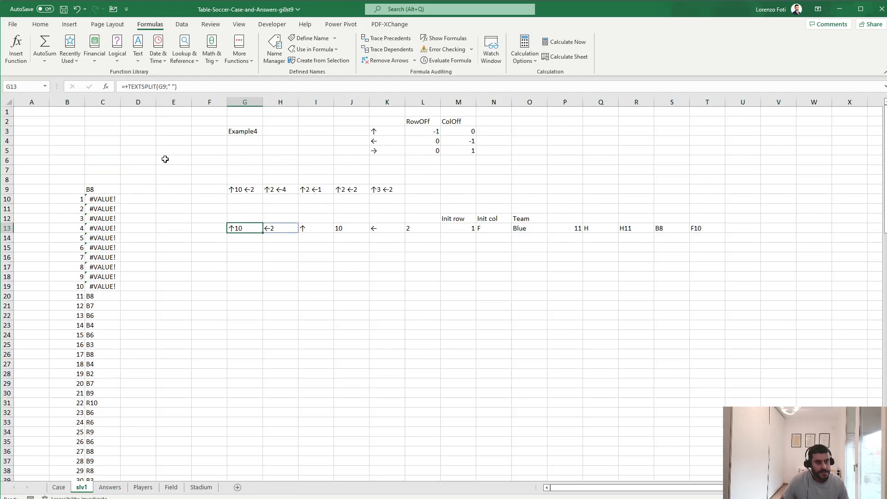
pyautogui.press('F2')
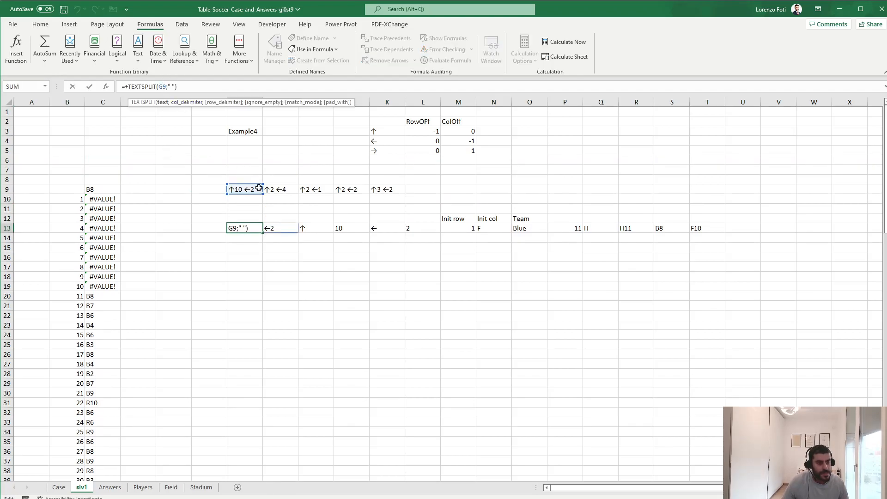
pyautogui.moveTo(262, 193); pyautogui.dragTo(406, 193)
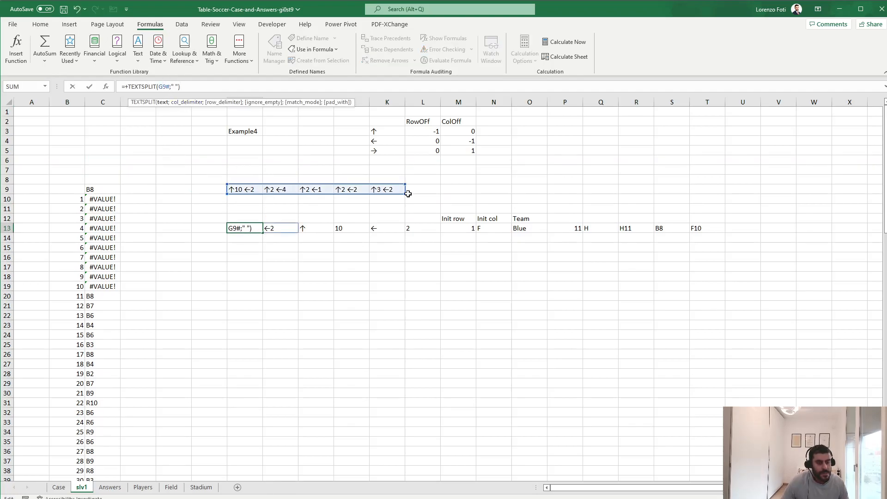
pyautogui.press('Return')
pyautogui.press('Up')
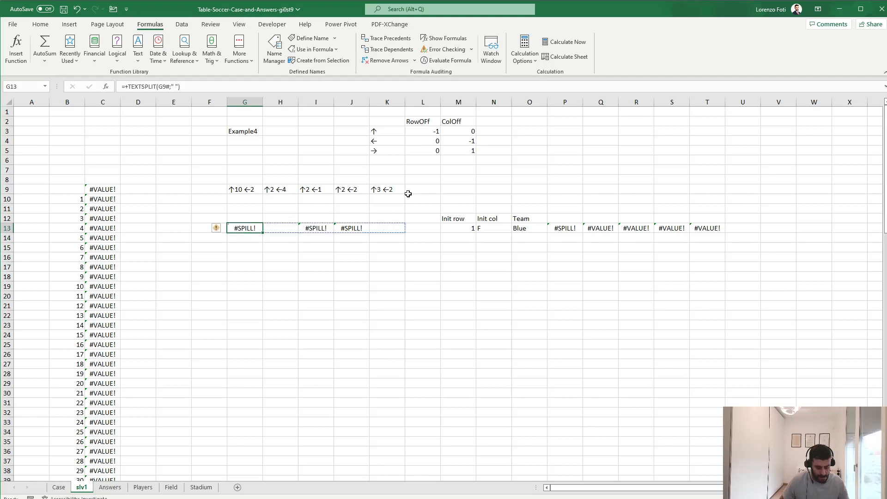
pyautogui.hotkey('ctrl', 'z')
# Step: Enter a TRANSPOSE formula in F13 that lists the spilled shots of G9# vertically
pyautogui.press('Left')
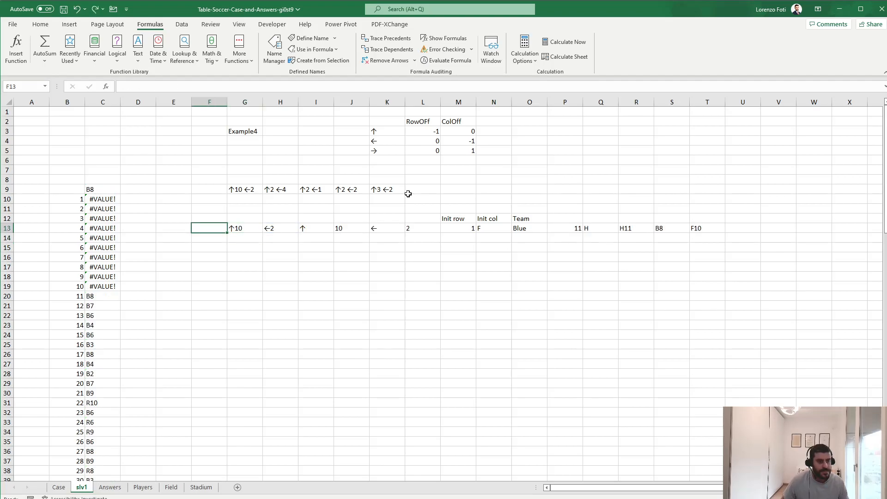
pyautogui.write('+tr')
pyautogui.press('Tab')
pyautogui.hotkey('ctrl', 'Up')
pyautogui.press('Down')
pyautogui.press('Down')
pyautogui.press('Down')
pyautogui.press('Down')
pyautogui.press('Down')
pyautogui.press('Down')
pyautogui.press('Down')
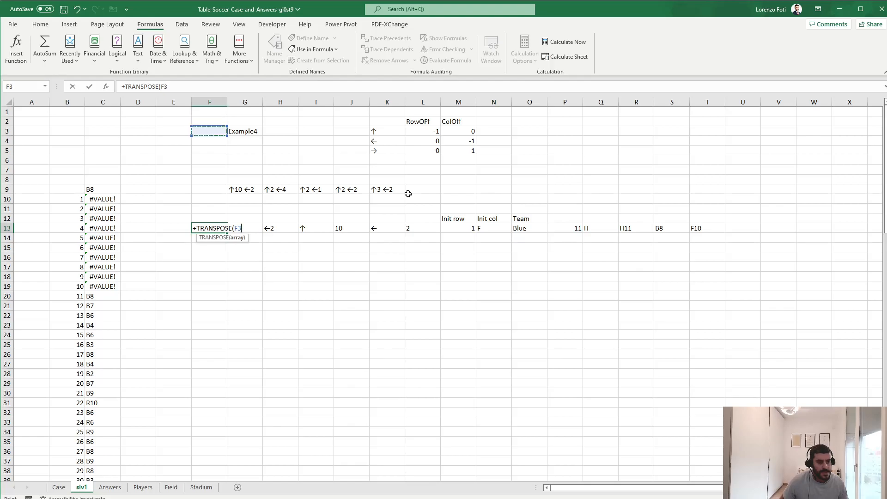
pyautogui.press('Right')
pyautogui.press('Down')
pyautogui.hotkey('ctrl', 'shift', 'Right')
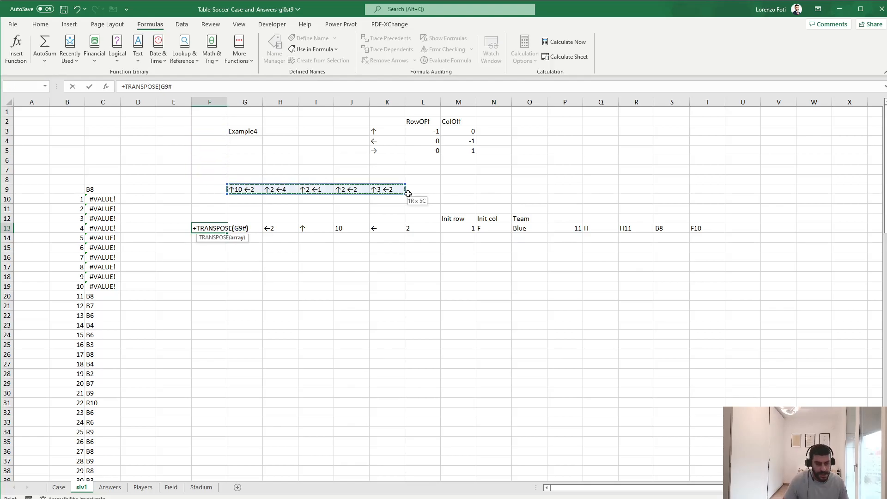
pyautogui.press('Return')
pyautogui.press('Up')
pyautogui.press('Right')
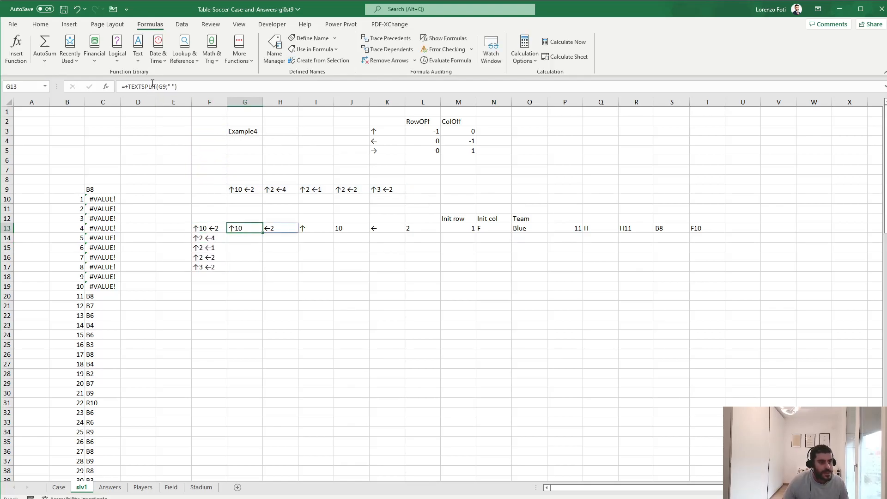
# Step: Change the text reference in the G13 TEXTSPLIT formula from G9 to F13
pyautogui.doubleClick(160, 86)
pyautogui.click(218, 221)
pyautogui.click(218, 226)
pyautogui.press('Return')
pyautogui.press('Up')
pyautogui.press('Right')
pyautogui.press('Left')
pyautogui.hotkey('ctrl', 'shift', 'Right')
pyautogui.press('Left')
# Step: Move the block that starts with the Init row heading, M12:T13, one column over to N12:U13
pyautogui.press('Down')
pyautogui.press('Right')
pyautogui.press('Right')
pyautogui.press('Right')
pyautogui.press('Right')
pyautogui.press('Right')
pyautogui.press('Right')
pyautogui.press('Right')
pyautogui.press('Up')
pyautogui.press('Left')
pyautogui.press('Up')
pyautogui.press('Right')
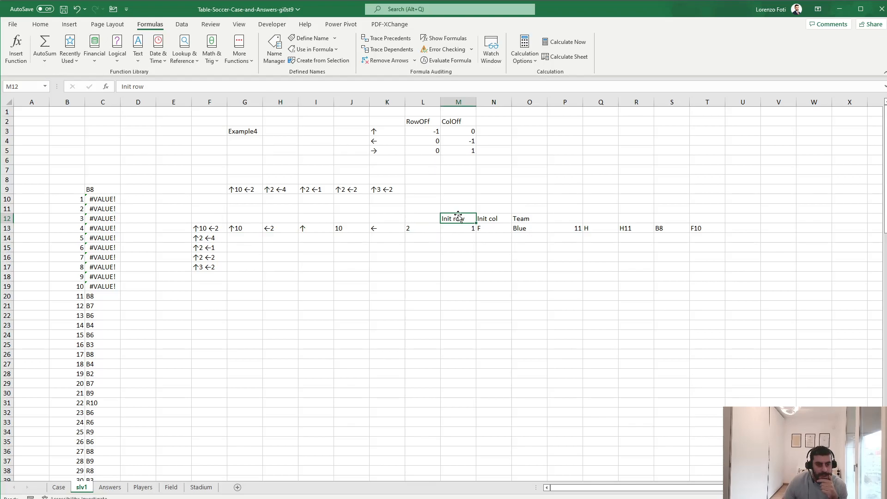
pyautogui.moveTo(461, 218); pyautogui.dragTo(761, 232)
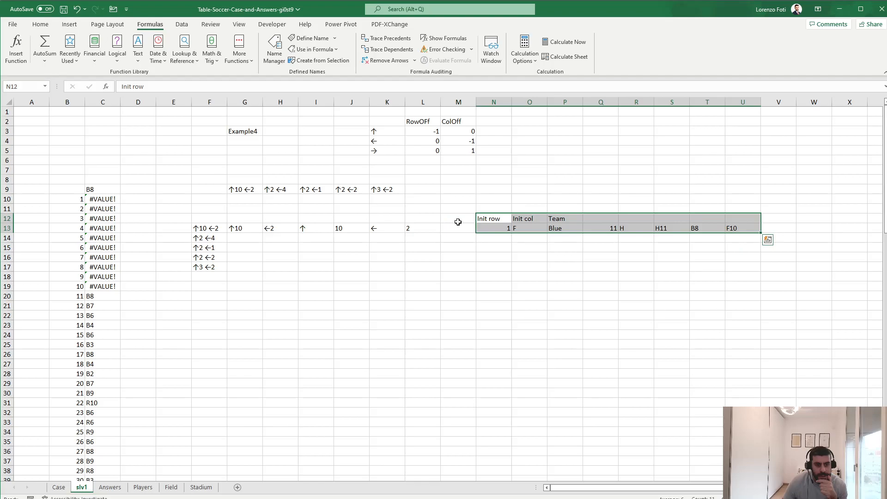
# Step: Add the heading Init in M12 and enter the Level 4 starting cell F20 in M13
pyautogui.click(457, 220)
pyautogui.write('Init')
pyautogui.press('Return')
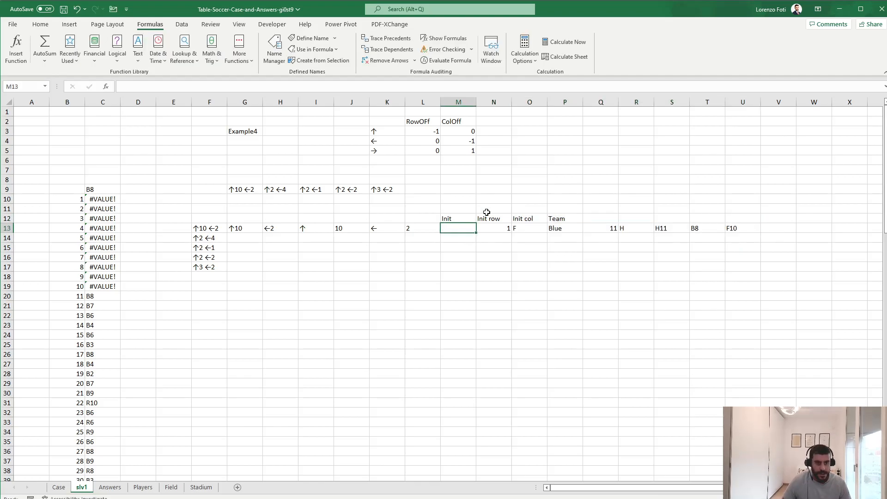
pyautogui.click(59, 487)
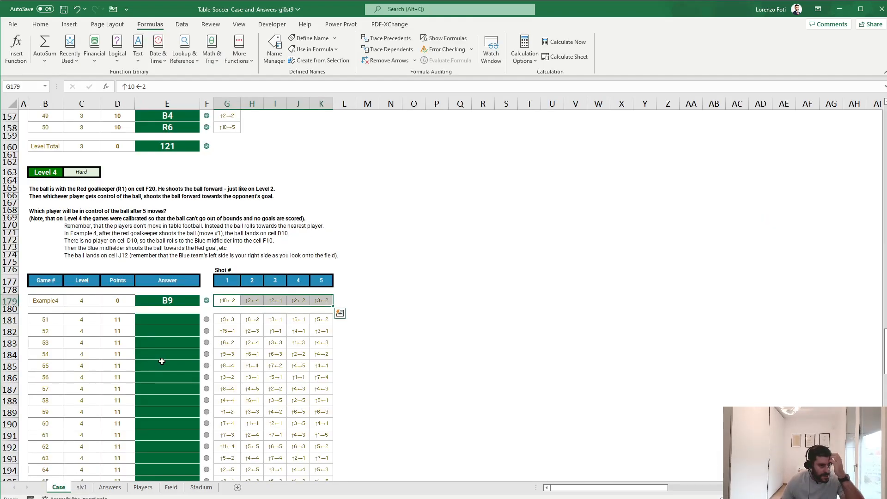
pyautogui.click(82, 487)
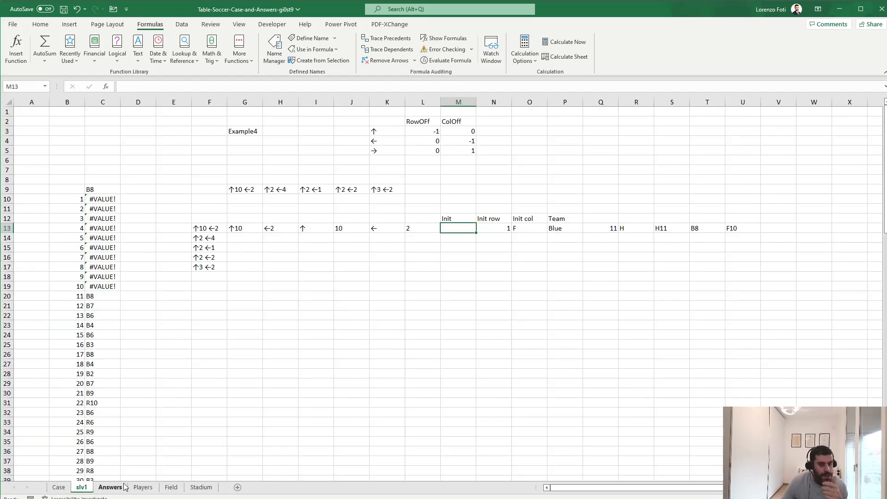
pyautogui.write('F20')
pyautogui.press('Tab')
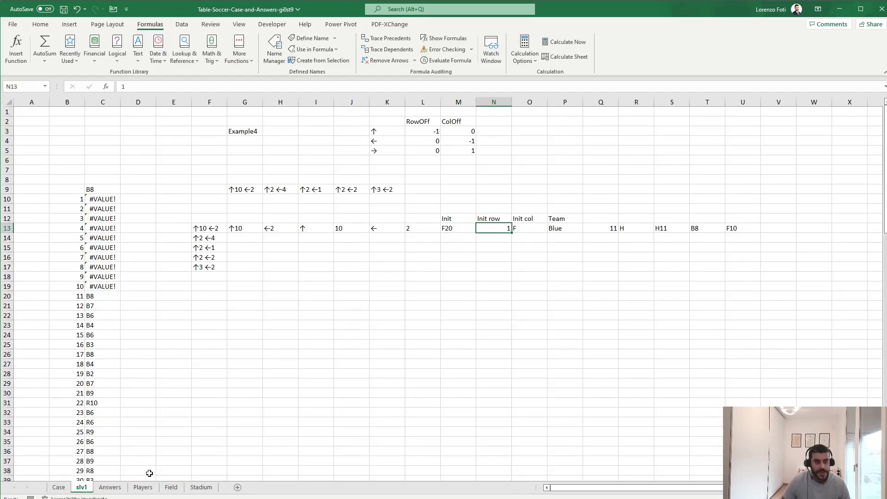
# Step: Replace the Init col value in O13 with a LEFT formula that extracts the column letter from M13
pyautogui.press('Tab')
pyautogui.write('+left(')
pyautogui.press('Left')
pyautogui.press('Left')
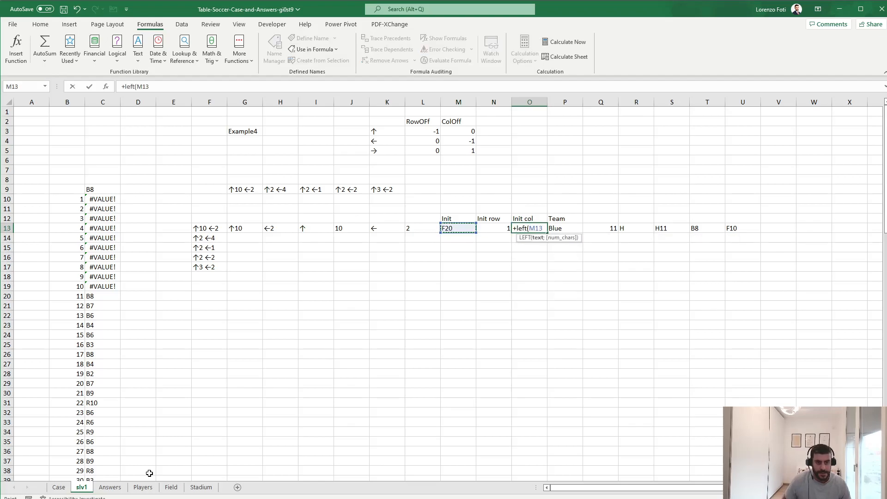
pyautogui.press('Return')
pyautogui.press('Up')
# Step: Replace the Init row value in N13 with a SUBSTITUTE formula that removes the O13 column letter from M13
pyautogui.press('Left')
pyautogui.write('+sub')
pyautogui.press('Tab')
pyautogui.hotkey('ctrl', 'Left')
pyautogui.press('Right')
pyautogui.press('Right')
pyautogui.press('Right')
pyautogui.press('Right')
pyautogui.press('Right')
pyautogui.press('Right')
pyautogui.press('Right')
pyautogui.write(';')
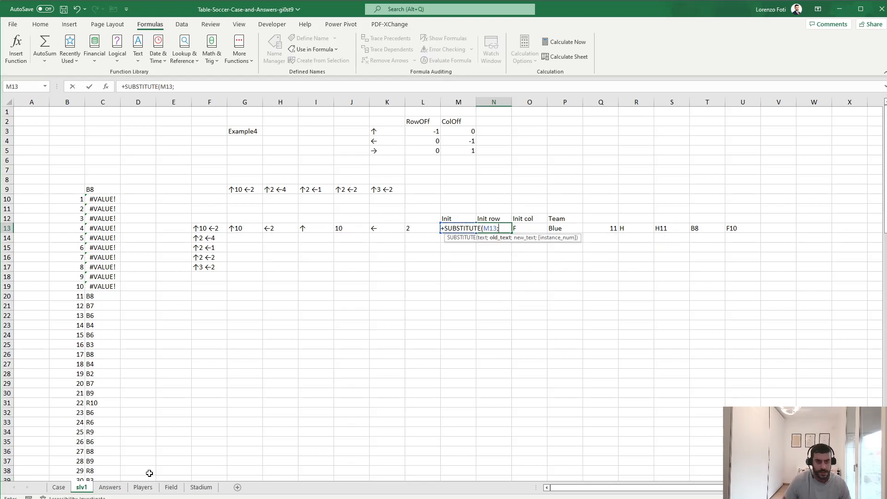
pyautogui.press('Right')
pyautogui.write('M;"')
pyautogui.press('BackSpace')
pyautogui.press('BackSpace')
pyautogui.write(';""')
pyautogui.press('Return')
pyautogui.press('Up')
# Step: Review the row 13 formulas and the Team value in P13, and check the Level 4 rules for the starting team
pyautogui.press('Left')
pyautogui.press('Right')
pyautogui.press('Right')
pyautogui.press('Right')
pyautogui.press('Right')
pyautogui.press('Right')
pyautogui.press('Right')
pyautogui.press('Right')
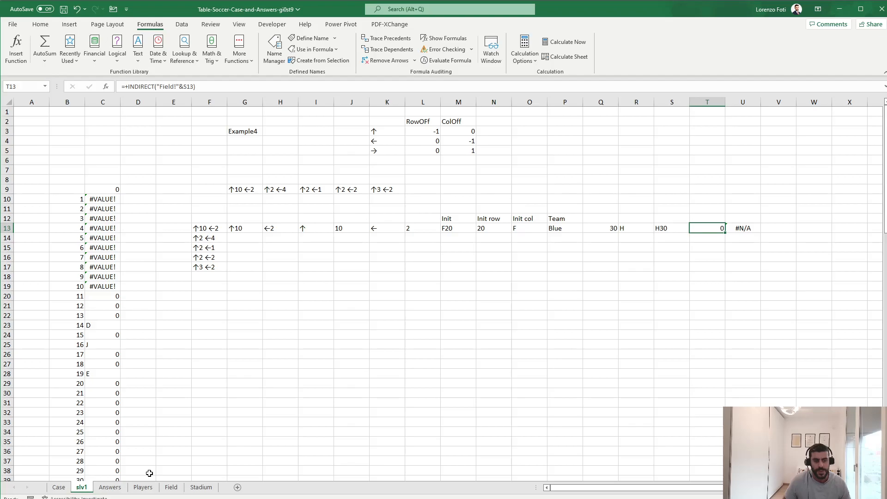
pyautogui.press('Left')
pyautogui.press('Left')
pyautogui.press('Left')
pyautogui.press('Left')
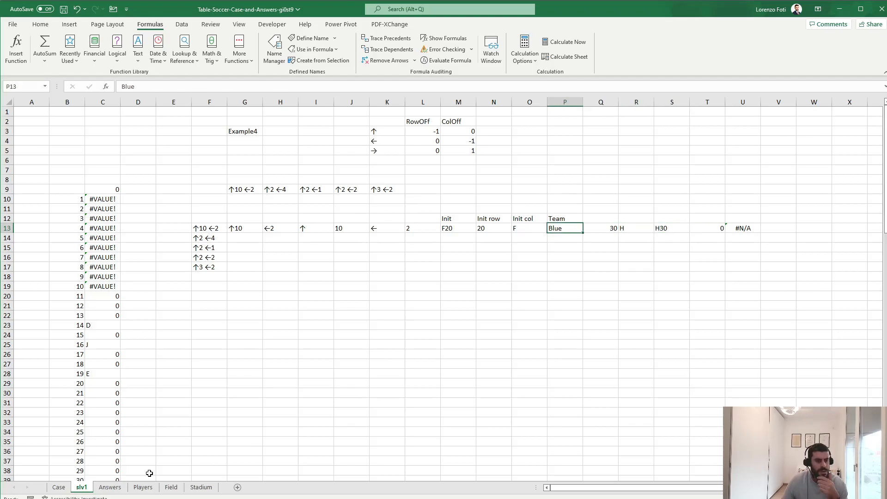
pyautogui.click(57, 487)
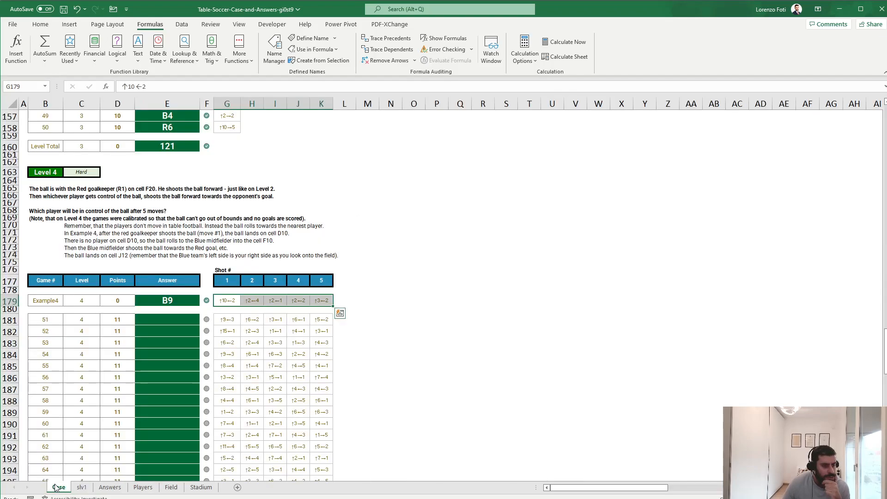
pyautogui.click(81, 488)
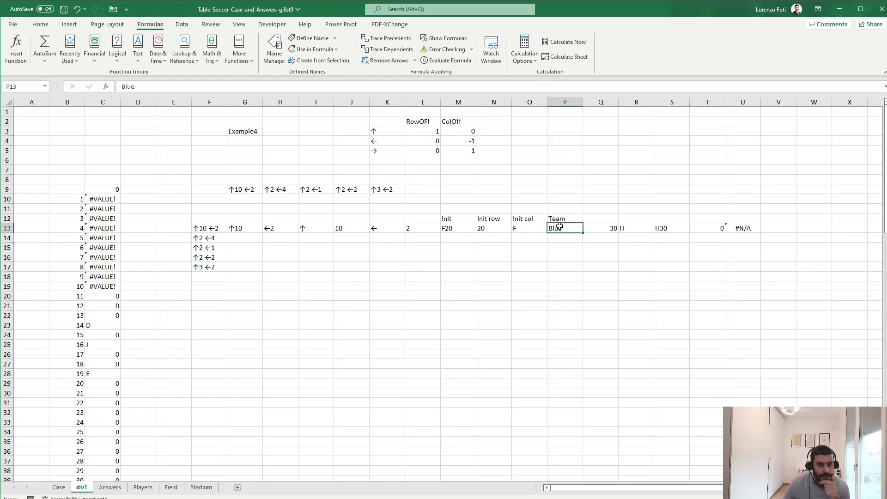
# Step: Evaluate the new-row formula in Q13 part by part, from the starting row through the XLOOKUP offset and team multiplier
pyautogui.click(597, 228)
pyautogui.click(267, 86)
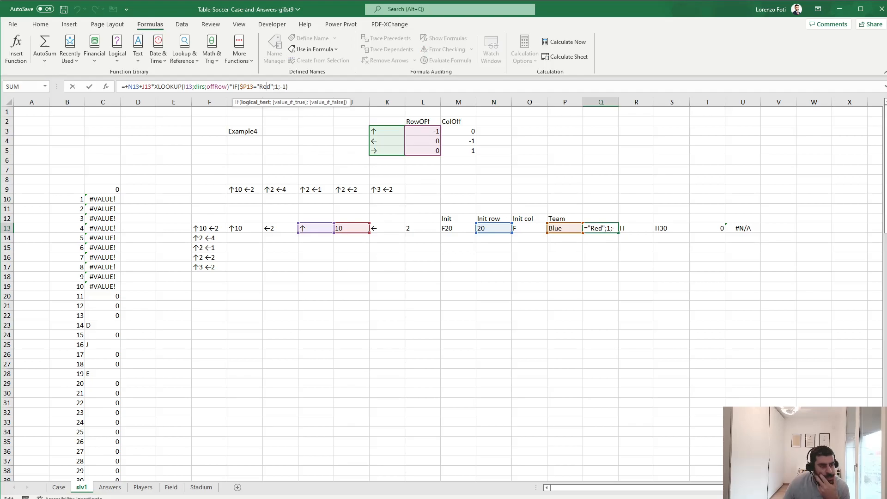
pyautogui.press('Escape')
pyautogui.click(446, 60)
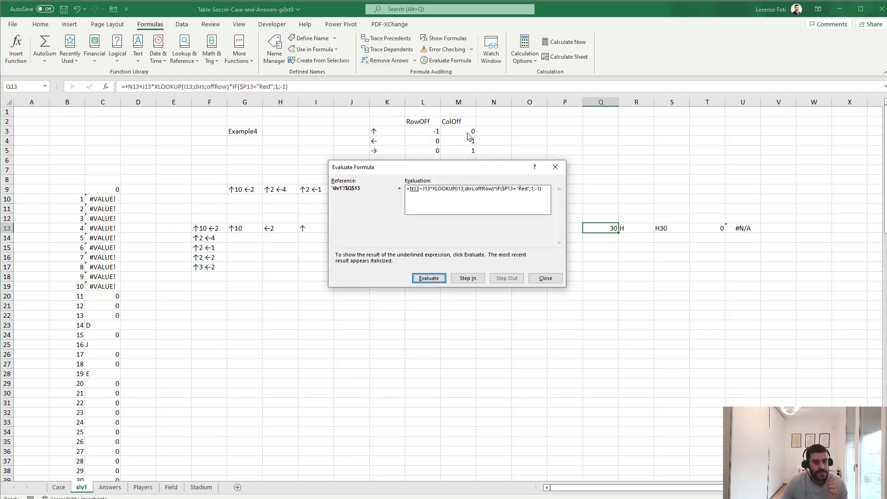
pyautogui.click(429, 278)
pyautogui.click(436, 280)
pyautogui.click(437, 280)
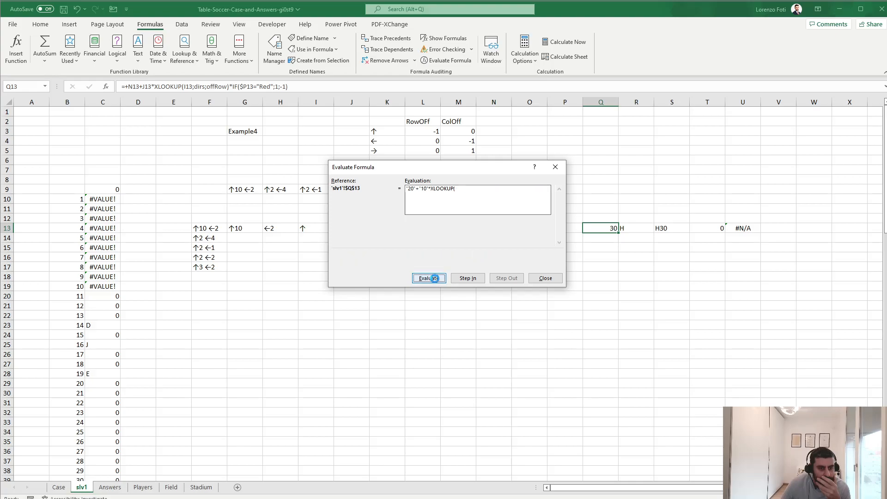
pyautogui.click(436, 280)
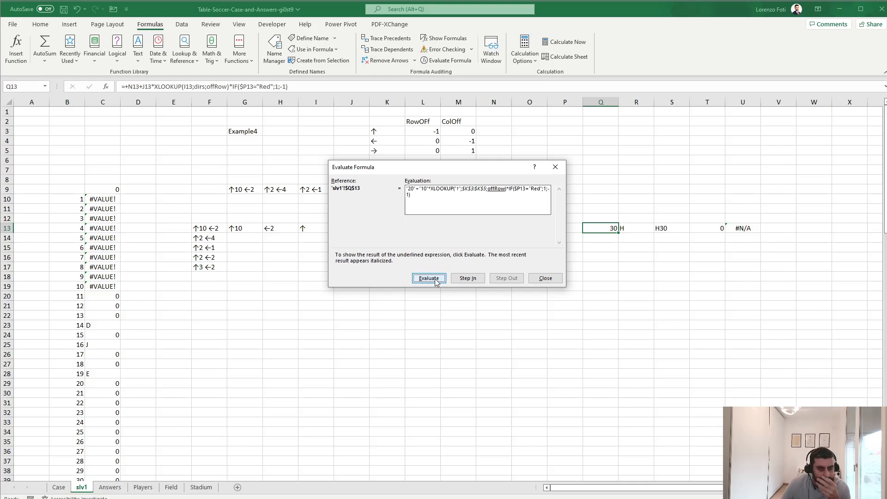
pyautogui.click(436, 281)
pyautogui.click(436, 281)
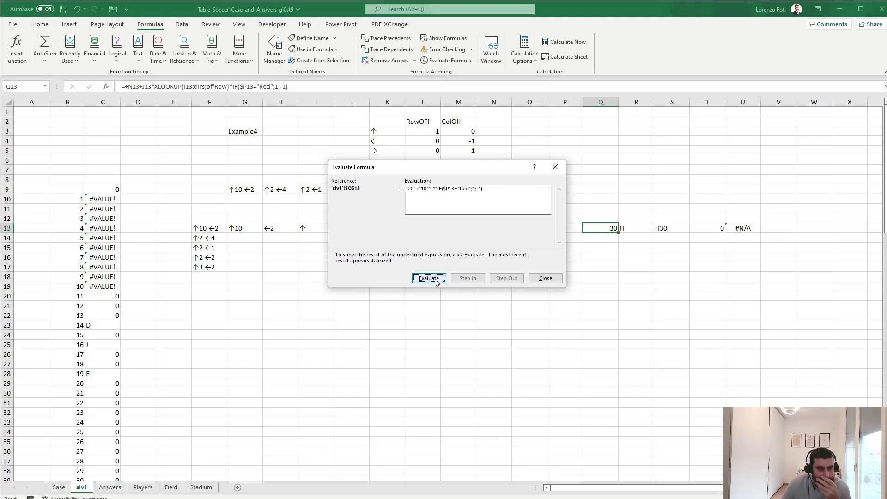
pyautogui.click(436, 281)
pyautogui.click(436, 281)
pyautogui.click(437, 280)
pyautogui.click(436, 280)
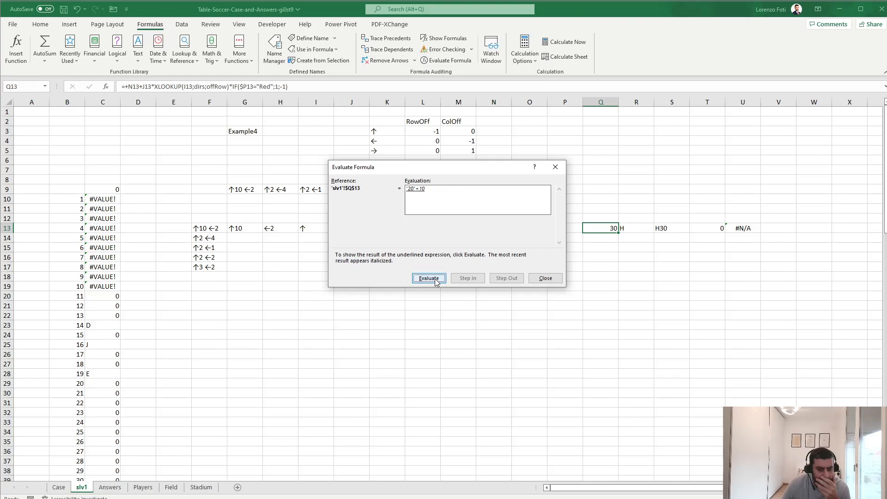
pyautogui.click(546, 278)
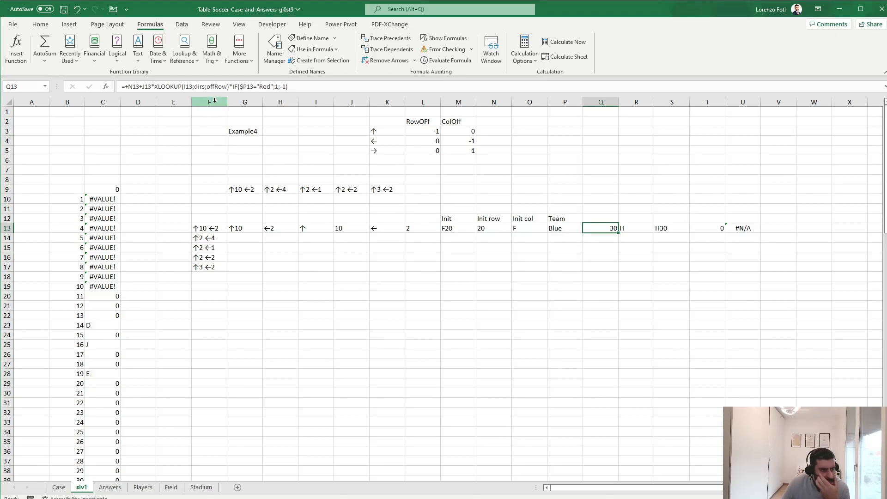
# Step: Re-evaluate the Q13 formula up to its IF condition to check how the P13 team value sets the direction sign
pyautogui.click(172, 87)
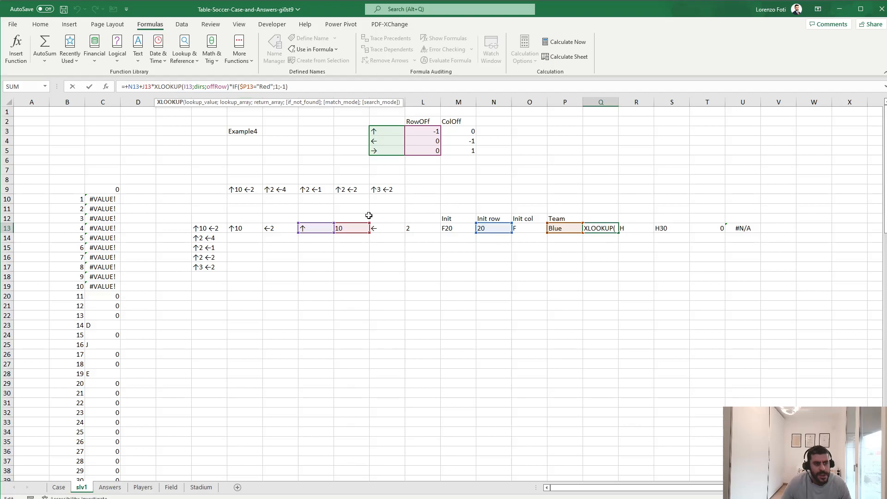
pyautogui.hotkey('ctrl', 'Return')
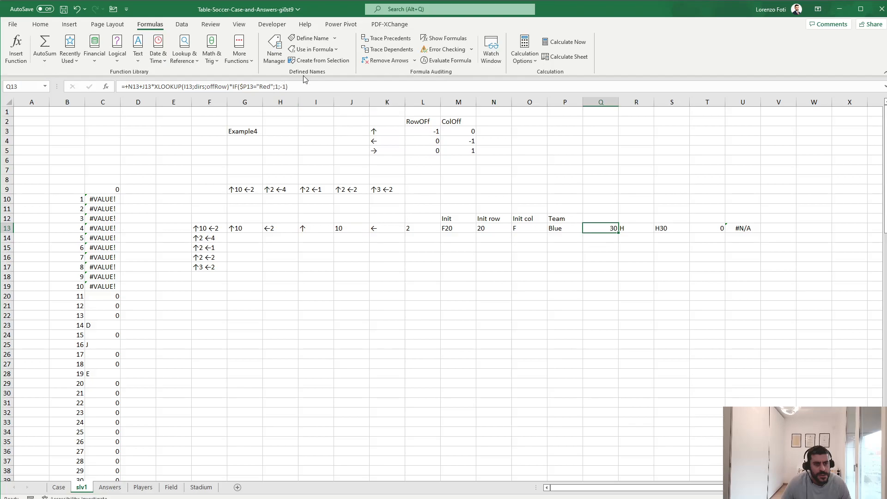
pyautogui.click(436, 60)
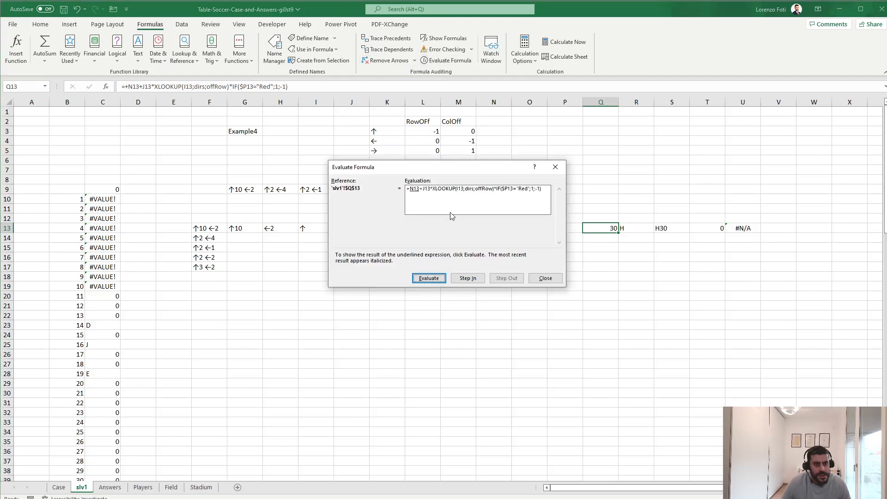
pyautogui.click(437, 279)
pyautogui.click(437, 279)
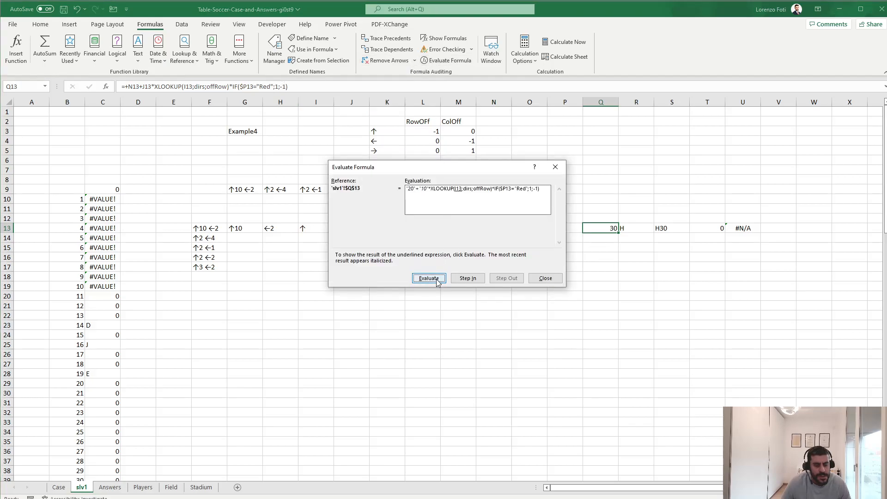
pyautogui.click(437, 279)
pyautogui.click(437, 278)
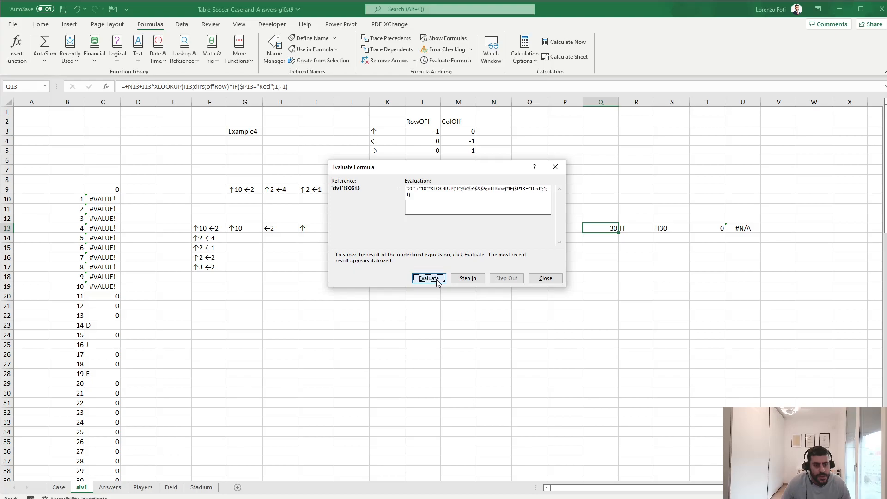
pyautogui.click(437, 279)
pyautogui.click(437, 279)
pyautogui.click(437, 278)
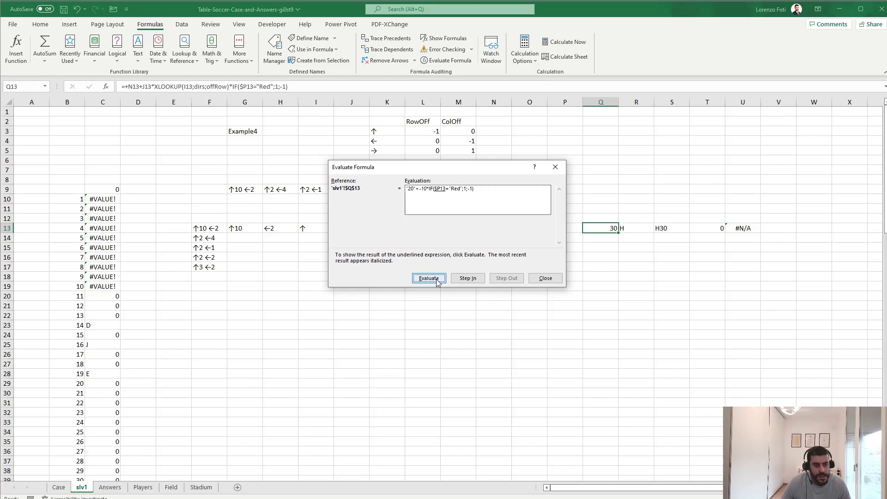
pyautogui.click(437, 279)
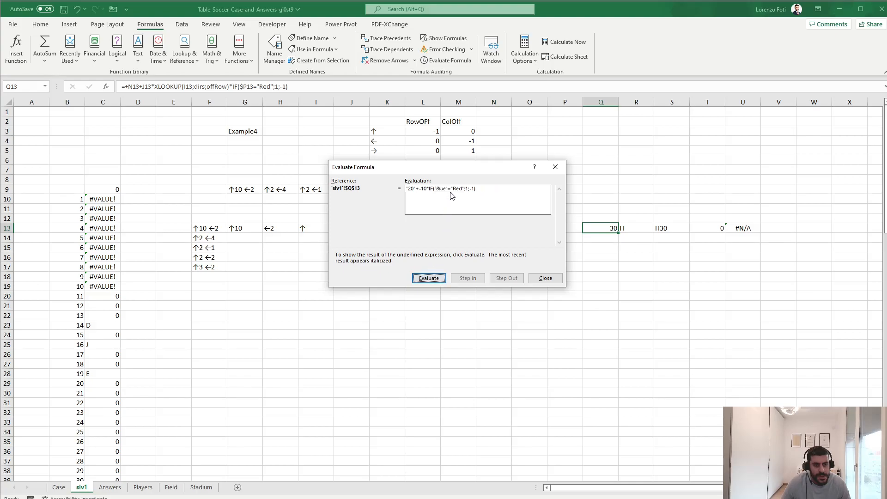
pyautogui.click(431, 279)
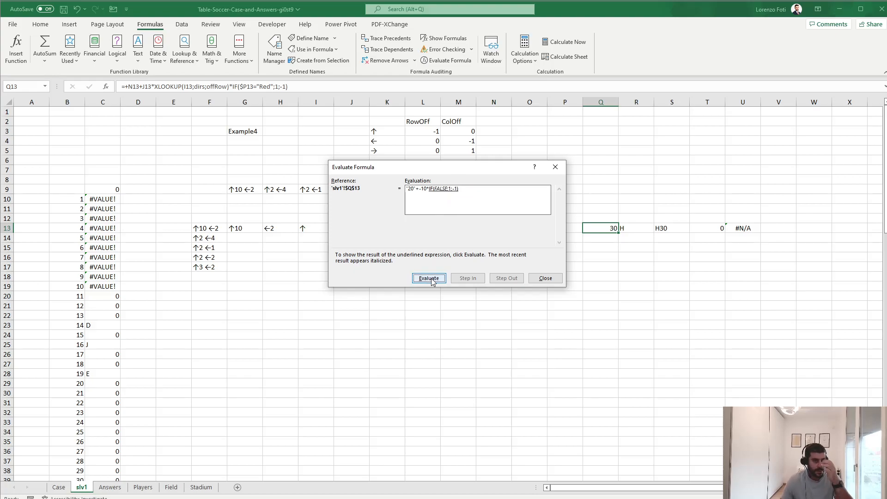
pyautogui.click(545, 278)
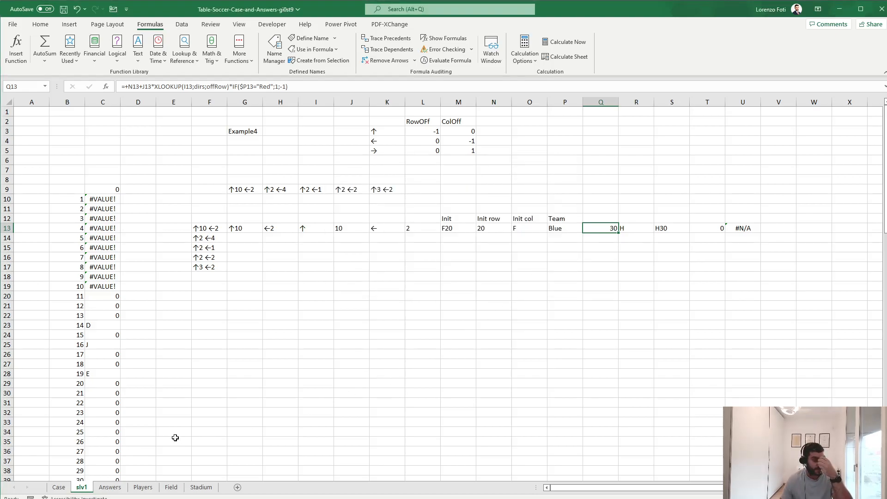
# Step: Check the Field and Players sheets against the M13 starting cell and P13 Team value on slv1 to determine the starting player's team
pyautogui.click(171, 487)
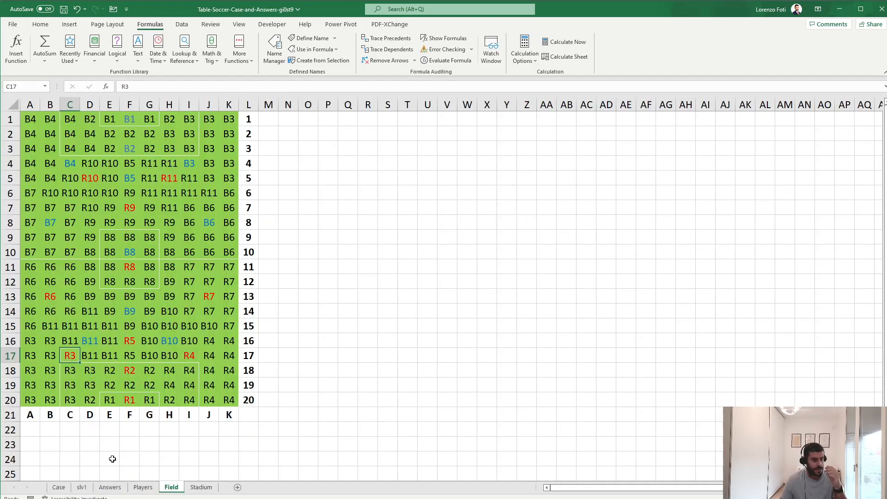
pyautogui.click(139, 488)
pyautogui.click(81, 488)
pyautogui.click(564, 231)
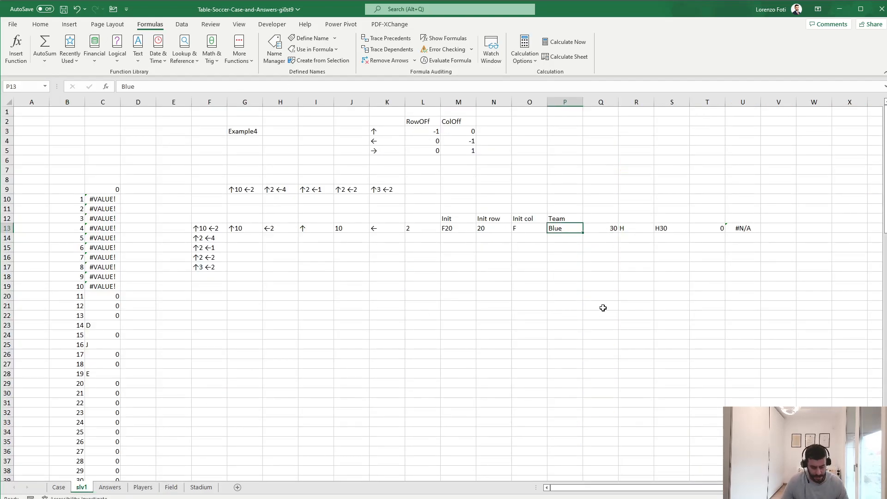
pyautogui.write('Re')
pyautogui.press('Escape')
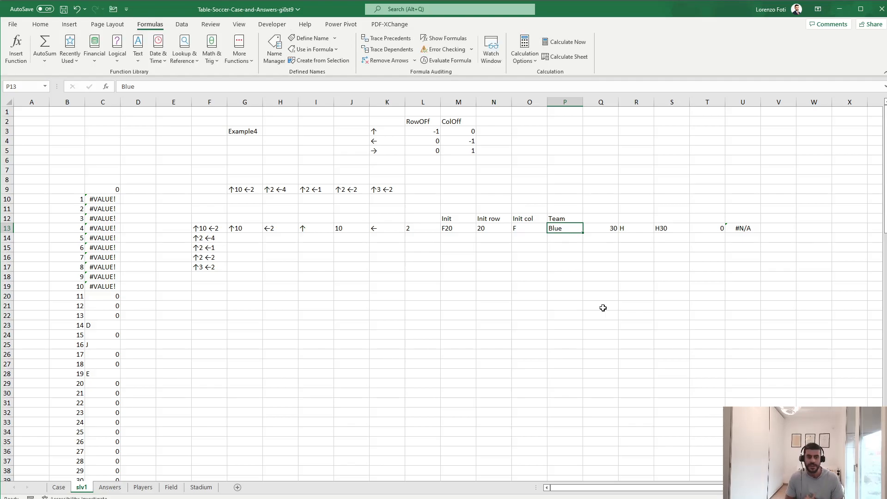
pyautogui.click(457, 227)
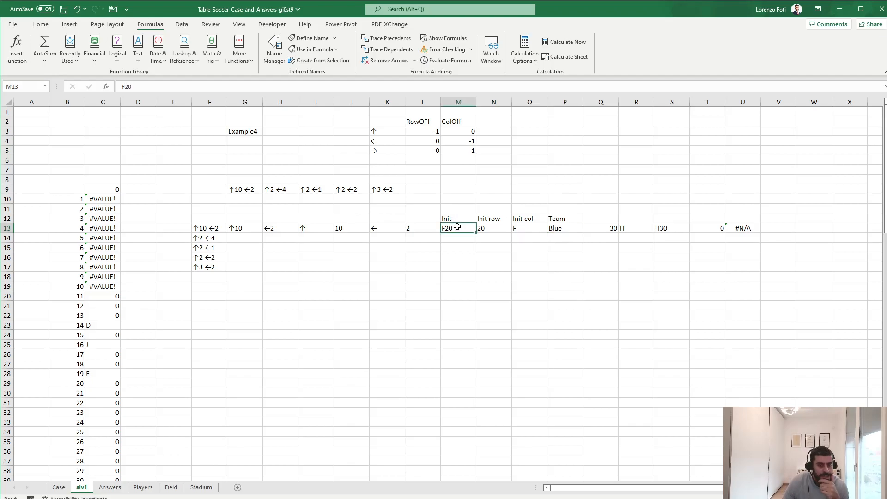
pyautogui.click(572, 228)
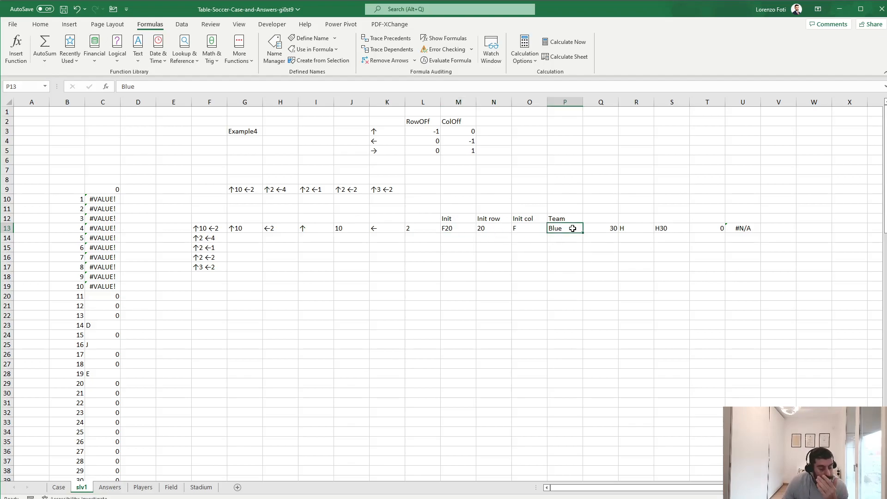
# Step: Insert a new column before the Team column on slv1 and add the heading Player in P12
pyautogui.hotkey('ctrl', 'space')
pyautogui.hotkey('ctrl', '+')
pyautogui.press('Up')
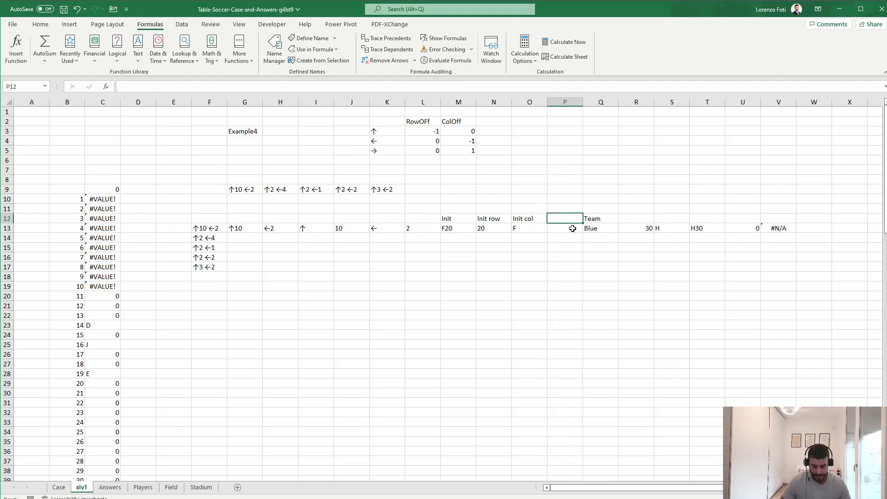
pyautogui.write('Player')
# Step: Enter =+INDIRECT("Field!"&M13) in P13 to look up the player controlling the starting cell on the Field sheet
pyautogui.click(572, 228)
pyautogui.write('+')
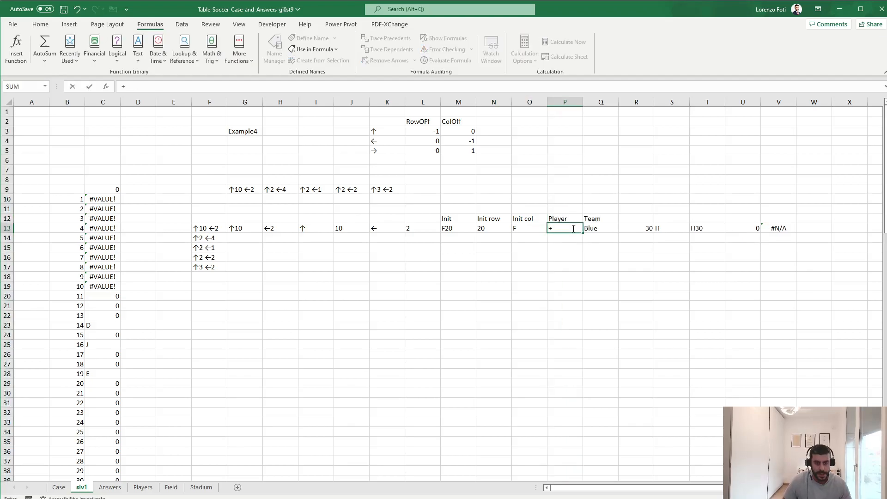
pyautogui.write('ind')
pyautogui.press('Down')
pyautogui.press('Tab')
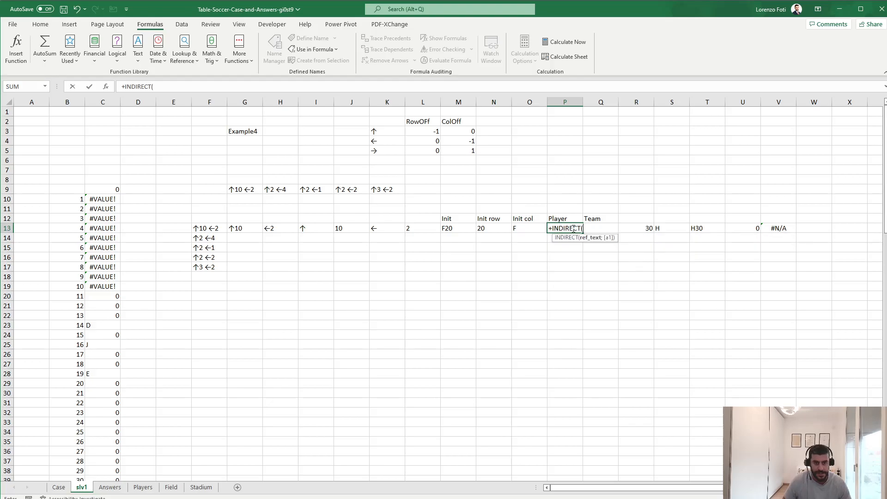
pyautogui.press('Left')
pyautogui.press('Left')
pyautogui.press('BackSpace')
pyautogui.press('BackSpace')
pyautogui.press('BackSpace')
pyautogui.write('"M')
pyautogui.press('BackSpace')
pyautogui.write('Field!"&')
pyautogui.press('Left')
pyautogui.press('Left')
pyautogui.press('Left')
pyautogui.press('Left')
pyautogui.press('Right')
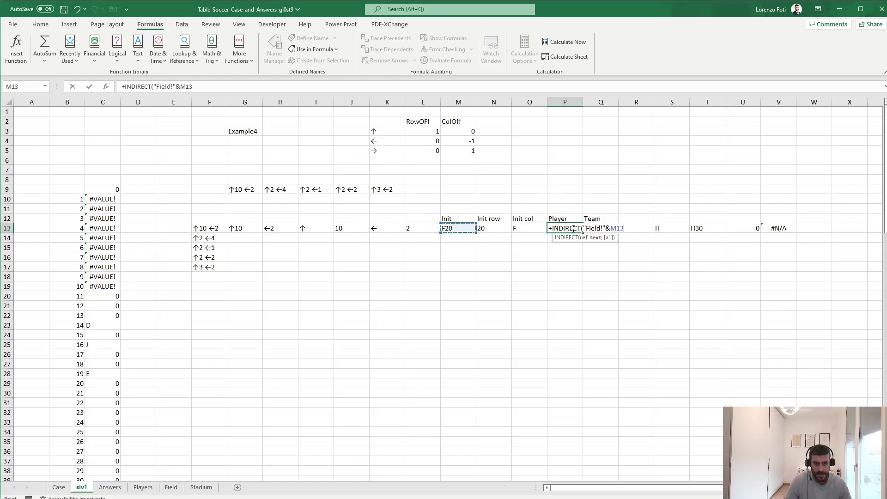
pyautogui.write(')')
pyautogui.press('Return')
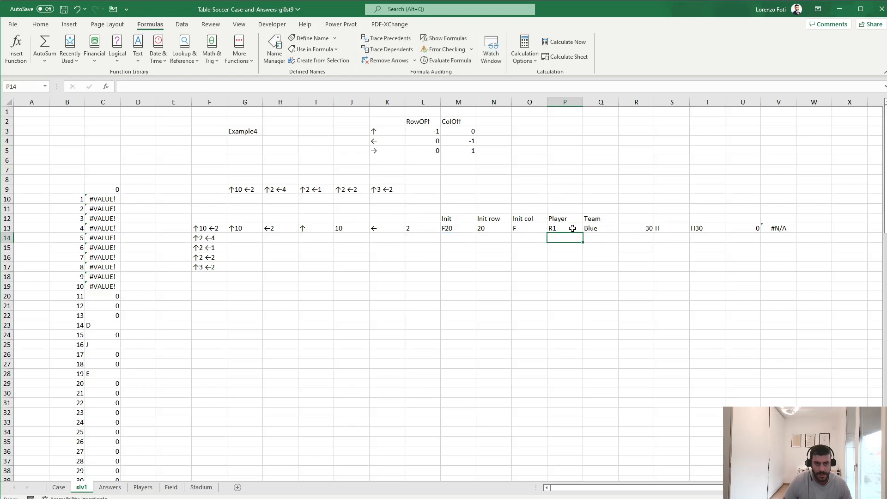
# Step: Replace the Team value in Q13 with =+IF(LEFT(P13)="R";"Red";"Blue") to derive the team from the player code
pyautogui.press('Up')
pyautogui.press('Right')
pyautogui.write('+if')
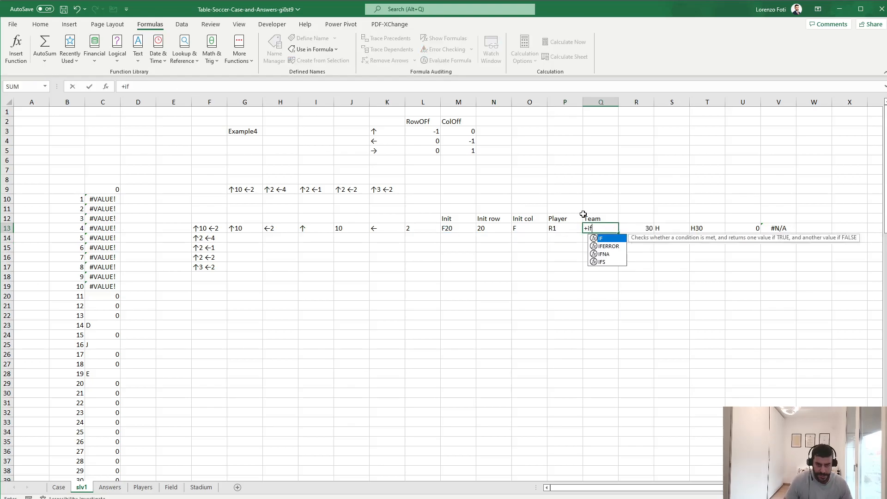
pyautogui.write('(left(')
pyautogui.press('Left')
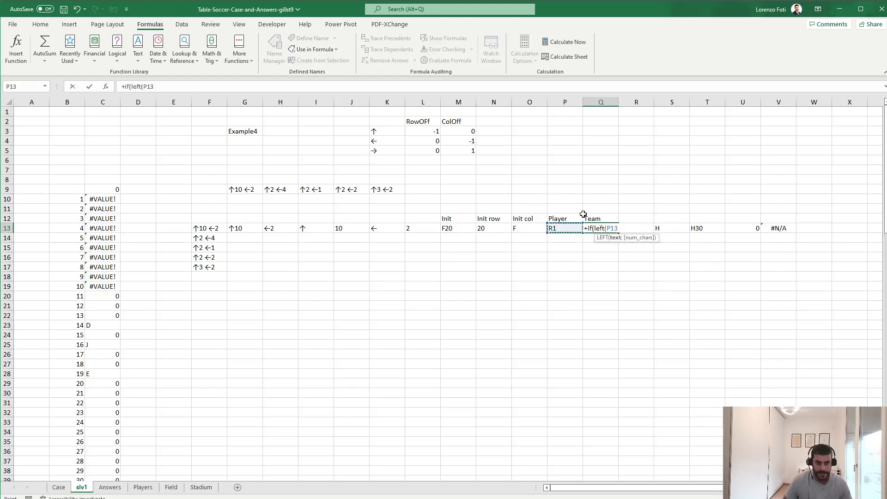
pyautogui.write(')="R";"Re')
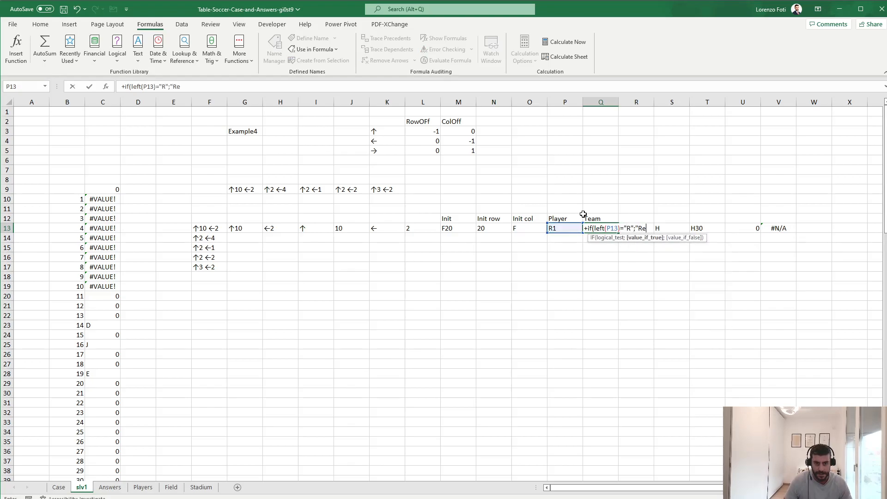
pyautogui.write('d";"Bu')
pyautogui.write('ue")')
pyautogui.press('Return')
pyautogui.press('Up')
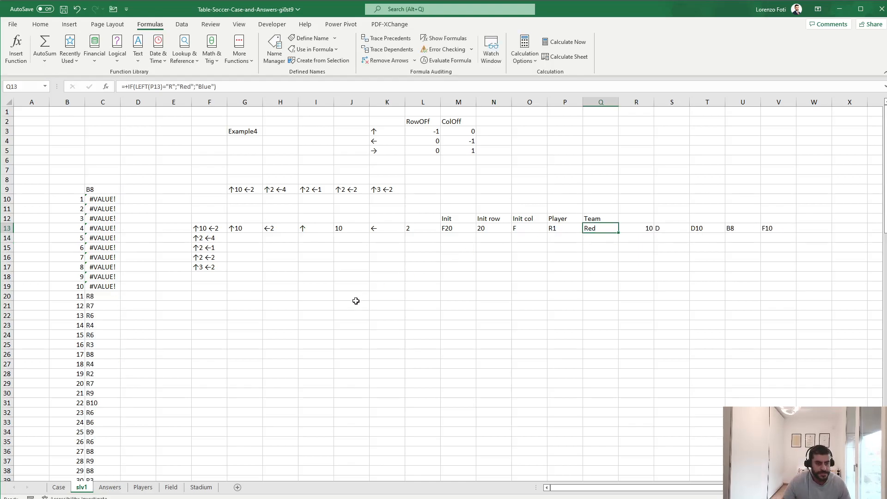
# Step: Compare the row 13 landing cell and player with the Level 2 example on the Case sheet, and review the formulas in T13:V13
pyautogui.click(696, 229)
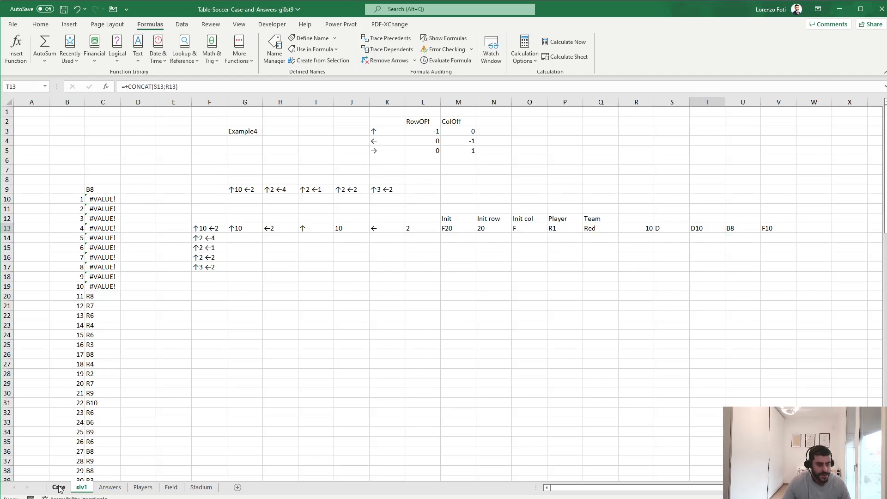
pyautogui.click(59, 487)
pyautogui.scroll(20, 92, 384)
pyautogui.scroll(4, 91, 384)
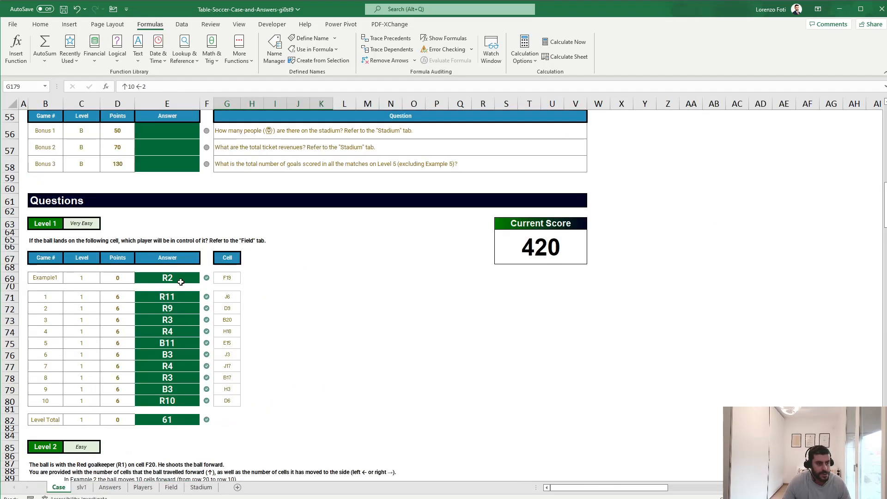
pyautogui.scroll(-6, 181, 333)
pyautogui.click(181, 333)
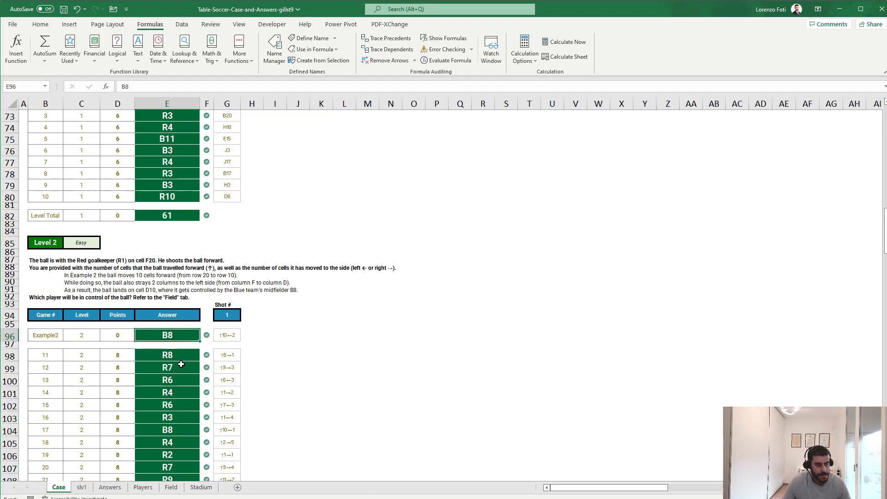
pyautogui.click(82, 488)
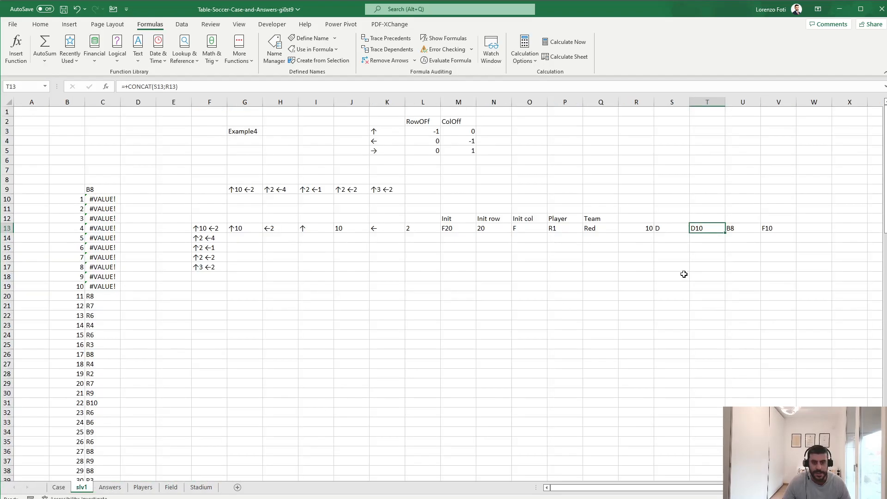
pyautogui.click(743, 227)
pyautogui.click(775, 229)
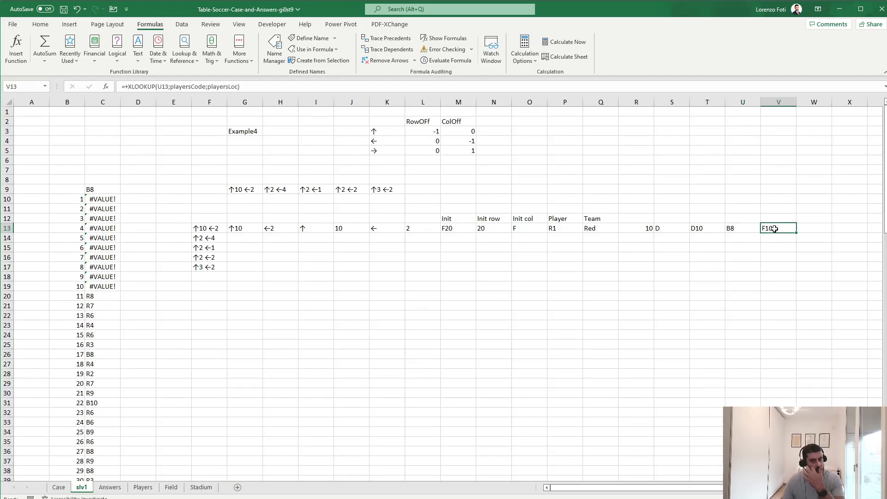
# Step: Enter +V13 in M14 so the second shot starts from the location of the player who got the ball
pyautogui.click(457, 245)
pyautogui.click(460, 237)
pyautogui.write('+')
pyautogui.press('Up')
pyautogui.press('Right')
pyautogui.press('Right')
pyautogui.press('Right')
pyautogui.press('Right')
pyautogui.press('Right')
pyautogui.press('Right')
pyautogui.press('Right')
pyautogui.press('Right')
pyautogui.press('Right')
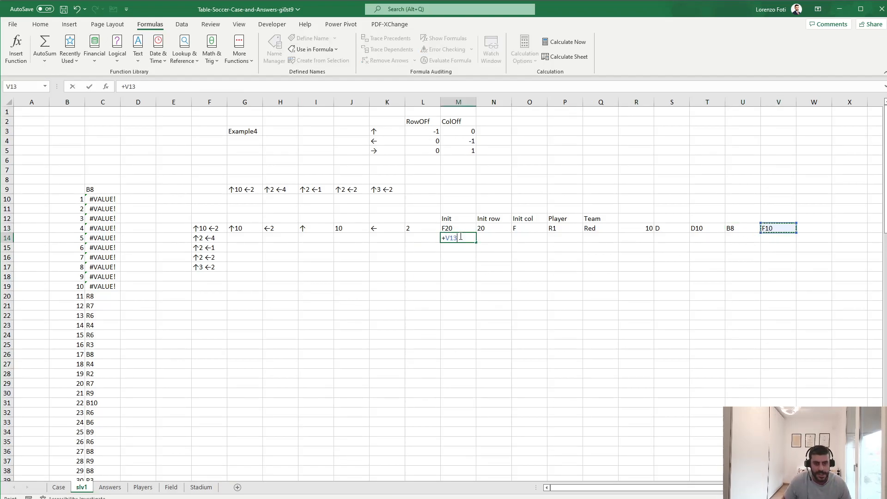
pyautogui.press('Return')
# Step: Copy the shot-splitting formulas in G13:L13 down to rows 14 to 17 for the remaining four shots
pyautogui.press('Left')
pyautogui.press('Left')
pyautogui.press('Left')
pyautogui.press('Left')
pyautogui.press('Left')
pyautogui.press('Up')
pyautogui.press('Up')
pyautogui.press('Left')
pyautogui.hotkey('ctrl', 'shift', 'Right')
pyautogui.hotkey('shift', 'Left')
pyautogui.hotkey('shift', 'Left')
pyautogui.hotkey('shift', 'Left')
pyautogui.hotkey('shift', 'Left')
pyautogui.hotkey('shift', 'Left')
pyautogui.hotkey('shift', 'Left')
pyautogui.hotkey('shift', 'Left')
pyautogui.hotkey('shift', 'Left')
pyautogui.hotkey('shift', 'Left')
pyautogui.hotkey('shift', 'Left')
pyautogui.hotkey('ctrl', 'c')
pyautogui.press('Left')
pyautogui.hotkey('ctrl', 'Down')
pyautogui.press('Right')
pyautogui.hotkey('ctrl', 'shift', 'Up')
pyautogui.hotkey('ctrl', 'v')
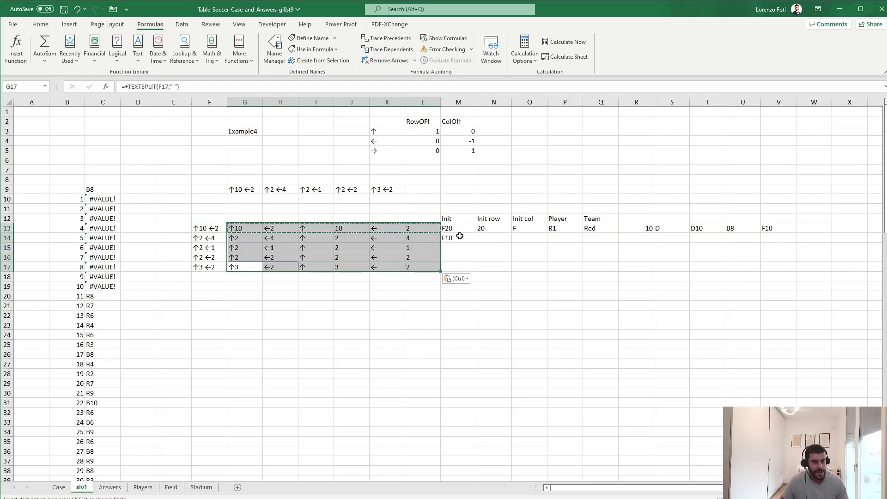
# Step: Fill the Init formula from M14 down to M17
pyautogui.press('Escape')
pyautogui.press('Right')
pyautogui.press('Right')
pyautogui.press('Right')
pyautogui.press('Right')
pyautogui.press('Right')
pyautogui.press('Right')
pyautogui.press('Up')
pyautogui.press('Up')
pyautogui.press('Up')
pyautogui.hotkey('shift', 'Down')
pyautogui.hotkey('shift', 'Down')
pyautogui.hotkey('shift', 'Down')
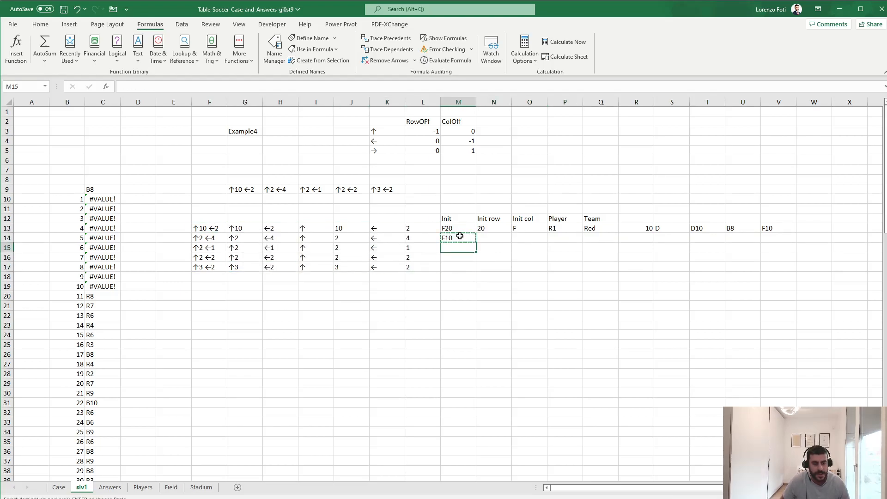
pyautogui.hotkey('ctrl', 'd')
# Step: Copy the position, player and team formulas in N13:V13 down to the other four shot rows
pyautogui.press('Right')
pyautogui.press('Up')
pyautogui.hotkey('ctrl', 'shift', 'Right')
pyautogui.hotkey('ctrl', 'c')
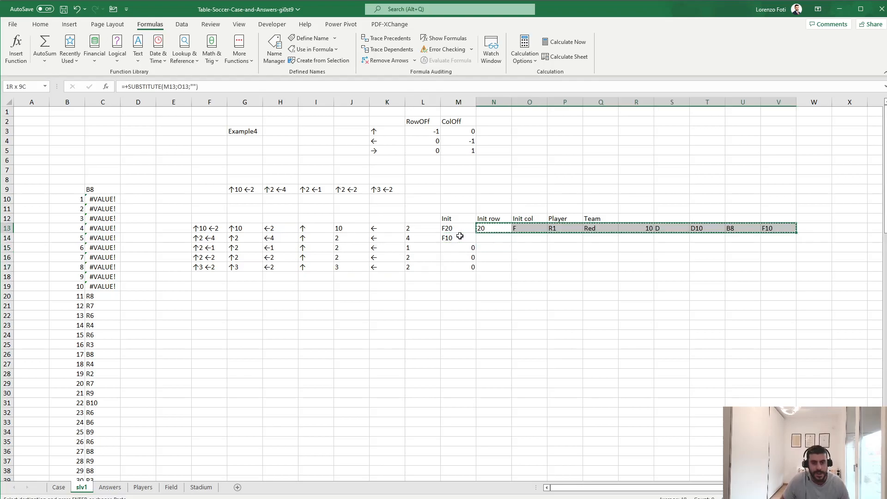
pyautogui.press('Down')
pyautogui.hotkey('shift', 'Down')
pyautogui.hotkey('shift', 'Down')
pyautogui.hotkey('shift', 'Down')
pyautogui.hotkey('shift', 'Down')
pyautogui.hotkey('ctrl', 'shift', 'Right')
pyautogui.hotkey('ctrl', 'v')
pyautogui.press('Escape')
# Step: Clear the surplus formulas in P18:V18 below the fifth shot
pyautogui.press('Up')
pyautogui.press('Right')
pyautogui.press('Down')
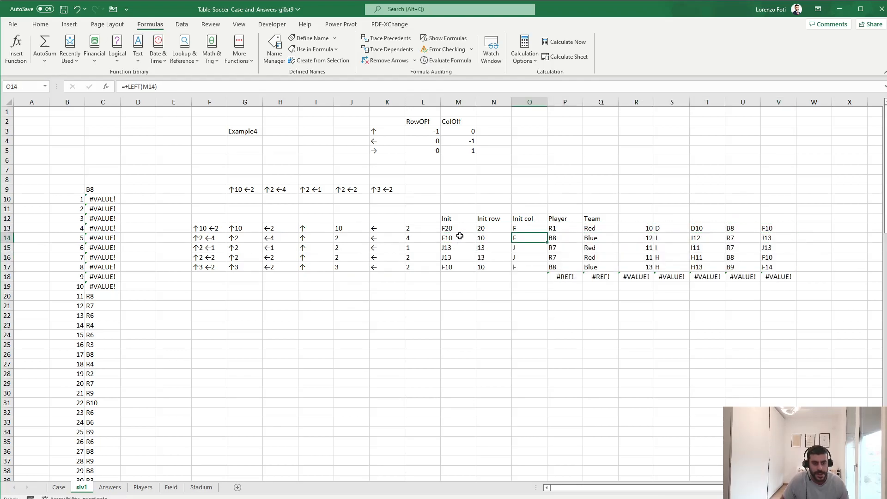
pyautogui.press('Down')
pyautogui.press('Down')
pyautogui.press('Down')
pyautogui.press('Right')
pyautogui.press('Down')
pyautogui.hotkey('ctrl', 'shift', 'Right')
pyautogui.press('Delete')
pyautogui.press('Up')
pyautogui.press('Left')
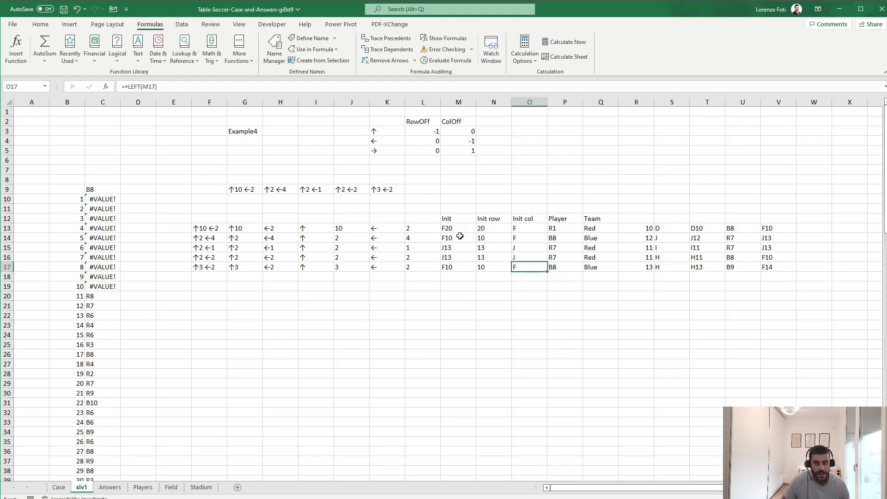
# Step: Compare the fifth-shot player in U17 with the Example4 answer in Level 4 of the Case sheet
pyautogui.hotkey('ctrl', 'pageup')
pyautogui.scroll(-20, 421, 324)
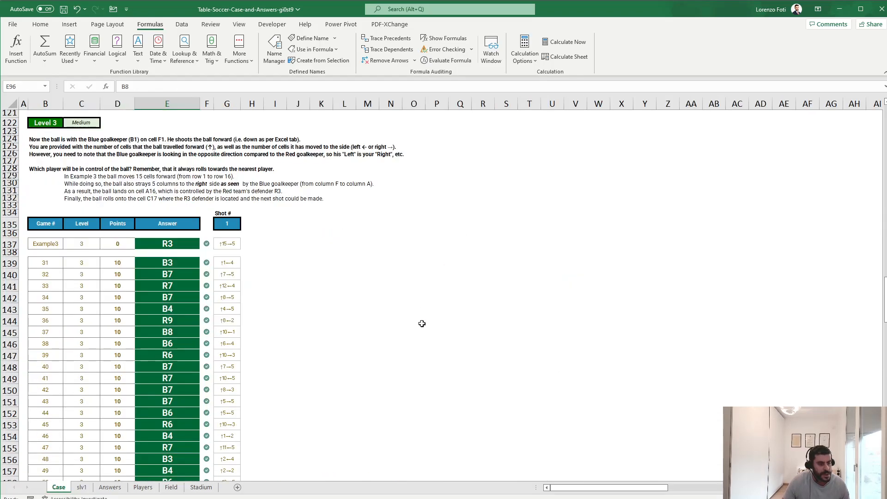
pyautogui.scroll(-5, 421, 324)
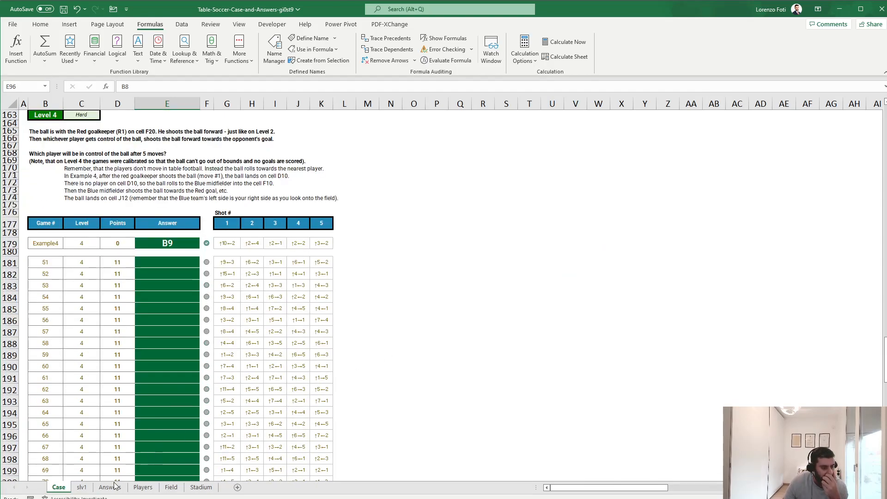
pyautogui.click(82, 487)
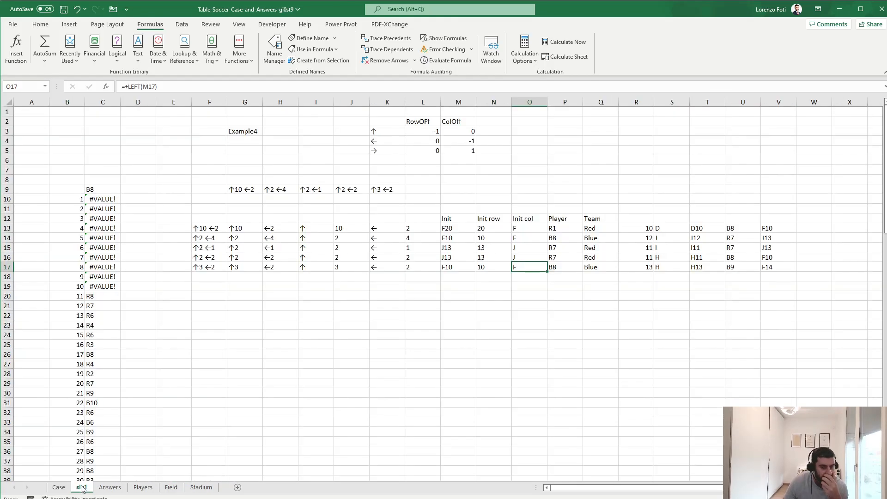
pyautogui.click(733, 266)
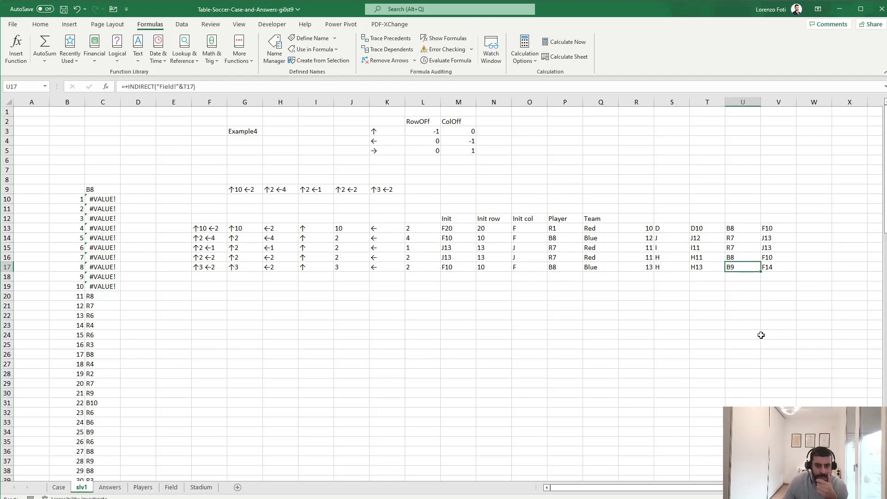
pyautogui.click(59, 488)
pyautogui.click(189, 234)
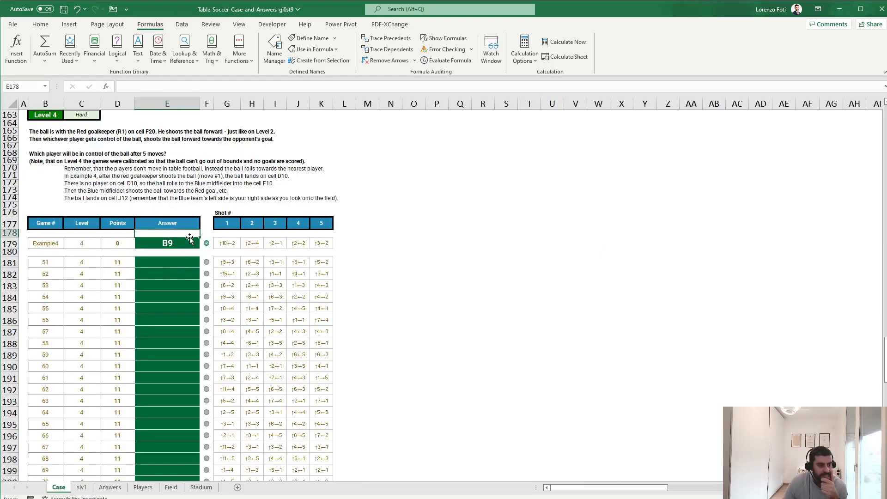
pyautogui.click(81, 487)
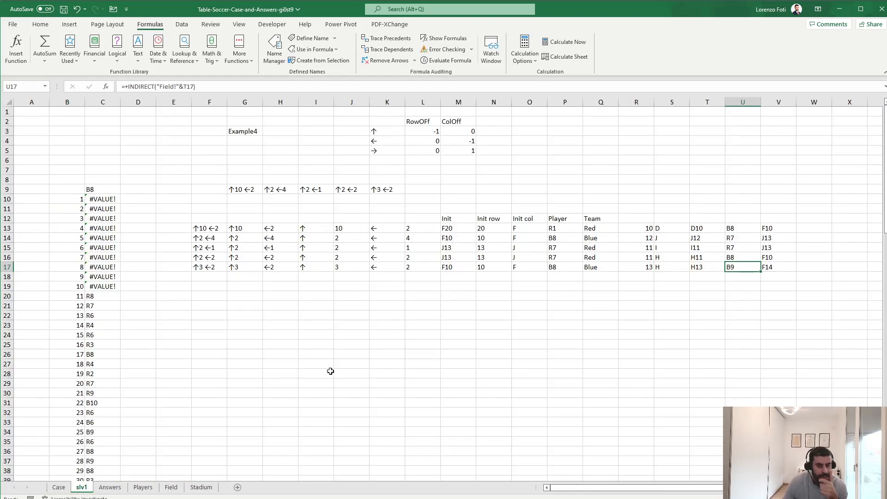
# Step: Link the data table's output cell C9 to the fifth-shot player in U17
pyautogui.click(98, 190)
pyautogui.write('+')
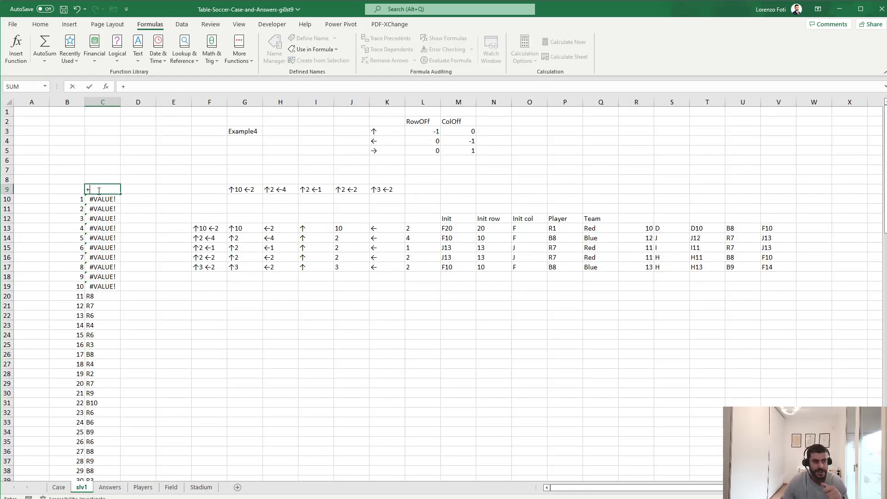
pyautogui.click(735, 267)
pyautogui.press('Return')
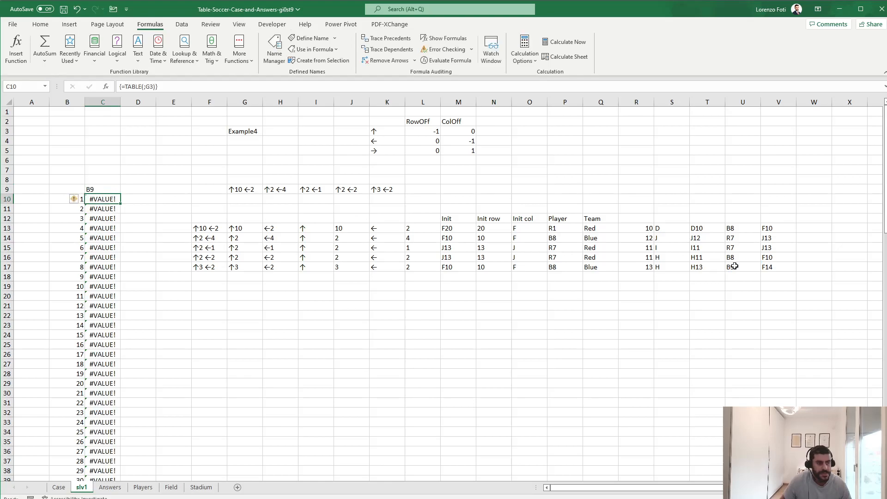
# Step: Copy the data table results for games 51 to 70 and paste them as values into the Level 4 answers from E181
pyautogui.scroll(-20, 480, 299)
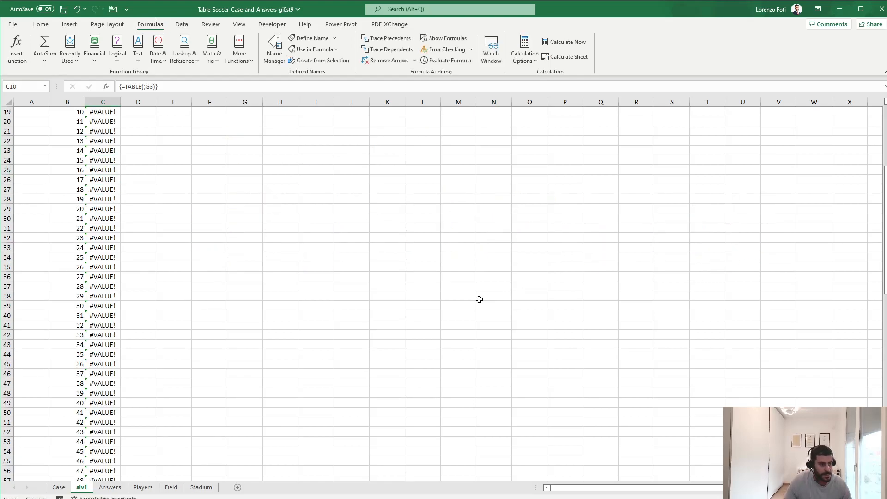
pyautogui.scroll(5, 252, 301)
pyautogui.click(105, 191)
pyautogui.moveTo(105, 191); pyautogui.dragTo(113, 378)
pyautogui.hotkey('ctrl', 'c')
pyautogui.click(59, 487)
pyautogui.click(158, 260)
pyautogui.rightClick(157, 261)
pyautogui.click(191, 307)
pyautogui.scroll(-6, 191, 307)
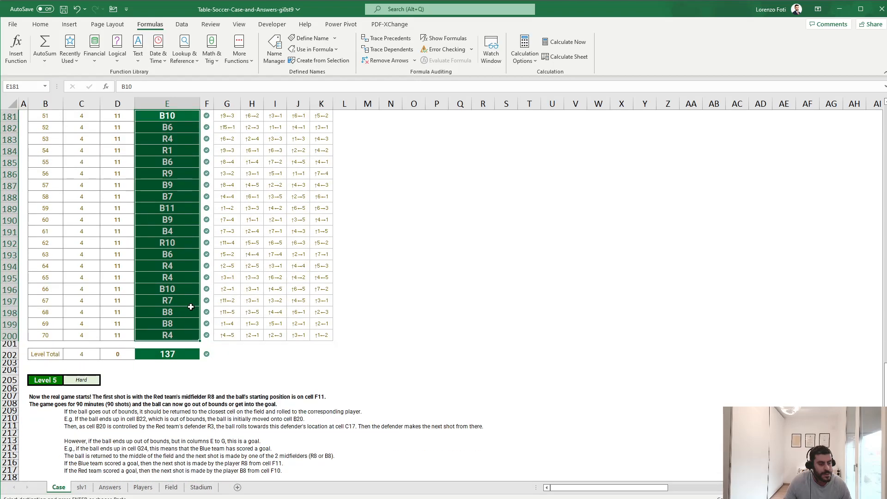
pyautogui.scroll(7, 191, 307)
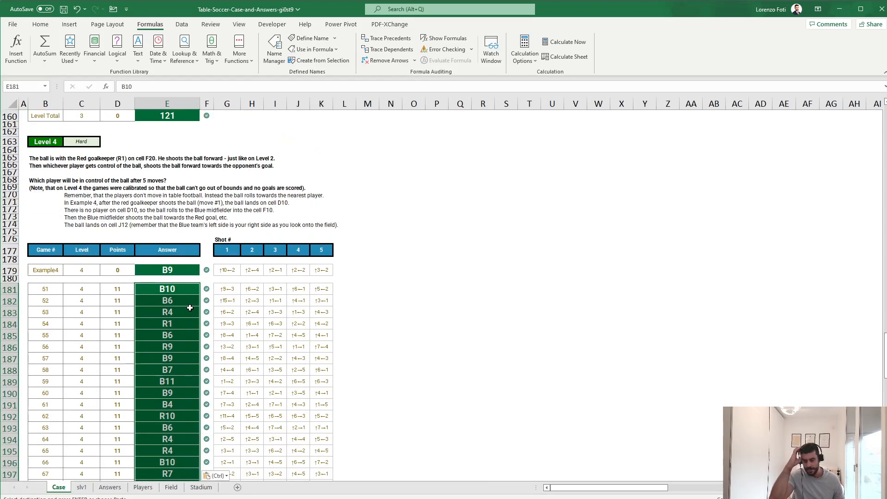
# Step: Read the Level 5 rules on the Case sheet, examine the Field sheet's edges and grid labels, and return to slv1
pyautogui.scroll(-13, 190, 308)
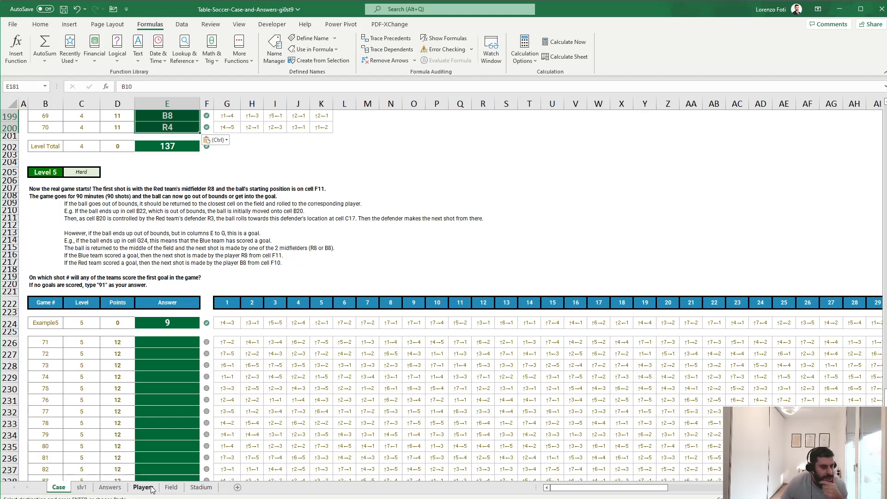
pyautogui.click(172, 487)
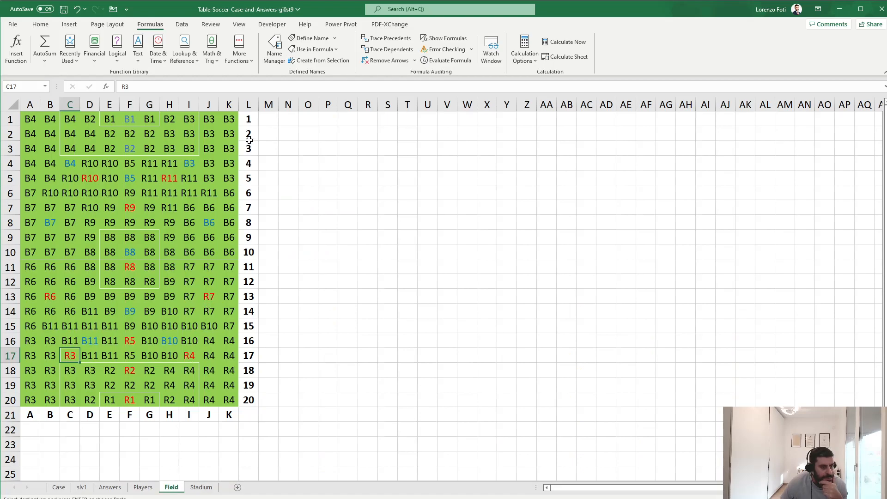
pyautogui.click(252, 121)
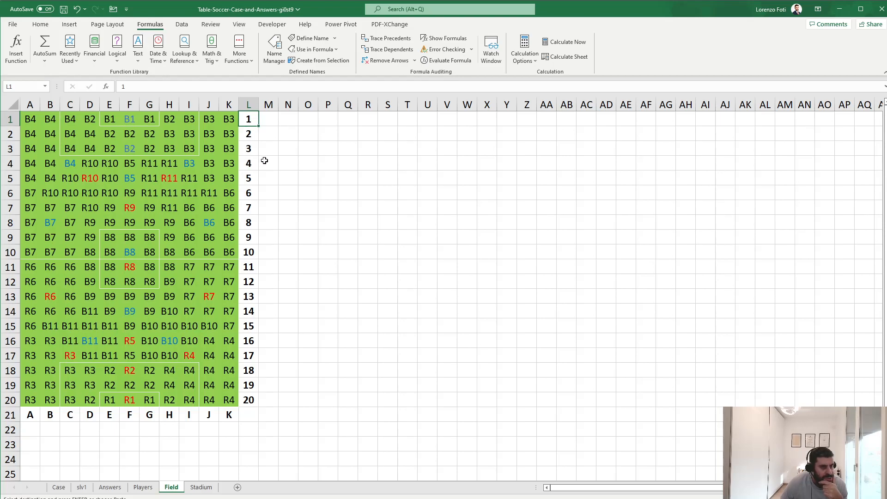
pyautogui.moveTo(30, 119); pyautogui.dragTo(226, 107)
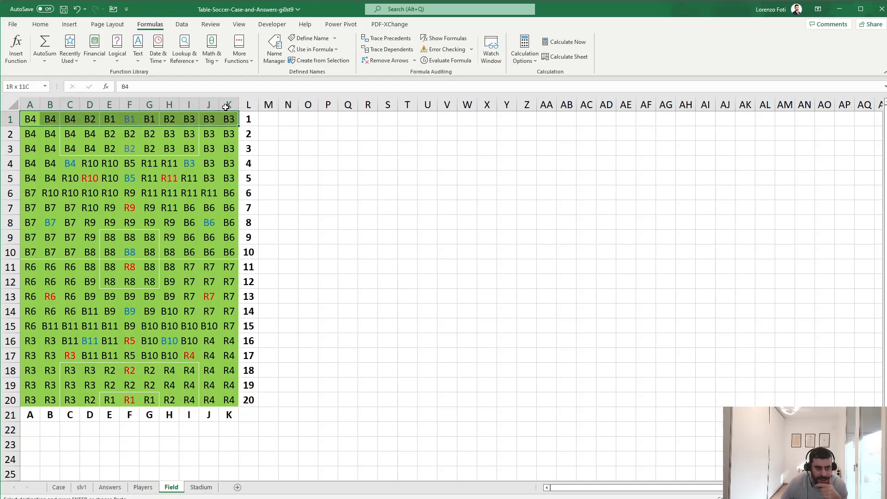
pyautogui.hotkey('ctrl', 'v')
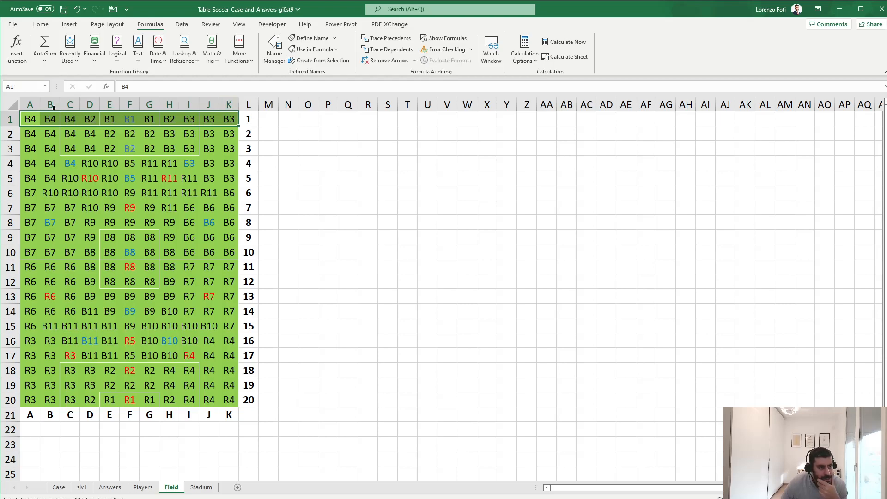
pyautogui.click(35, 119)
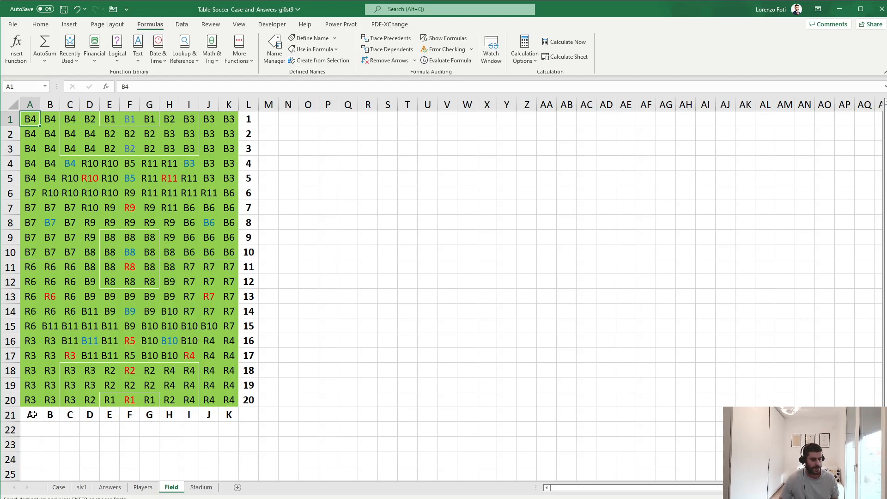
pyautogui.click(82, 487)
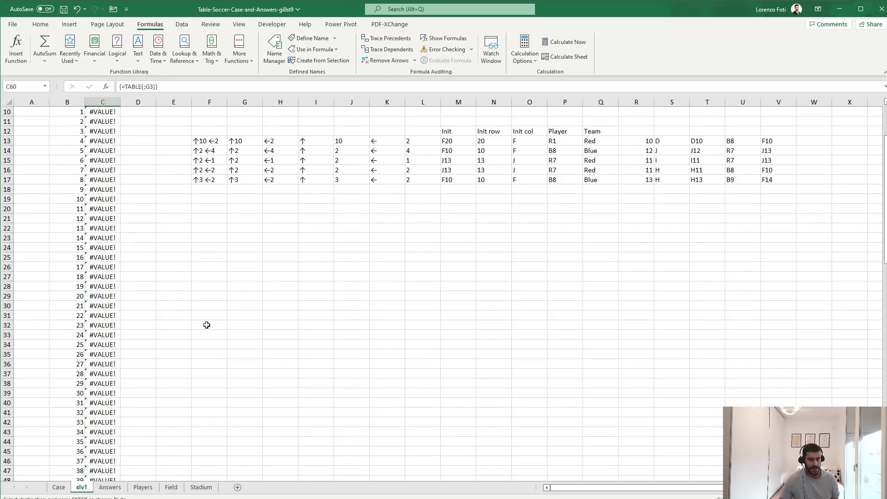
pyautogui.scroll(3, 206, 325)
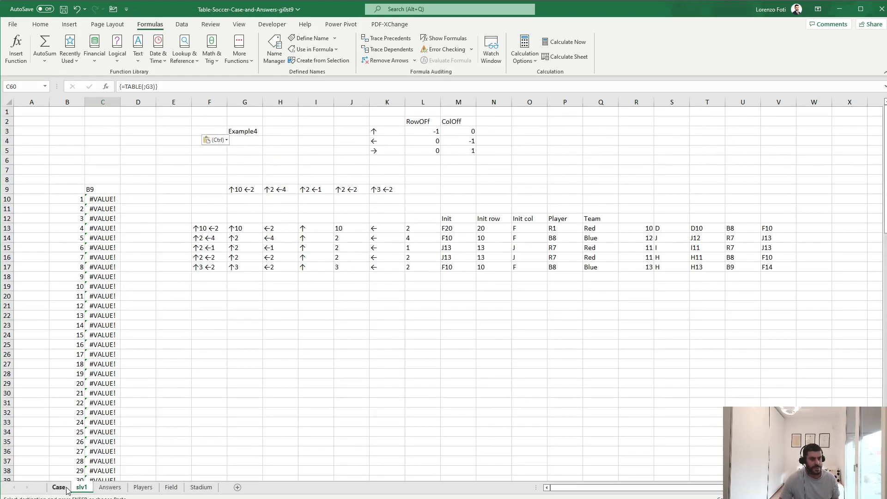
# Step: Read the Level 5 rules on the Case sheet and check their example cells B20 and C17 on the Field sheet
pyautogui.click(59, 487)
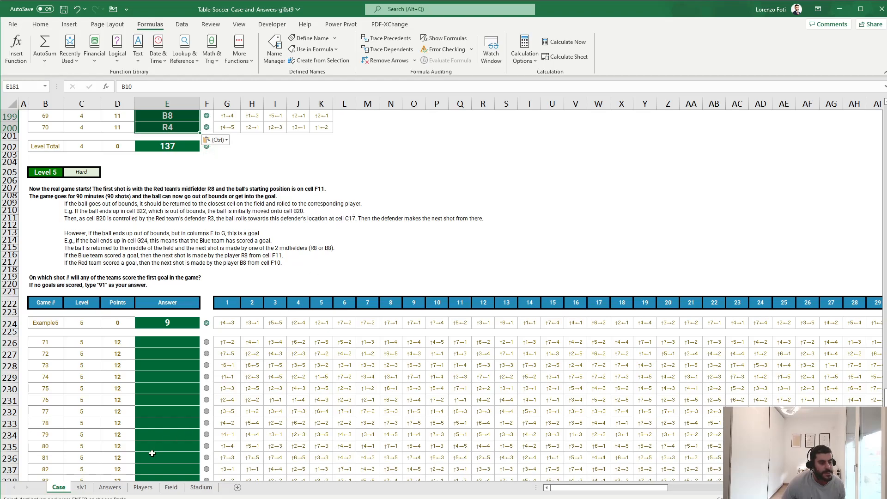
pyautogui.click(171, 487)
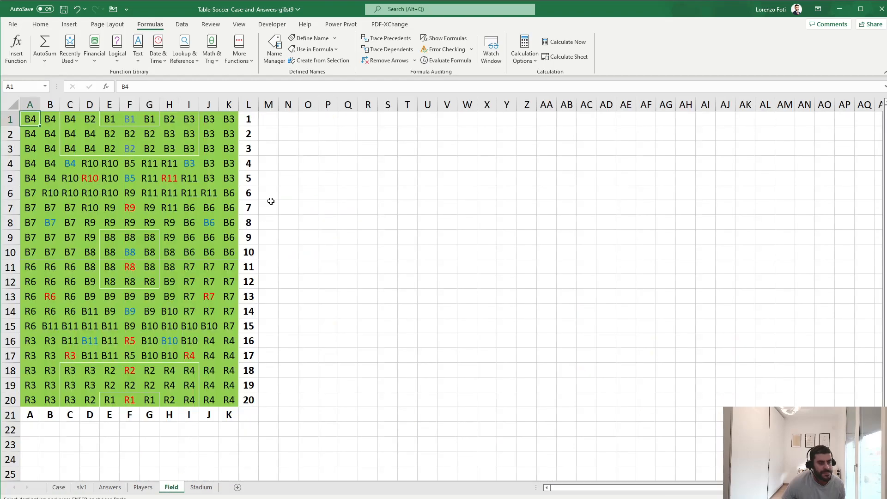
pyautogui.click(51, 428)
pyautogui.click(50, 400)
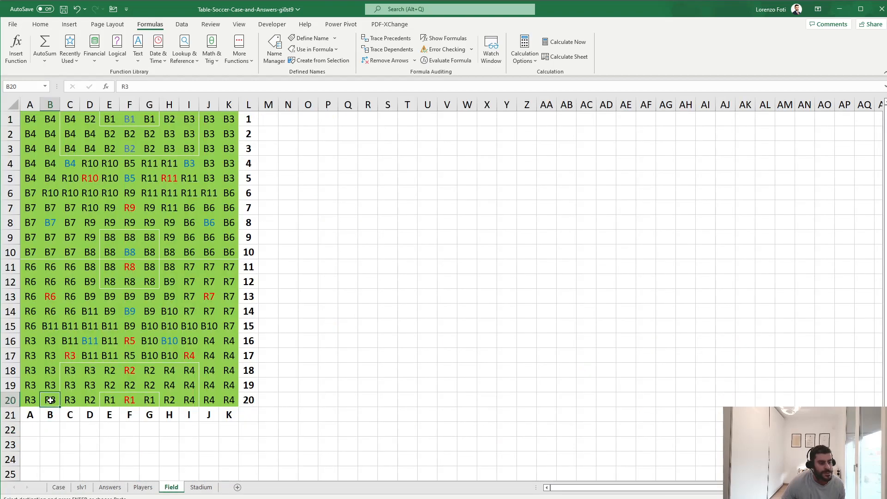
pyautogui.click(68, 357)
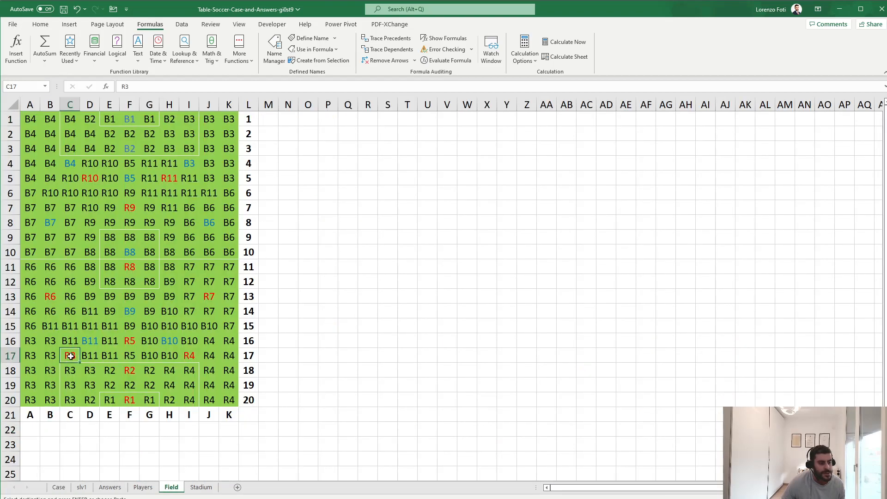
pyautogui.click(77, 488)
pyautogui.click(59, 488)
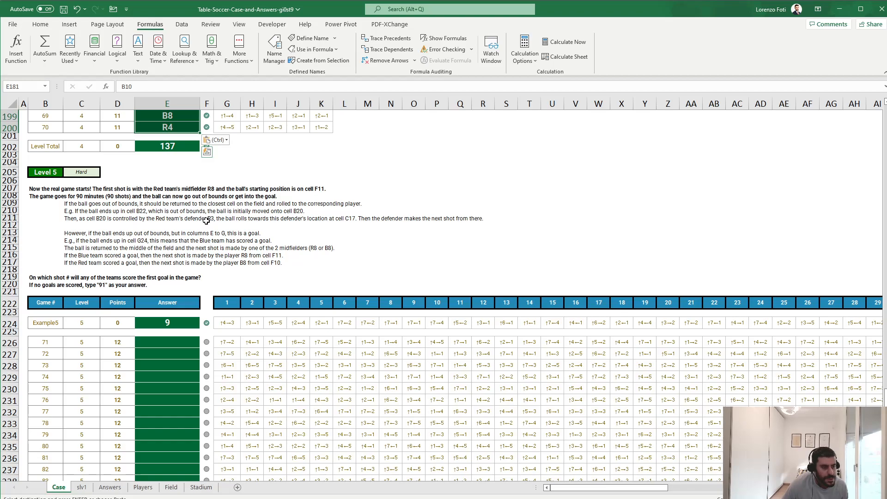
# Step: Insert two blank columns on the slv1 sheet before column U, which looks up the player from the position in T13
pyautogui.click(82, 487)
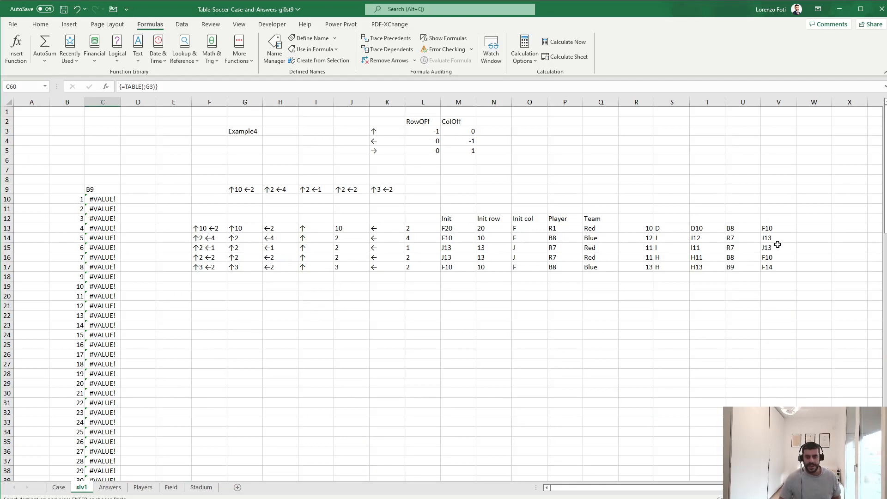
pyautogui.click(752, 228)
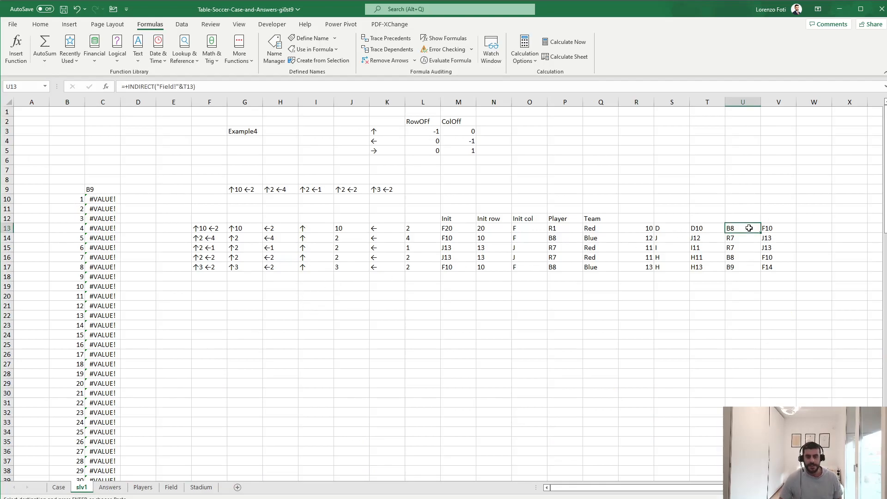
pyautogui.click(210, 88)
pyautogui.press('Escape')
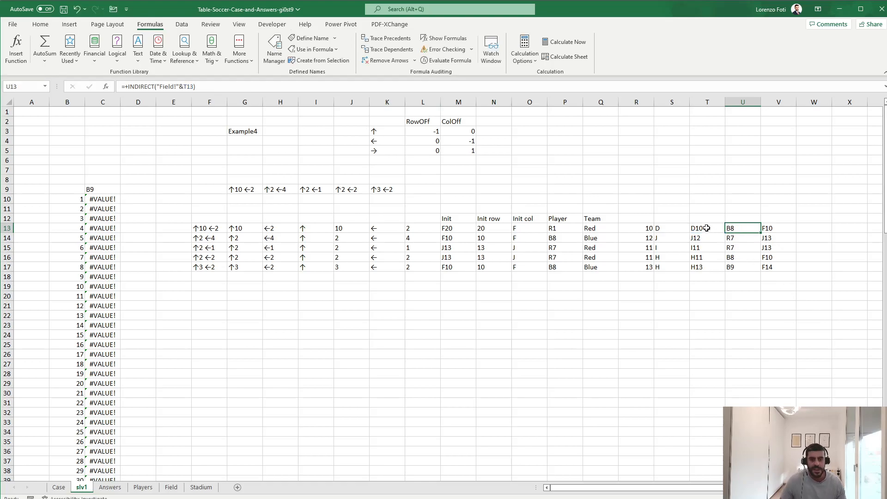
pyautogui.click(706, 227)
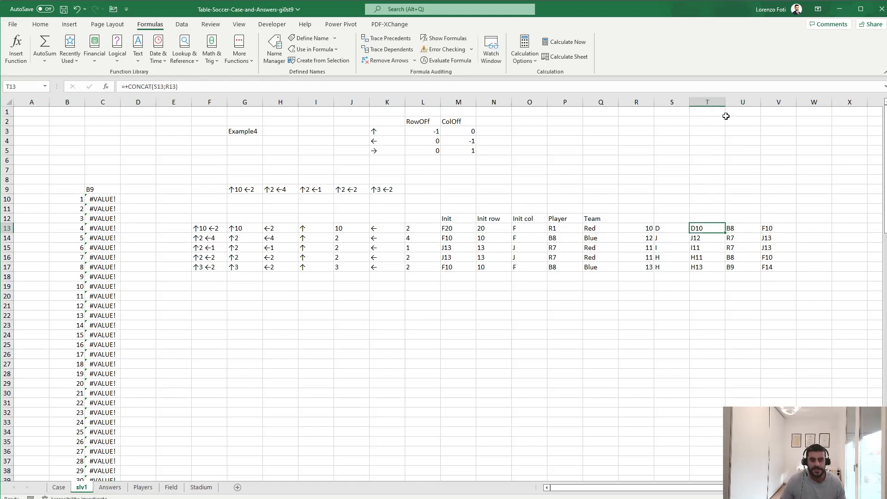
pyautogui.click(743, 101)
pyautogui.hotkey('ctrl', '+')
pyautogui.hotkey('ctrl', '+')
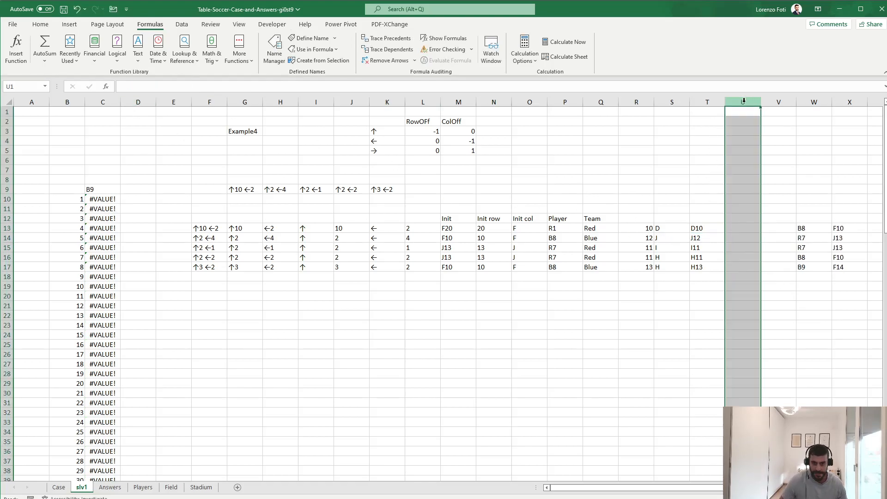
# Step: Insert two more blank columns before column T, which holds the concatenated ball position
pyautogui.press('Down')
pyautogui.press('Down')
pyautogui.press('Down')
pyautogui.press('Down')
pyautogui.press('Down')
pyautogui.press('Down')
pyautogui.press('Down')
pyautogui.press('Down')
pyautogui.press('Down')
pyautogui.press('Down')
pyautogui.press('Down')
pyautogui.press('Down')
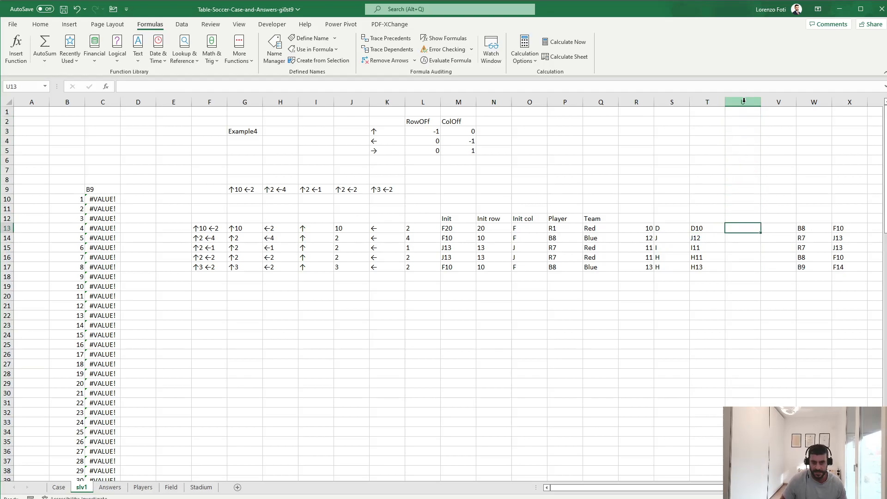
pyautogui.press('Left')
pyautogui.hotkey('ctrl', 'space')
pyautogui.hotkey('ctrl', '+')
pyautogui.hotkey('ctrl', '+')
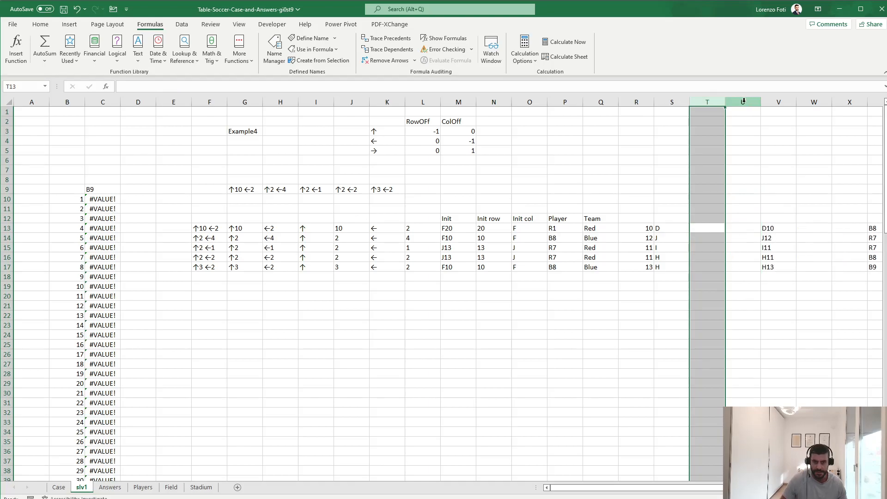
# Step: Begin an IF formula in T13 with an OR condition testing R13<1 and R13>20
pyautogui.write('+if')
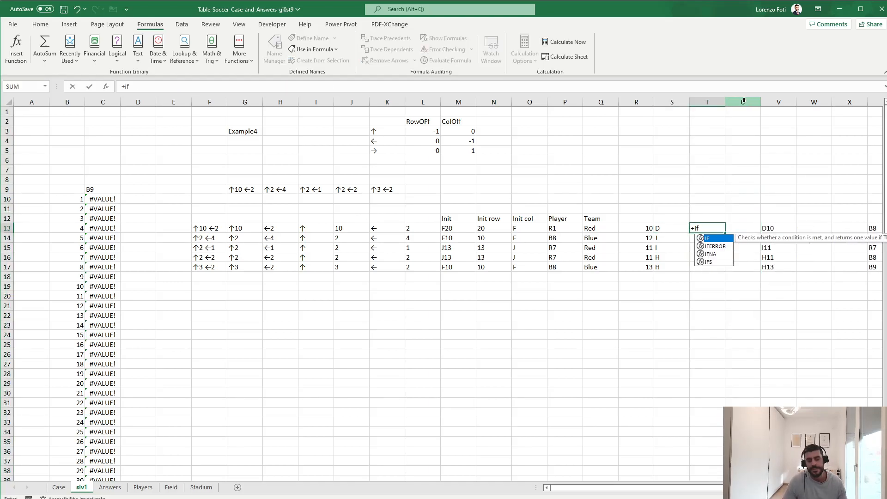
pyautogui.write('(or(')
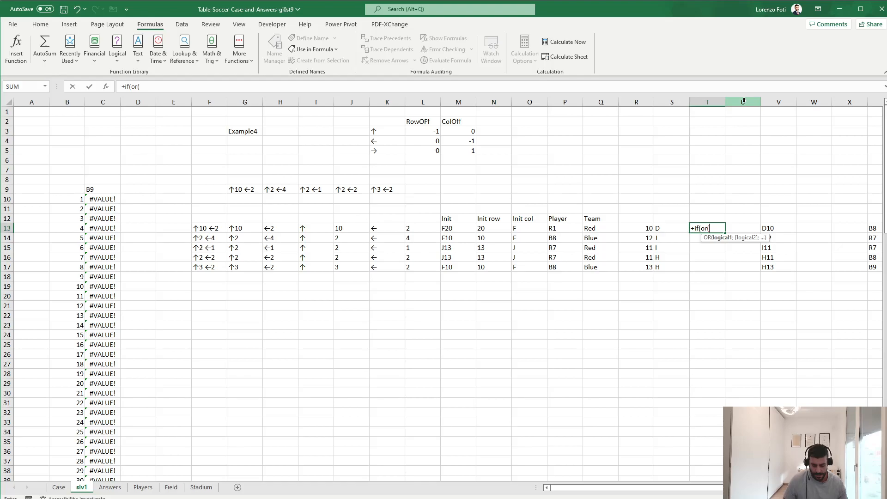
pyautogui.press('Left')
pyautogui.press('Left')
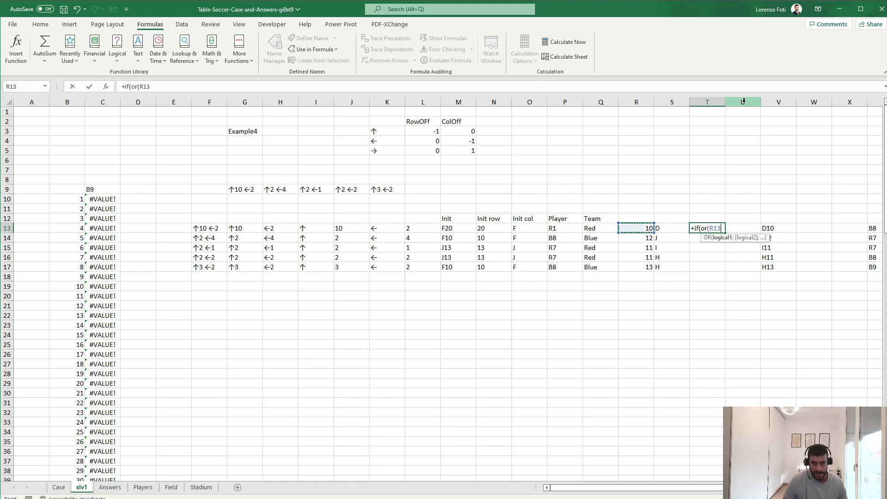
pyautogui.write('<')
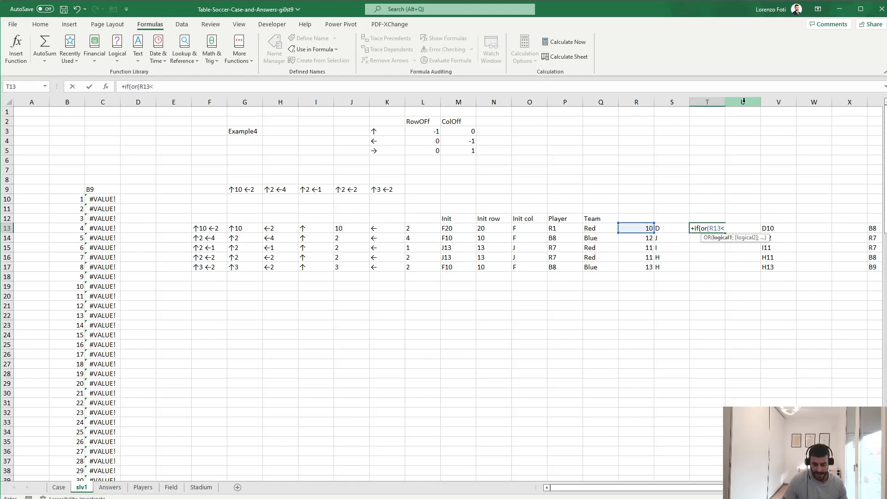
pyautogui.write('1;')
pyautogui.press('Left')
pyautogui.press('Left')
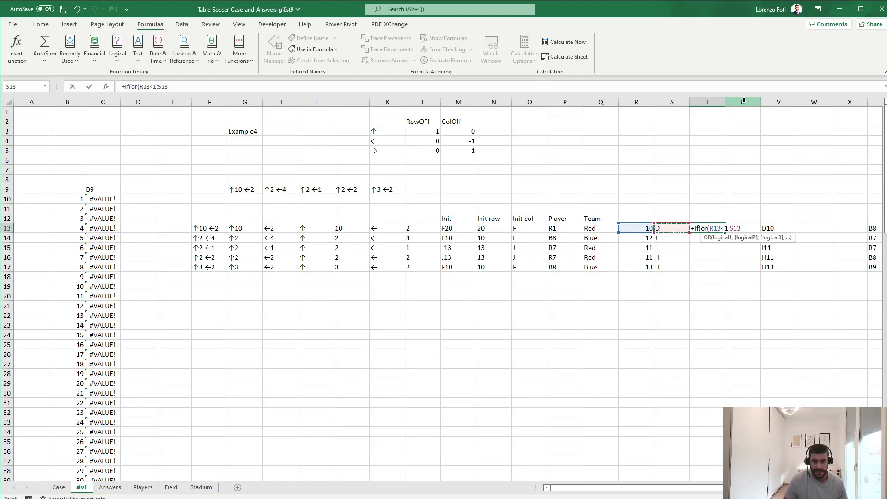
pyautogui.write('>')
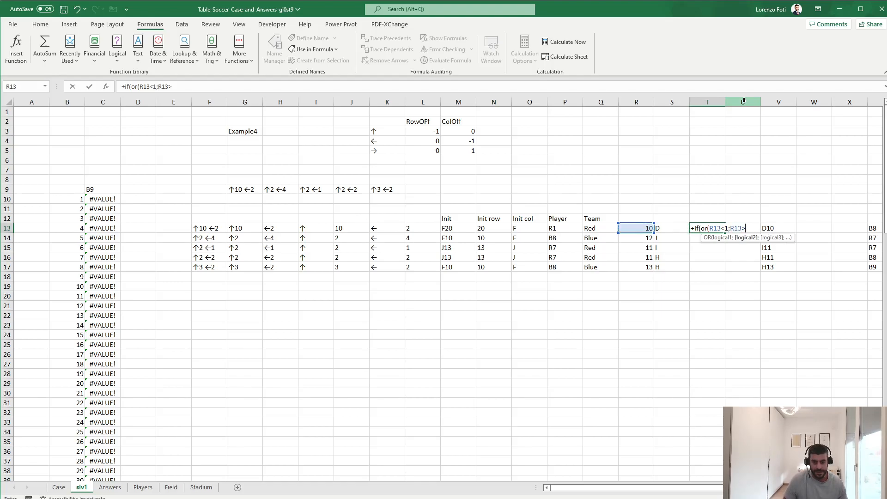
pyautogui.write('20;')
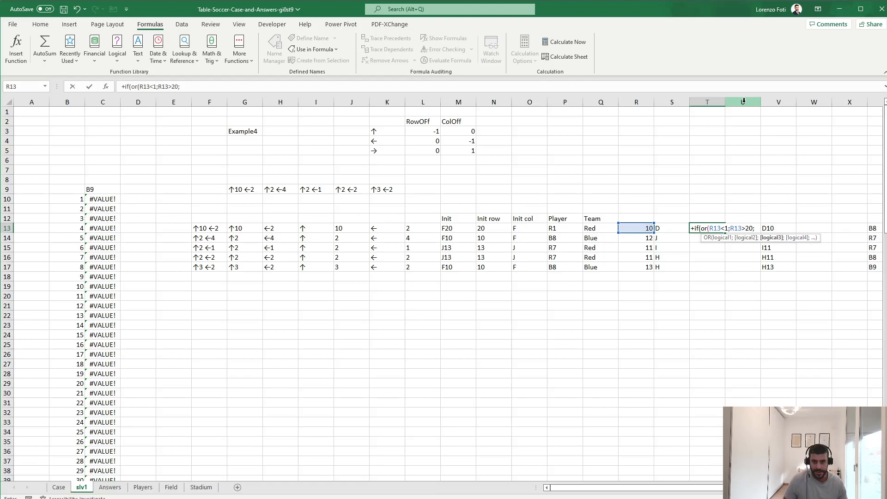
# Step: Add the conditions CODE(S13)<1 and CODE(S13>11) to the T13 formula and complete it to return 1 if true, otherwise 0
pyautogui.write('c')
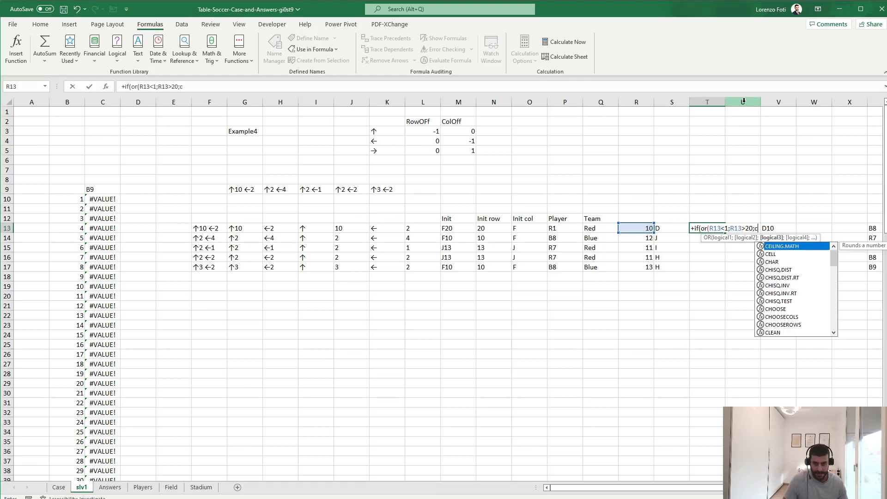
pyautogui.write('od')
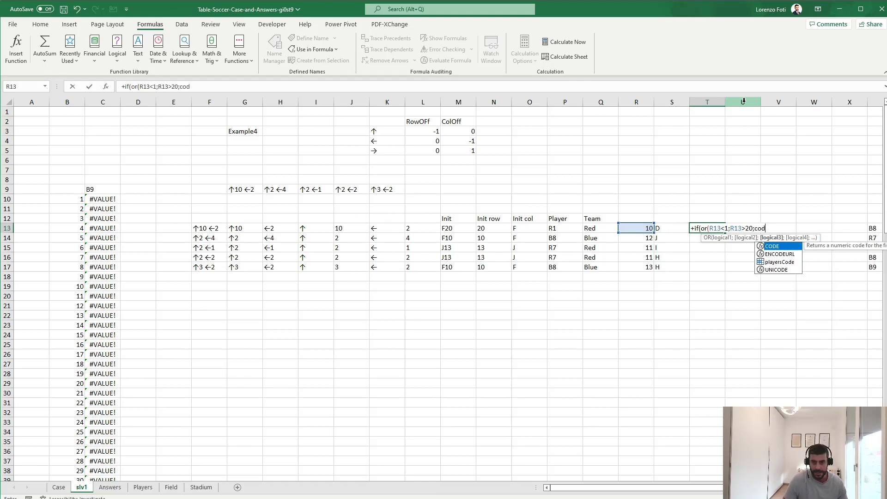
pyautogui.press('Tab')
pyautogui.press('Left')
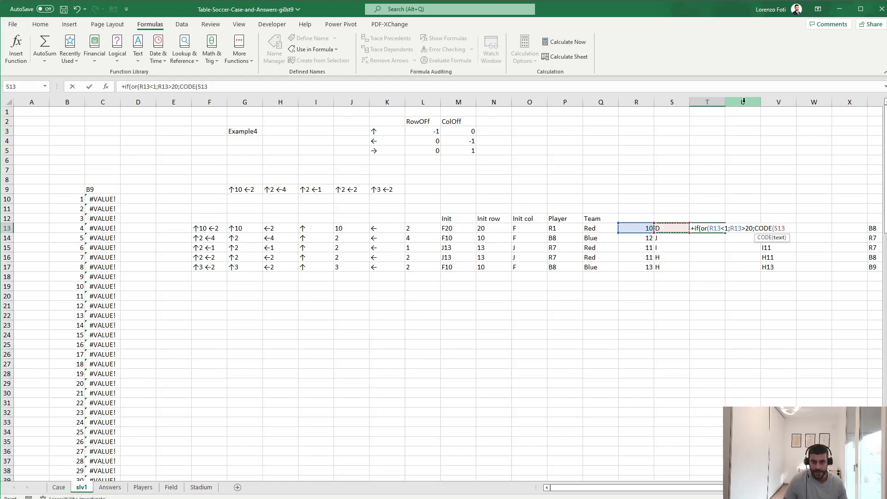
pyautogui.write(')<1;code(')
pyautogui.press('Left')
pyautogui.write('>')
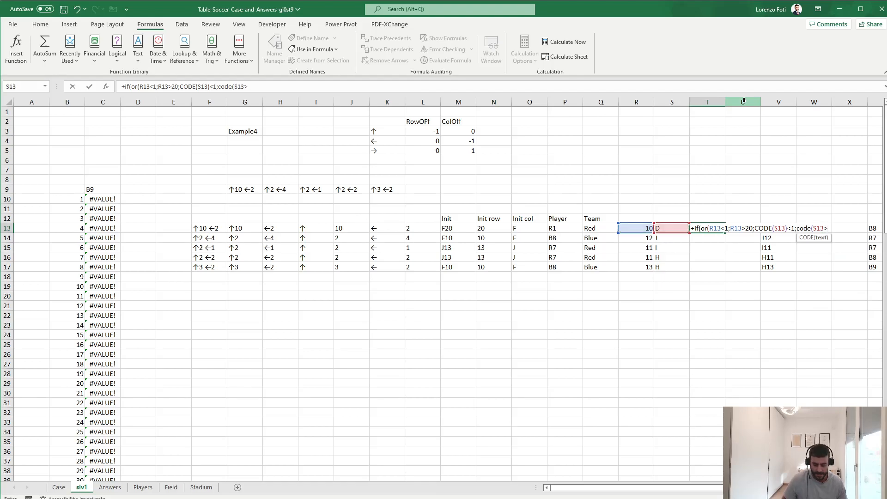
pyautogui.write('11)')
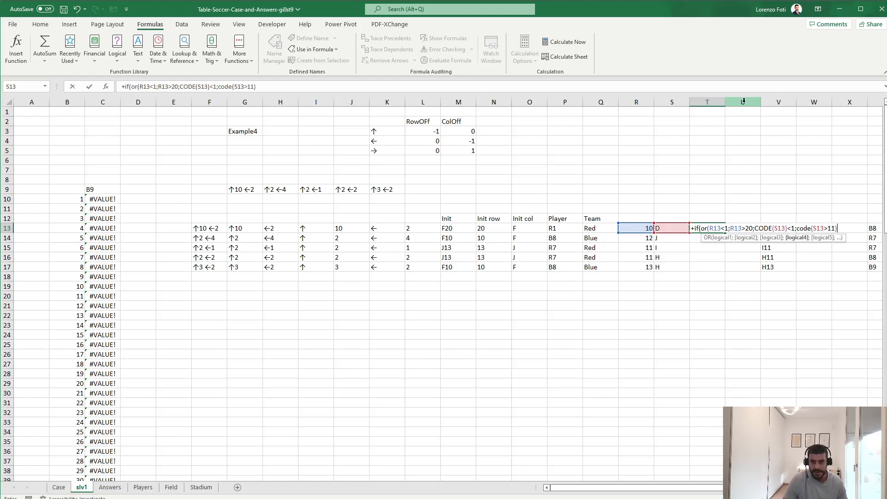
pyautogui.write('));')
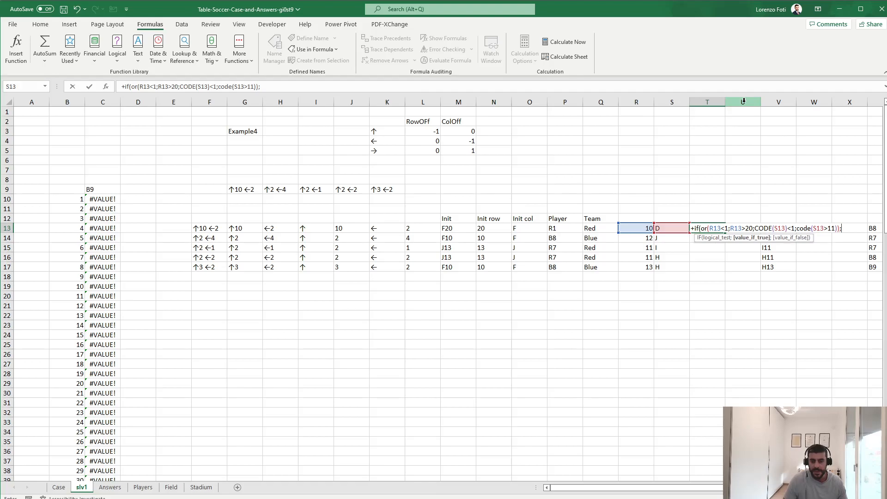
pyautogui.write('1;0)')
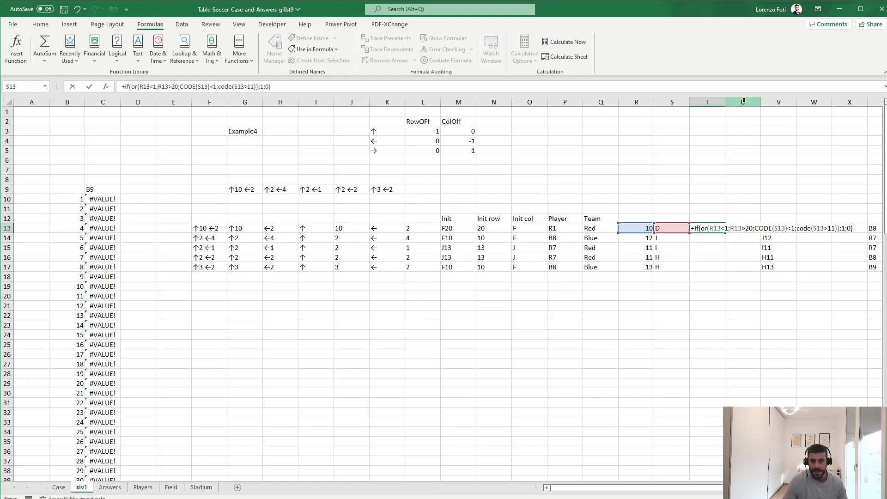
pyautogui.press('Return')
pyautogui.press('Up')
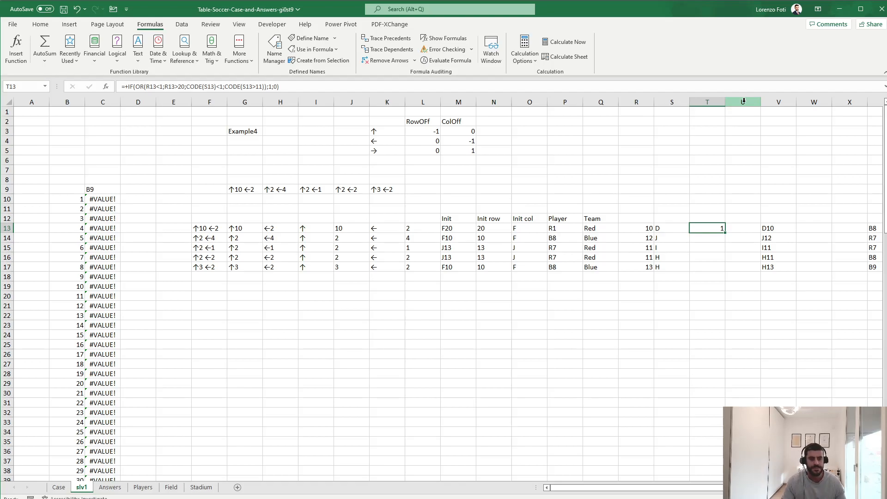
# Step: Try to coerce N13 to a number in the R13 formula by putting a double minus before it
pyautogui.click(647, 229)
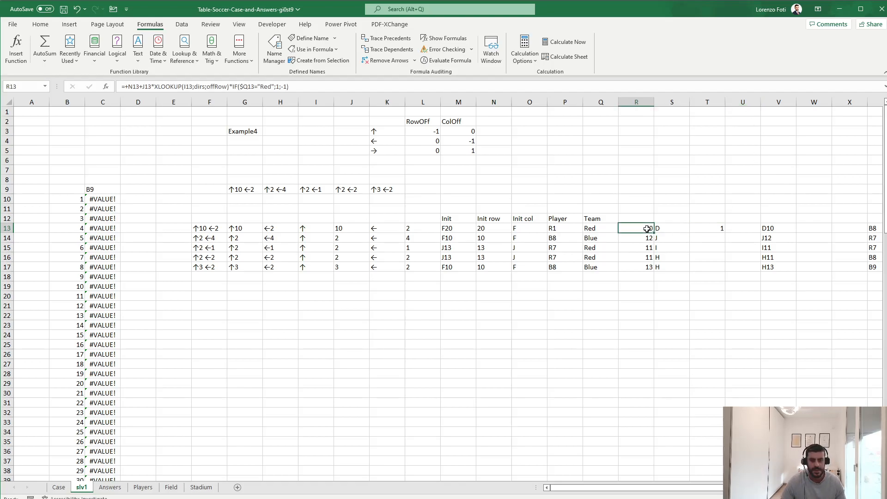
pyautogui.click(127, 86)
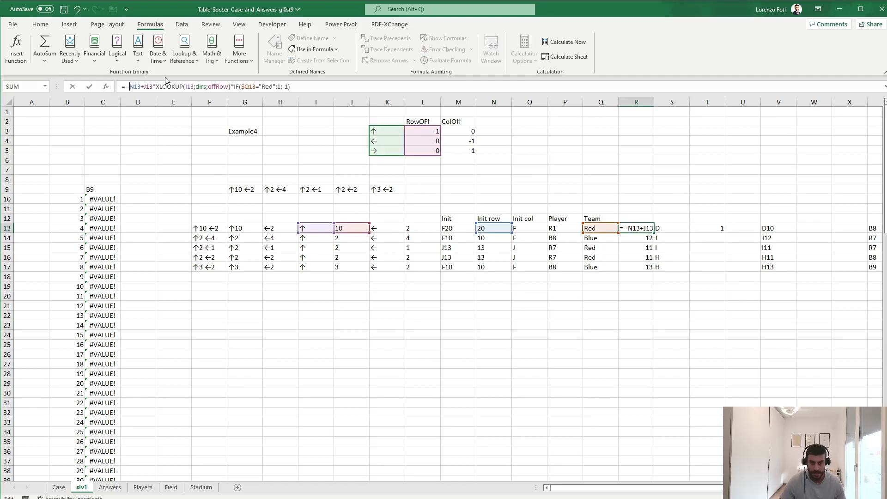
pyautogui.press('Return')
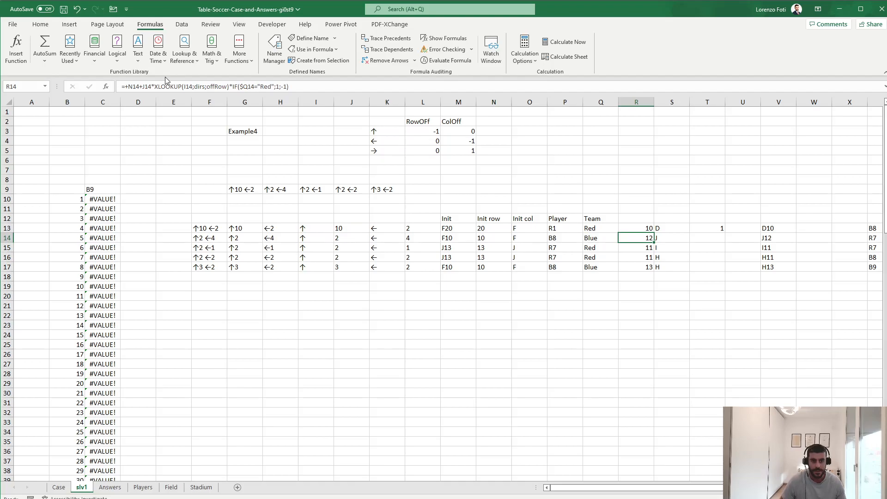
# Step: Evaluate the T13 formula step by step to examine how each of its OR conditions resolves
pyautogui.press('Up')
pyautogui.press('Right')
pyautogui.press('Right')
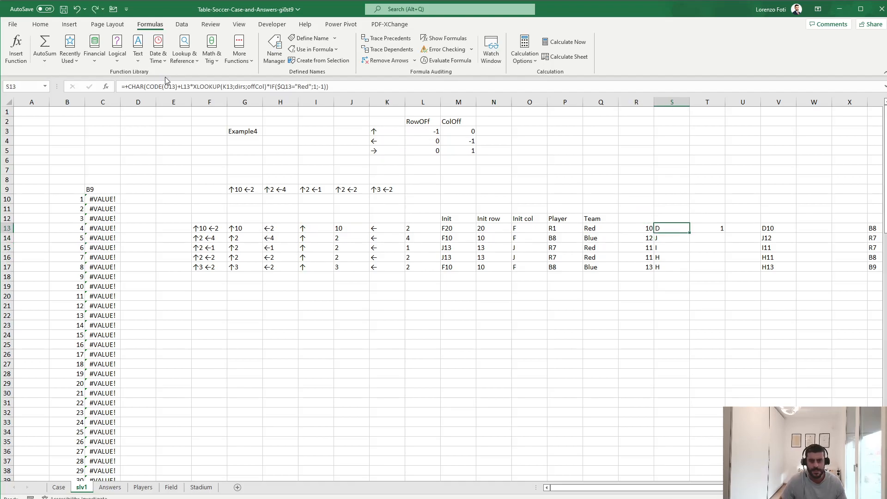
pyautogui.click(449, 61)
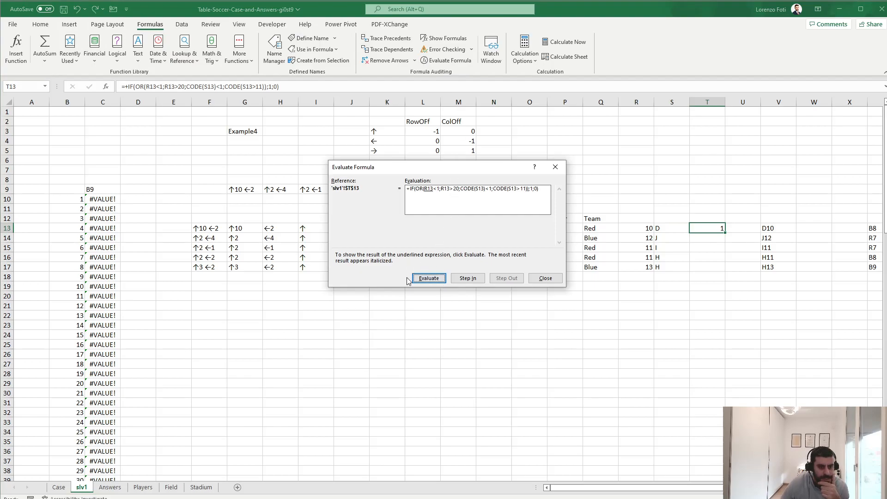
pyautogui.click(422, 280)
pyautogui.click(429, 279)
pyautogui.click(429, 279)
pyautogui.click(434, 280)
pyautogui.click(434, 280)
pyautogui.click(434, 281)
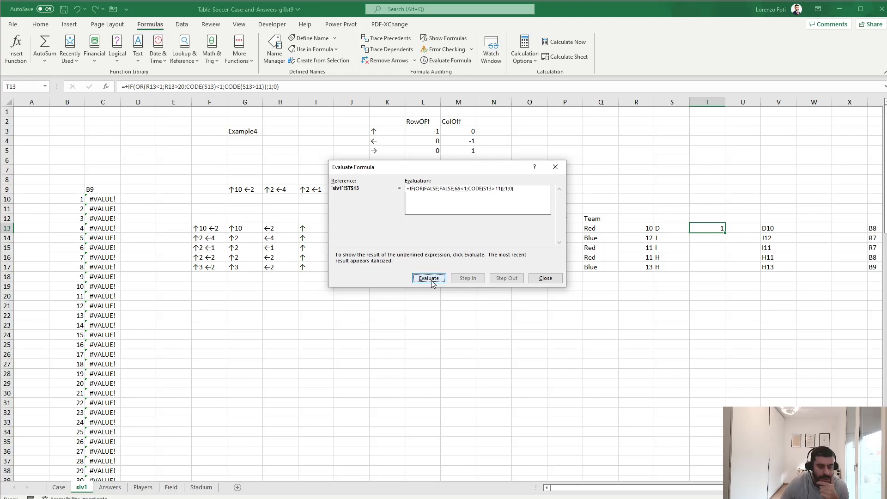
pyautogui.click(432, 281)
pyautogui.click(432, 281)
pyautogui.click(432, 281)
pyautogui.click(545, 278)
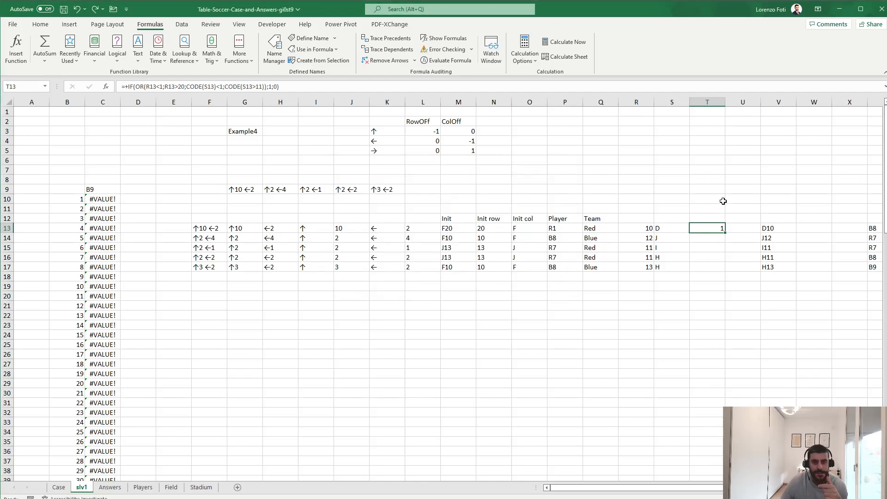
# Step: Enter CODE("A") in T9 and CODE("K") in T10 as the field's column limits
pyautogui.click(722, 190)
pyautogui.write('+code("A!')
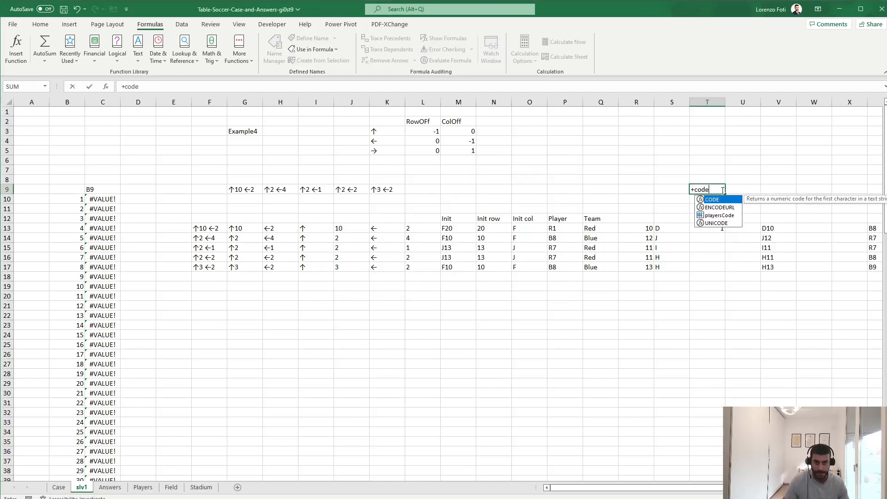
pyautogui.press('Return')
pyautogui.write('+code("K')
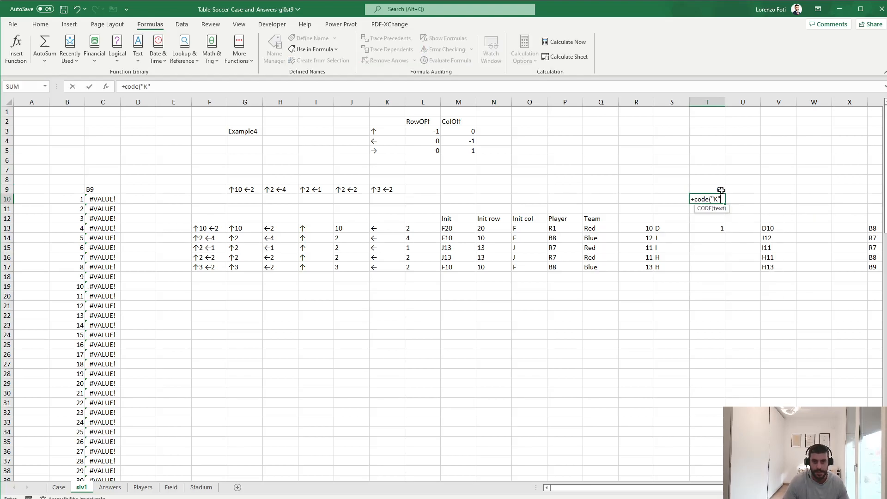
pyautogui.press('Return')
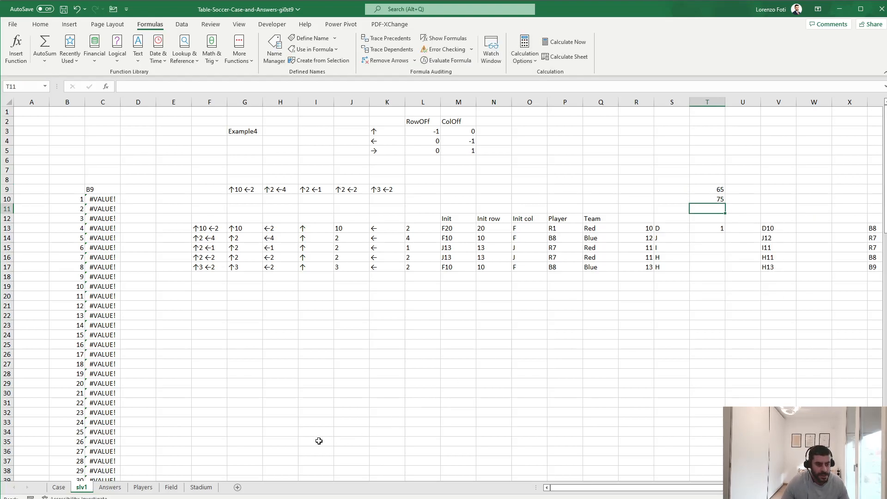
# Step: Check the column letters on the Field sheet and move the Answers sheet in front of slv1
pyautogui.click(167, 488)
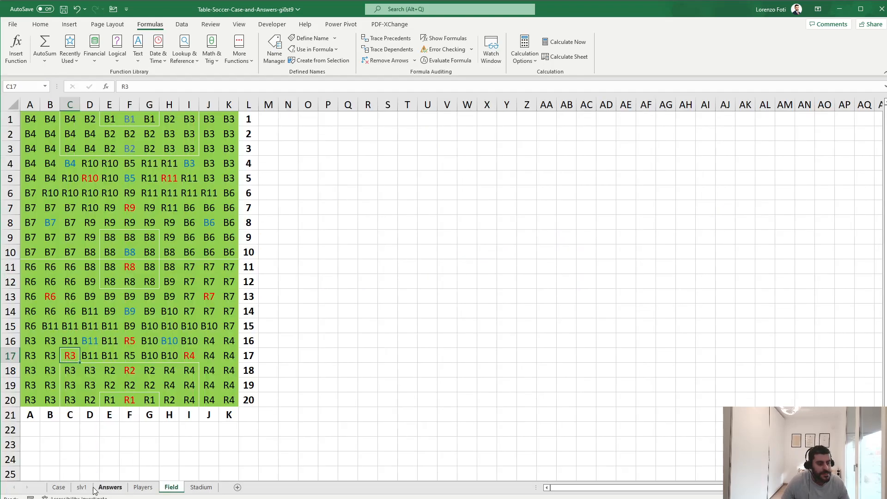
pyautogui.moveTo(110, 488); pyautogui.dragTo(90, 492)
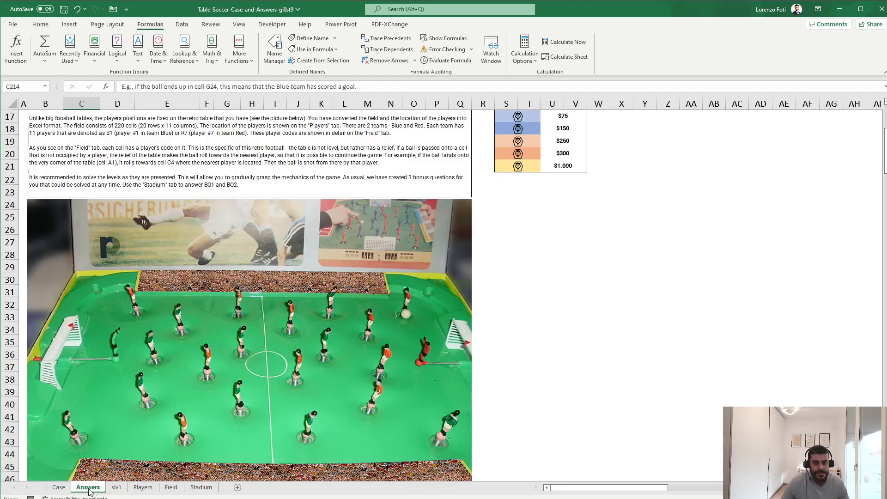
pyautogui.click(117, 487)
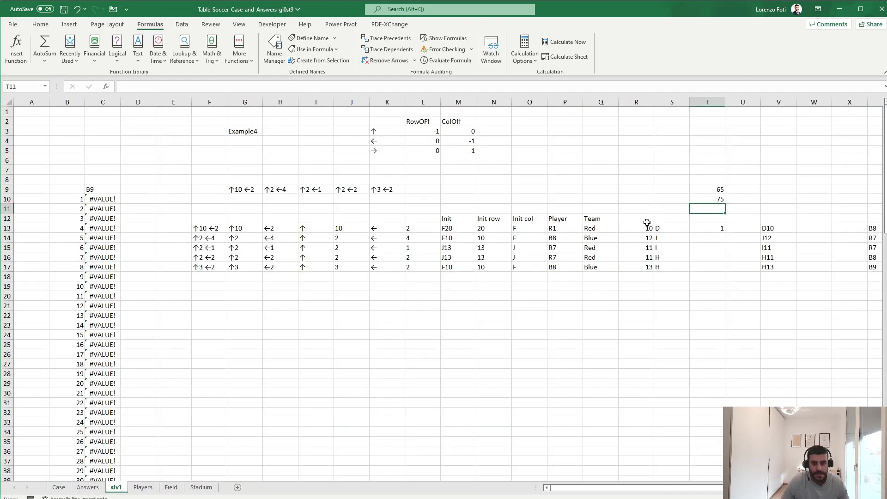
# Step: Replace the column limits 1 and 11 in the T13 formula with the absolute references $T$9 and $T$10
pyautogui.click(717, 227)
pyautogui.click(223, 87)
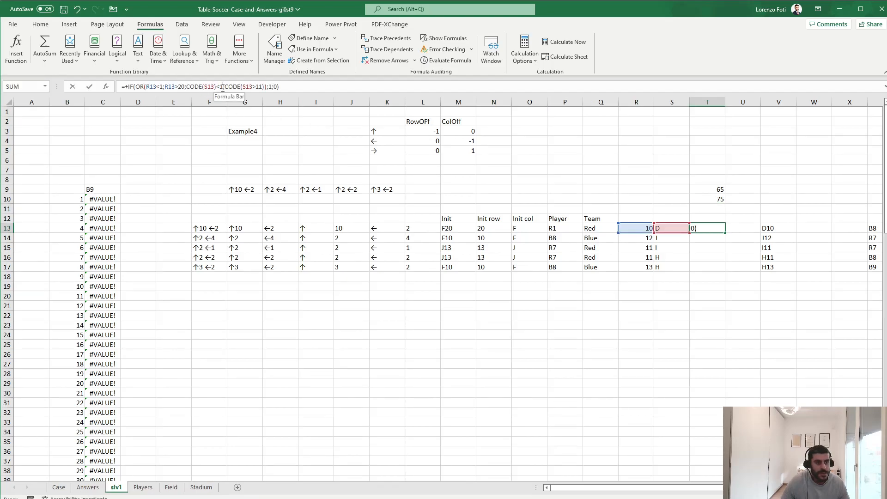
pyautogui.doubleClick(222, 87)
pyautogui.click(722, 190)
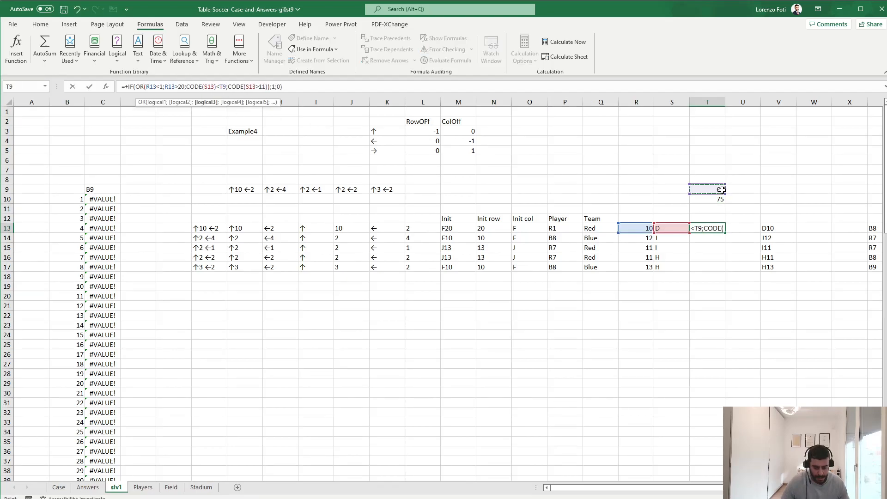
pyautogui.press('F4')
pyautogui.doubleClick(267, 86)
pyautogui.click(716, 200)
pyautogui.press('F4')
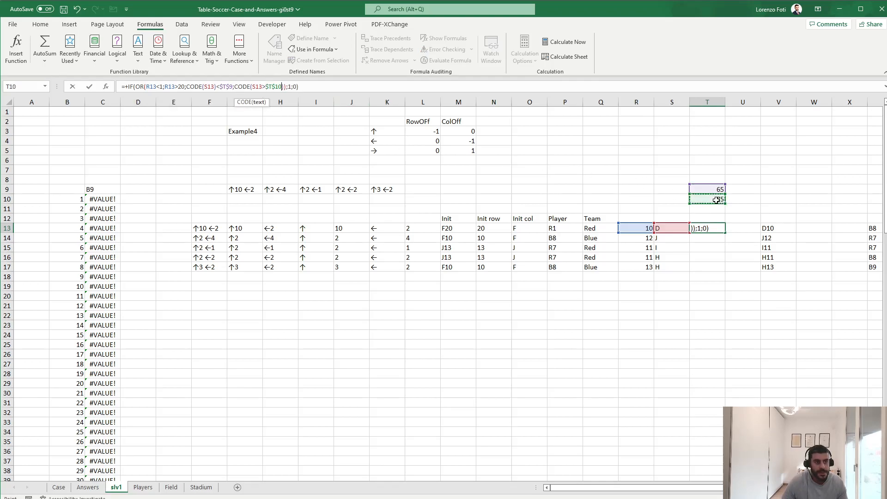
pyautogui.hotkey('ctrl', 'Return')
# Step: Copy the T13 formula down to T14:T17
pyautogui.hotkey('ctrl', 'c')
pyautogui.press('Down')
pyautogui.hotkey('shift', 'Down')
pyautogui.hotkey('shift', 'Down')
pyautogui.hotkey('shift', 'Down')
pyautogui.press('Return')
pyautogui.press('Up')
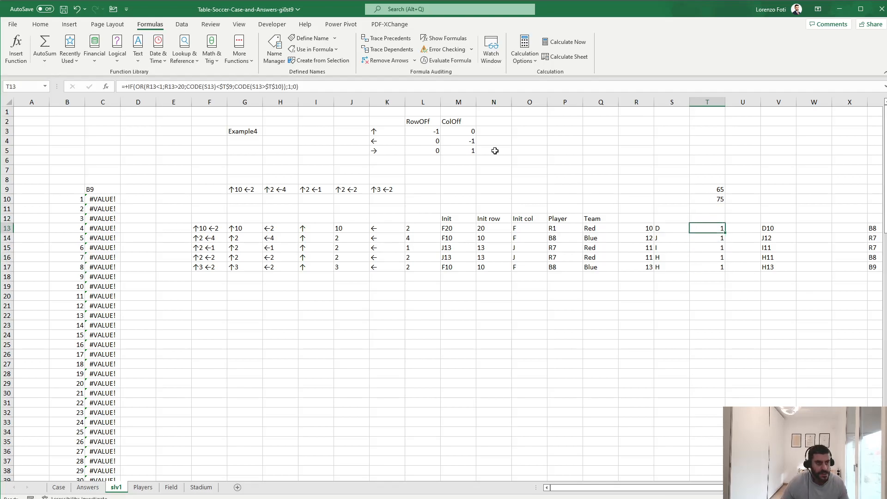
# Step: Evaluate the T13 formula step by step to examine how the comparisons with $T$9 and $T$10 resolve
pyautogui.click(446, 61)
pyautogui.click(430, 279)
pyautogui.click(430, 279)
pyautogui.click(431, 279)
pyautogui.click(432, 280)
pyautogui.click(432, 281)
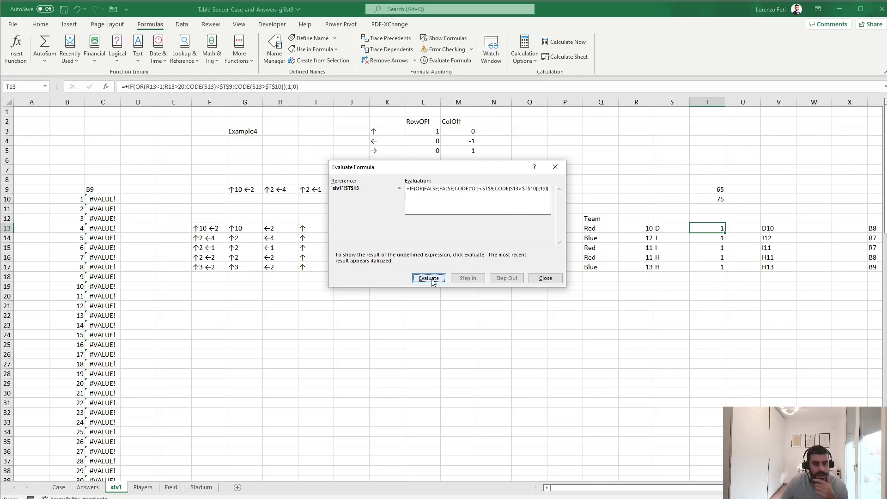
pyautogui.click(433, 281)
pyautogui.click(432, 281)
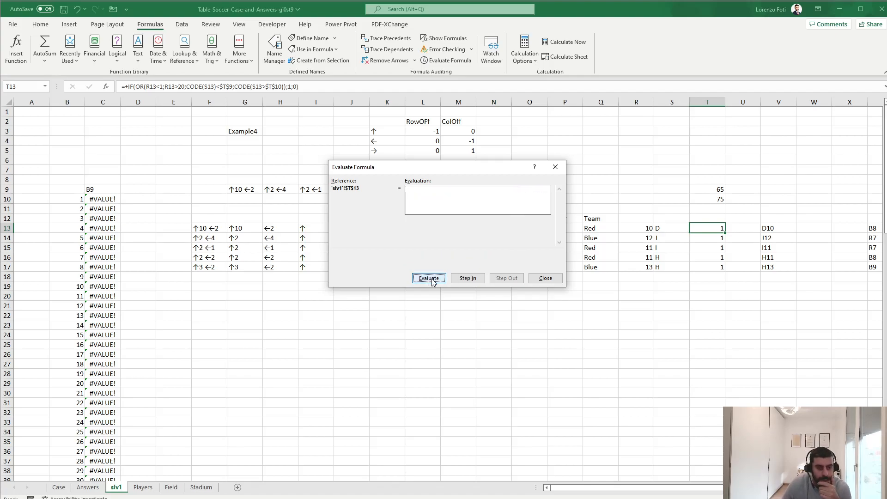
pyautogui.click(433, 281)
pyautogui.click(433, 282)
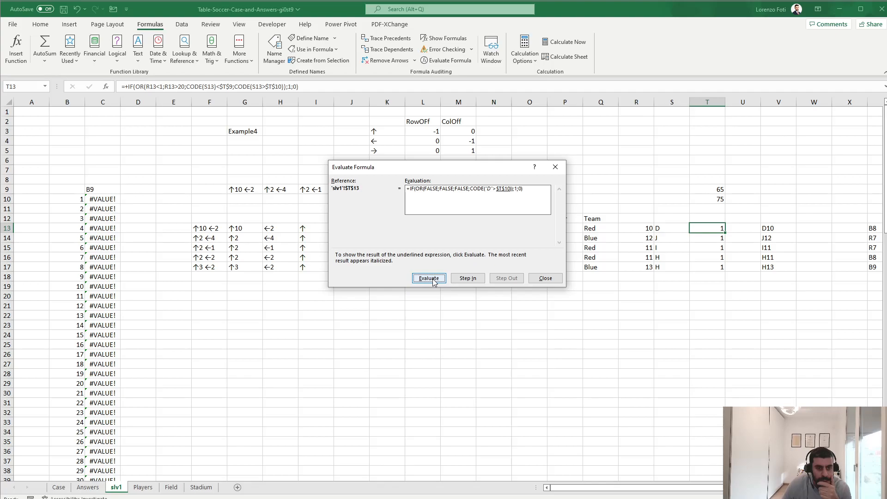
pyautogui.click(434, 281)
pyautogui.click(434, 282)
pyautogui.click(545, 278)
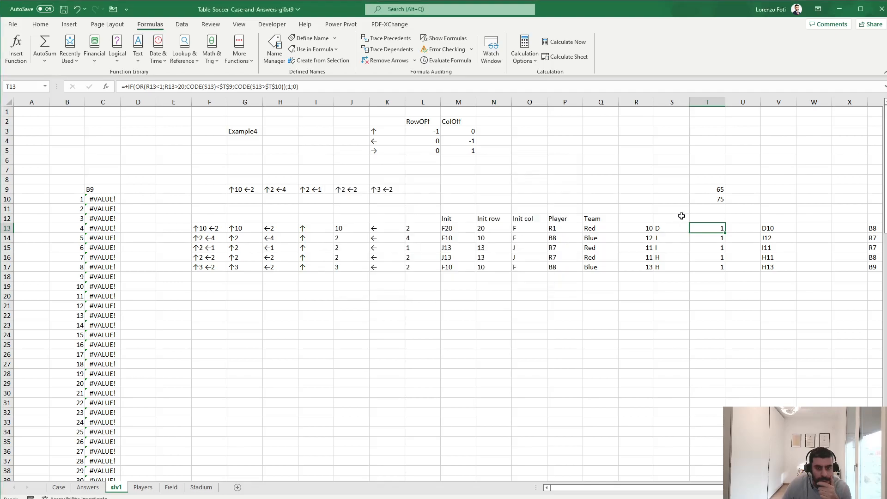
# Step: Correct the parentheses in the T13 formula so its last condition reads CODE(S13)>$T$10
pyautogui.click(263, 86)
pyautogui.write(')')
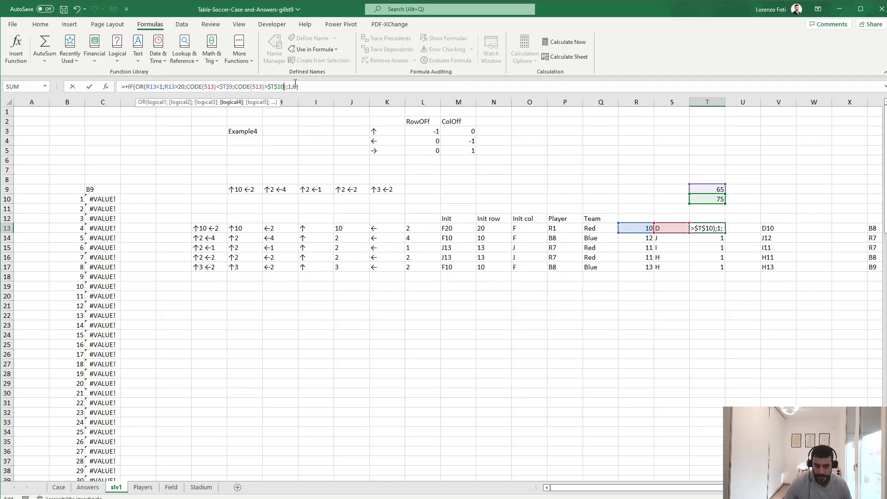
pyautogui.press('Return')
# Step: Copy the corrected out-of-bounds formula from T13 to T14:T17
pyautogui.press('Up')
pyautogui.hotkey('ctrl', 'c')
pyautogui.press('Down')
pyautogui.hotkey('shift', 'Down')
pyautogui.hotkey('shift', 'Down')
pyautogui.hotkey('shift', 'Down')
pyautogui.press('Return')
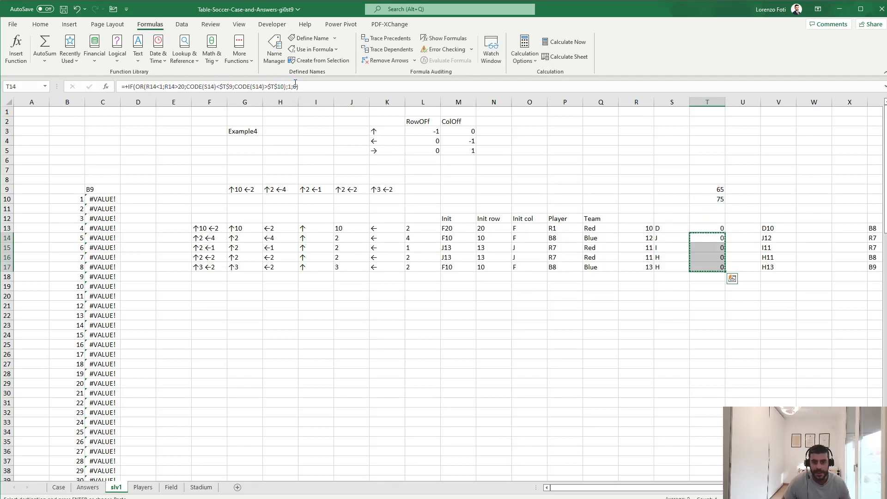
pyautogui.press('Up')
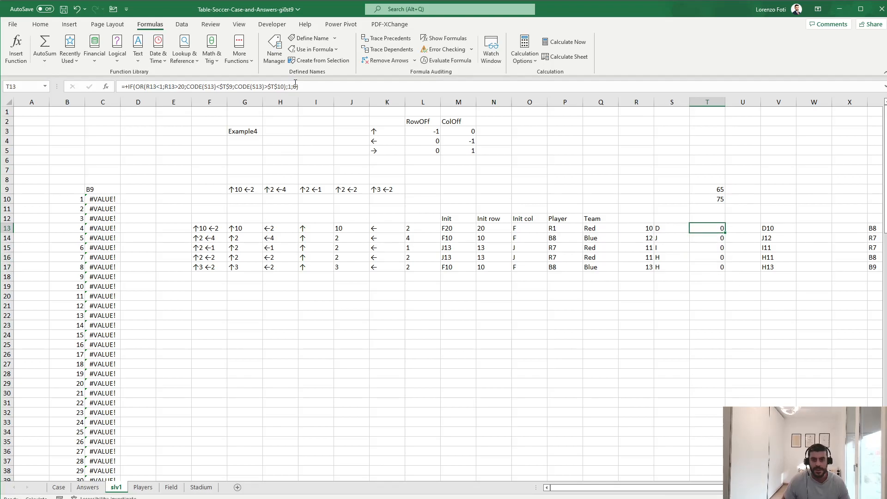
# Step: Change the game name in G3 to Example5
pyautogui.click(248, 133)
pyautogui.click(156, 83)
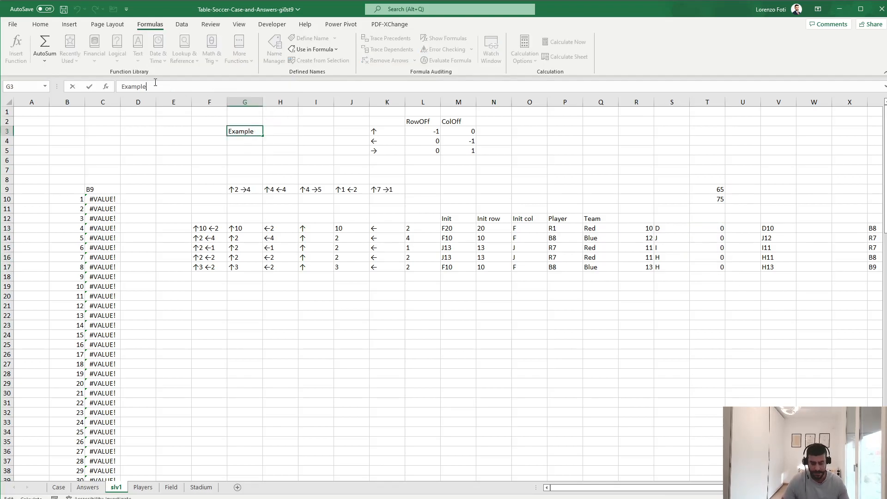
pyautogui.write('5')
pyautogui.press('Return')
# Step: Check the last Level 5 shot column on the Case sheet and extend the G9 XLOOKUP return range to Case!G:CR
pyautogui.press('Down')
pyautogui.press('Down')
pyautogui.press('Down')
pyautogui.press('Down')
pyautogui.press('Down')
pyautogui.hotkey('ctrl', 'shift', 'Right')
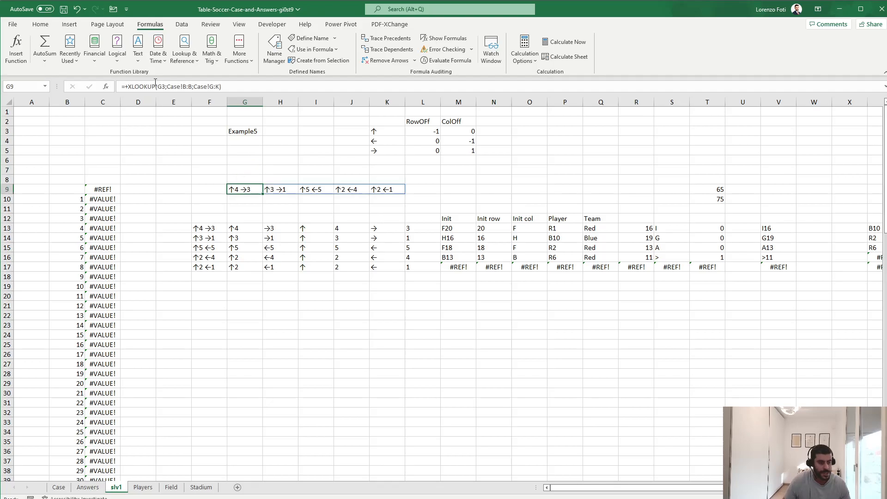
pyautogui.hotkey('ctrl', 'pageup')
pyautogui.hotkey('ctrl', 'pageup')
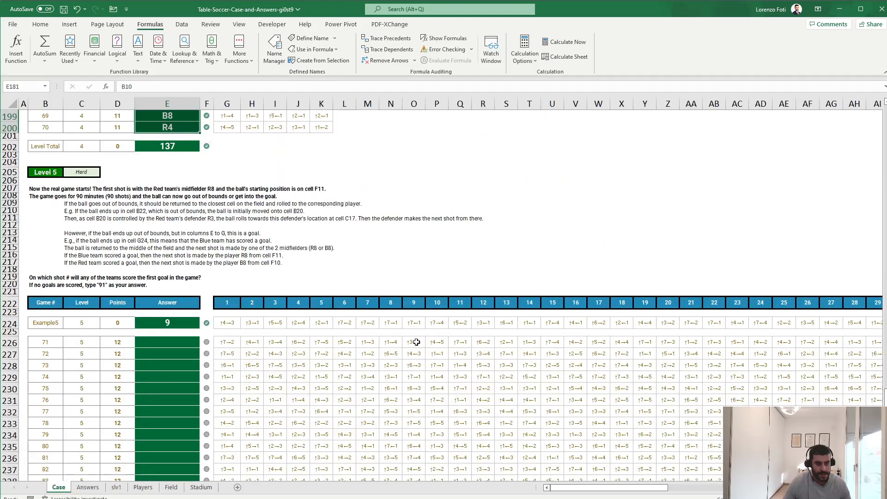
pyautogui.hotkey('ctrl', 'Right')
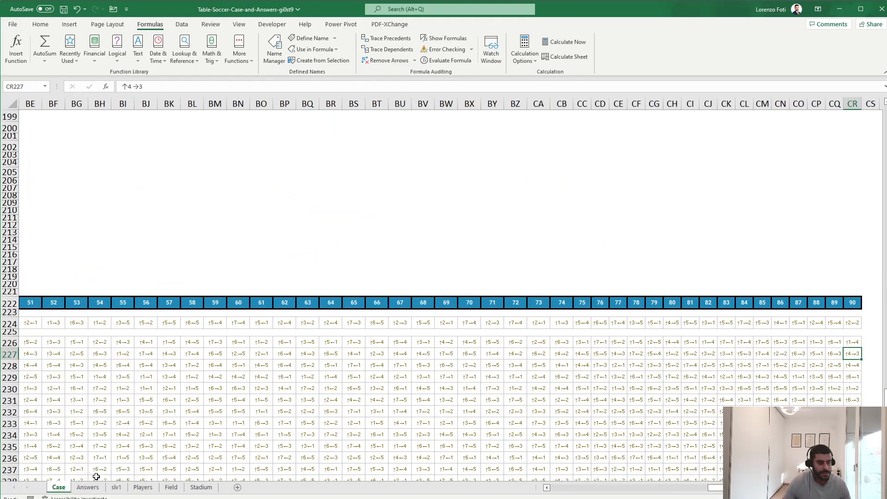
pyautogui.click(114, 488)
pyautogui.press('F2')
pyautogui.press('Left')
pyautogui.press('BackSpace')
pyautogui.write('C')
pyautogui.press('Escape')
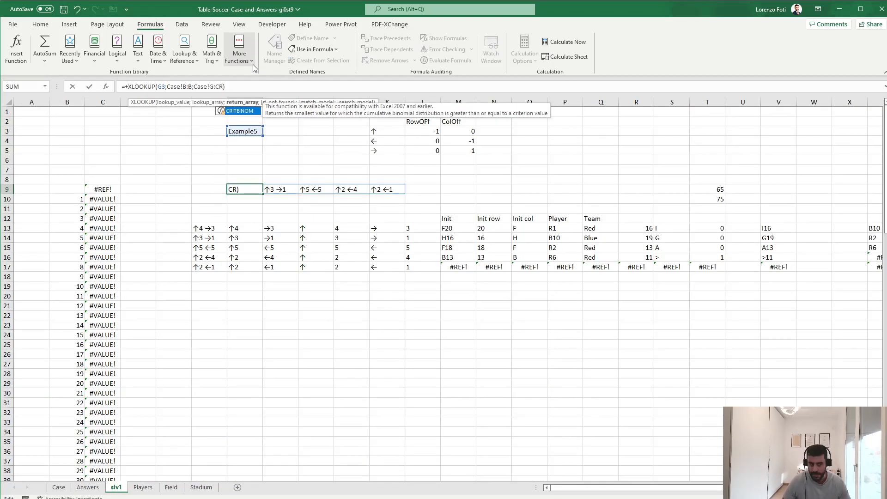
pyautogui.press('Return')
# Step: Examine the TRANSPOSE formula in F13 and the cells along row 9 for whatever blocks the spill
pyautogui.press('Return')
pyautogui.press('Left')
pyautogui.press('Down')
pyautogui.press('Down')
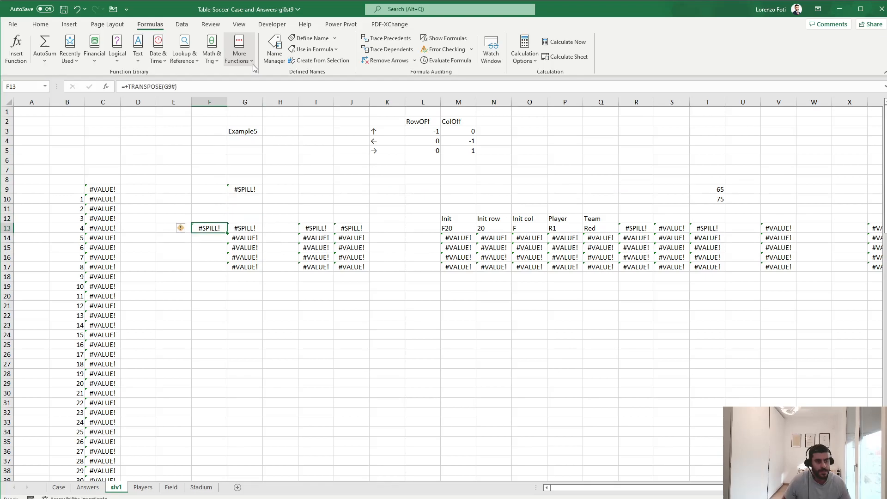
pyautogui.press('Up')
pyautogui.press('Right')
pyautogui.press('Up')
pyautogui.press('Up')
pyautogui.press('Right')
pyautogui.press('Right')
pyautogui.press('Right')
pyautogui.press('Right')
pyautogui.press('Right')
pyautogui.press('Right')
pyautogui.press('Right')
pyautogui.press('Right')
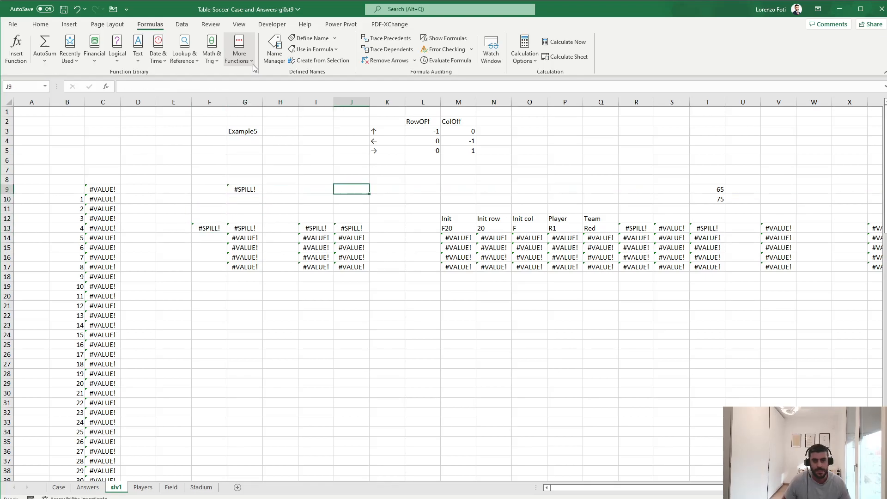
pyautogui.press('Right')
pyautogui.press('Right')
pyautogui.press('Right')
pyautogui.press('Right')
pyautogui.press('Right')
pyautogui.press('Right')
pyautogui.press('Right')
pyautogui.press('Right')
pyautogui.press('Left')
pyautogui.press('Left')
pyautogui.press('Left')
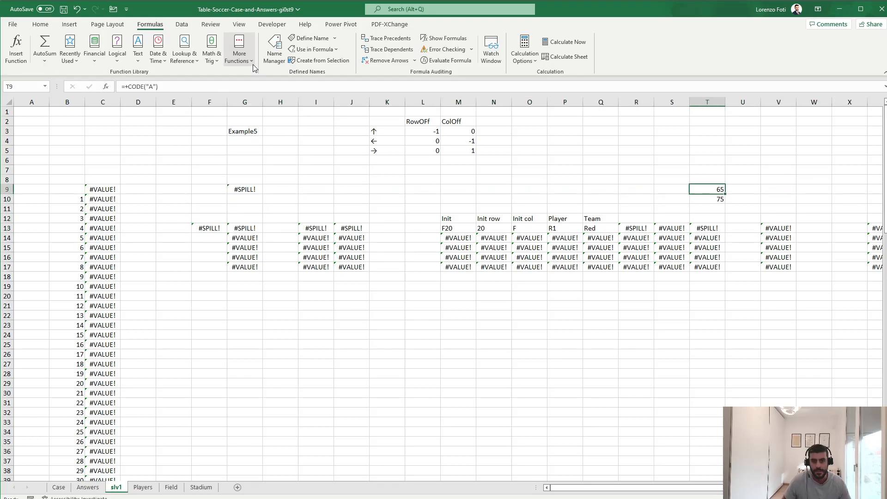
pyautogui.click(251, 201)
pyautogui.hotkey('shift', 'space')
pyautogui.hotkey('ctrl', '-')
pyautogui.press('Return')
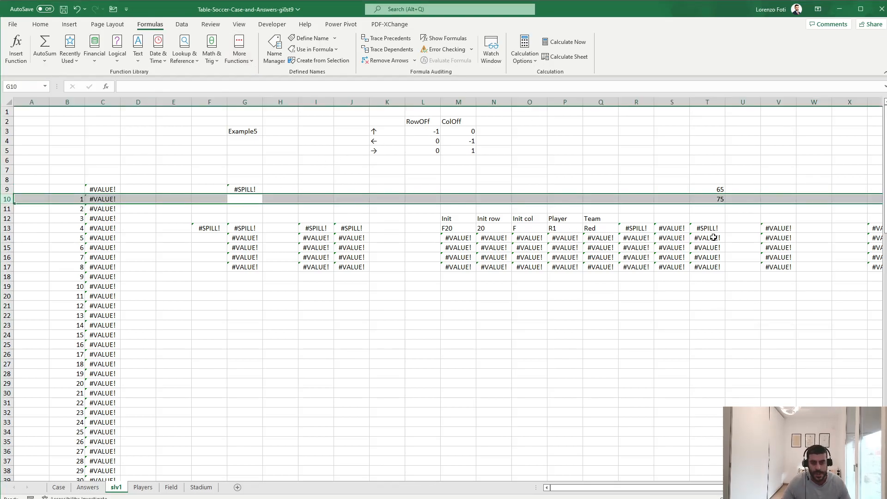
# Step: Move the XLOOKUP shot formula from G9 to G7 and check the reference in the F13 TRANSPOSE formula
pyautogui.click(248, 188)
pyautogui.moveTo(247, 186); pyautogui.dragTo(247, 172)
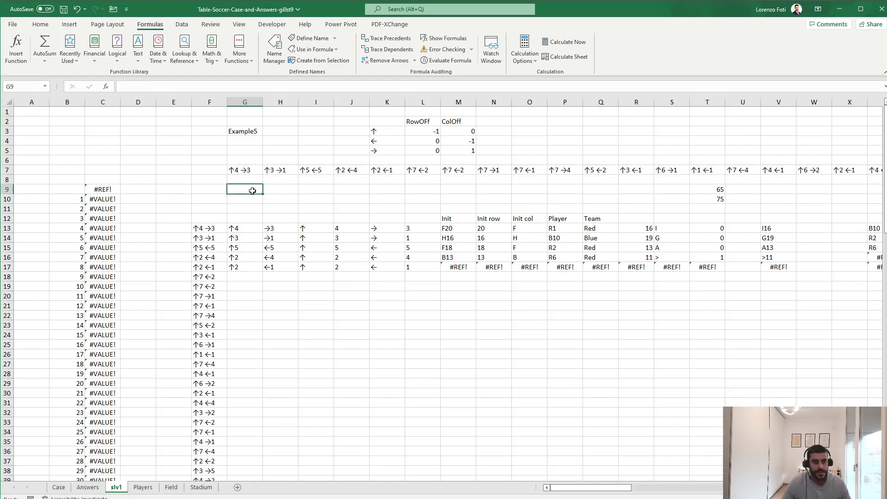
pyautogui.click(220, 228)
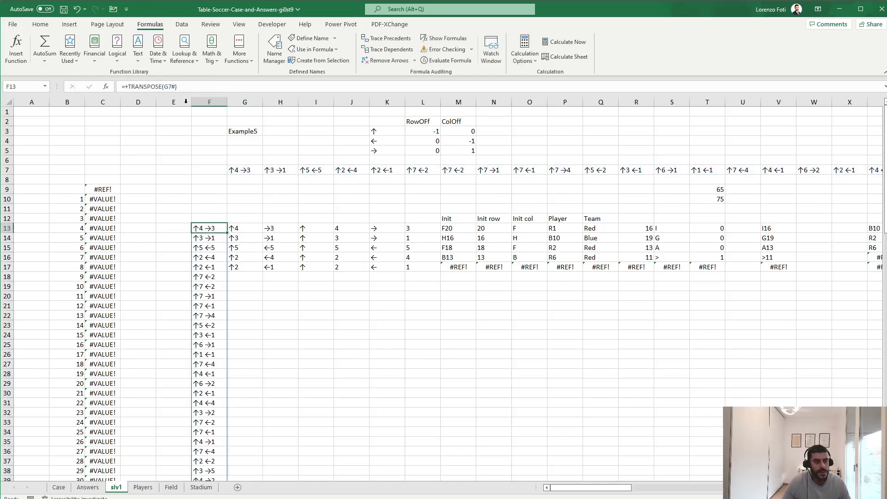
# Step: Copy the formulas in G17:Z17 down to the last transposed shot row
pyautogui.click(254, 267)
pyautogui.hotkey('ctrl', 'shift', 'Right')
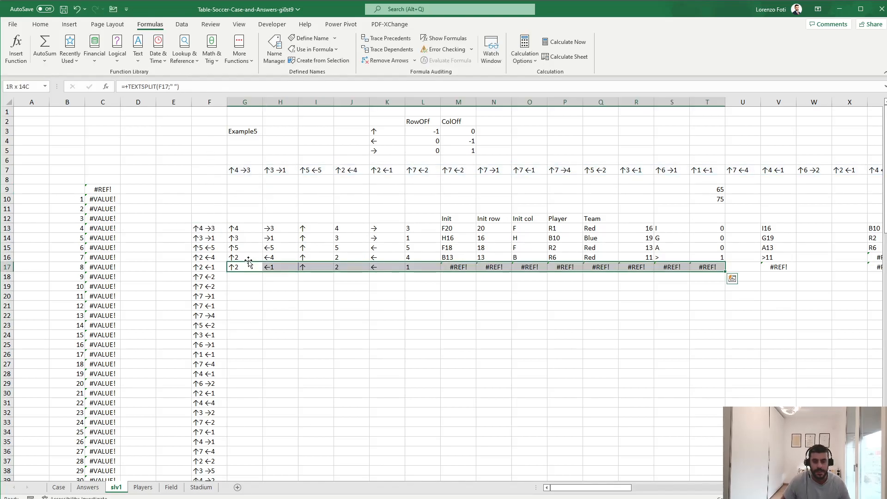
pyautogui.hotkey('ctrl', 'shift', 'Right')
pyautogui.hotkey('ctrl', 'shift', 'Right')
pyautogui.hotkey('ctrl', 'shift', 'Right')
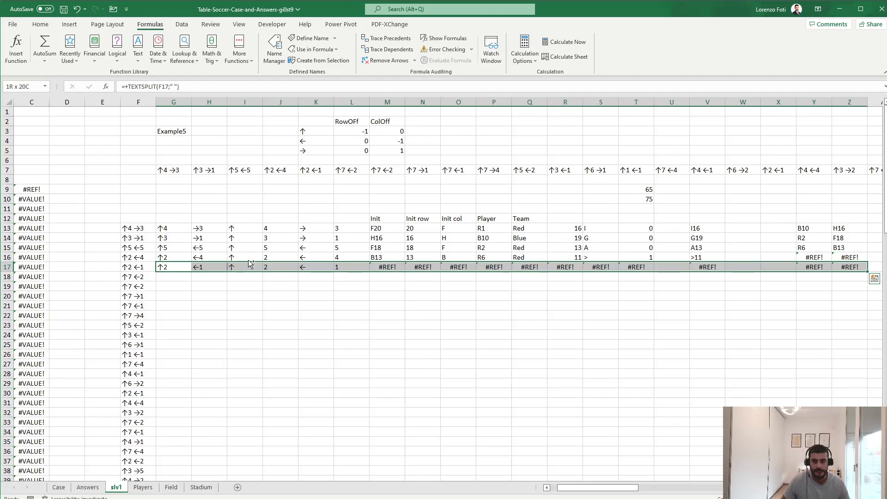
pyautogui.hotkey('ctrl', 'c')
pyautogui.press('Left')
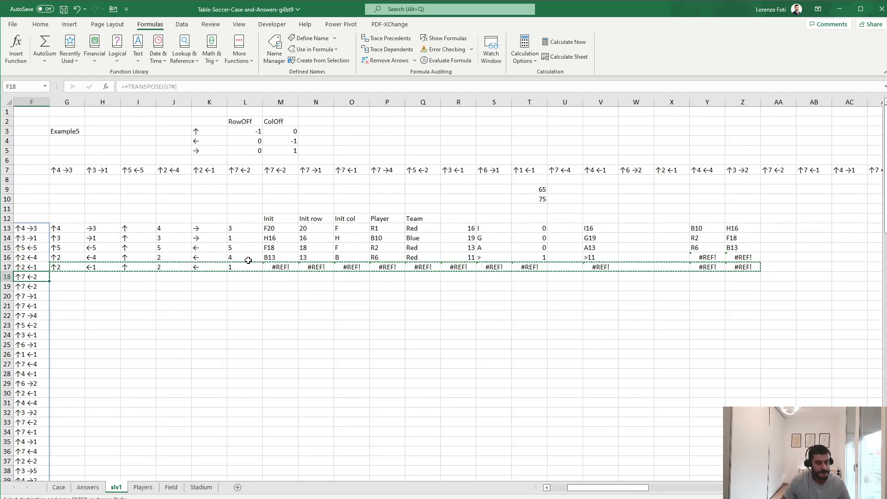
pyautogui.hotkey('ctrl', 'Down')
pyautogui.press('Right')
pyautogui.hotkey('ctrl', 'shift', 'Up')
pyautogui.hotkey('ctrl', 'v')
pyautogui.hotkey('ctrl', 'Home')
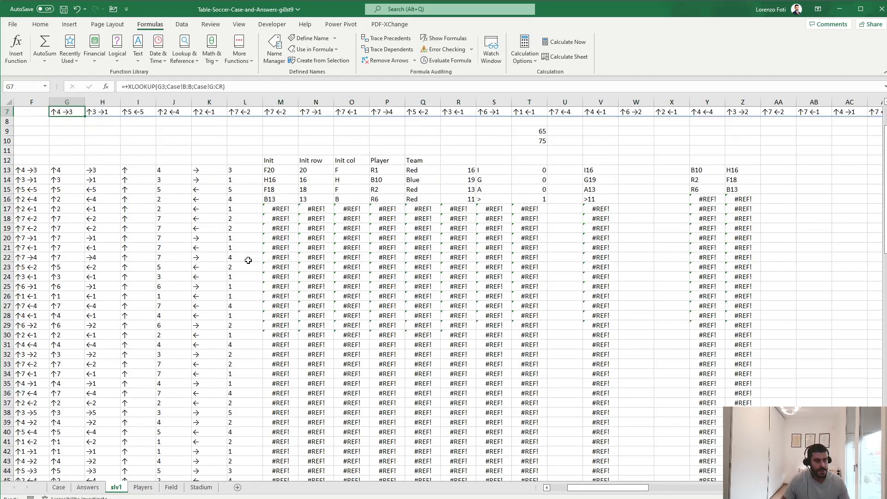
# Step: Inspect the out-of-bounds flag formula in T16 and the column formula in S16
pyautogui.hscroll(-3, 248, 260)
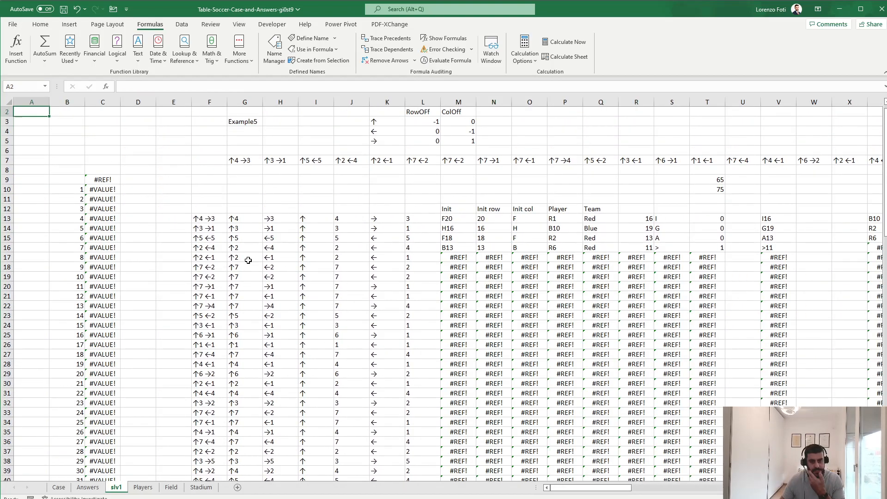
pyautogui.click(728, 246)
pyautogui.click(721, 246)
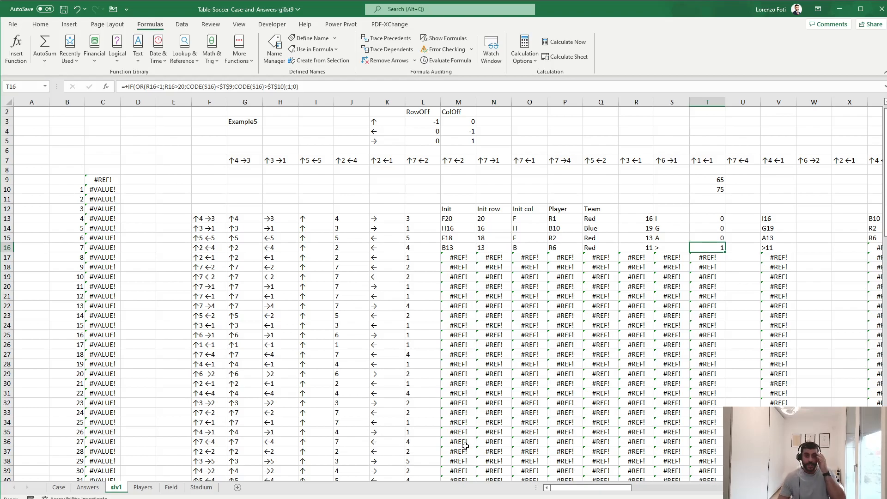
pyautogui.click(672, 246)
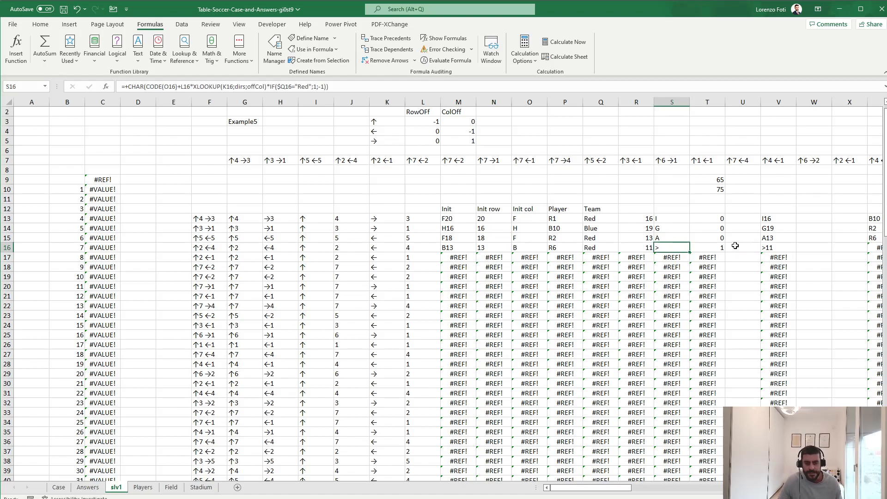
# Step: Cut the column-code conditions out of the T13 out-of-bounds flag, leaving =+IF(OR(R13<1;R13>20);1;0)
pyautogui.click(711, 217)
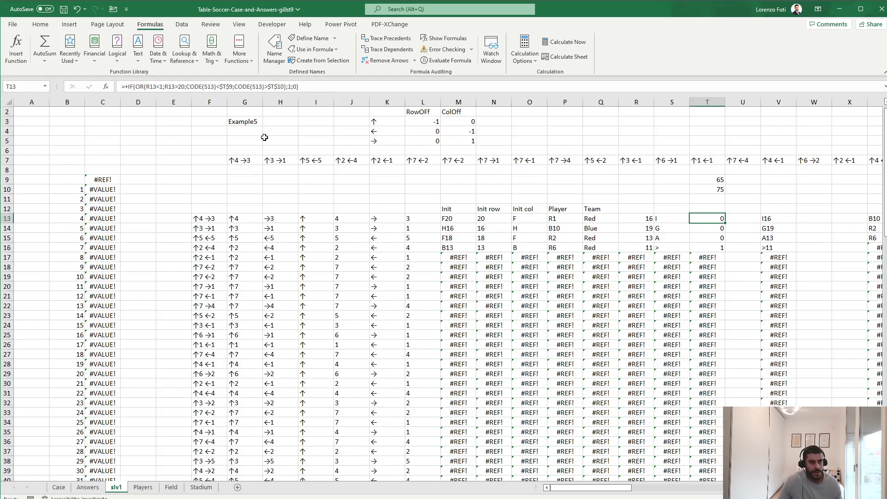
pyautogui.click(287, 88)
pyautogui.moveTo(288, 88); pyautogui.dragTo(186, 88)
pyautogui.hotkey('ctrl', 'c')
pyautogui.press('BackSpace')
pyautogui.press('BackSpace')
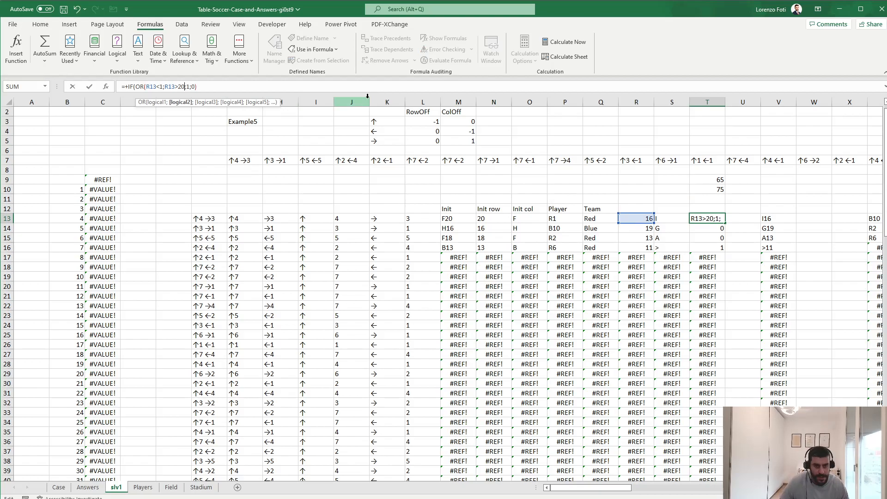
pyautogui.write(')')
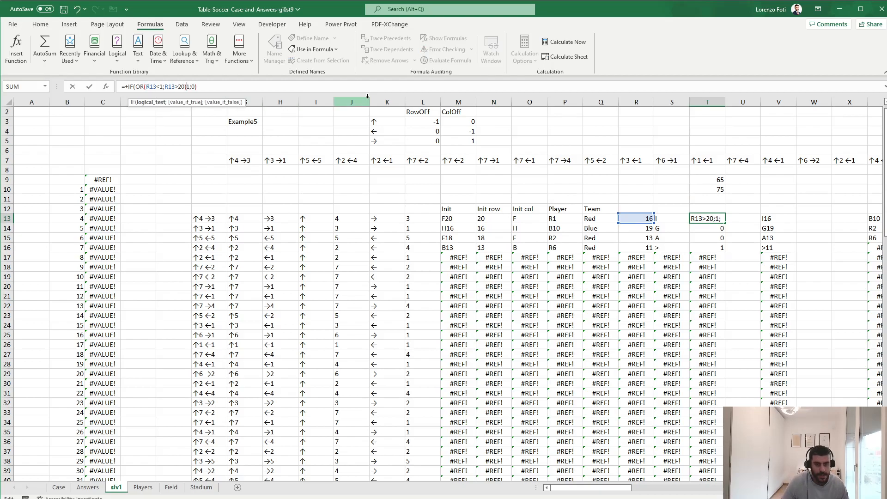
pyautogui.press('Tab')
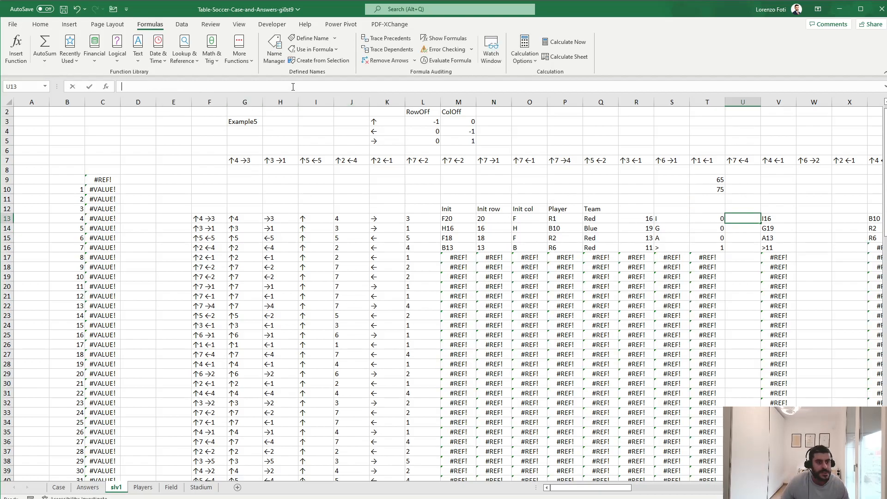
# Step: Place the cut conditions CODE(S13)<$T$9 and CODE(S13)>$T$10 in U13 inside an IF returning 1 or 0
pyautogui.hotkey('ctrl', 'v')
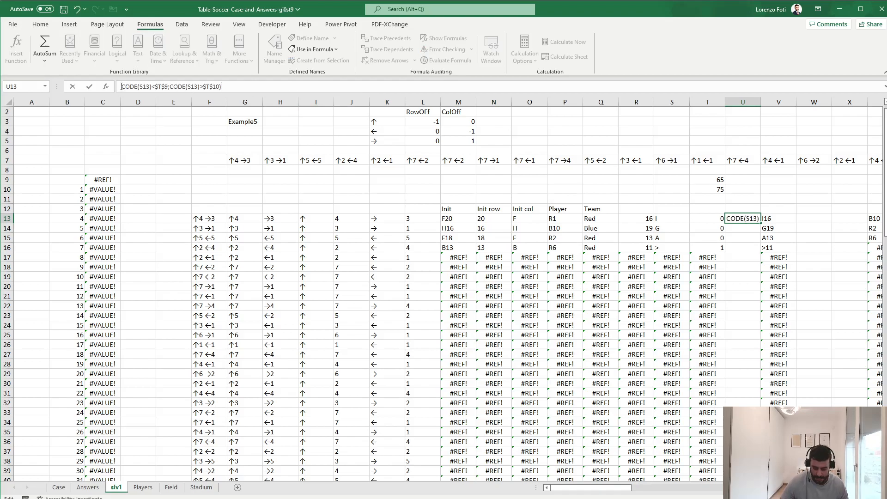
pyautogui.click(120, 87)
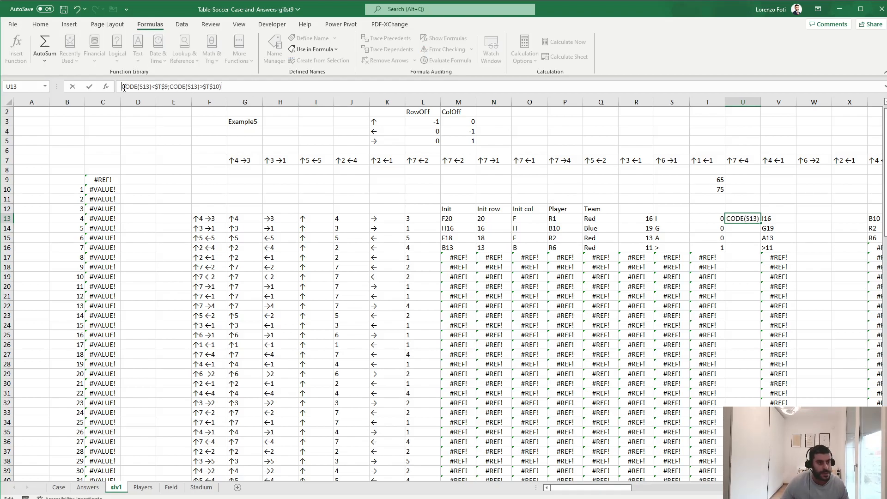
pyautogui.write('if(')
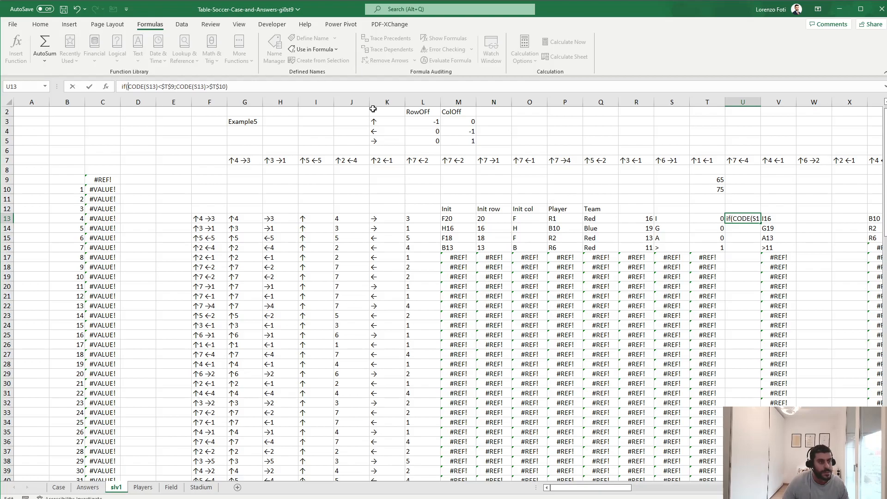
pyautogui.write('=')
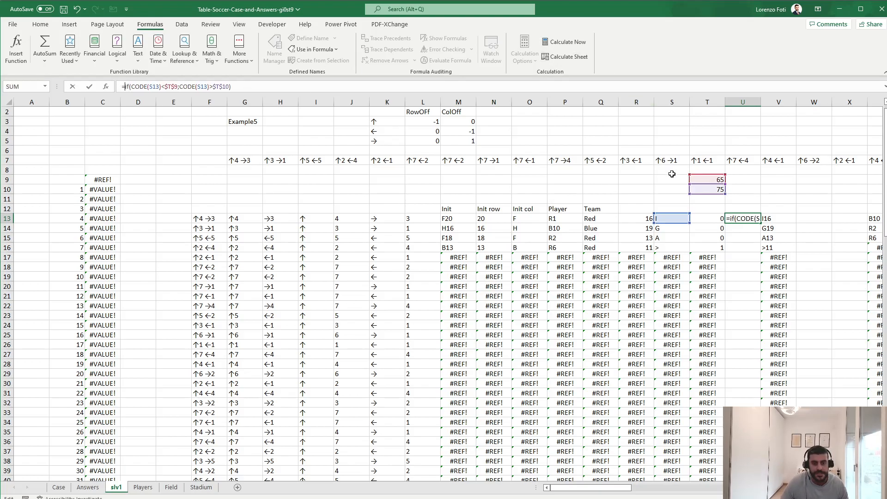
pyautogui.click(257, 86)
pyautogui.write(";1;'")
pyautogui.press('BackSpace')
pyautogui.write('0)')
pyautogui.press('Return')
pyautogui.press('Return')
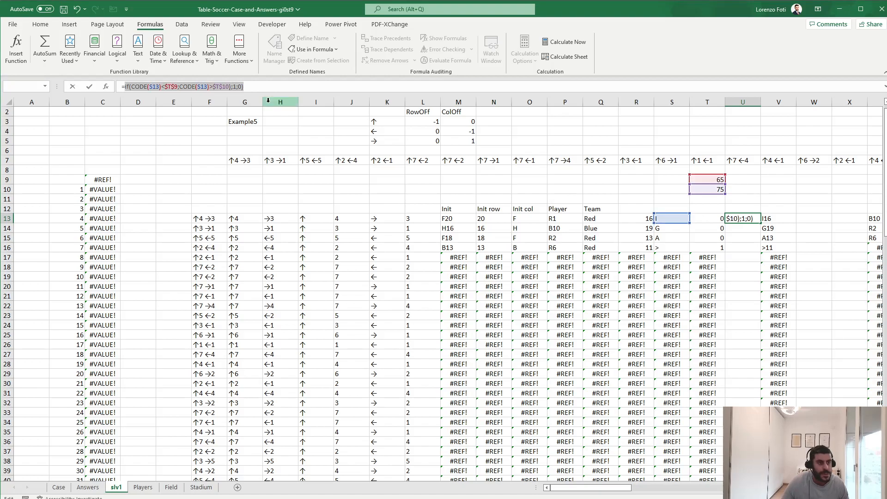
# Step: Wrap the two U13 conditions in OR, giving =IF(OR(CODE(S13)<$T$9;CODE(S13)>$T$10);1;0)
pyautogui.click(131, 87)
pyautogui.write('or(')
pyautogui.click(239, 86)
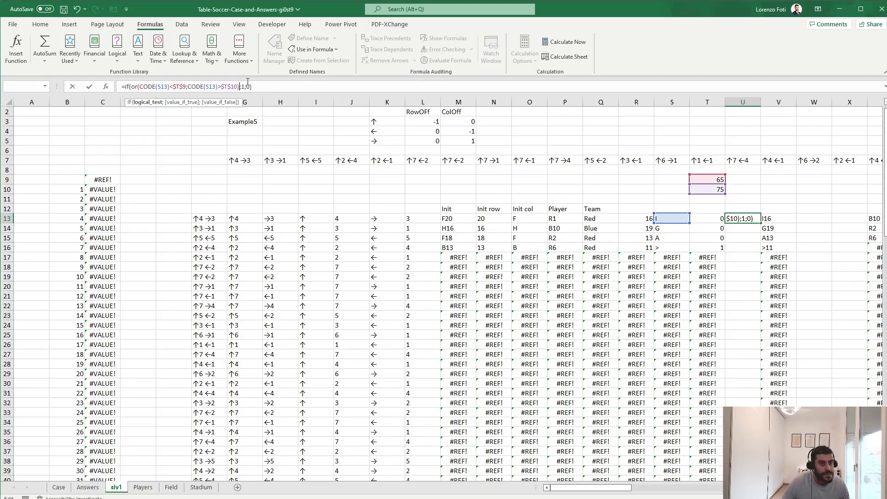
pyautogui.press('Return')
# Step: Copy the U13 column out-of-bounds flag down to row 102
pyautogui.press('Up')
pyautogui.hotkey('ctrl', 'c')
pyautogui.press('Left')
pyautogui.hotkey('ctrl', 'Down')
pyautogui.press('Right')
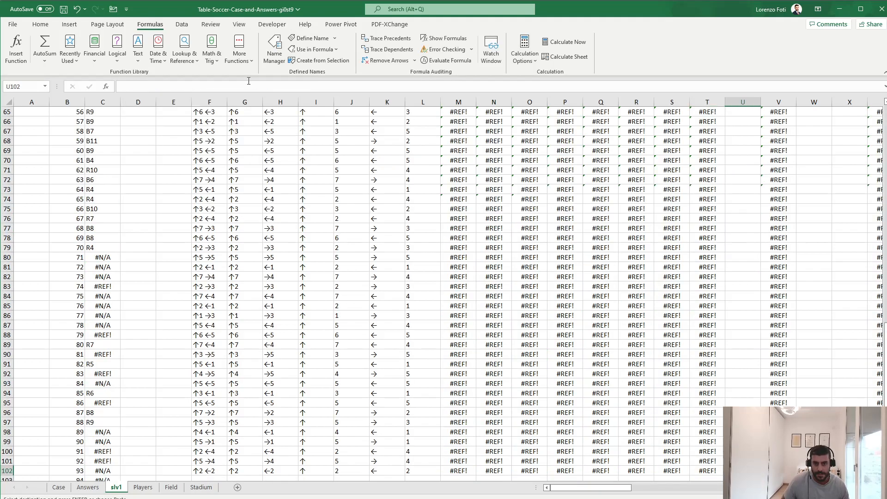
pyautogui.hotkey('ctrl', 'shift', 'Up')
pyautogui.press('Return')
# Step: Copy the reduced row out-of-bounds flag from T13 down to the last shot row
pyautogui.hotkey('ctrl', 'Up')
pyautogui.hotkey('ctrl', 'Up')
pyautogui.press('Down')
pyautogui.hotkey('ctrl', 'Down')
pyautogui.press('Down')
pyautogui.press('Left')
pyautogui.press('Up')
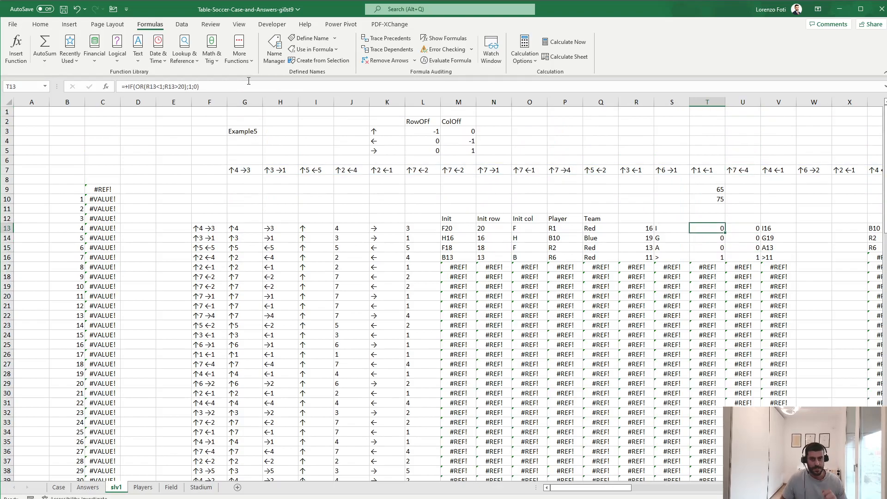
pyautogui.hotkey('ctrl', 'c')
pyautogui.press('Down')
pyautogui.hotkey('ctrl', 'shift', 'Down')
pyautogui.press('Return')
pyautogui.press('Up')
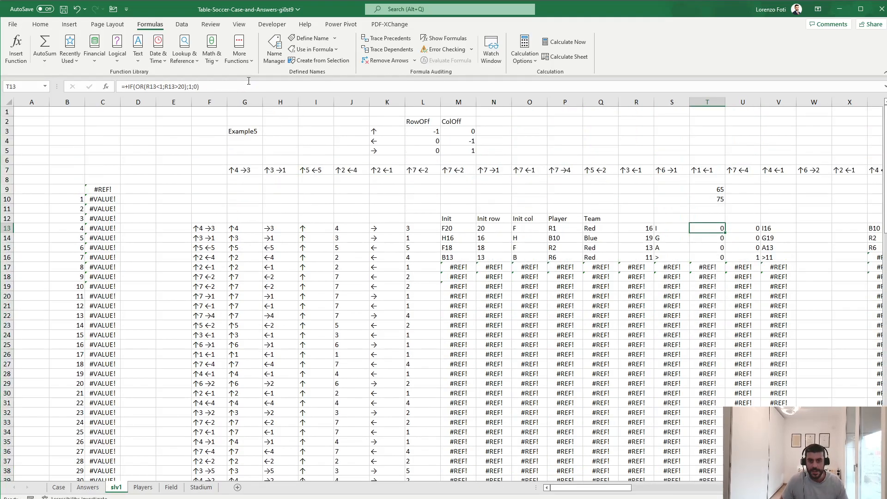
# Step: Insert two empty columns before the CONCAT position column V
pyautogui.press('Right')
pyautogui.press('Right')
pyautogui.press('Right')
pyautogui.press('Right')
pyautogui.press('Right')
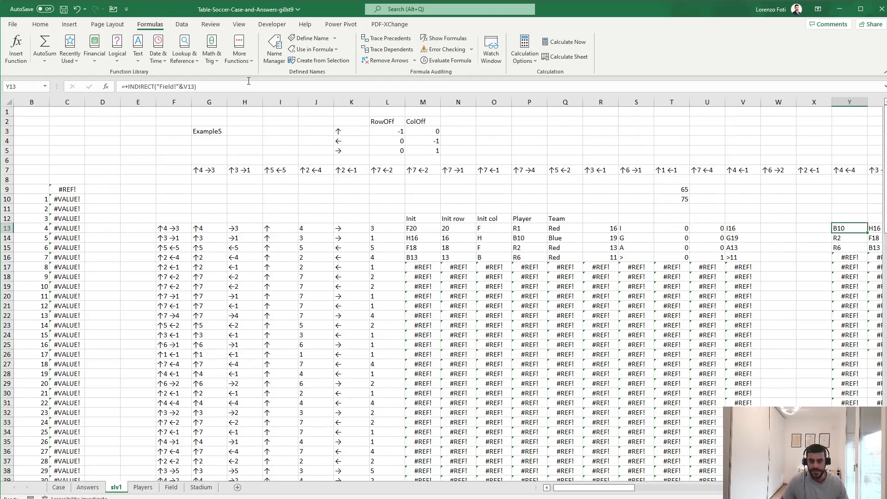
pyautogui.press('Left')
pyautogui.press('Left')
pyautogui.press('Left')
pyautogui.hotkey('ctrl', 'space')
pyautogui.hotkey('ctrl', '+')
pyautogui.hotkey('ctrl', '+')
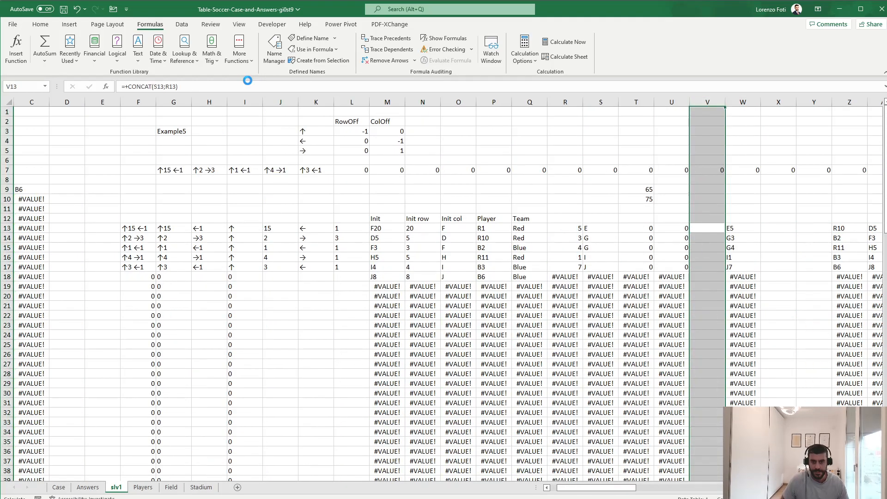
# Step: Begin an IFS formula in V13 that tests T13=1 and returns min(max(R13;20);1)
pyautogui.write('+if(')
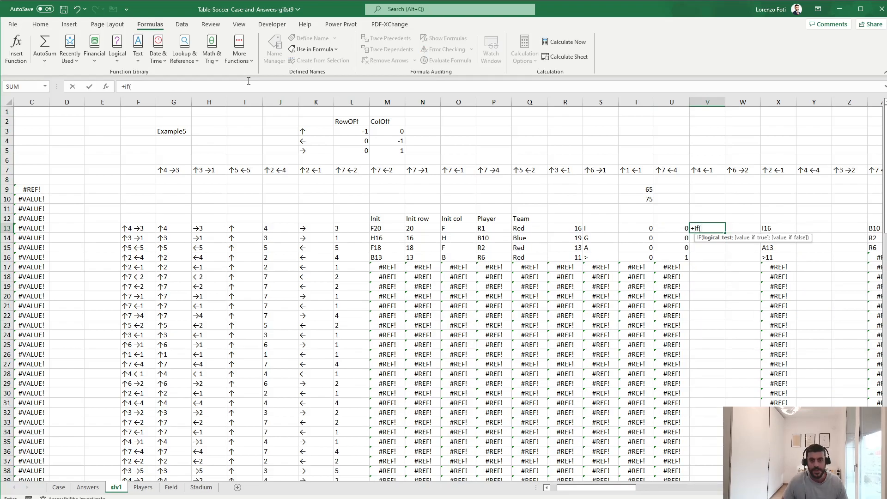
pyautogui.press('BackSpace')
pyautogui.write('s')
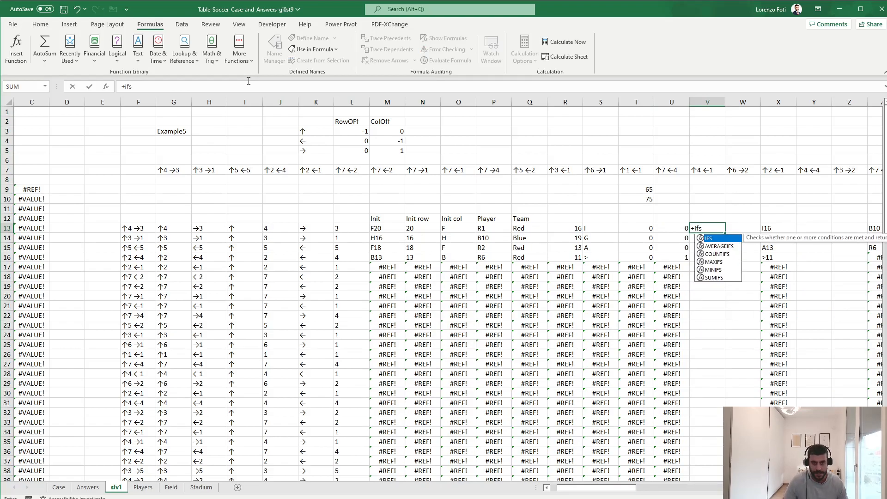
pyautogui.write('(')
pyautogui.press('Left')
pyautogui.press('Left')
pyautogui.write('=1;')
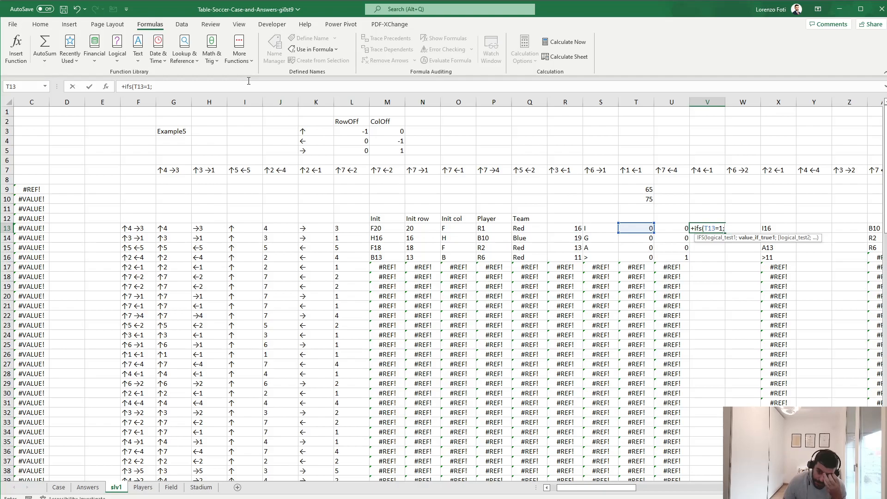
pyautogui.write('min(')
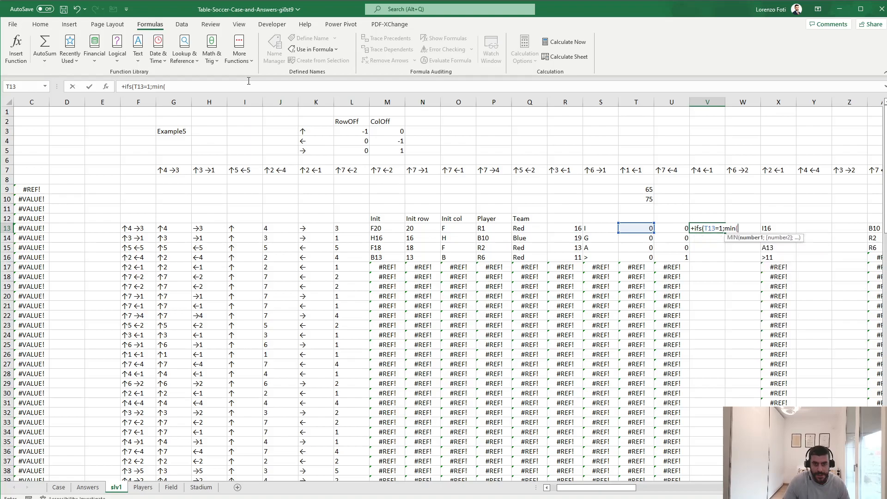
pyautogui.write('max(')
pyautogui.press('Left')
pyautogui.press('Left')
pyautogui.press('Left')
pyautogui.press('Left')
pyautogui.write(';')
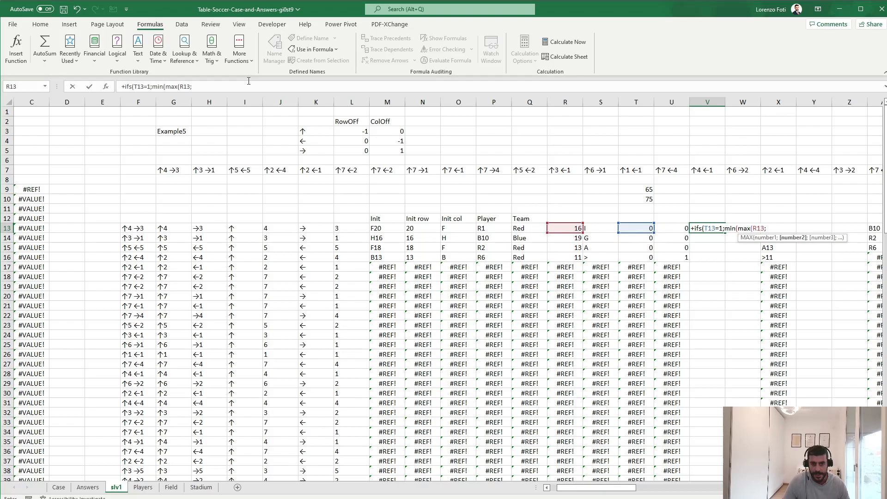
pyautogui.write('20);1);')
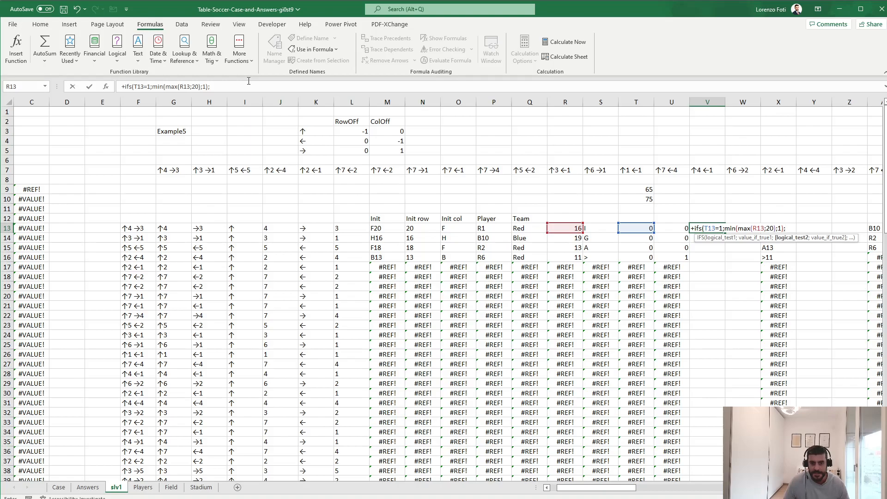
# Step: Strip the IFS test from the V13 formula and enter only +min(max(R13;20);1)
pyautogui.click(128, 88)
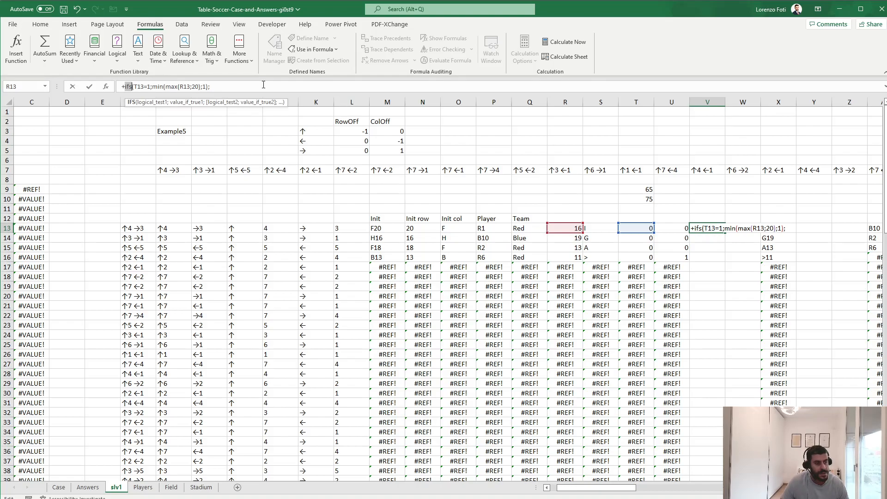
pyautogui.press('Delete')
pyautogui.press('Delete')
pyautogui.press('Delete')
pyautogui.press('Delete')
pyautogui.press('Delete')
pyautogui.press('Delete')
pyautogui.press('Delete')
pyautogui.press('Delete')
pyautogui.press('Delete')
pyautogui.write('m')
pyautogui.press('End')
pyautogui.press('BackSpace')
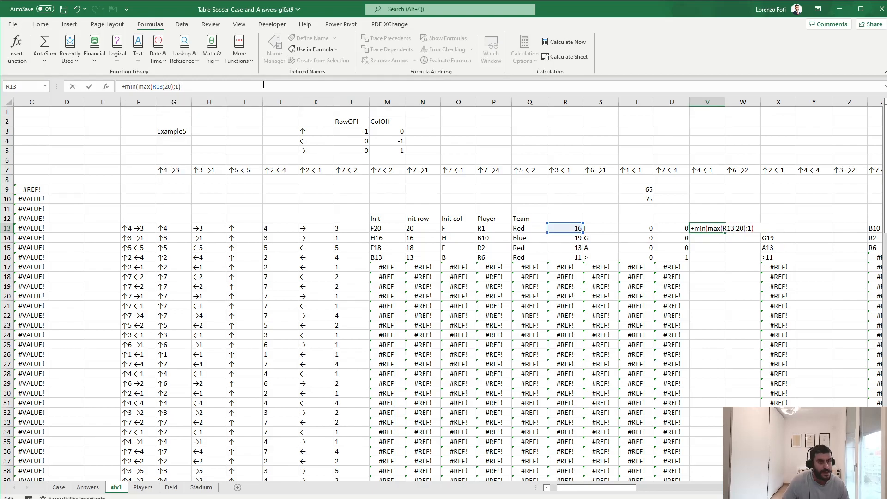
pyautogui.hotkey('ctrl', 'Return')
# Step: Copy the V13 row-limiting formula down to row 102
pyautogui.hotkey('ctrl', 'c')
pyautogui.press('Left')
pyautogui.hotkey('ctrl', 'Down')
pyautogui.press('Right')
pyautogui.hotkey('ctrl', 'shift', 'Up')
pyautogui.press('Return')
pyautogui.hotkey('ctrl', 'Down')
pyautogui.hotkey('ctrl', 'Up')
pyautogui.hotkey('ctrl', 'Up')
pyautogui.press('Down')
pyautogui.press('Down')
pyautogui.press('Down')
pyautogui.hotkey('ctrl', 'Down')
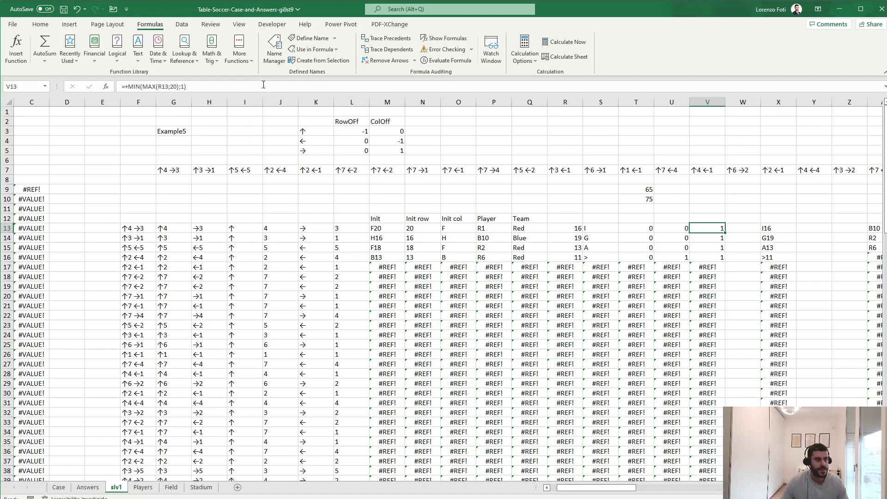
# Step: Swap the limits in V13 to =+MIN(MAX(R13;1);20) and fill the corrected formula down the column
pyautogui.doubleClick(174, 86)
pyautogui.write('1')
pyautogui.press('BackSpace')
pyautogui.write('20')
pyautogui.press('Return')
pyautogui.press('Up')
pyautogui.hotkey('ctrl', 'shift', 'Down')
pyautogui.hotkey('ctrl', 'd')
pyautogui.hotkey('ctrl', 'shift', 'Up')
# Step: Fill the V13 formula into W13 and wrap its S13 reference in CODE
pyautogui.press('Right')
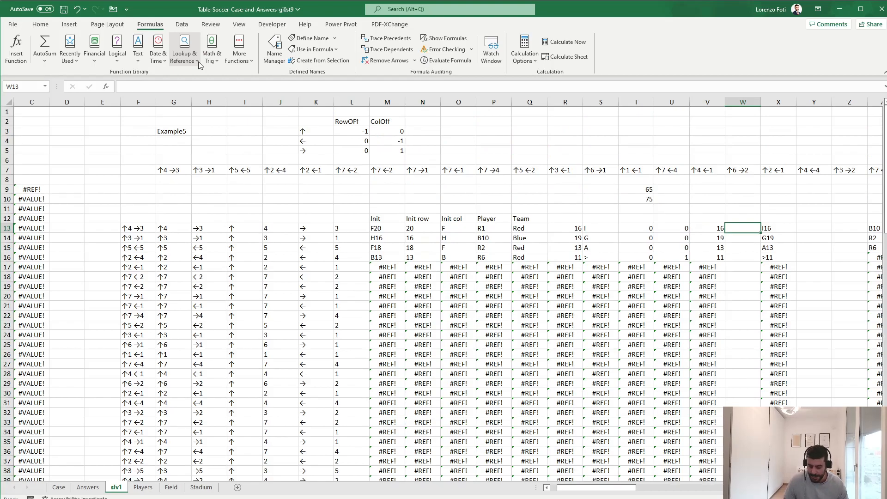
pyautogui.write('+')
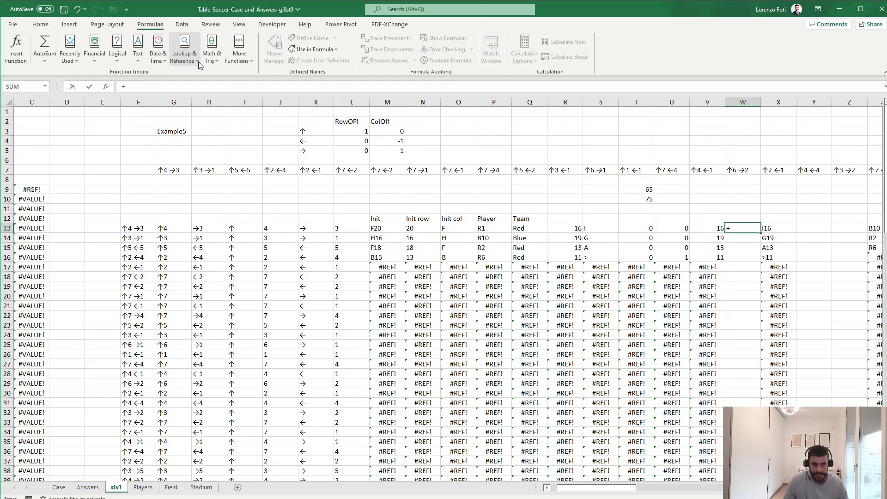
pyautogui.press('Escape')
pyautogui.hotkey('ctrl', 'r')
pyautogui.press('F2')
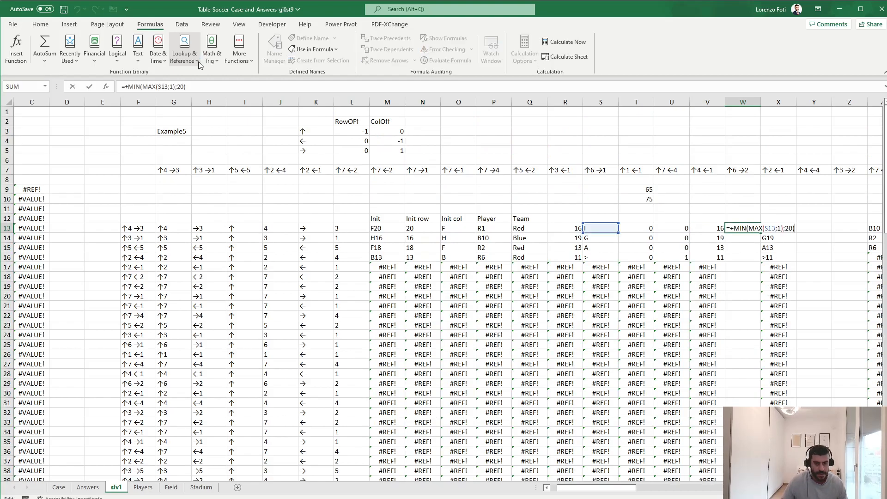
pyautogui.click(164, 87)
pyautogui.write('code(S13')
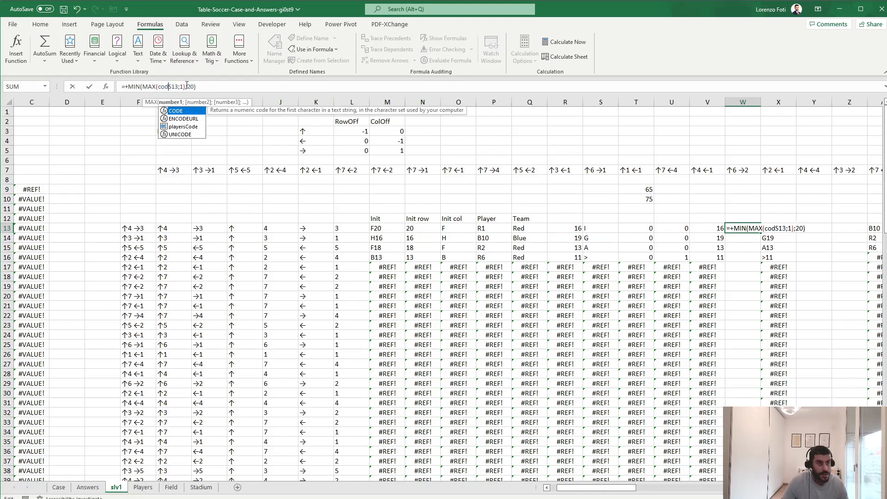
pyautogui.write(')')
# Step: Set the W13 limits to $T$9 and $T$10 and wrap it in CHAR, giving =+CHAR(MIN(MAX(CODE(S13);$T$9);$T$10))
pyautogui.doubleClick(189, 87)
pyautogui.click(647, 190)
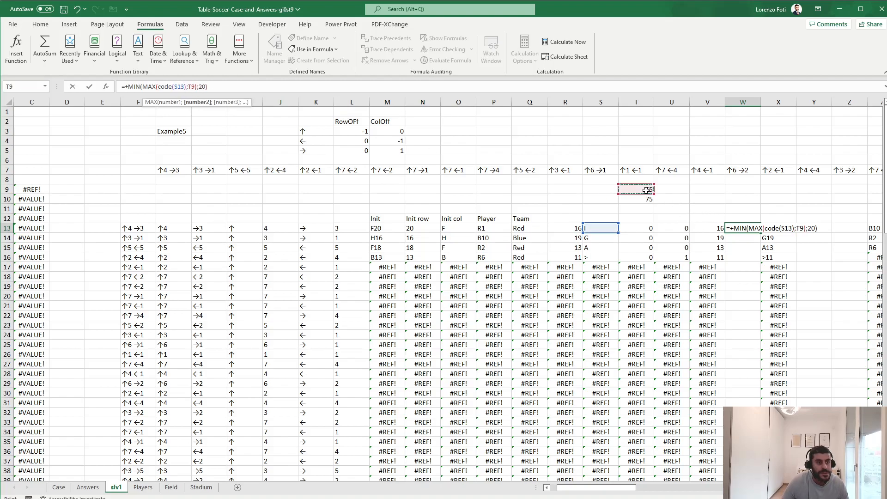
pyautogui.press('F4')
pyautogui.doubleClick(208, 87)
pyautogui.click(646, 199)
pyautogui.press('F4')
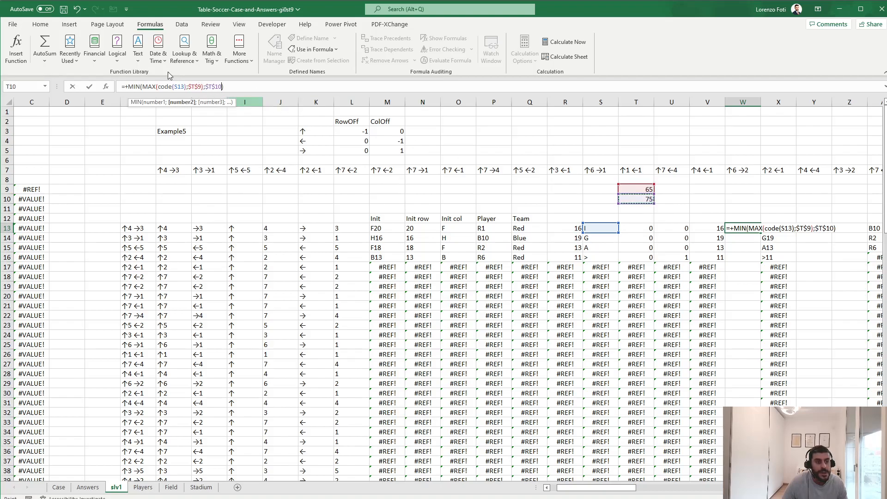
pyautogui.click(129, 87)
pyautogui.write('char(')
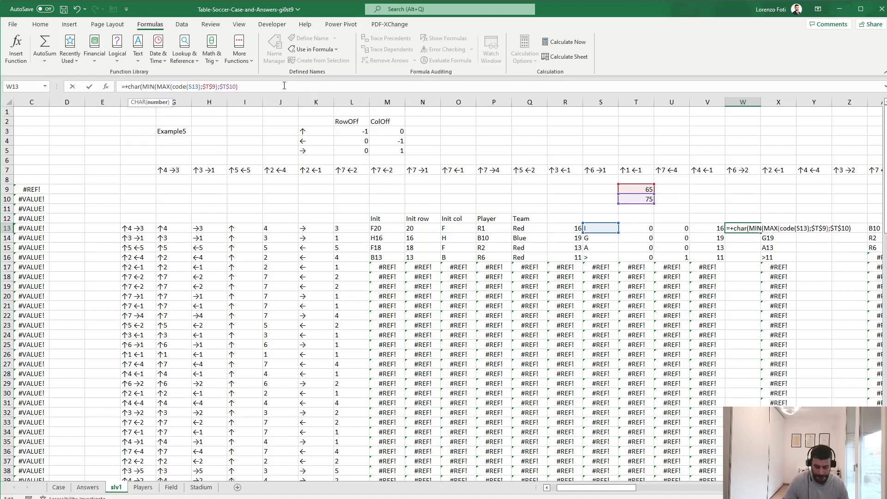
pyautogui.press('Return')
# Step: Fill the W13 column-limiting formula down to row 102
pyautogui.press('Up')
pyautogui.press('Left')
pyautogui.hotkey('ctrl', 'Down')
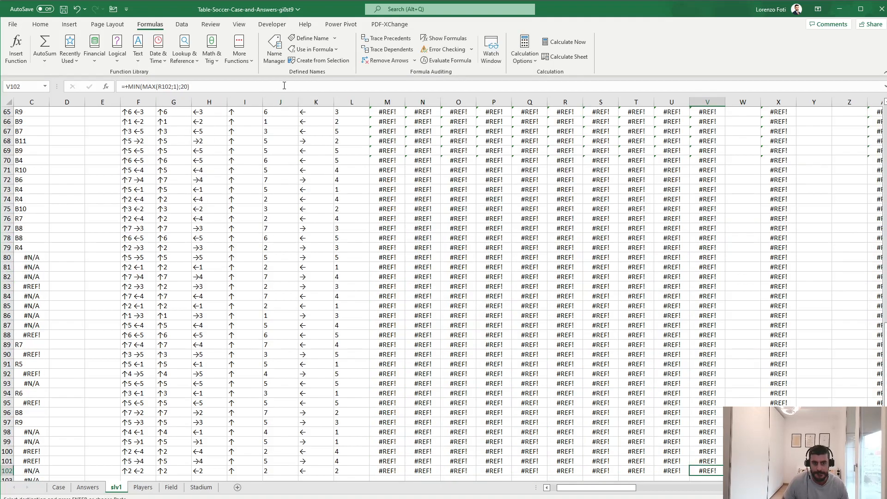
pyautogui.press('Right')
pyautogui.hotkey('ctrl', 'shift', 'Up')
pyautogui.hotkey('ctrl', 'd')
# Step: Check the limited column letters in W13:W16, especially for the out-of-bounds shot in row 16
pyautogui.hotkey('ctrl', 'Up')
pyautogui.hotkey('ctrl', 'Up')
pyautogui.hotkey('ctrl', 'Up')
pyautogui.press('Down')
pyautogui.press('Down')
pyautogui.press('Down')
pyautogui.press('Down')
pyautogui.press('Down')
pyautogui.press('Down')
pyautogui.press('Down')
pyautogui.press('Down')
pyautogui.press('Down')
pyautogui.press('Down')
pyautogui.press('Down')
pyautogui.press('Down')
pyautogui.press('Down')
pyautogui.press('Down')
pyautogui.press('Down')
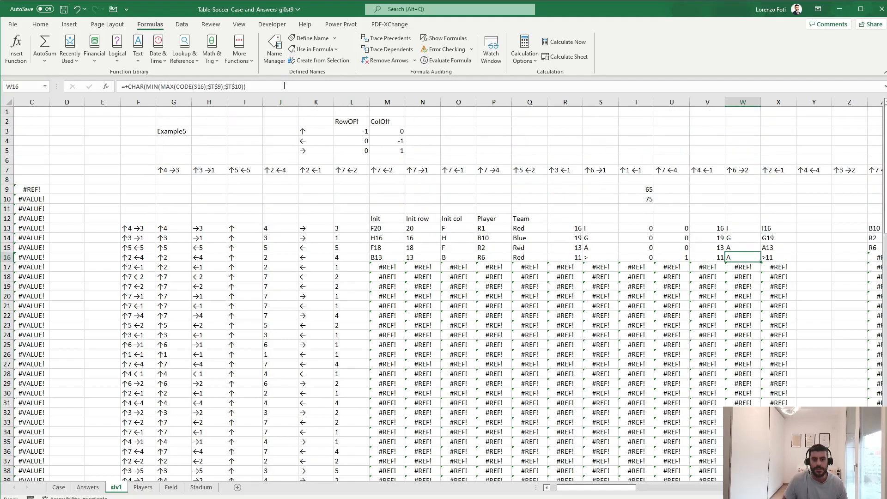
# Step: Inspect the CONCAT position formula in X13 and the column out-of-bounds flag in U13
pyautogui.press('Right')
pyautogui.press('Right')
pyautogui.press('Left')
pyautogui.hotkey('ctrl', 'Up')
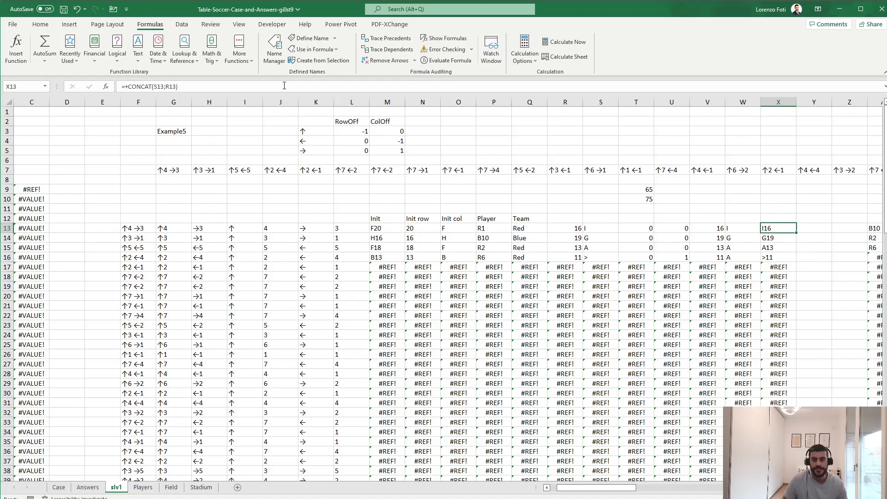
pyautogui.press('Left')
pyautogui.press('Left')
pyautogui.press('Left')
pyautogui.press('Left')
pyautogui.press('Right')
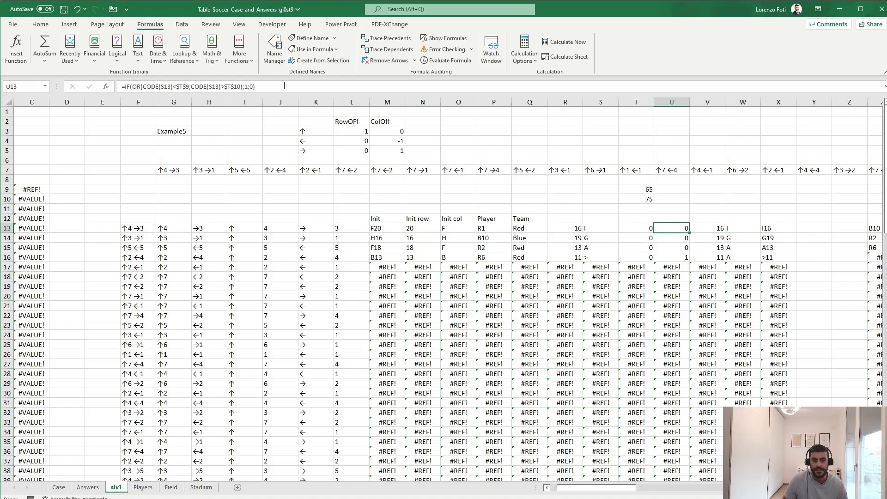
# Step: Change the X13 position formula to use the limited values, giving =+CONCAT(W13;V13)
pyautogui.press('Right')
pyautogui.press('Right')
pyautogui.press('Right')
pyautogui.press('F2')
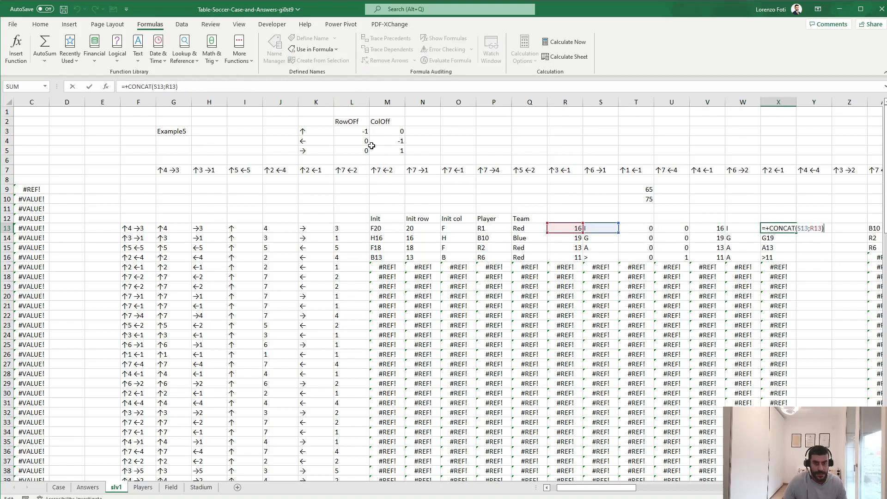
pyautogui.moveTo(600, 233); pyautogui.dragTo(744, 233)
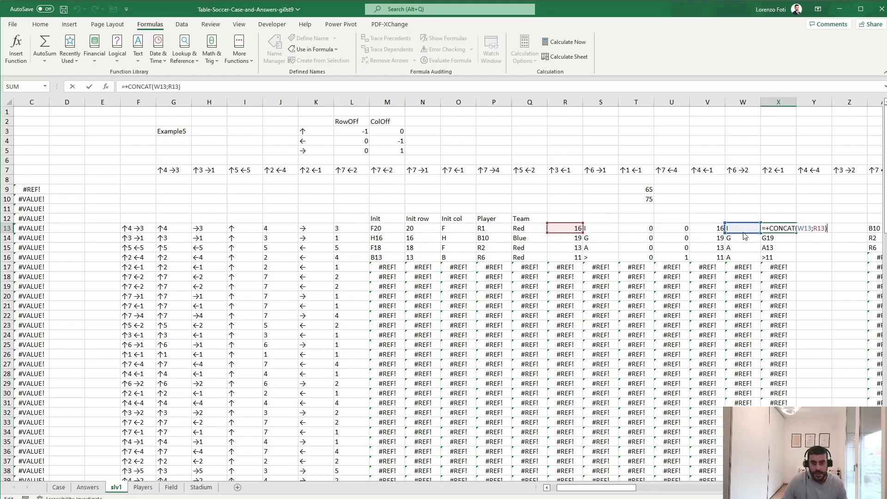
pyautogui.moveTo(549, 233); pyautogui.dragTo(693, 232)
pyautogui.hotkey('ctrl', 'Return')
# Step: Fill the updated X13 CONCAT formula down the rest of the shot rows
pyautogui.hotkey('ctrl', 'c')
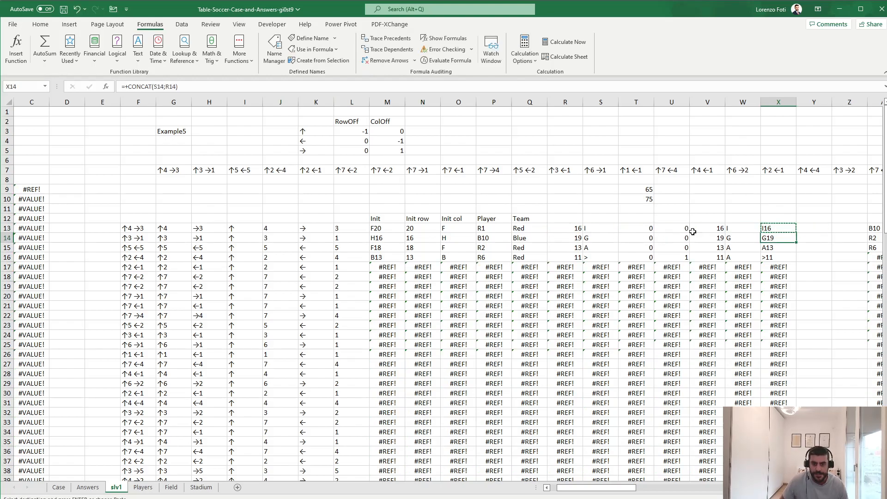
pyautogui.press('Down')
pyautogui.hotkey('ctrl', 'shift', 'Down')
pyautogui.press('Return')
pyautogui.press('Right')
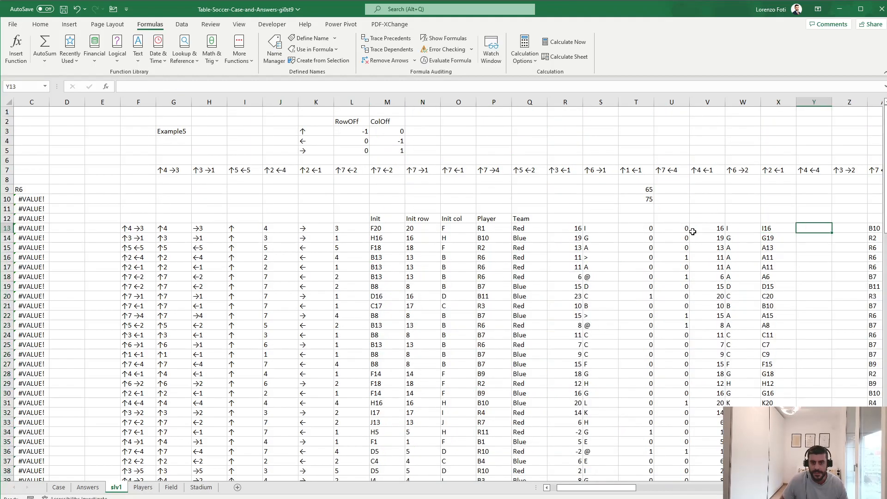
# Step: Check the limited positions, the controlling players in AA:AB and the out-of-bounds flags in T13:U13
pyautogui.press('Right')
pyautogui.press('Right')
pyautogui.press('Right')
pyautogui.press('Right')
pyautogui.press('Right')
pyautogui.press('Left')
pyautogui.press('Left')
pyautogui.press('Left')
pyautogui.press('Left')
pyautogui.press('Left')
pyautogui.press('Left')
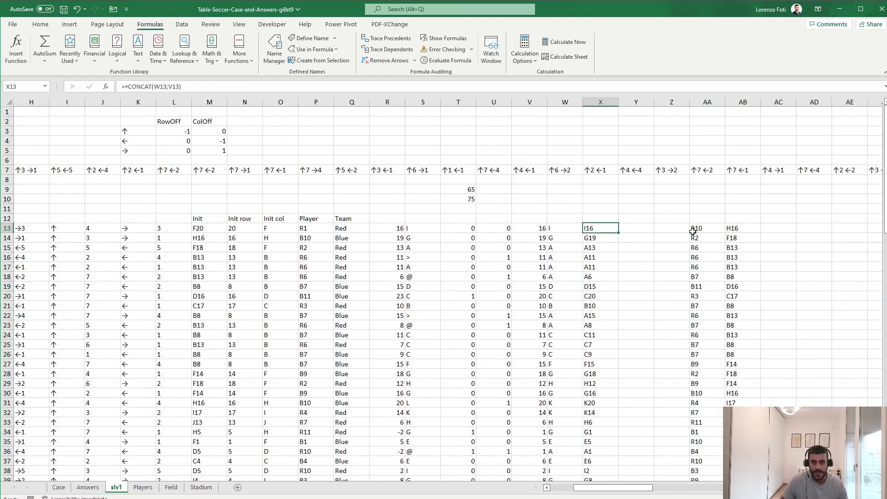
pyautogui.press('Right')
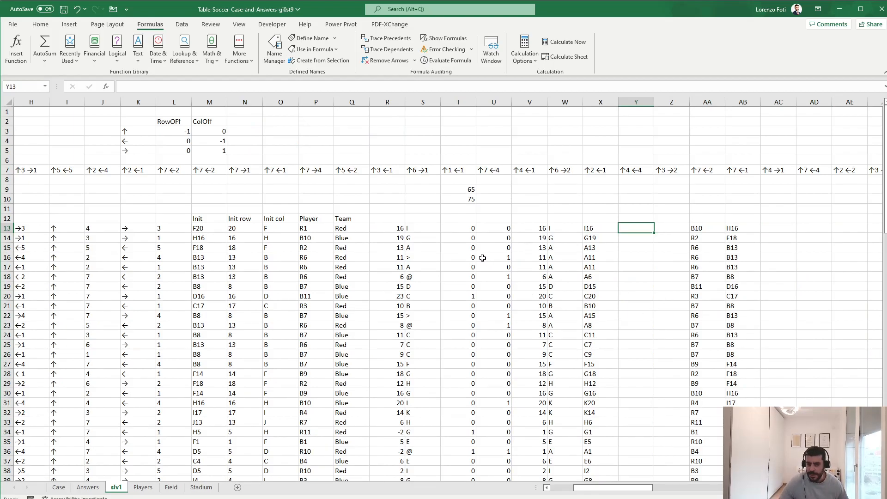
pyautogui.moveTo(461, 230); pyautogui.dragTo(492, 233)
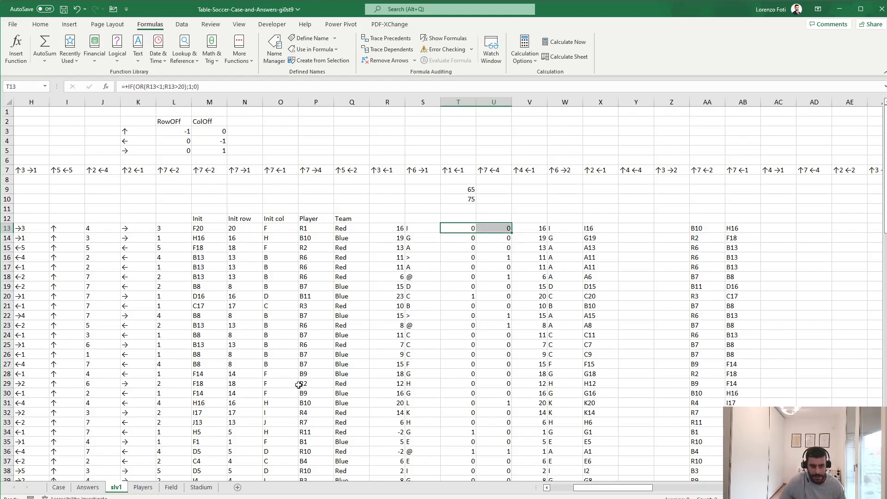
# Step: Reread the Level 5 goal and out-of-bounds rules on the Case sheet, then return to cell Y13 of slv1
pyautogui.click(59, 488)
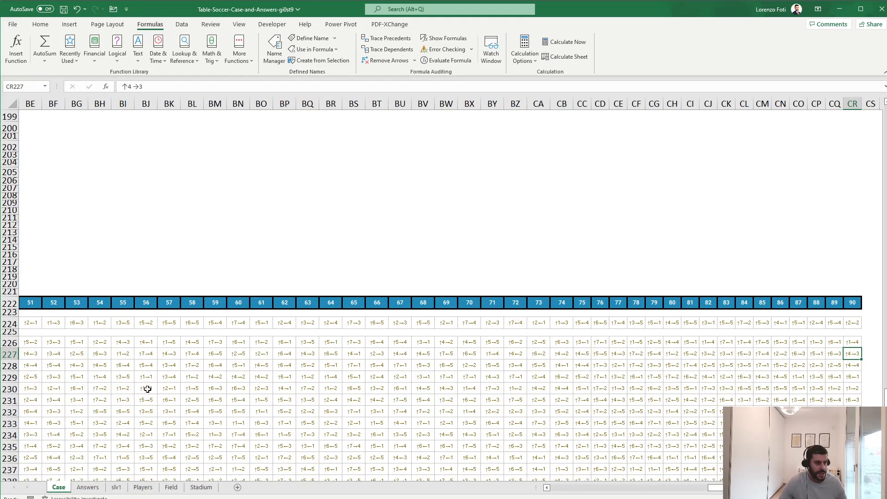
pyautogui.moveTo(285, 388); pyautogui.dragTo(54, 388)
pyautogui.press('Home')
pyautogui.press('Right')
pyautogui.press('Right')
pyautogui.press('Right')
pyautogui.press('Right')
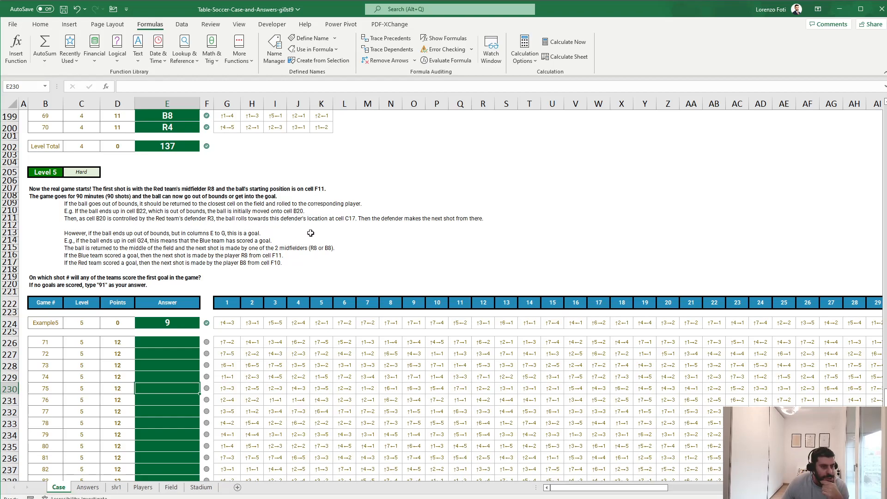
pyautogui.click(87, 487)
pyautogui.click(116, 488)
pyautogui.click(630, 227)
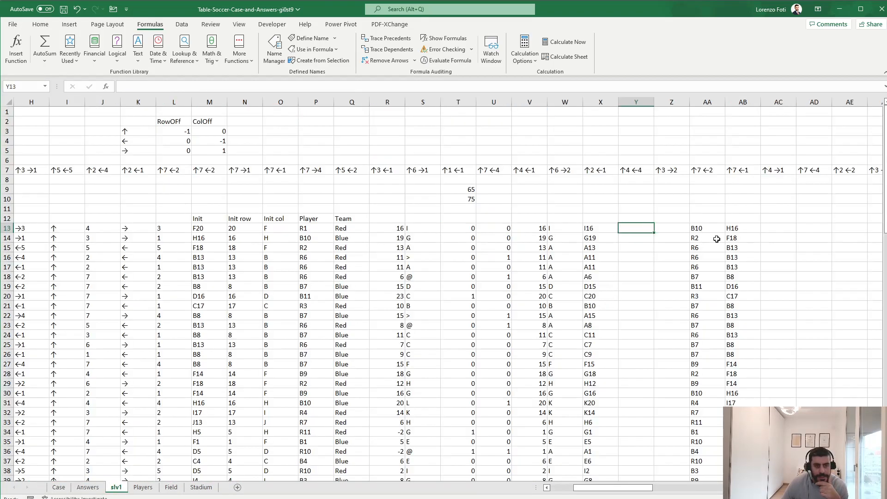
# Step: Enter the goal column limits as =+CODE("E") in Y9 and =+CODE("G") in Y10
pyautogui.click(632, 190)
pyautogui.write('+co')
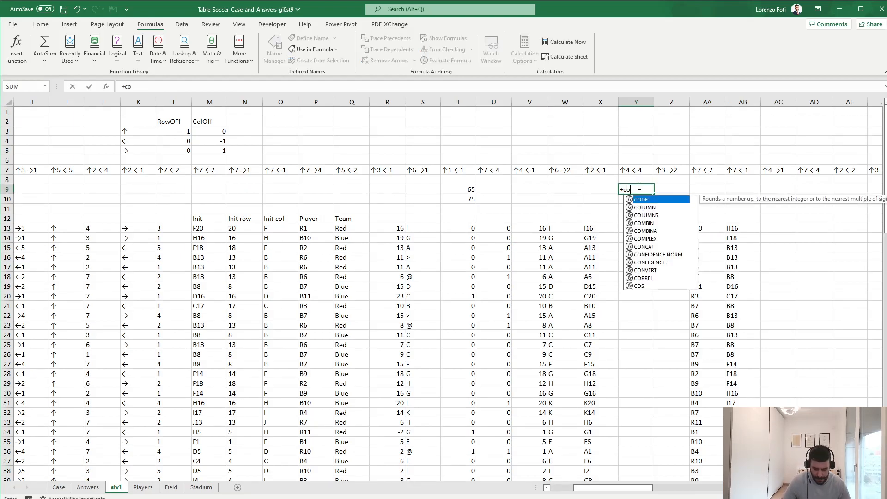
pyautogui.write('de("E"')
pyautogui.press('Return')
pyautogui.press('Return')
pyautogui.write('+code("G")')
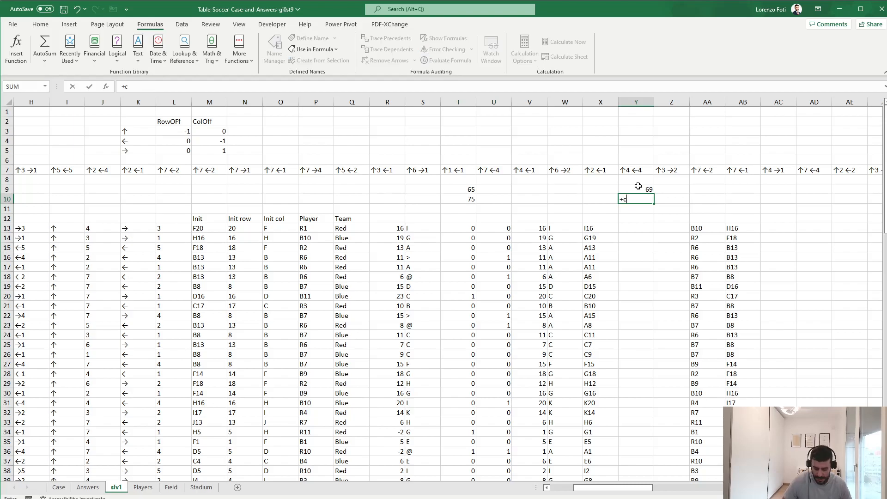
pyautogui.press('Return')
pyautogui.press('Down')
pyautogui.press('Down')
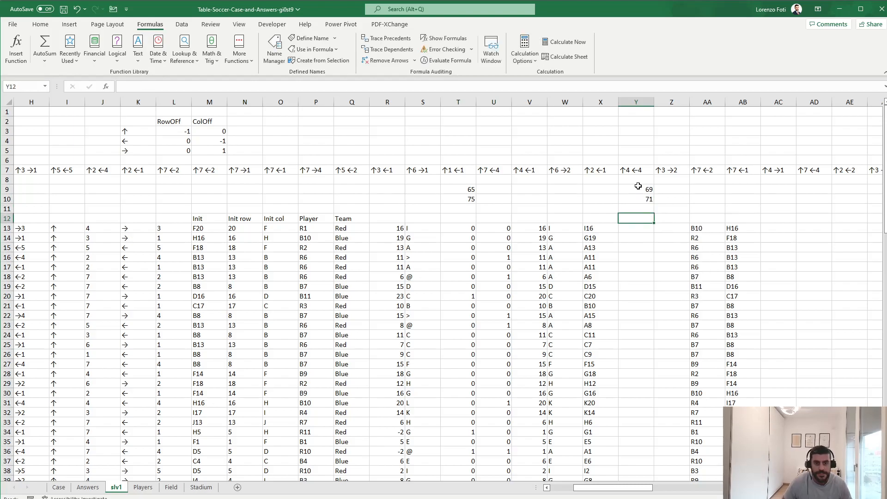
# Step: Start a goal-flag formula in Y13 with IF(AND(T13=1; to require a row out-of-bounds shot
pyautogui.write('+')
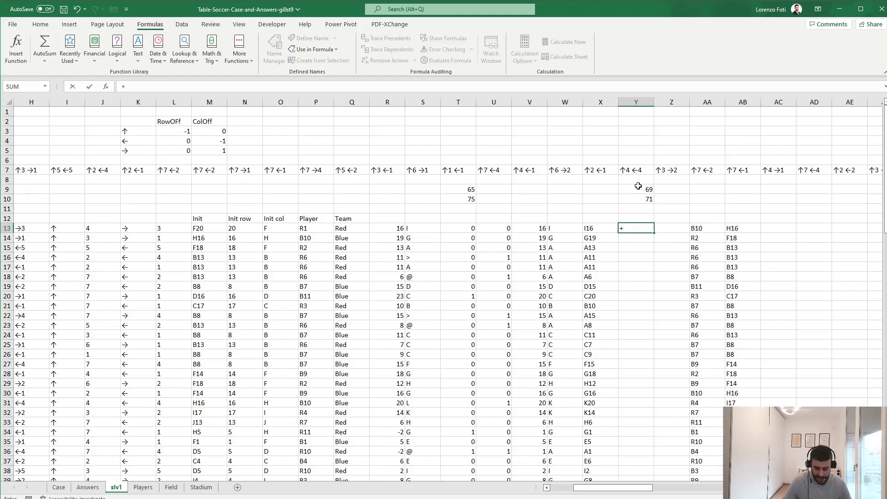
pyautogui.write('if(and(')
pyautogui.press('Left')
pyautogui.press('Left')
pyautogui.press('Left')
pyautogui.press('Left')
pyautogui.press('Left')
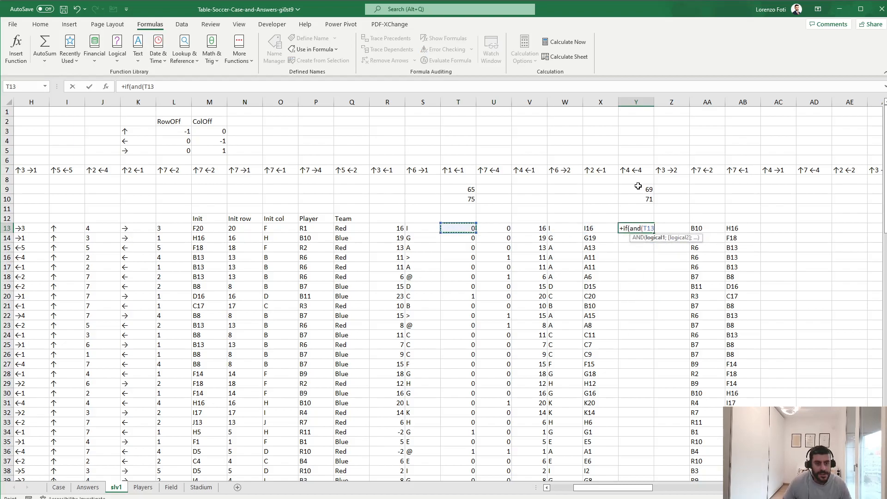
pyautogui.write('=1;')
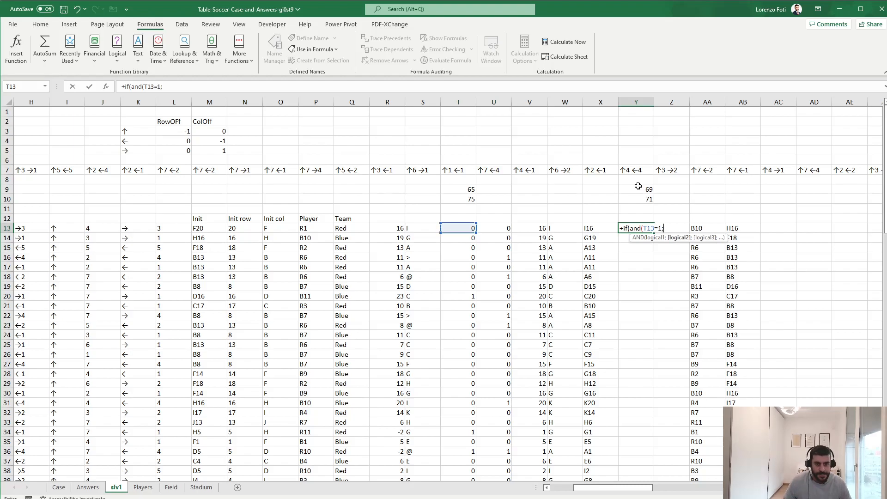
pyautogui.press('Left')
pyautogui.press('Left')
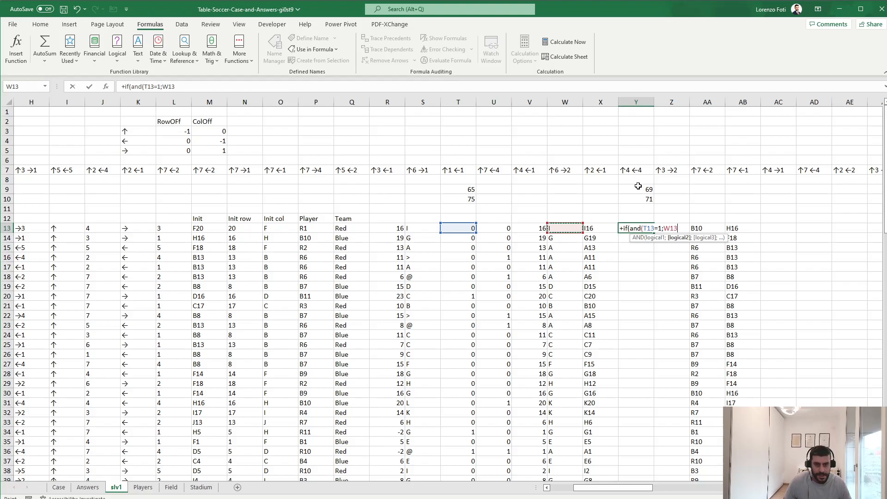
pyautogui.write('=')
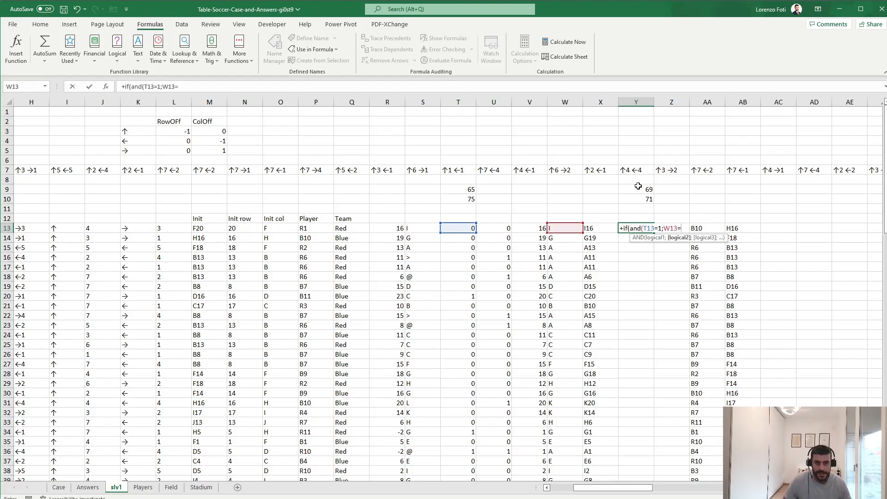
pyautogui.press('BackSpace')
pyautogui.press('BackSpace')
pyautogui.press('BackSpace')
pyautogui.press('BackSpace')
# Step: Add an OR test to the Y13 formula with CODE(W13)=$Y$9 as its first condition
pyautogui.write('or(')
pyautogui.press('Left')
pyautogui.press('Left')
pyautogui.write('=')
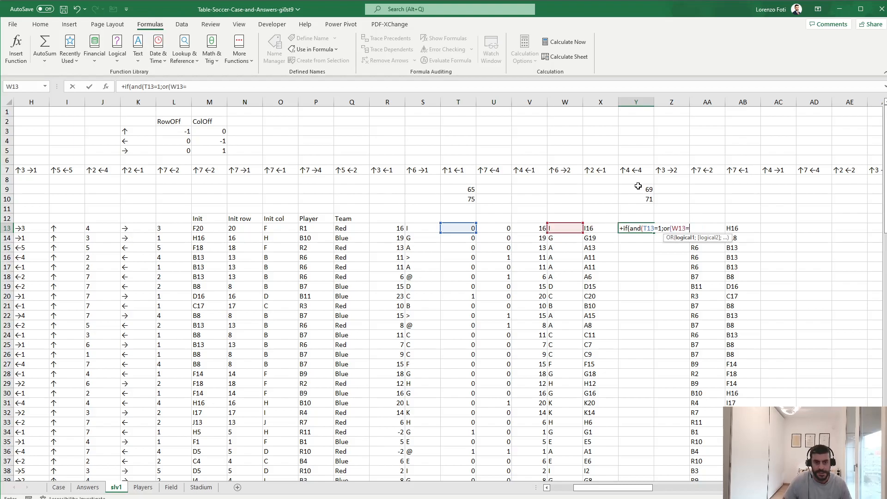
pyautogui.press('BackSpace')
pyautogui.press('BackSpace')
pyautogui.press('BackSpace')
pyautogui.press('BackSpace')
pyautogui.write('code/')
pyautogui.press('BackSpace')
pyautogui.write('(')
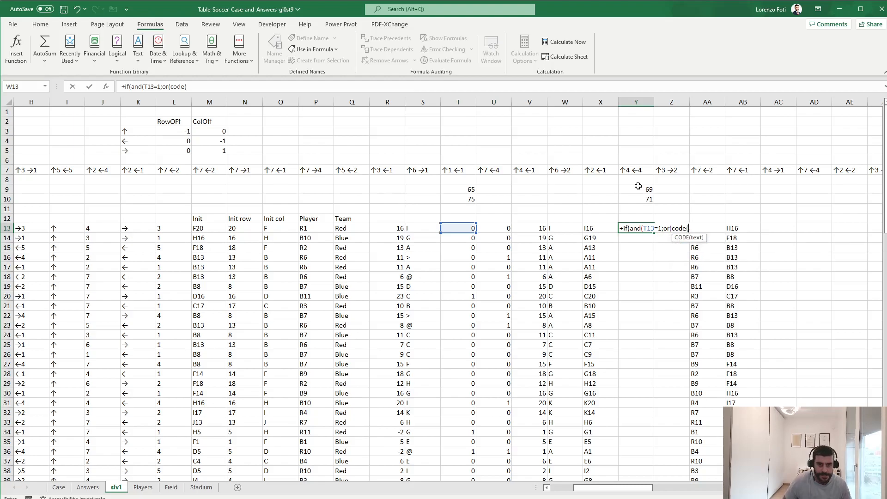
pyautogui.press('Left')
pyautogui.press('Left')
pyautogui.write(')')
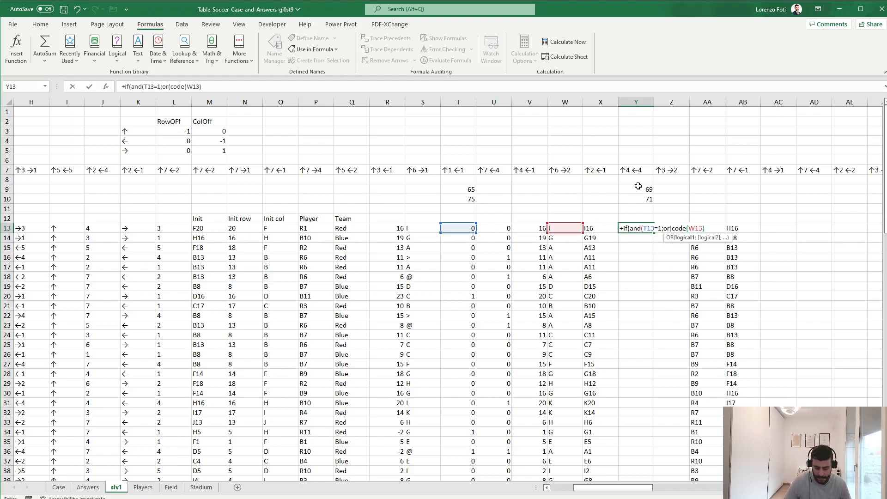
pyautogui.click(639, 189)
pyautogui.press('F4')
# Step: Add CODE(W13)=$Y$10 as the second OR condition in Y13 and finish the IF with results 1 and 0
pyautogui.write(';code(')
pyautogui.press('Left')
pyautogui.press('Left')
pyautogui.write(')=')
pyautogui.press('Up')
pyautogui.press('Up')
pyautogui.press('Up')
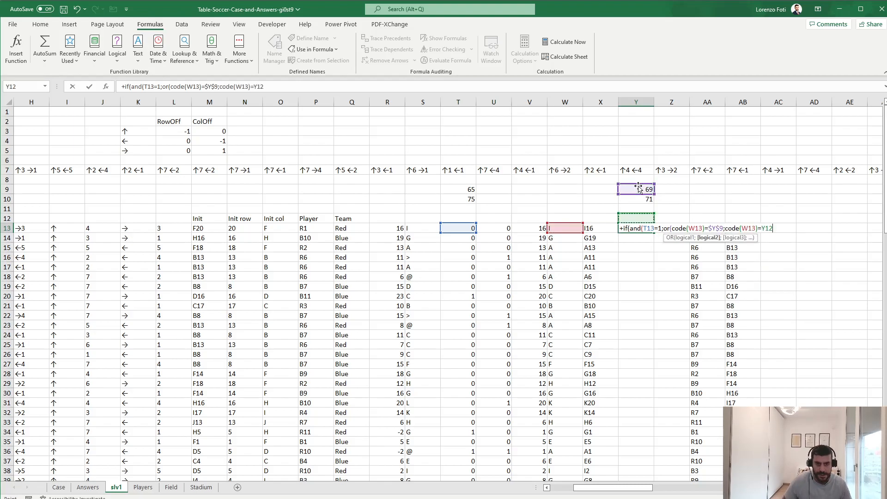
pyautogui.press('F4')
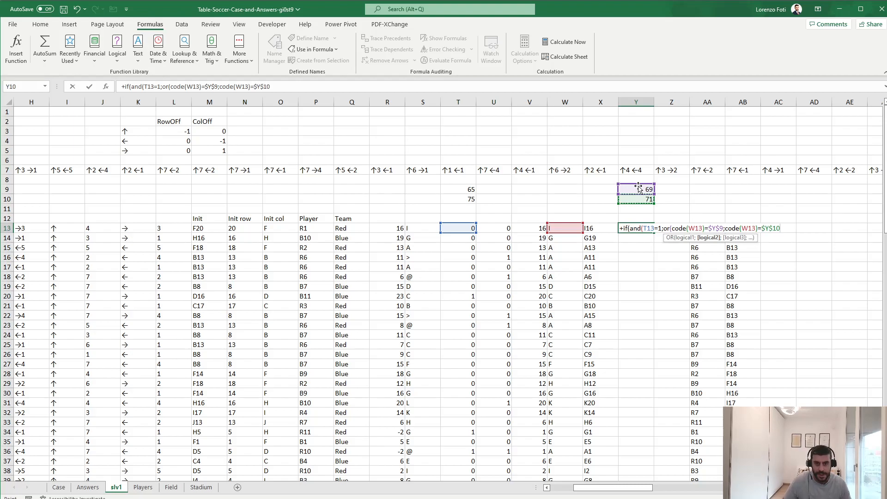
pyautogui.write('));1;')
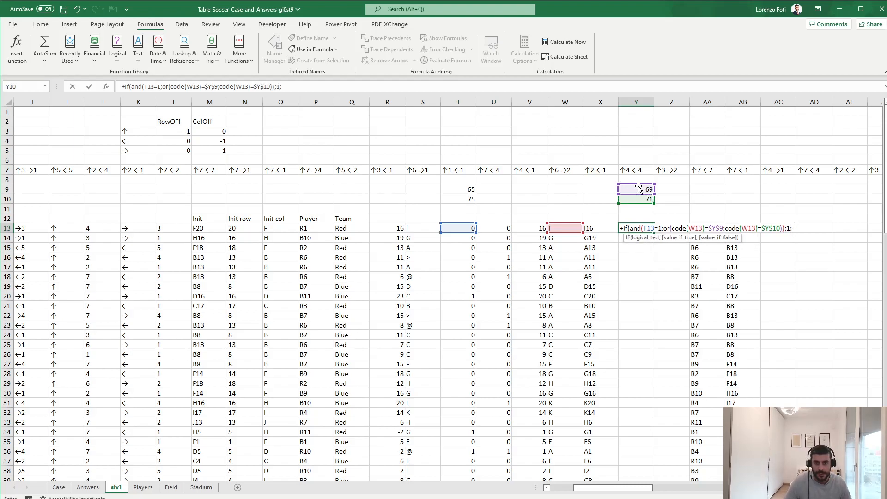
pyautogui.write('0)')
pyautogui.hotkey('ctrl', 'Return')
# Step: Fill the Y13 goal-flag formula down to the last shot row
pyautogui.hotkey('ctrl', 'c')
pyautogui.press('Left')
pyautogui.hotkey('ctrl', 'Down')
pyautogui.press('Right')
pyautogui.hotkey('ctrl', 'shift', 'Up')
pyautogui.press('Return')
pyautogui.hotkey('ctrl', 'Up')
pyautogui.hotkey('ctrl', 'Up')
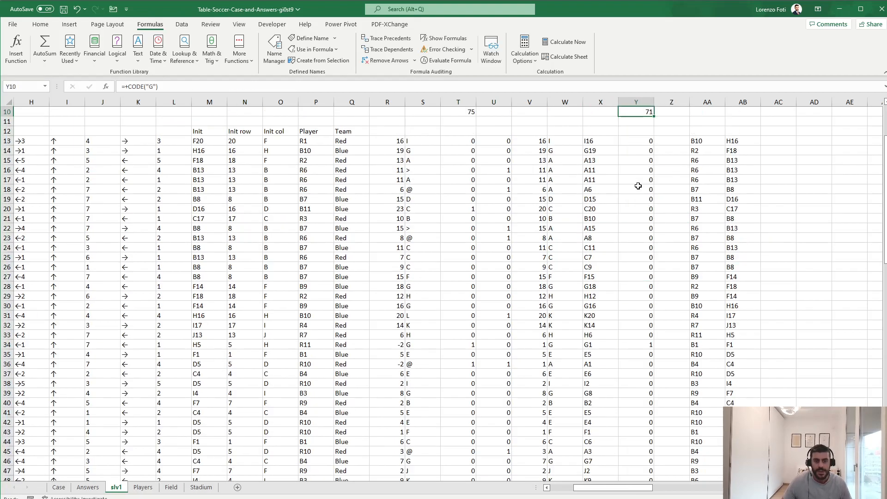
# Step: Inspect the goal-flag formula in Y34 and the cells it references
pyautogui.click(636, 345)
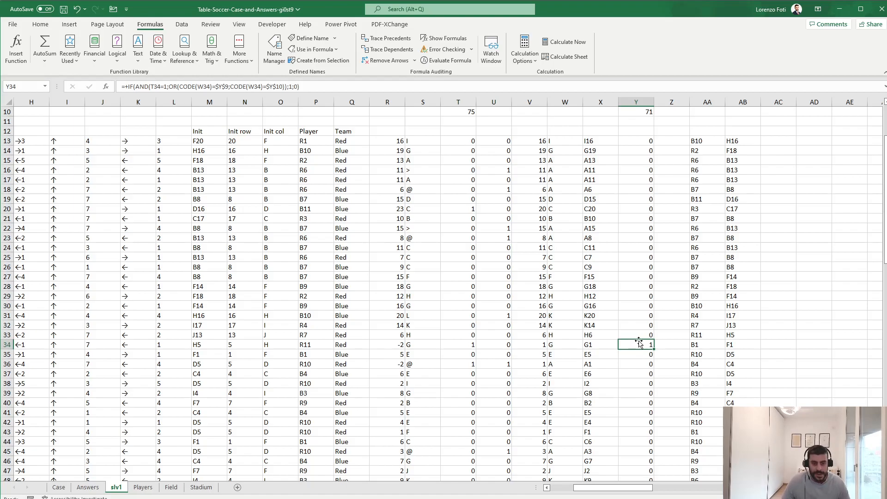
pyautogui.click(278, 86)
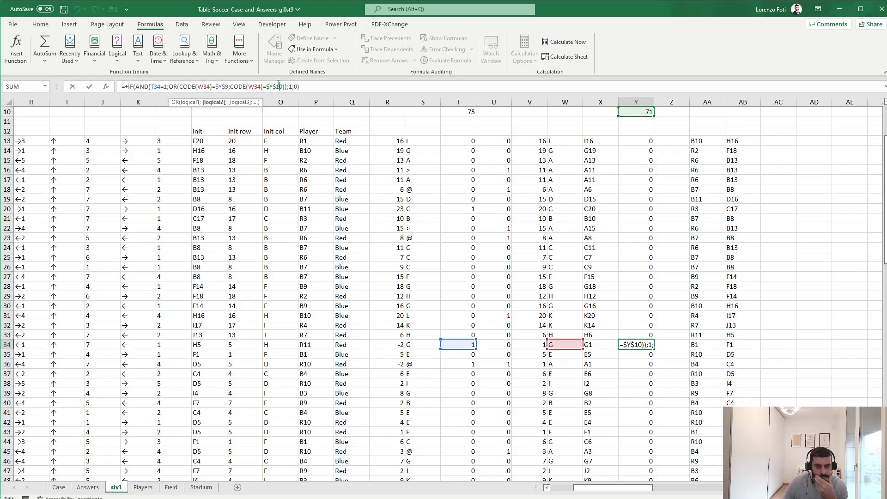
pyautogui.scroll(3, 467, 234)
pyautogui.hotkey('ctrl', 'Return')
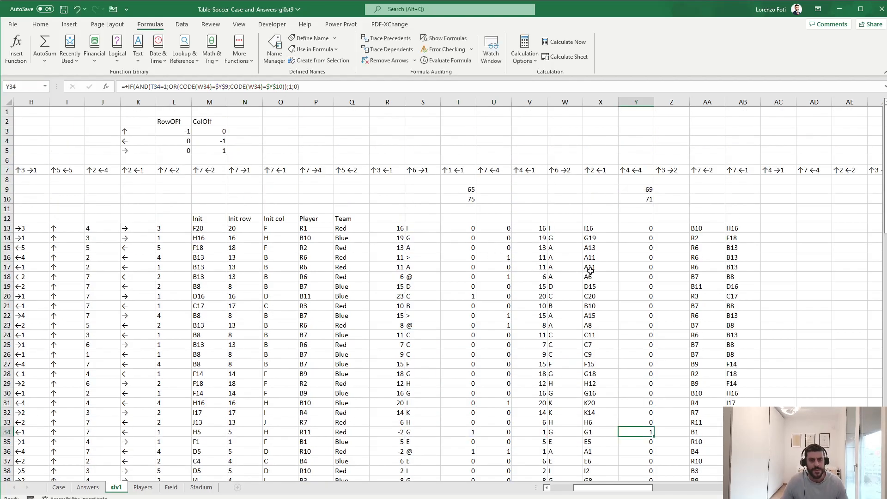
# Step: Review the row 13 formulas from the landing row in R13 to the goal flag in Y13
pyautogui.click(536, 229)
pyautogui.click(592, 229)
pyautogui.click(535, 227)
pyautogui.click(465, 228)
pyautogui.click(407, 228)
pyautogui.click(398, 228)
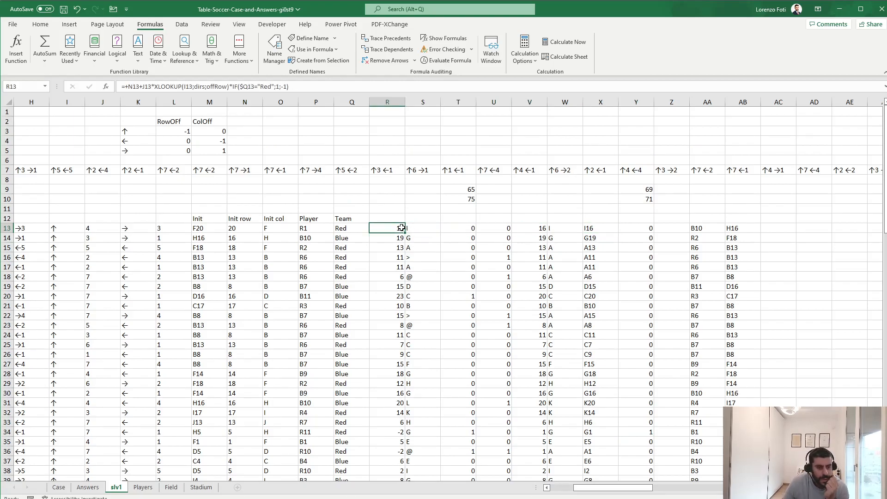
pyautogui.click(633, 229)
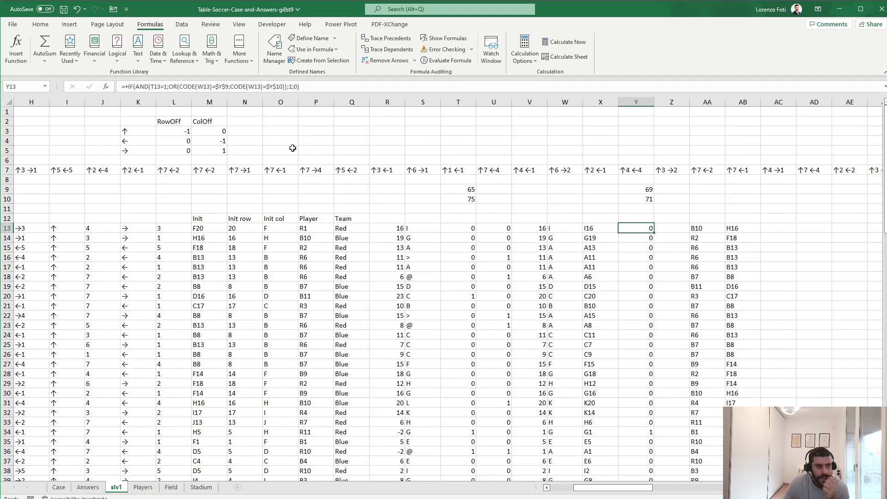
pyautogui.press('F2')
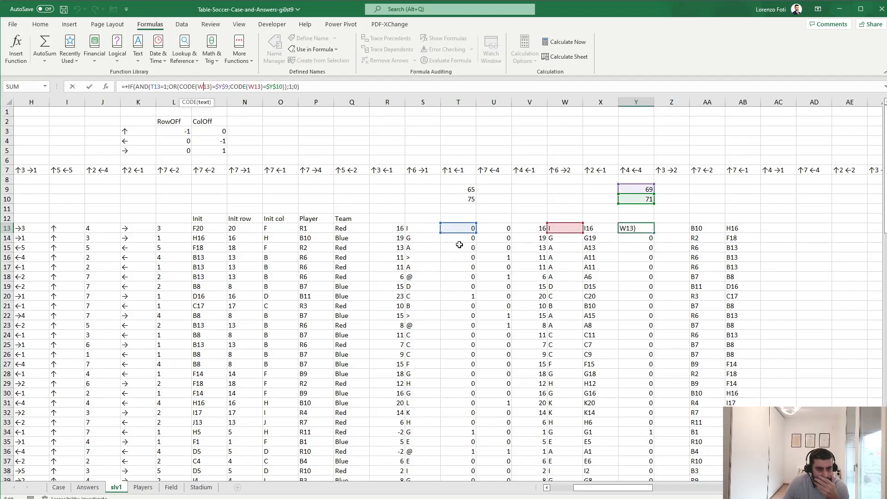
pyautogui.press('Escape')
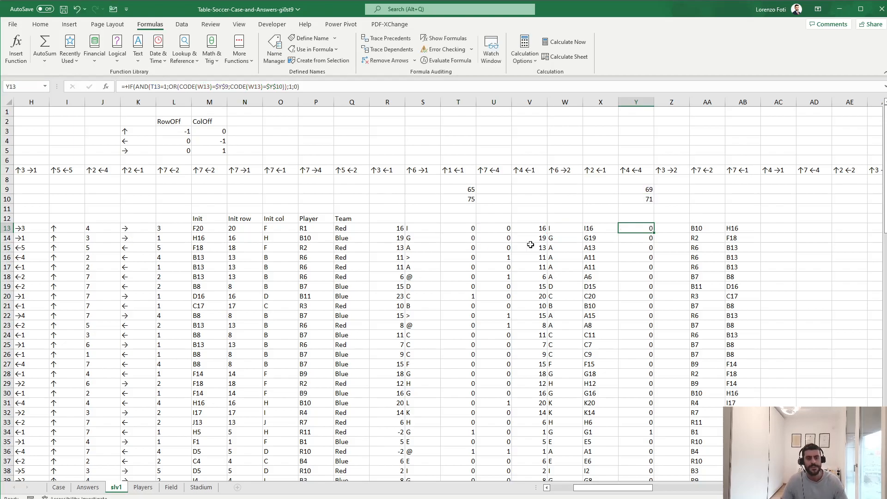
# Step: Count the shots in Y13:Y34 up to the first flagged goal and compare with Example5's answer on the Case sheet
pyautogui.moveTo(649, 227); pyautogui.dragTo(651, 433)
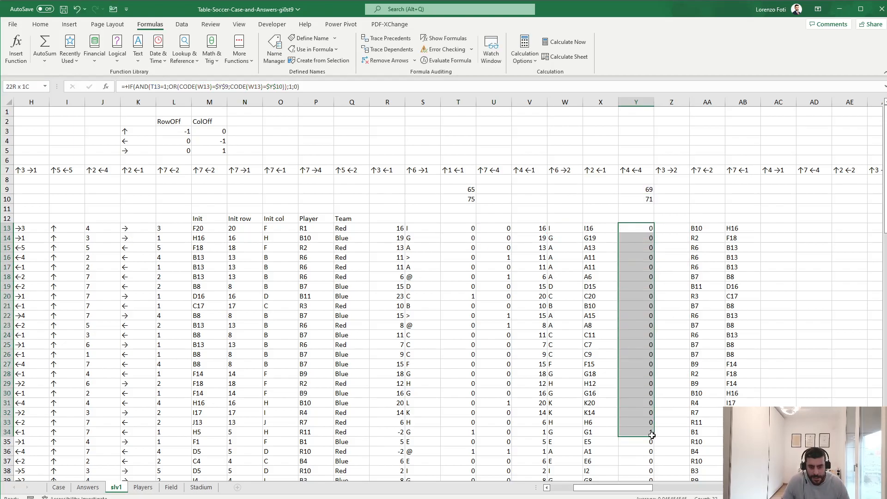
pyautogui.click(59, 488)
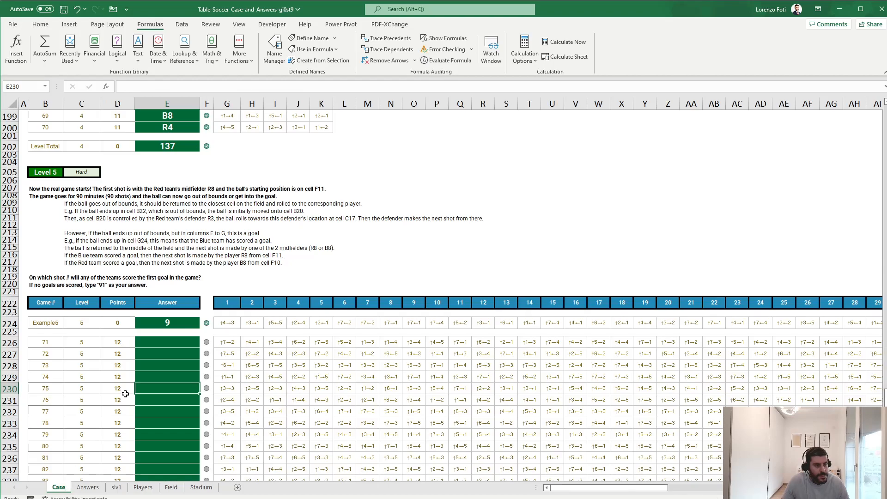
pyautogui.scroll(-1, 142, 338)
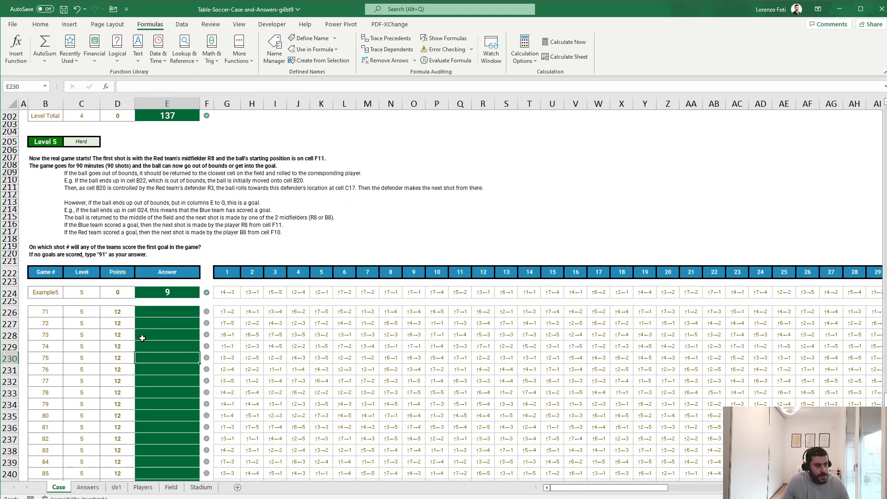
# Step: Trace Example5's shot rows on slv1 from the move codes through the landing cell in X13 to the next player's location in AB13
pyautogui.click(115, 488)
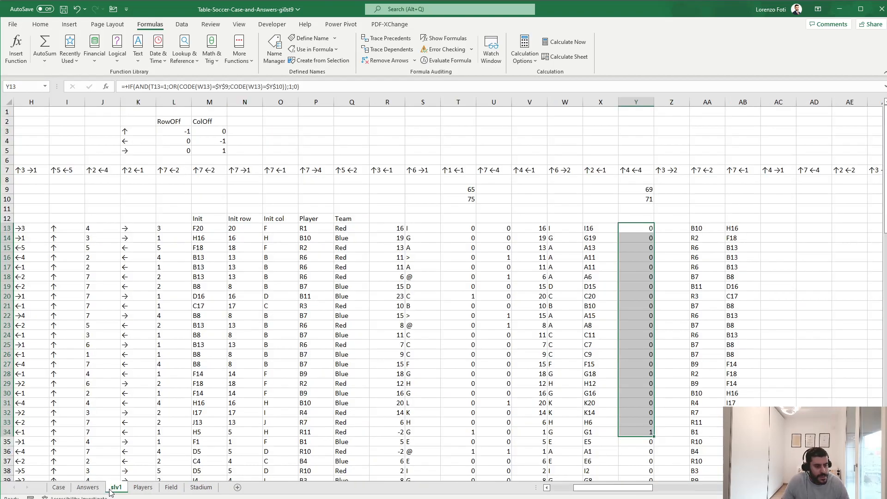
pyautogui.moveTo(645, 230); pyautogui.dragTo(645, 298)
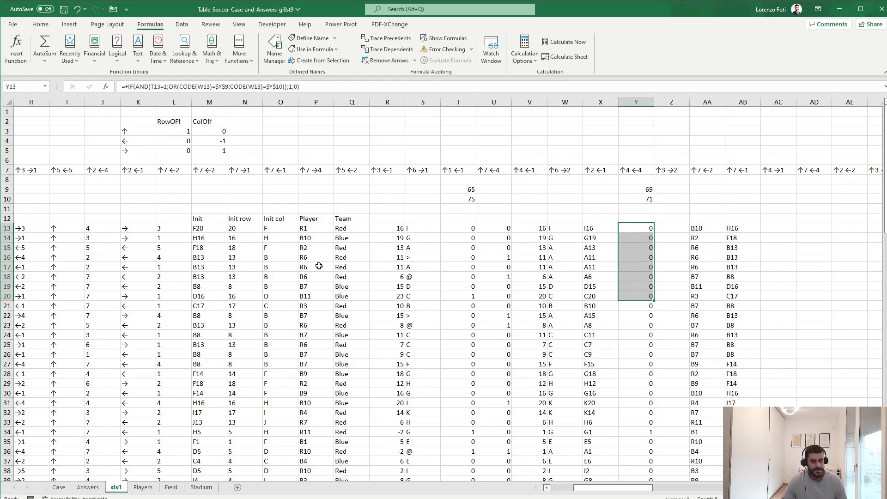
pyautogui.moveTo(319, 266); pyautogui.dragTo(55, 257)
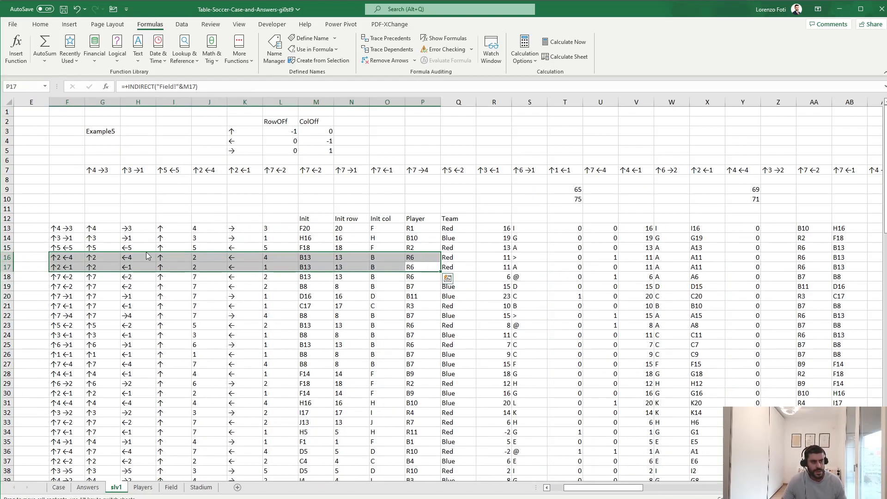
pyautogui.click(601, 263)
pyautogui.click(723, 231)
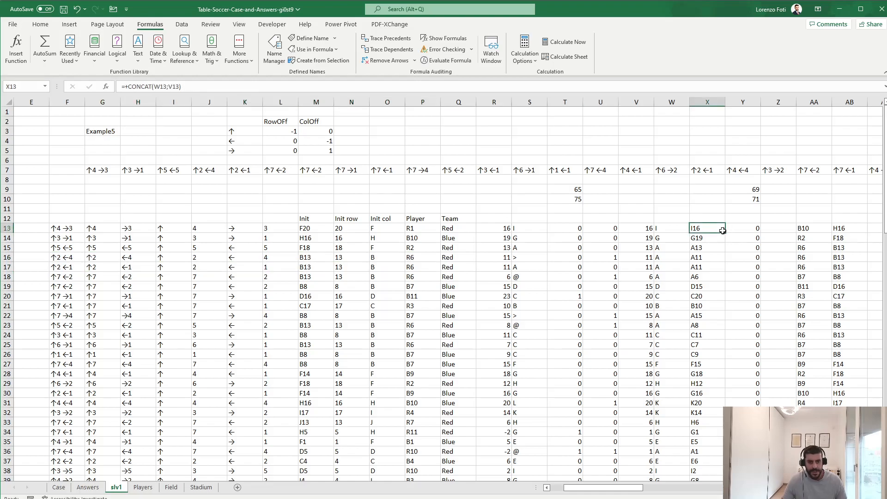
pyautogui.moveTo(777, 251); pyautogui.dragTo(827, 256)
pyautogui.click(739, 227)
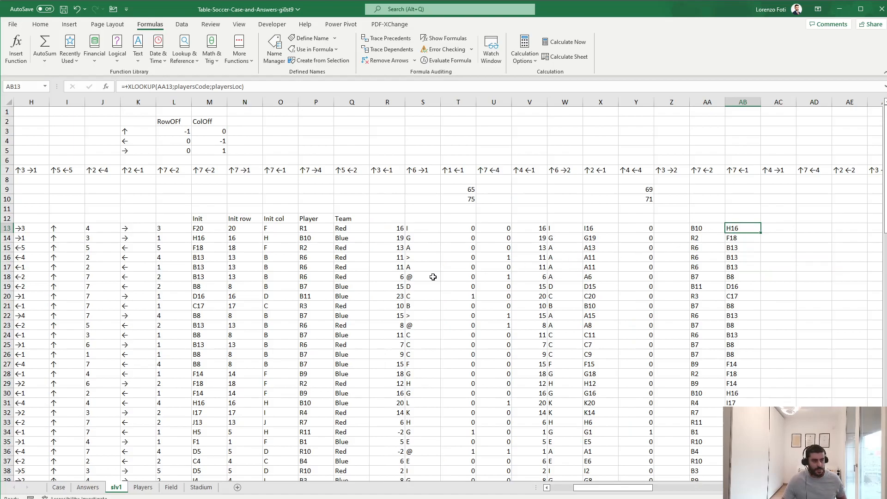
pyautogui.moveTo(210, 286); pyautogui.dragTo(2, 287)
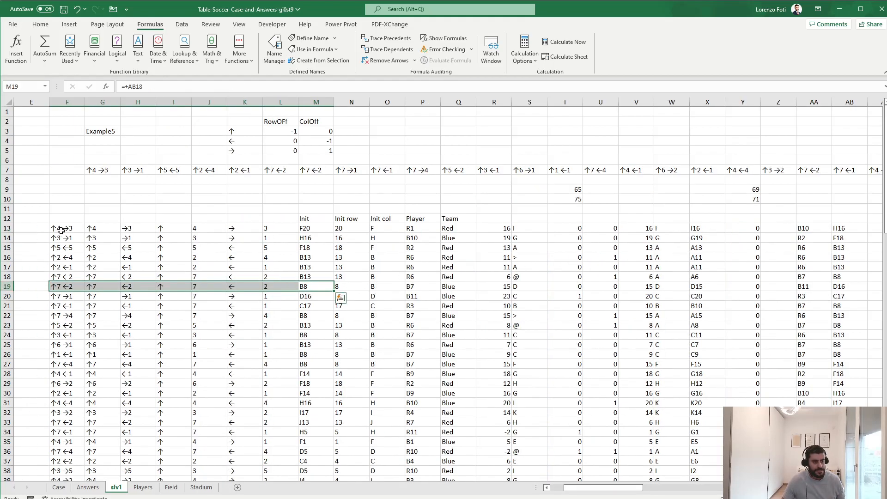
pyautogui.click(61, 229)
# Step: Check the Level 5 starting position on the Case sheet and set the first shot's Init cell M13 on slv1 to F11
pyautogui.click(59, 487)
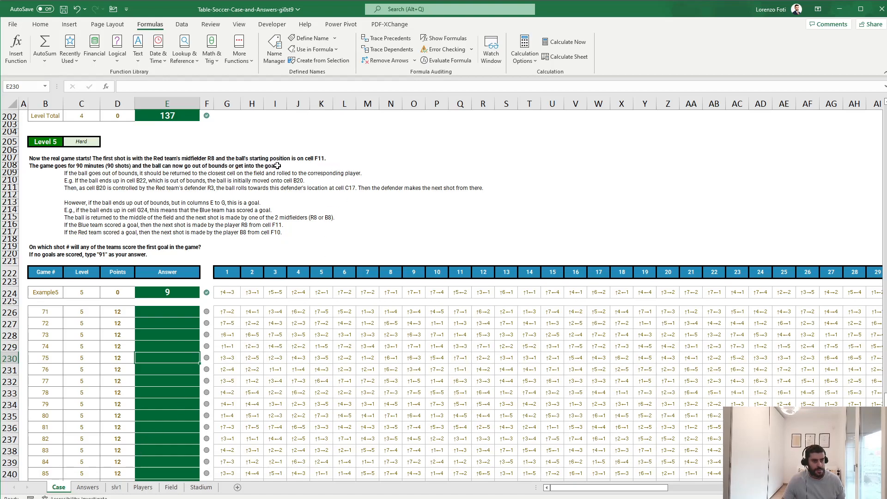
pyautogui.click(116, 487)
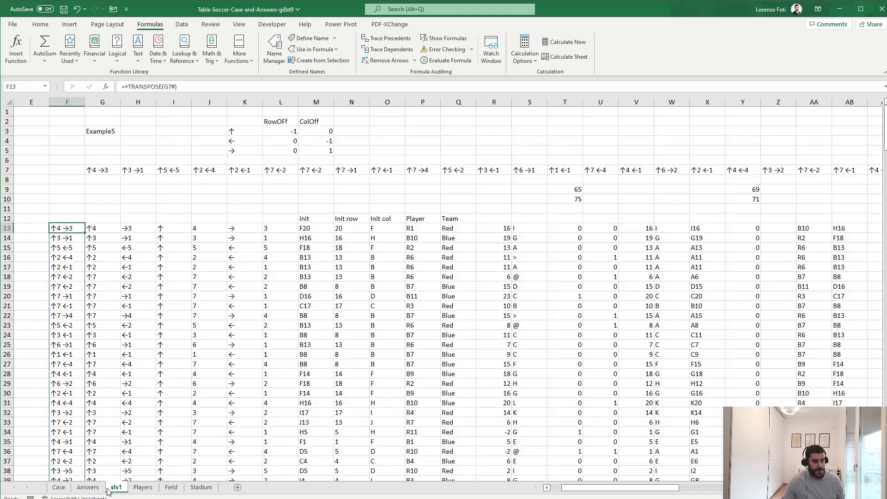
pyautogui.click(331, 229)
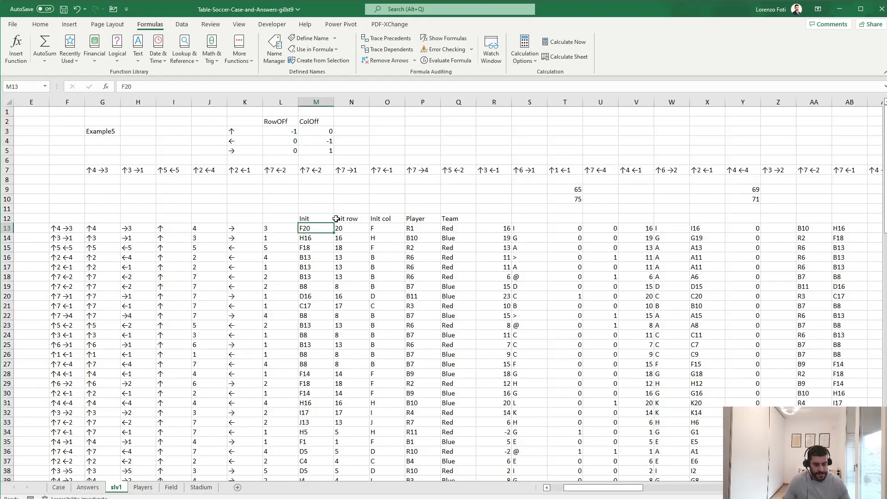
pyautogui.write('F11')
pyautogui.press('Return')
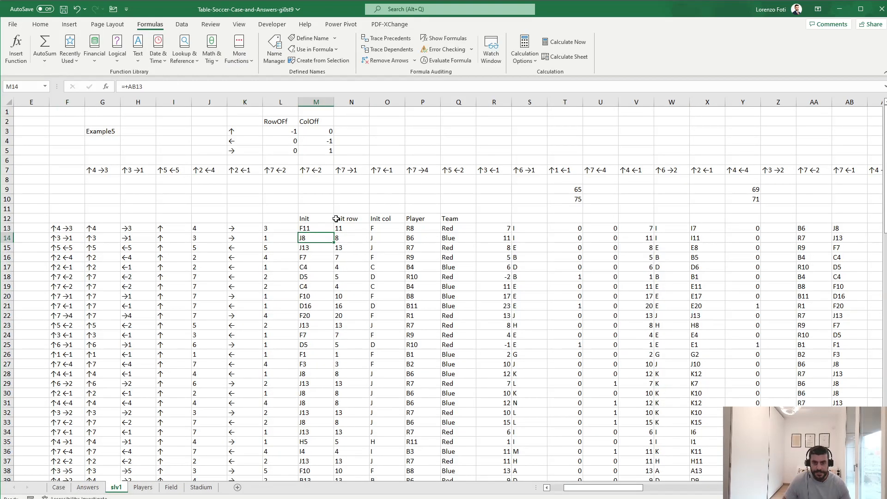
# Step: Enter a MATCH formula in AD10 that finds the first 1 in the goal flags Y13:Y102 with an exact match
pyautogui.moveTo(745, 230); pyautogui.dragTo(748, 310)
pyautogui.moveTo(816, 210); pyautogui.dragTo(828, 229)
pyautogui.click(599, 206)
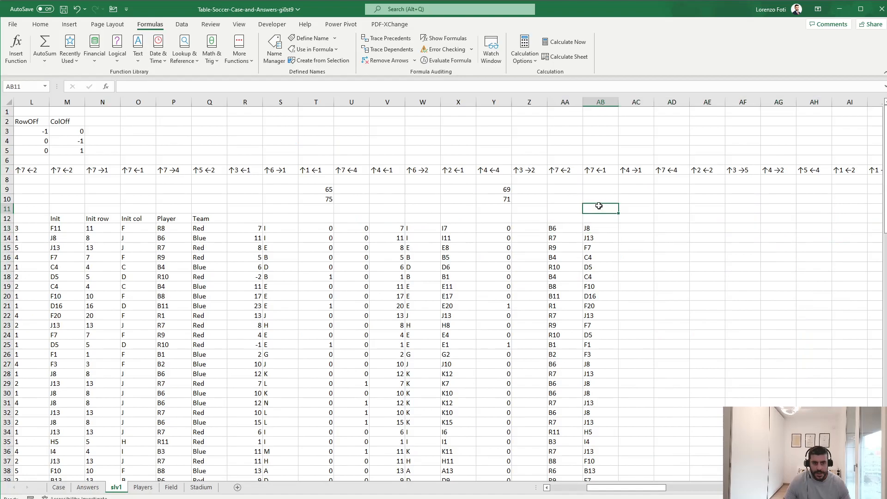
pyautogui.click(667, 195)
pyautogui.write('+mart')
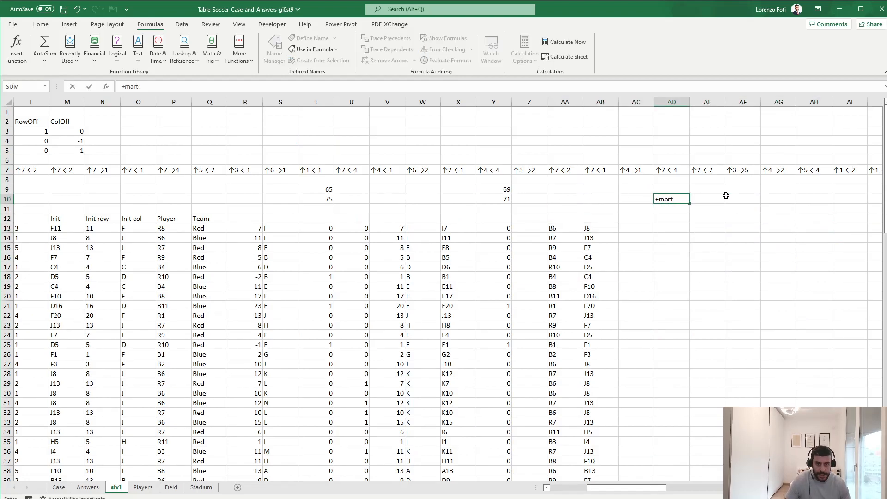
pyautogui.press('BackSpace')
pyautogui.press('BackSpace')
pyautogui.write('tch(1;')
pyautogui.press('Down')
pyautogui.press('Left')
pyautogui.press('Left')
pyautogui.press('Down')
pyautogui.press('Left')
pyautogui.press('Left')
pyautogui.press('Down')
pyautogui.press('Left')
pyautogui.hotkey('ctrl', 'shift', 'Down')
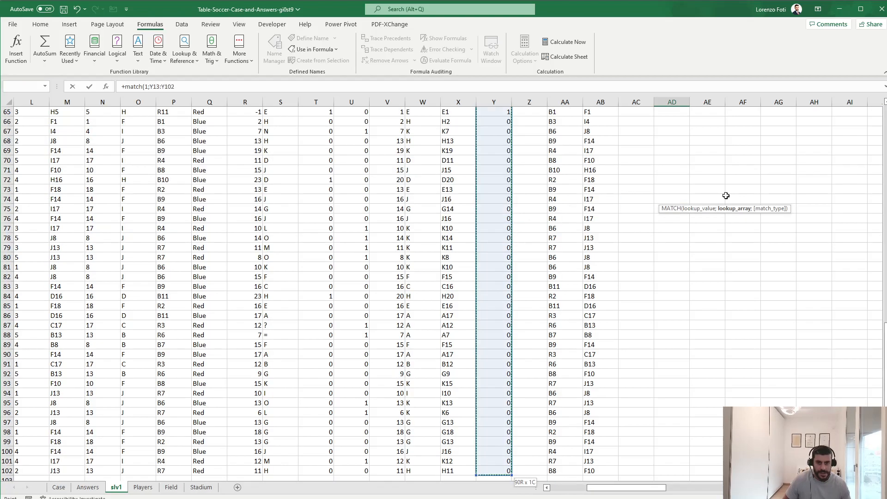
pyautogui.write(';0)')
pyautogui.press('Return')
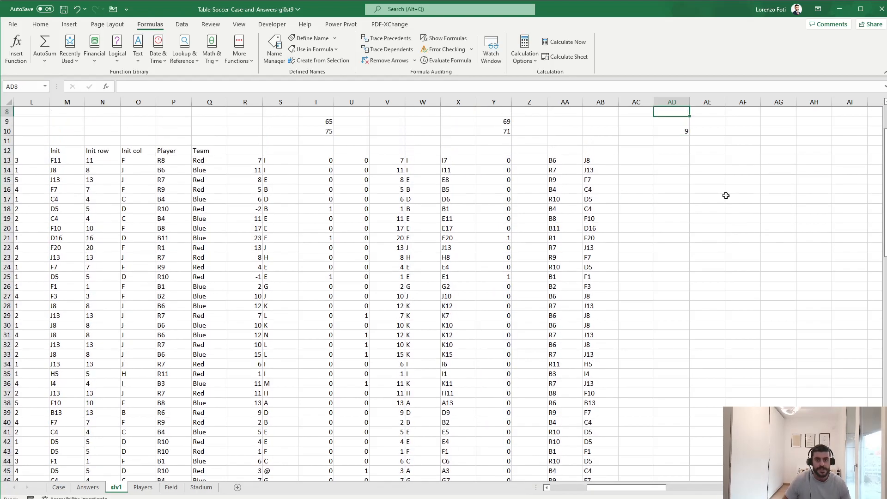
# Step: Link the data table's result cell C9 to the first-goal shot number in AD10
pyautogui.press('Up')
pyautogui.press('Up')
pyautogui.hotkey('ctrl', 'Left')
pyautogui.hotkey('ctrl', 'Left')
pyautogui.hotkey('ctrl', 'Left')
pyautogui.hotkey('ctrl', 'Left')
pyautogui.press('Right')
pyautogui.press('Right')
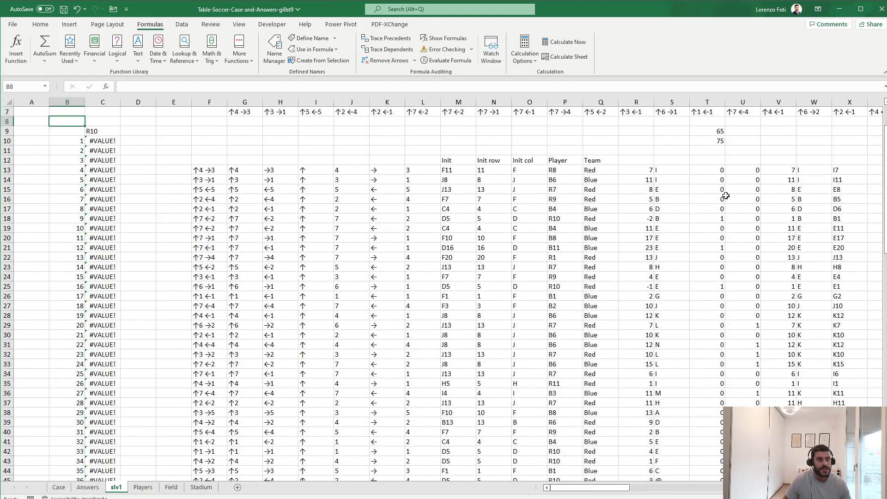
pyautogui.write('+')
pyautogui.press('Left')
pyautogui.press('Left')
pyautogui.press('Right')
pyautogui.press('Right')
pyautogui.press('Right')
pyautogui.press('Down')
pyautogui.press('Right')
pyautogui.press('Right')
pyautogui.press('Down')
pyautogui.press('Down')
pyautogui.press('Down')
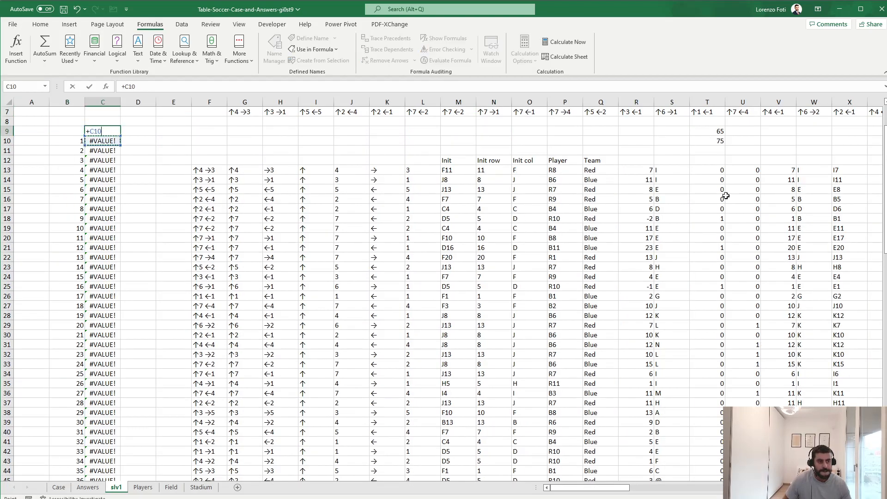
pyautogui.press('Up')
pyautogui.press('Up')
pyautogui.press('Up')
pyautogui.press('Right')
pyautogui.press('Right')
pyautogui.press('Right')
pyautogui.press('Right')
pyautogui.press('Right')
pyautogui.press('Right')
pyautogui.press('Right')
pyautogui.press('Right')
pyautogui.press('Right')
pyautogui.press('Right')
pyautogui.press('Right')
pyautogui.press('Right')
pyautogui.press('Right')
pyautogui.press('Right')
pyautogui.press('Right')
pyautogui.press('Right')
pyautogui.press('Right')
pyautogui.press('Right')
pyautogui.press('Right')
pyautogui.press('Right')
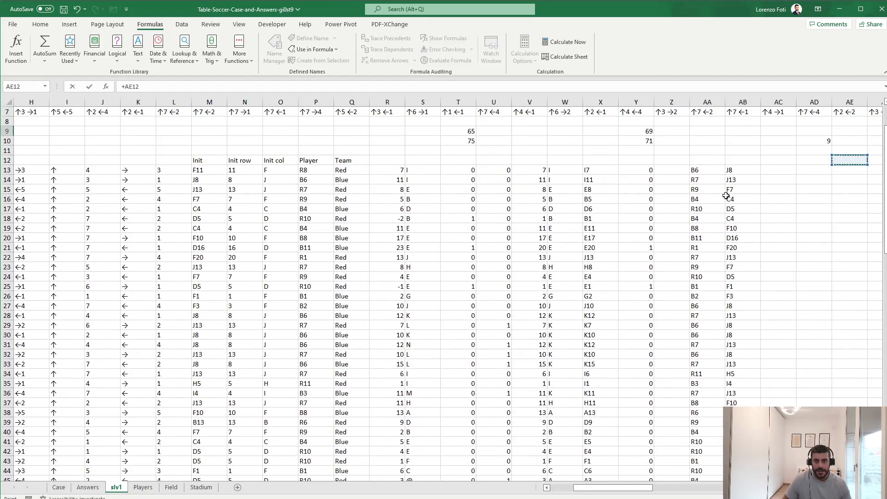
pyautogui.hotkey('ctrl', 'Return')
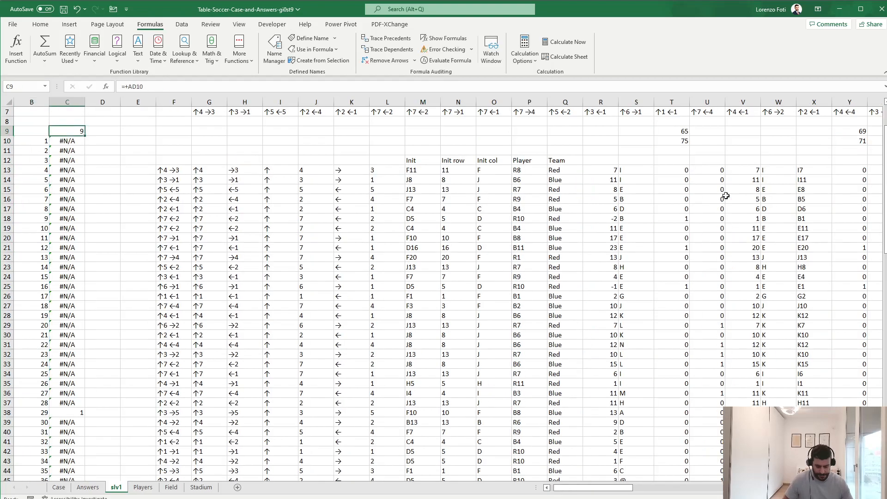
# Step: Wrap the MATCH formula in AD10 in IFERROR so that games without a goal return 91
pyautogui.scroll(-20, 708, 359)
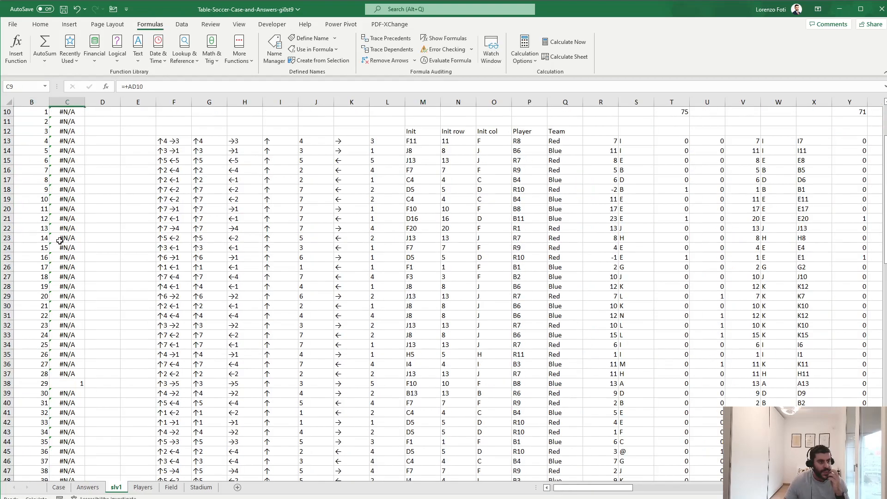
pyautogui.scroll(-7, 90, 253)
pyautogui.scroll(6, 84, 236)
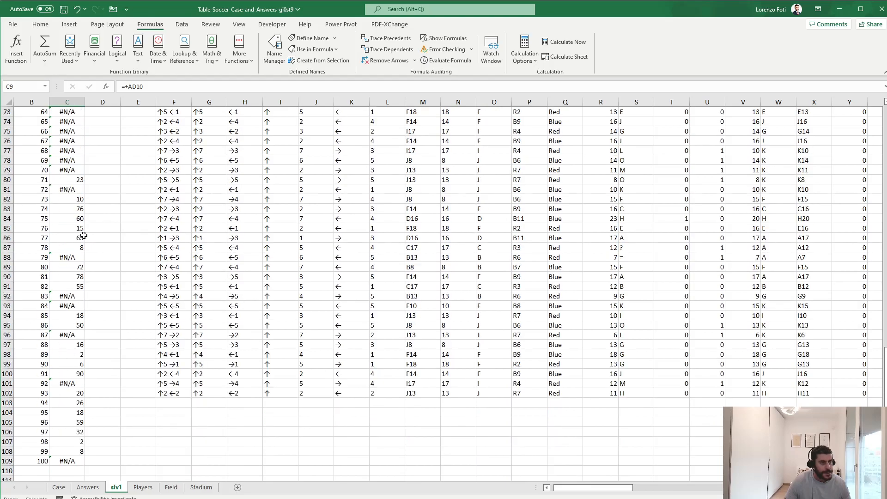
pyautogui.scroll(1, 83, 236)
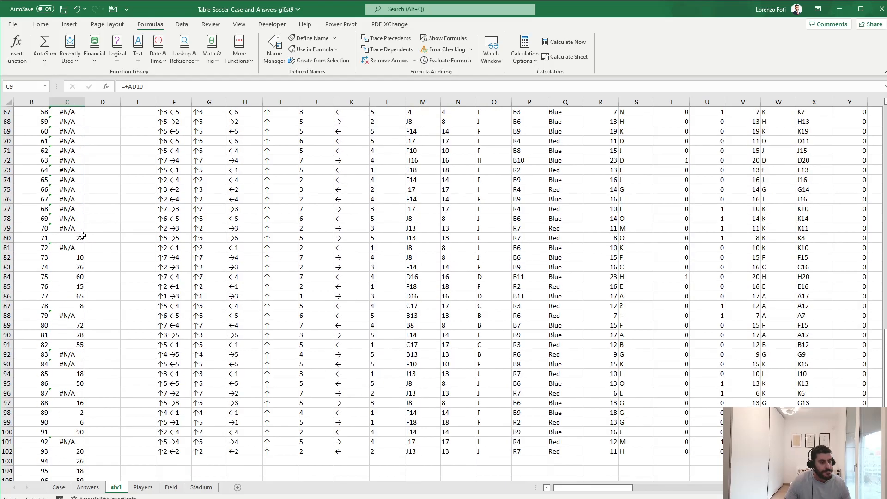
pyautogui.scroll(20, 82, 236)
pyautogui.click(872, 199)
pyautogui.moveTo(872, 199); pyautogui.dragTo(828, 199)
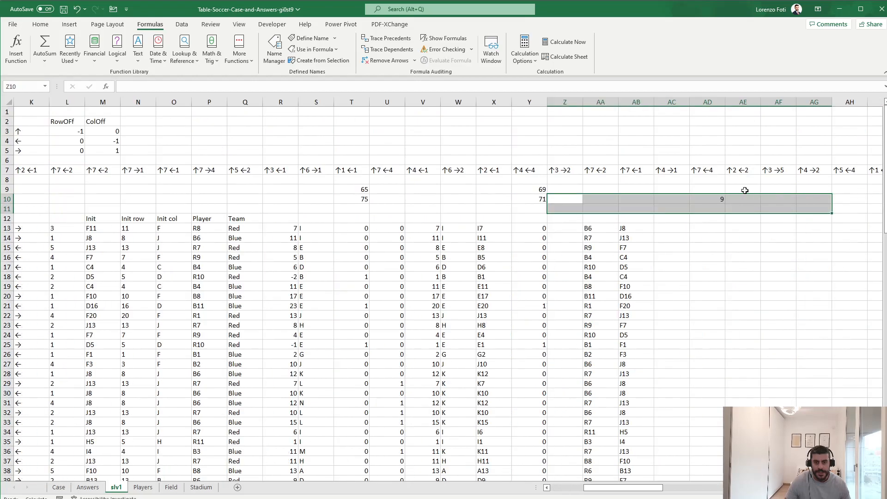
pyautogui.click(704, 200)
pyautogui.click(124, 86)
pyautogui.write('IFERROR(')
pyautogui.click(247, 86)
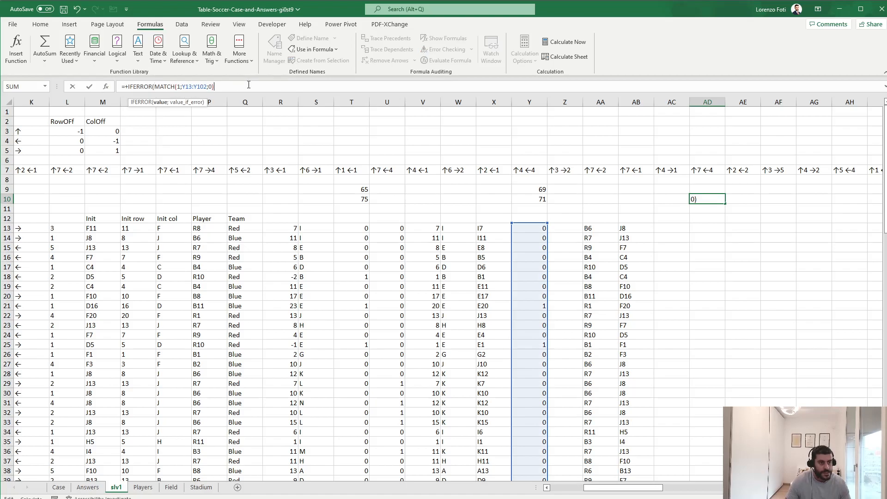
pyautogui.write(';)1')
pyautogui.press('BackSpace')
pyautogui.press('BackSpace')
pyautogui.press('Return')
# Step: Copy the data table results for games 71 to 100 in C80:C109
pyautogui.press('Home')
pyautogui.press('Right')
pyautogui.press('Right')
pyautogui.hotkey('ctrl', 'Down')
pyautogui.hotkey('shift', 'Up')
pyautogui.hotkey('shift', 'Up')
pyautogui.hotkey('shift', 'Up')
pyautogui.hotkey('shift', 'Up')
pyautogui.hotkey('shift', 'Up')
pyautogui.hotkey('shift', 'Up')
pyautogui.hotkey('shift', 'Up')
pyautogui.hotkey('shift', 'Up')
pyautogui.hotkey('shift', 'Up')
pyautogui.hotkey('shift', 'Up')
pyautogui.hotkey('shift', 'Up')
pyautogui.hotkey('shift', 'Up')
pyautogui.hotkey('shift', 'Up')
pyautogui.hotkey('shift', 'Up')
pyautogui.hotkey('shift', 'Up')
pyautogui.hotkey('shift', 'Up')
pyautogui.hotkey('shift', 'Up')
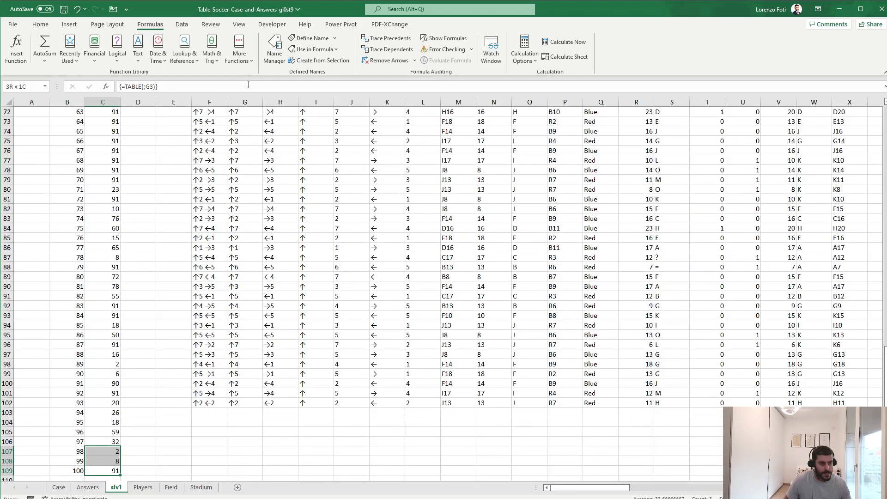
pyautogui.hotkey('shift', 'Up')
pyautogui.hotkey('shift', 'Up')
pyautogui.hotkey('shift', 'Up')
pyautogui.hotkey('shift', 'Up')
pyautogui.hotkey('shift', 'Up')
pyautogui.hotkey('shift', 'Up')
pyautogui.hotkey('shift', 'Up')
pyautogui.hotkey('shift', 'Up')
pyautogui.hotkey('shift', 'Up')
pyautogui.hotkey('shift', 'Up')
pyautogui.hotkey('shift', 'Up')
pyautogui.hotkey('shift', 'Up')
pyautogui.hotkey('ctrl', 'c')
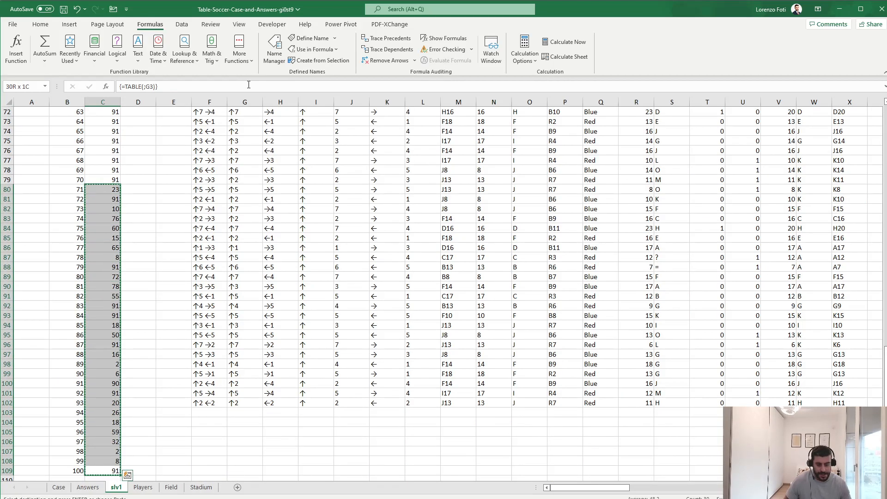
# Step: Paste the copied results as values into the Level 5 Answer column on the Case sheet from E226 down and check their status marks
pyautogui.hotkey('ctrl', 'pageup')
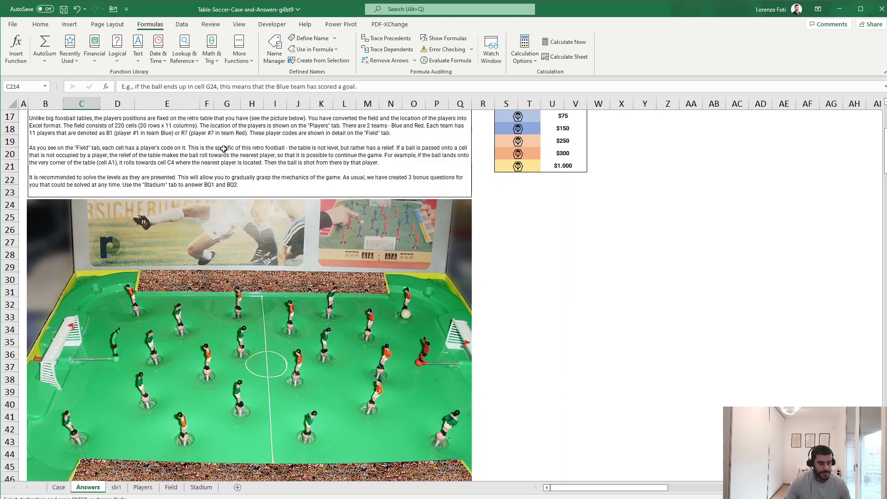
pyautogui.click(58, 487)
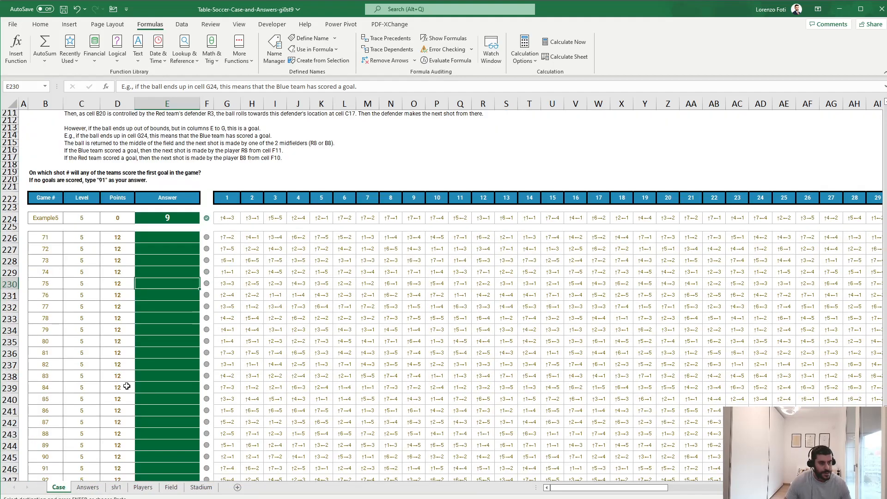
pyautogui.scroll(4, 134, 370)
pyautogui.click(164, 344)
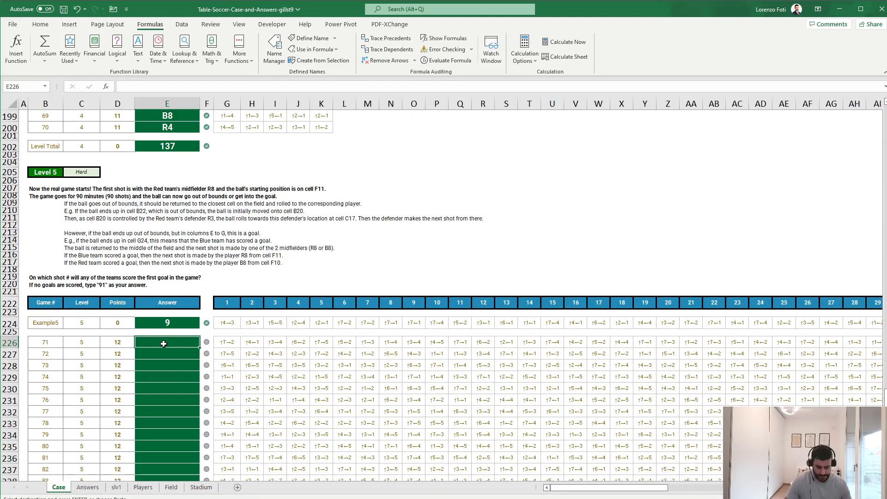
pyautogui.hotkey('ctrl', 'v')
pyautogui.scroll(-2, 163, 343)
pyautogui.scroll(-7, 164, 344)
pyautogui.scroll(3, 163, 349)
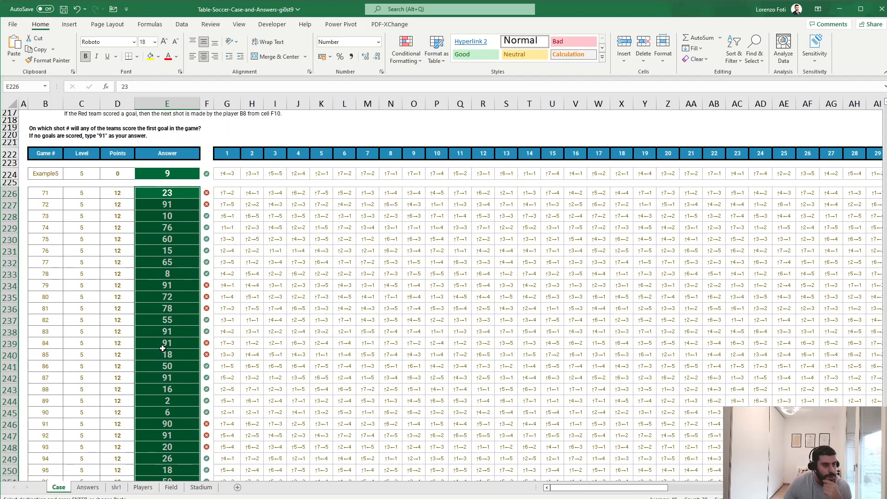
pyautogui.click(175, 241)
pyautogui.scroll(3, 174, 243)
pyautogui.click(171, 257)
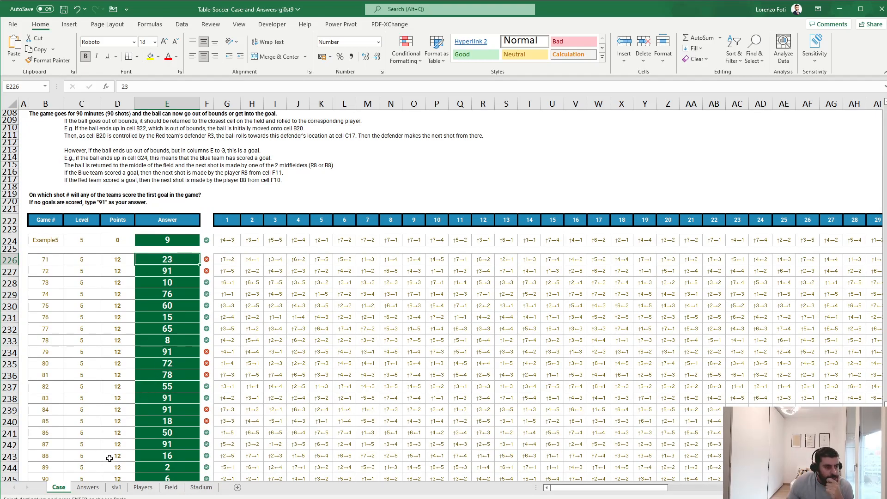
# Step: Set the game selector G3 on slv1 to 71 and inspect that game's shot rows and first-goal result
pyautogui.click(115, 488)
pyautogui.scroll(20, 159, 356)
pyautogui.click(260, 131)
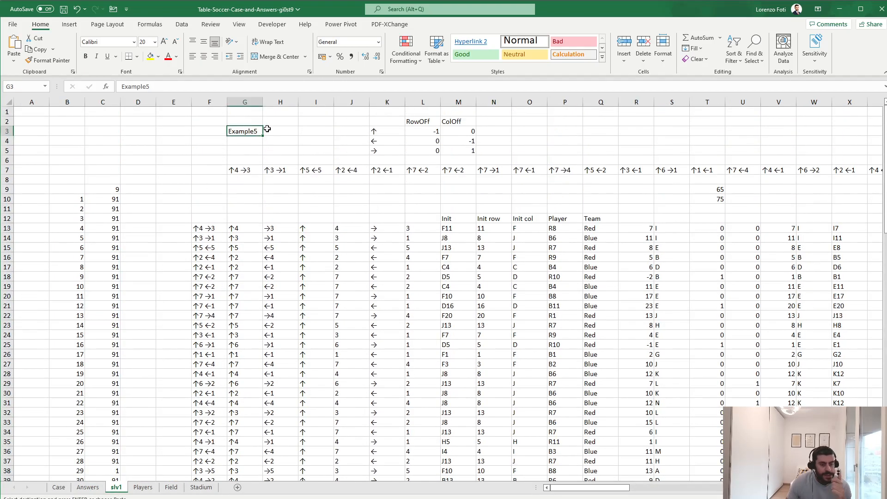
pyautogui.write('71')
pyautogui.press('Return')
pyautogui.press('Return')
pyautogui.moveTo(672, 267); pyautogui.dragTo(886, 277)
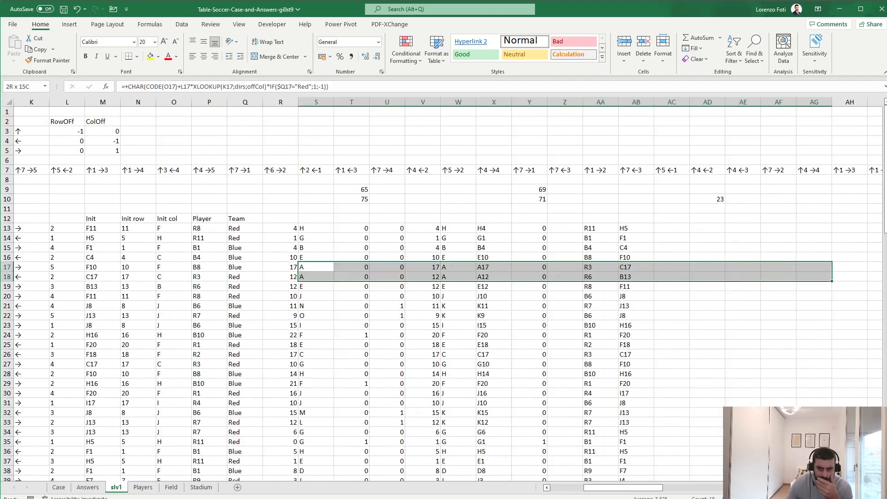
pyautogui.click(631, 198)
# Step: Compare game 71's answer on the Case sheet with the expected answer in E226 of the Answers sheet
pyautogui.click(58, 487)
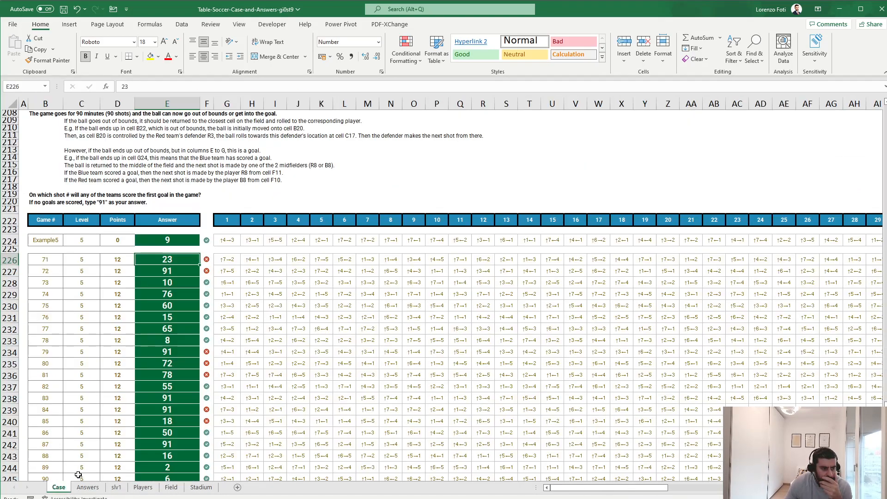
pyautogui.click(88, 487)
pyautogui.scroll(-20, 127, 406)
pyautogui.scroll(-20, 127, 407)
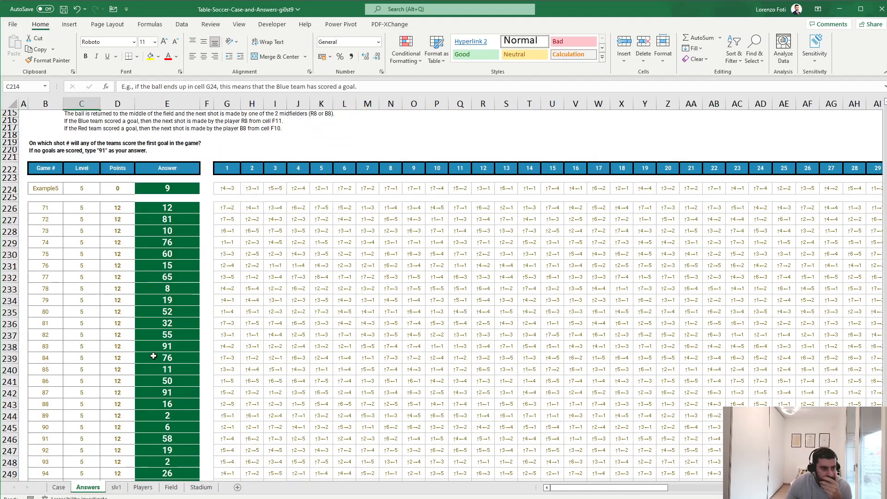
pyautogui.click(175, 209)
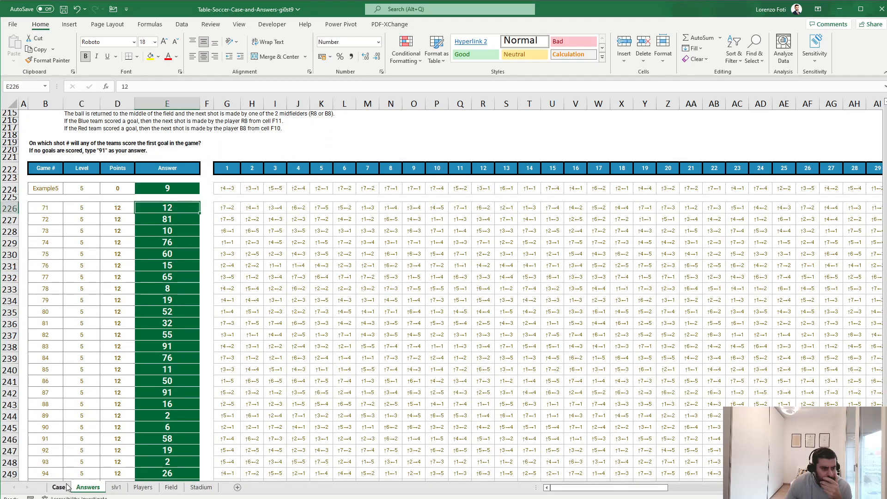
# Step: Review game 71's shot rows on slv1, from the split directions to the landing cell and next player in row 19
pyautogui.click(116, 487)
pyautogui.moveTo(252, 438); pyautogui.dragTo(257, 229)
pyautogui.moveTo(172, 278); pyautogui.dragTo(10, 296)
pyautogui.moveTo(222, 251); pyautogui.dragTo(10, 250)
pyautogui.moveTo(74, 276); pyautogui.dragTo(11, 276)
pyautogui.click(164, 238)
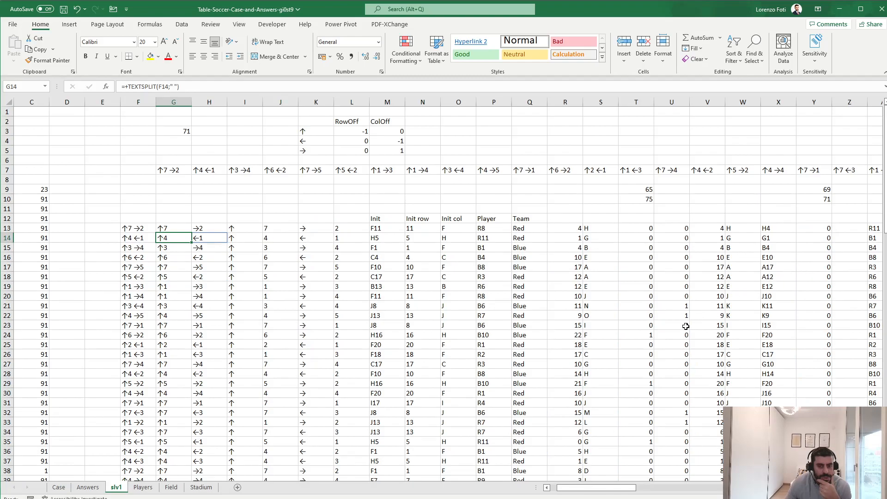
pyautogui.moveTo(773, 290); pyautogui.dragTo(823, 291)
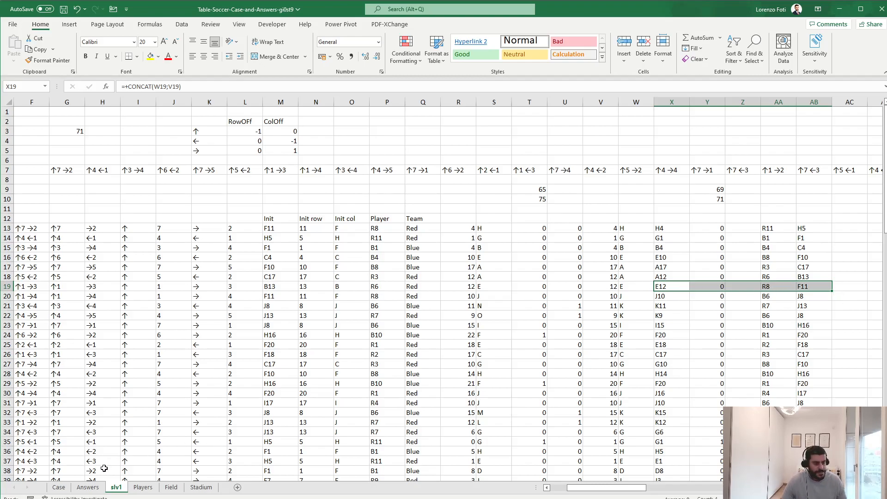
# Step: Check which Level 5 answers are marked wrong in the Answer column of the Case sheet
pyautogui.click(59, 487)
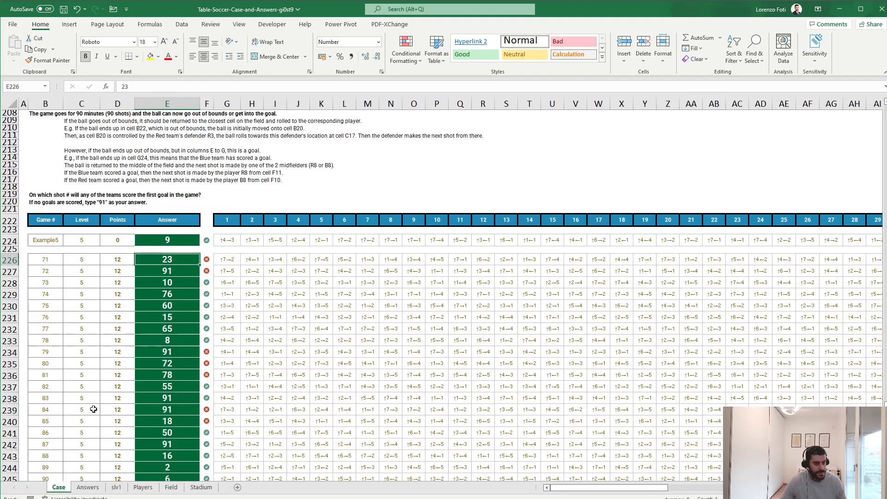
pyautogui.click(182, 270)
pyautogui.scroll(-9, 182, 319)
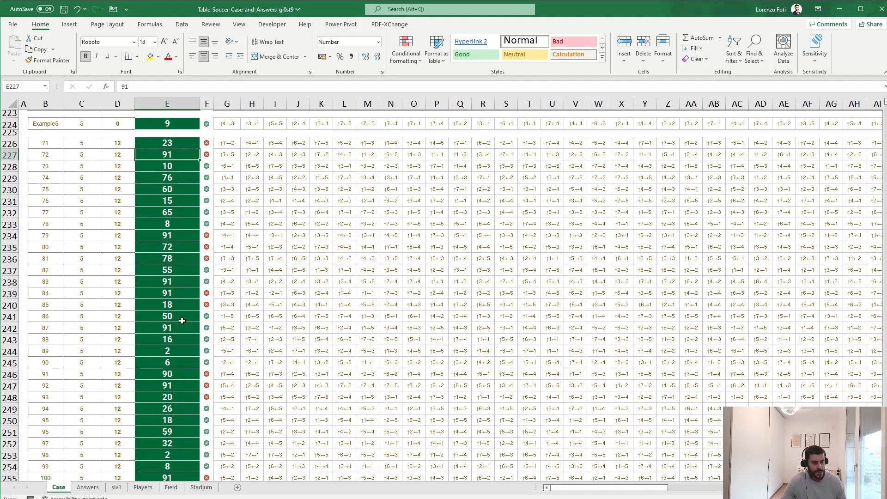
pyautogui.scroll(6, 182, 319)
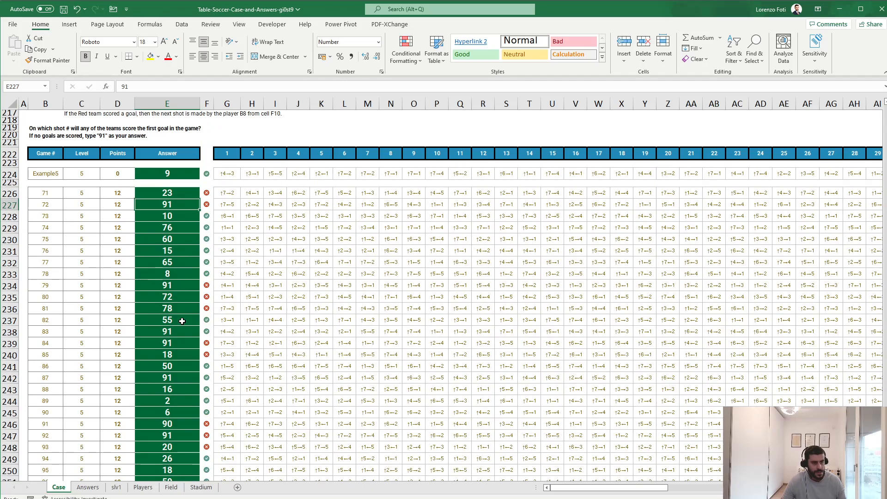
pyautogui.scroll(2, 182, 321)
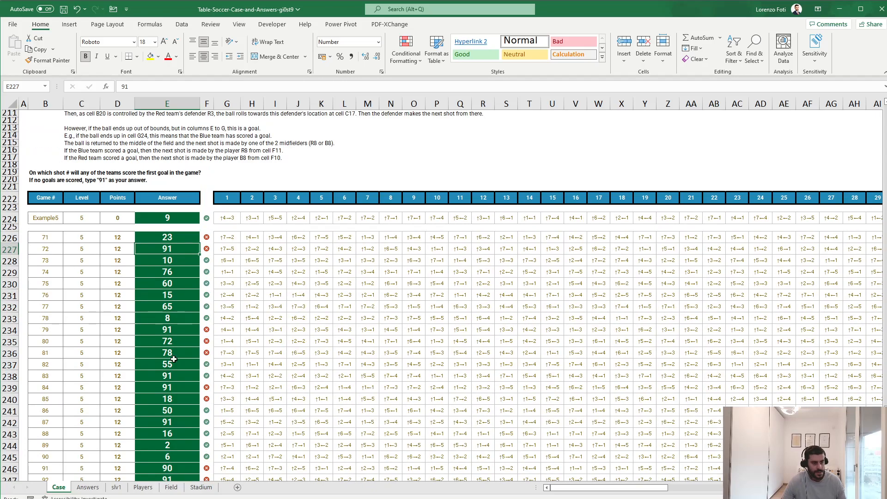
# Step: Trace game 71's first shot on the Field sheet, from the start cell F11 to H4
pyautogui.click(117, 487)
pyautogui.moveTo(124, 304); pyautogui.dragTo(68, 287)
pyautogui.click(198, 257)
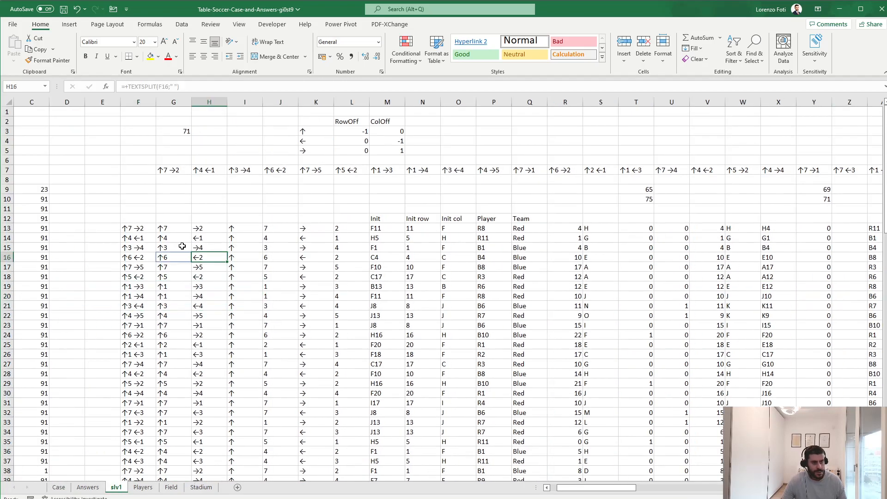
pyautogui.click(133, 229)
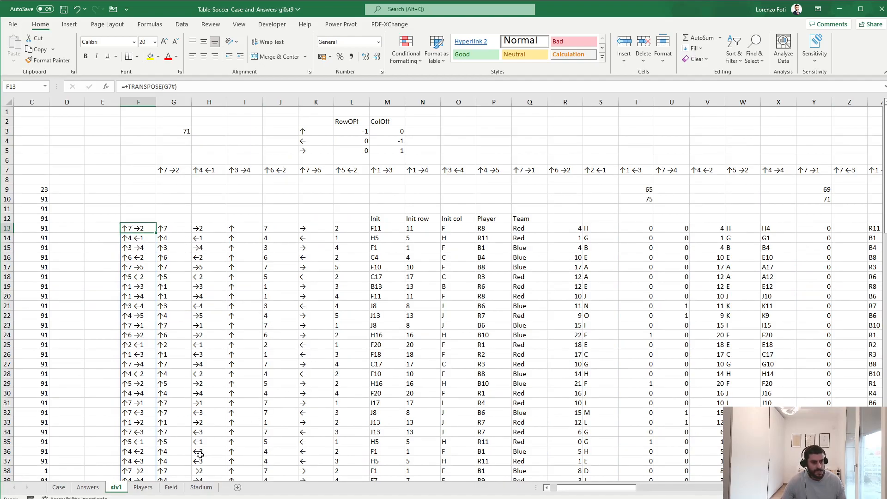
pyautogui.click(171, 487)
pyautogui.click(129, 257)
pyautogui.click(129, 267)
pyautogui.click(115, 487)
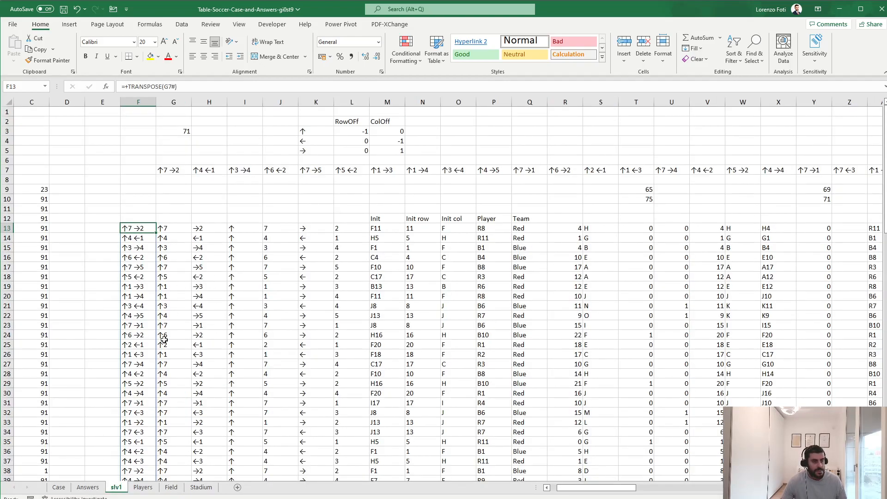
pyautogui.click(171, 487)
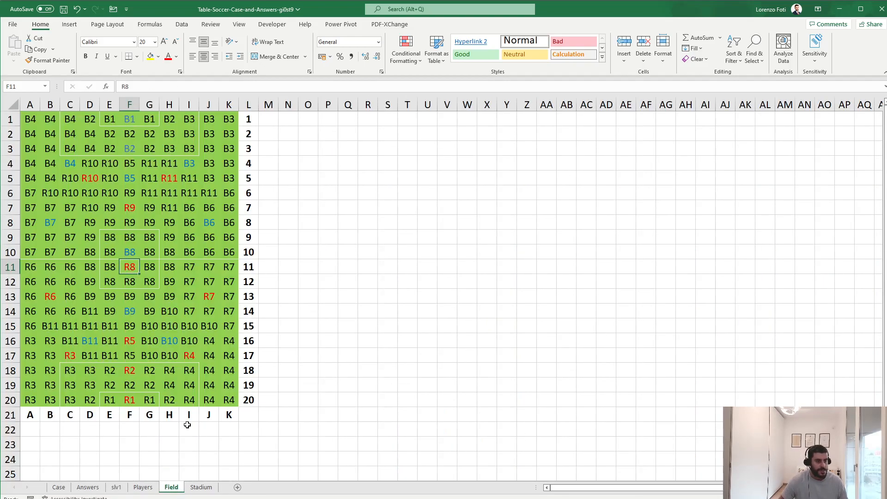
pyautogui.press('Up')
pyautogui.press('Up')
pyautogui.press('Up')
pyautogui.press('Up')
pyautogui.press('Right')
pyautogui.press('Right')
# Step: Compare the first shot's result in row 13 of slv1 with the Field sheet, ending on player R11's position at H5
pyautogui.click(113, 489)
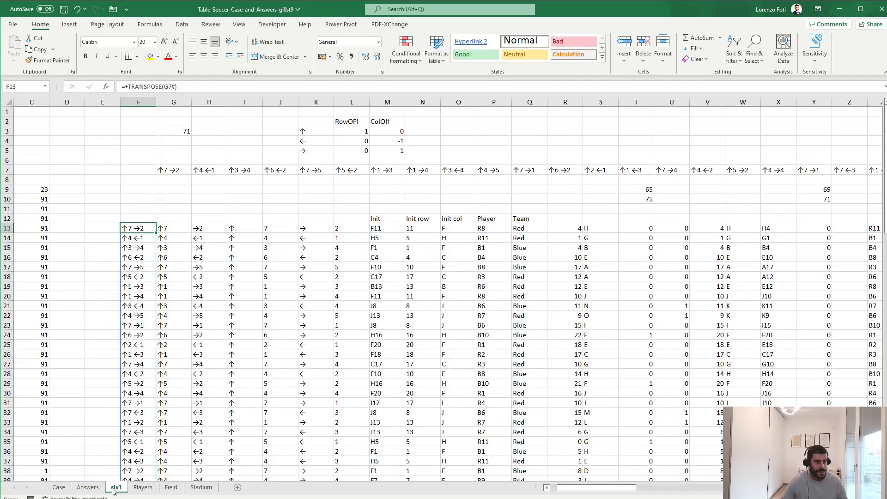
pyautogui.press('Right')
pyautogui.press('Right')
pyautogui.press('Right')
pyautogui.press('Right')
pyautogui.press('Right')
pyautogui.press('Right')
pyautogui.press('Right')
pyautogui.press('Right')
pyautogui.press('Right')
pyautogui.press('Right')
pyautogui.press('Right')
pyautogui.press('Right')
pyautogui.press('Right')
pyautogui.press('Right')
pyautogui.press('Right')
pyautogui.press('Right')
pyautogui.press('Right')
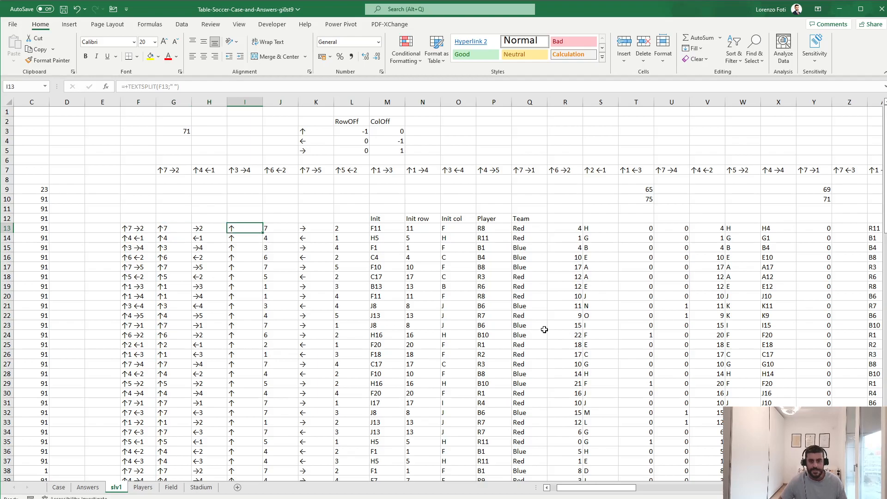
pyautogui.press('Right')
pyautogui.press('Right')
pyautogui.press('Right')
pyautogui.press('Right')
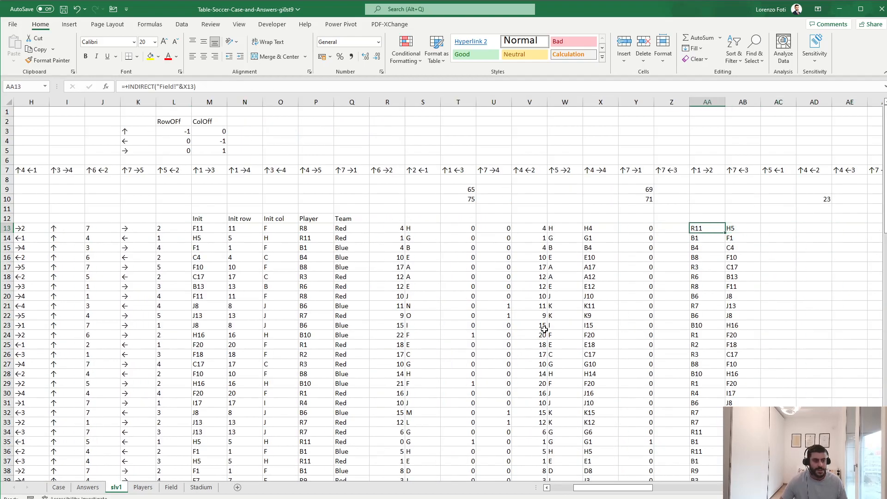
pyautogui.click(171, 488)
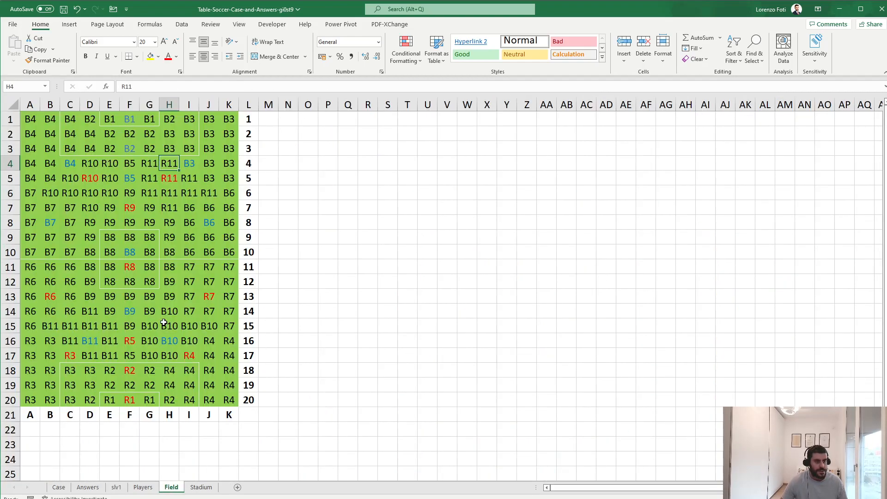
pyautogui.press('Down')
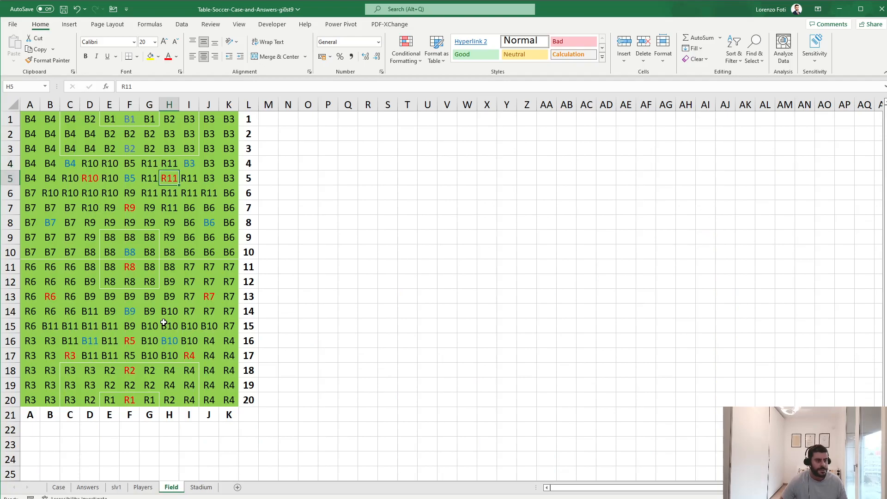
# Step: Check the second shot's start and directions in row 14 of slv1, and trace its upward move on the Field sheet from H5 to H1
pyautogui.click(121, 489)
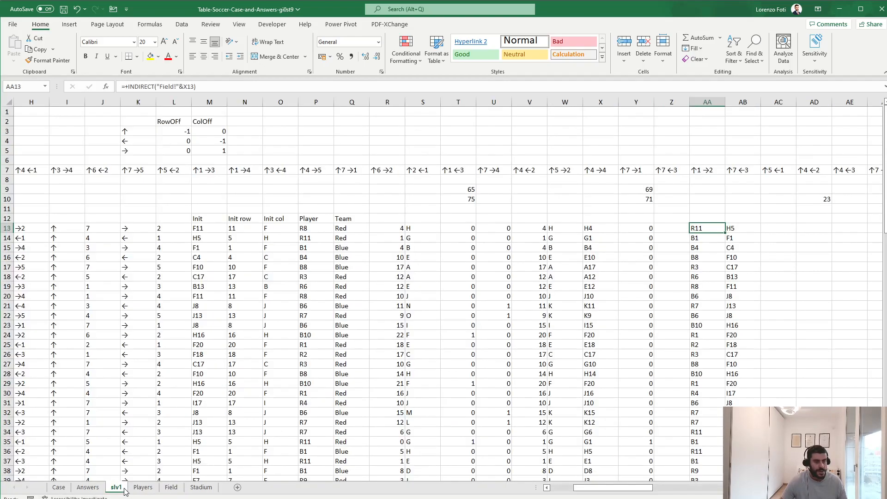
pyautogui.click(199, 240)
pyautogui.press('Left')
pyautogui.hscroll(-5, 198, 239)
pyautogui.click(198, 239)
pyautogui.click(179, 489)
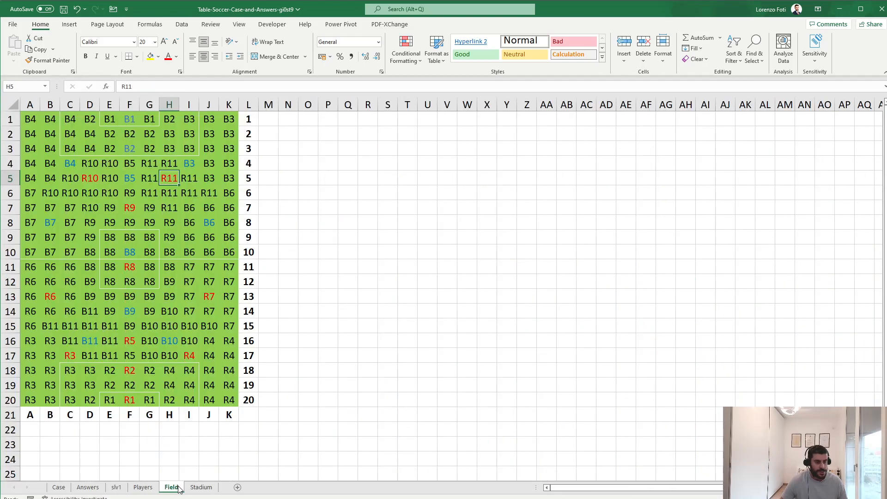
pyautogui.click(113, 489)
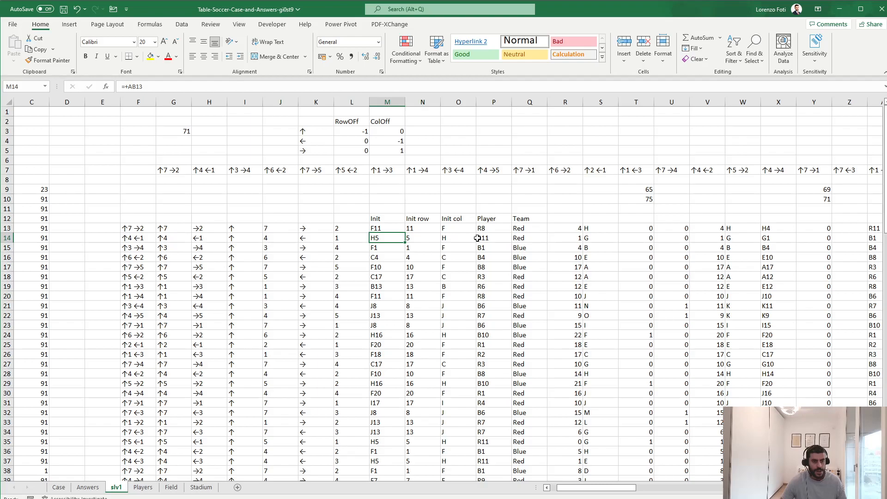
pyautogui.click(171, 487)
pyautogui.press('Up')
pyautogui.press('Up')
pyautogui.press('Up')
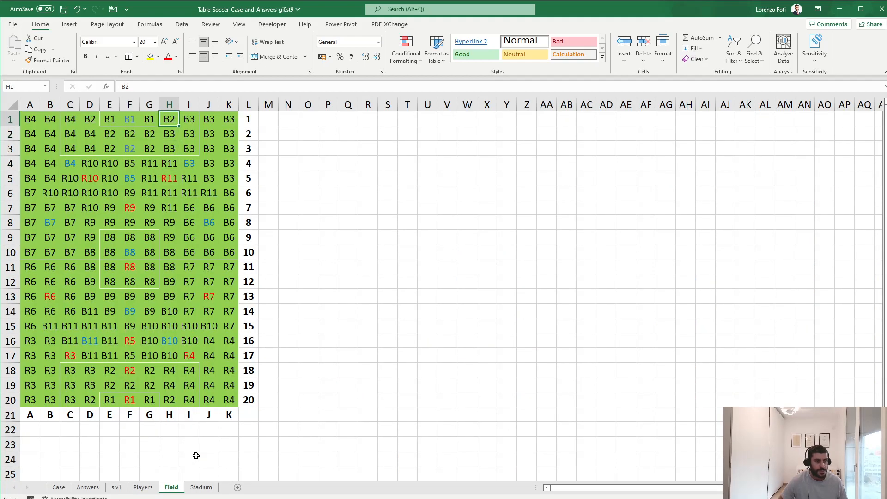
# Step: Compare the second shot's landing cell and next player in row 14 of slv1 with player B1's position at F1 on the Field sheet
pyautogui.click(122, 489)
pyautogui.press('Right')
pyautogui.press('Right')
pyautogui.press('Right')
pyautogui.press('Right')
pyautogui.press('Right')
pyautogui.press('Right')
pyautogui.press('Right')
pyautogui.press('Right')
pyautogui.press('Right')
pyautogui.press('Right')
pyautogui.press('Right')
pyautogui.press('Right')
pyautogui.press('Right')
pyautogui.press('Right')
pyautogui.press('Right')
pyautogui.press('Right')
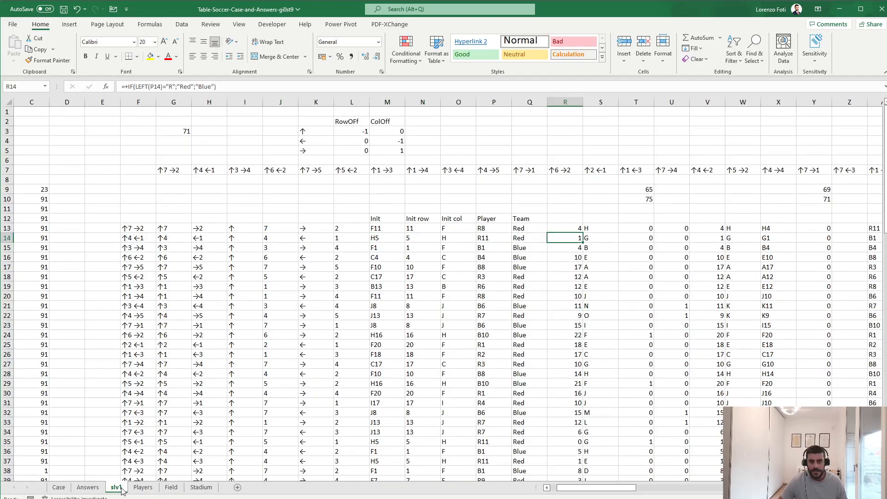
pyautogui.press('Left')
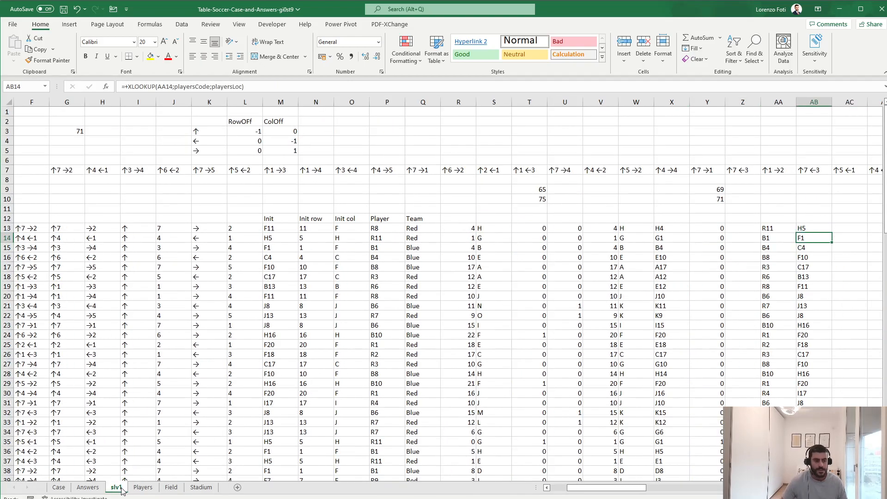
pyautogui.click(171, 487)
pyautogui.click(125, 118)
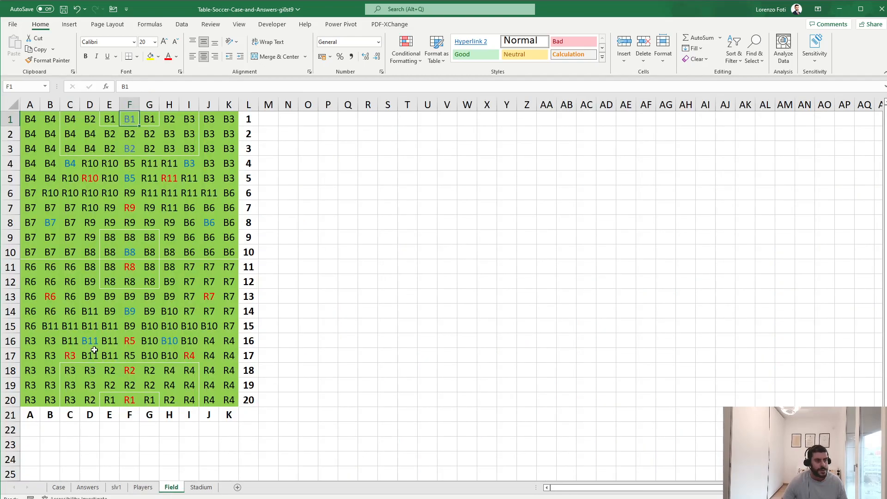
# Step: Review the third shot's directions, distances, start cell and team in row 15 of slv1
pyautogui.click(116, 488)
pyautogui.hotkey('ctrl', 'Left')
pyautogui.hotkey('ctrl', 'Left')
pyautogui.hotkey('ctrl', 'Left')
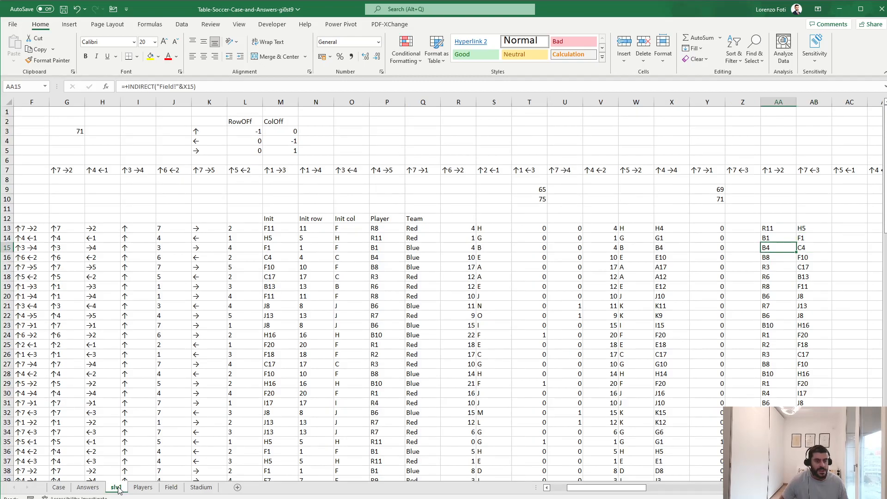
pyautogui.press('Down')
pyautogui.press('Right')
pyautogui.press('Right')
pyautogui.press('Right')
pyautogui.press('Right')
pyautogui.press('Right')
pyautogui.press('Right')
pyautogui.press('Right')
pyautogui.press('Right')
pyautogui.press('Right')
pyautogui.press('Right')
pyautogui.press('Right')
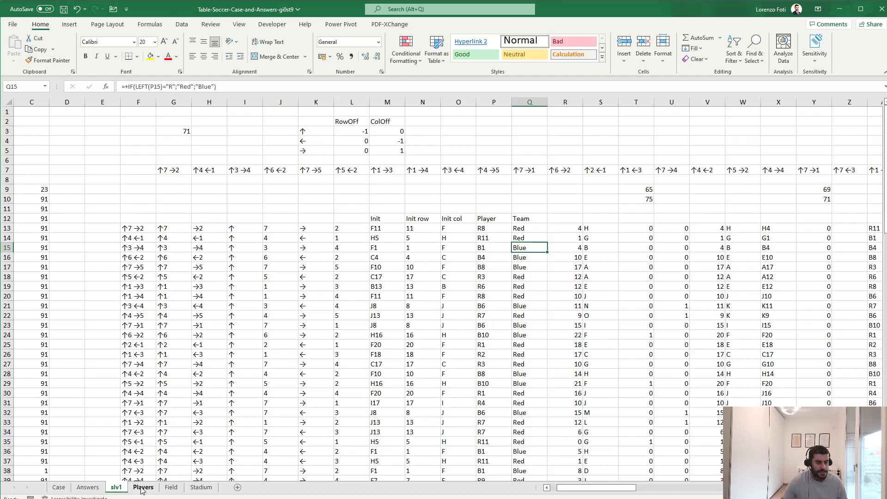
# Step: Trace the third shot on the Field sheet from F1 to B4
pyautogui.click(171, 488)
pyautogui.press('Down')
pyautogui.press('Down')
pyautogui.press('Left')
pyautogui.press('Left')
pyautogui.press('Left')
pyautogui.press('Left')
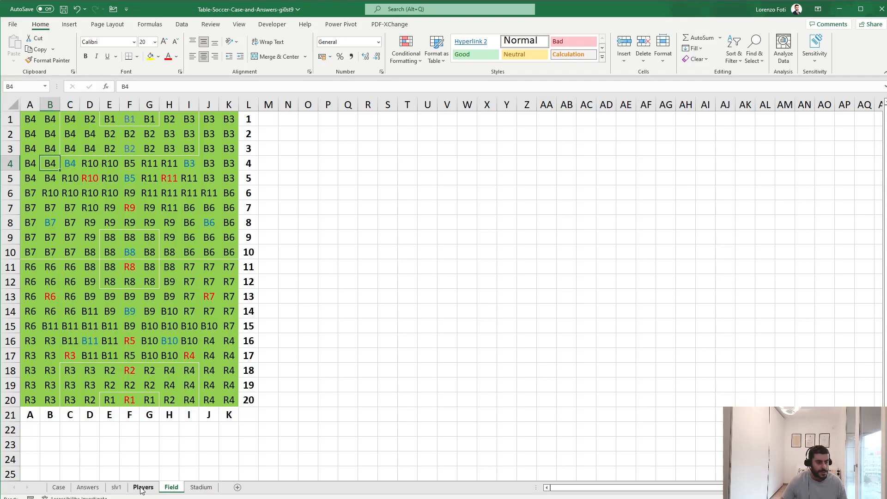
# Step: Compare the third shot's landing cell and next location in row 15 of slv1 with player B4's position at C4 on the Field sheet
pyautogui.click(116, 489)
pyautogui.press('Right')
pyautogui.press('Right')
pyautogui.press('Right')
pyautogui.press('Right')
pyautogui.press('Right')
pyautogui.press('Right')
pyautogui.press('Right')
pyautogui.press('Right')
pyautogui.press('Right')
pyautogui.press('Right')
pyautogui.press('Right')
pyautogui.press('Right')
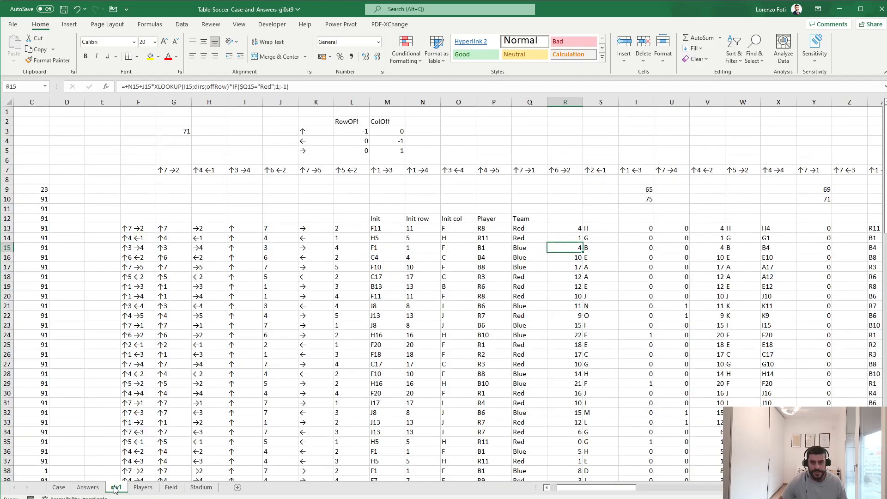
pyautogui.press('Left')
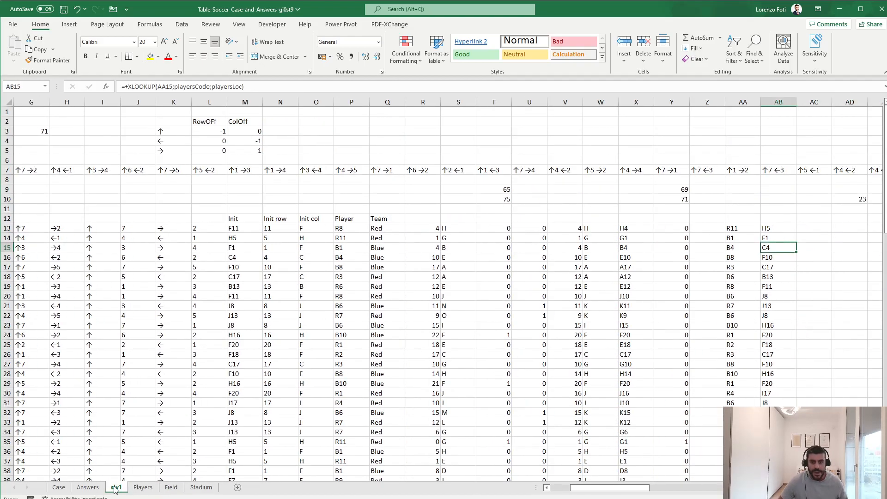
pyautogui.click(171, 486)
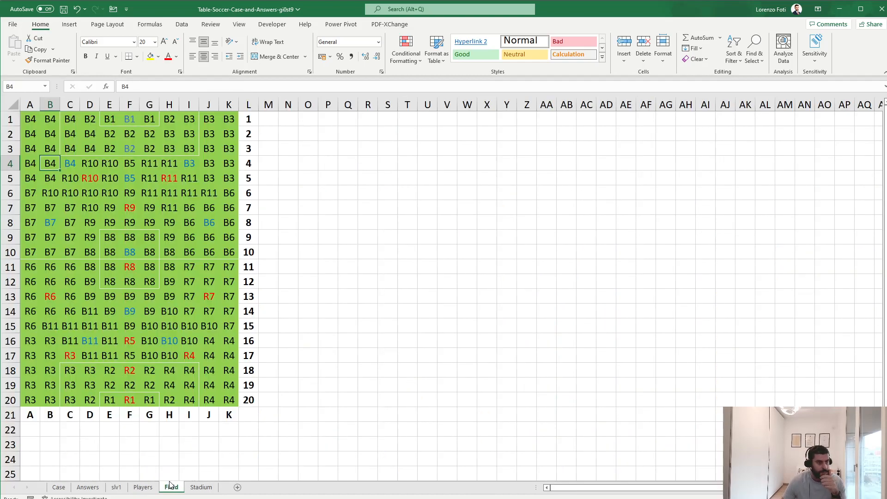
pyautogui.press('Right')
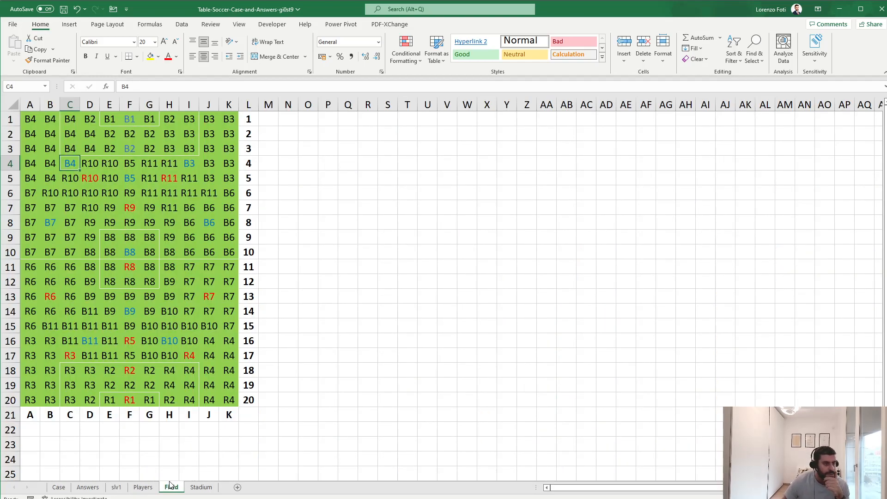
# Step: Re-examine the third shot's split directions in row 15 of slv1 and the team formula in Q15
pyautogui.click(113, 487)
pyautogui.press('Left')
pyautogui.press('Left')
pyautogui.press('Left')
pyautogui.press('Left')
pyautogui.press('Left')
pyautogui.press('Left')
pyautogui.press('Left')
pyautogui.press('Left')
pyautogui.press('Left')
pyautogui.press('Left')
pyautogui.press('Left')
pyautogui.press('Left')
pyautogui.press('Left')
pyautogui.press('Left')
pyautogui.press('Left')
pyautogui.press('Left')
pyautogui.press('Left')
pyautogui.press('Left')
pyautogui.press('Left')
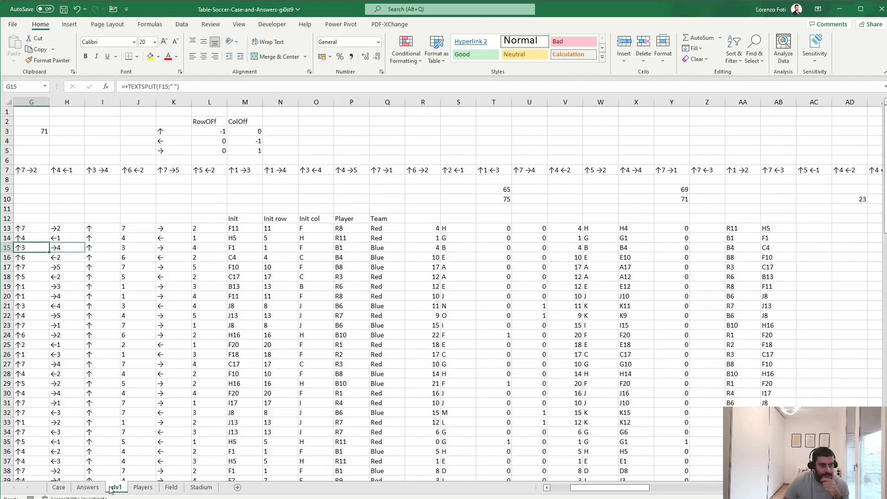
pyautogui.press('Right')
pyautogui.press('Right')
pyautogui.press('Right')
pyautogui.press('Right')
pyautogui.press('Right')
pyautogui.press('Right')
pyautogui.press('Right')
pyautogui.press('Right')
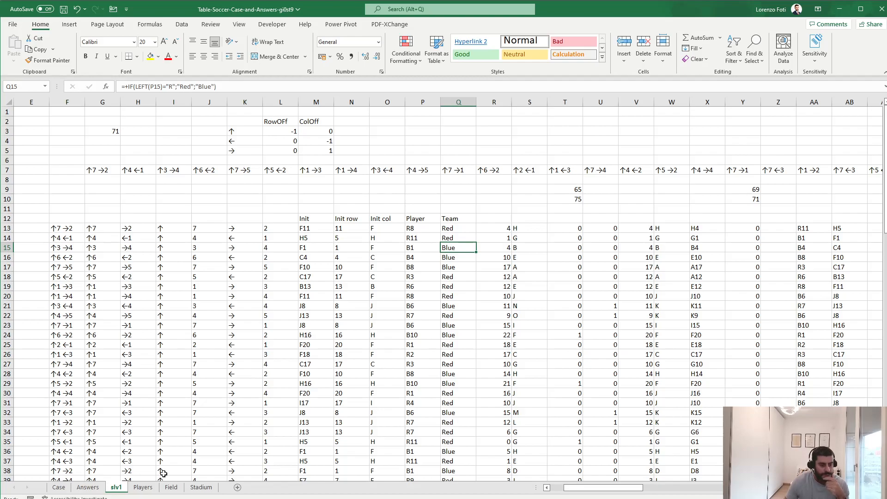
# Step: Recheck game 71's expected answer on the Answers sheet and inspect the out-of-bounds, clamping and landing column formulas around row 21 of slv1
pyautogui.click(97, 490)
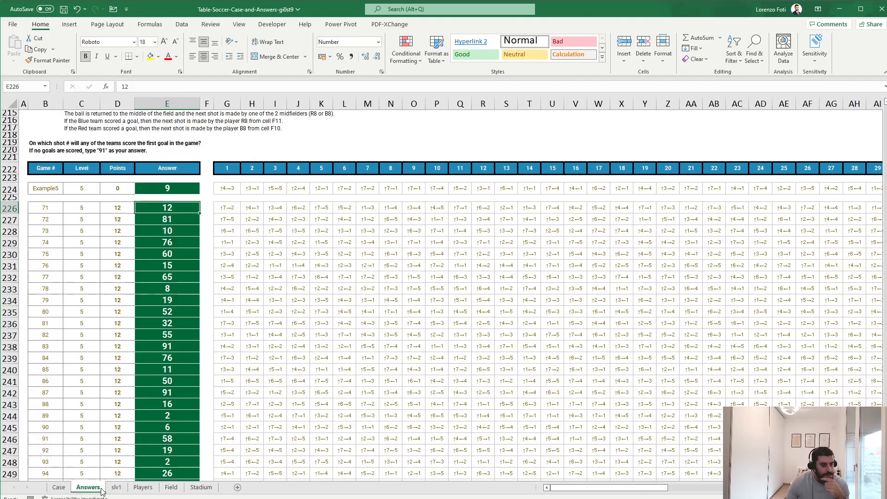
pyautogui.click(115, 488)
pyautogui.moveTo(613, 228); pyautogui.dragTo(610, 305)
pyautogui.click(670, 307)
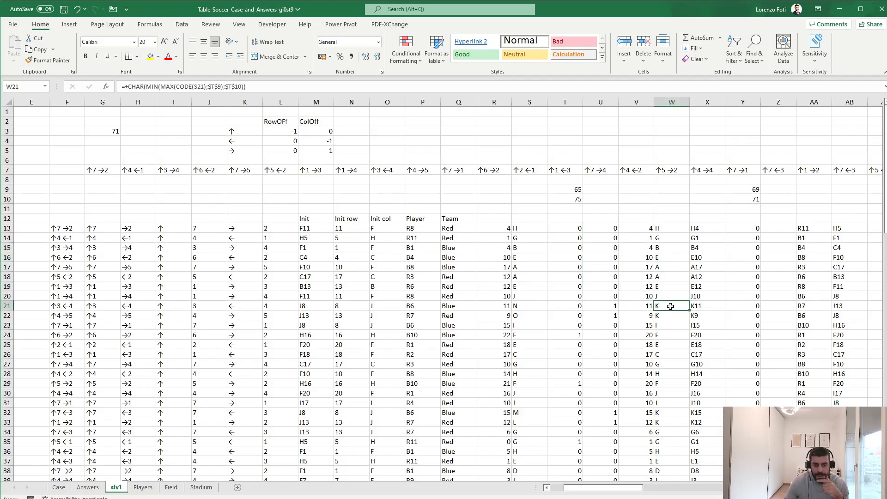
pyautogui.hscroll(3, 733, 306)
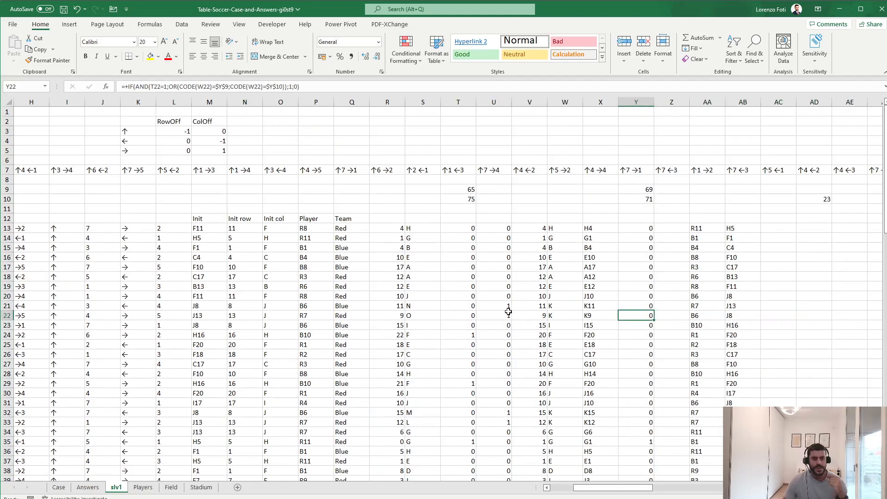
pyautogui.click(491, 306)
pyautogui.click(435, 307)
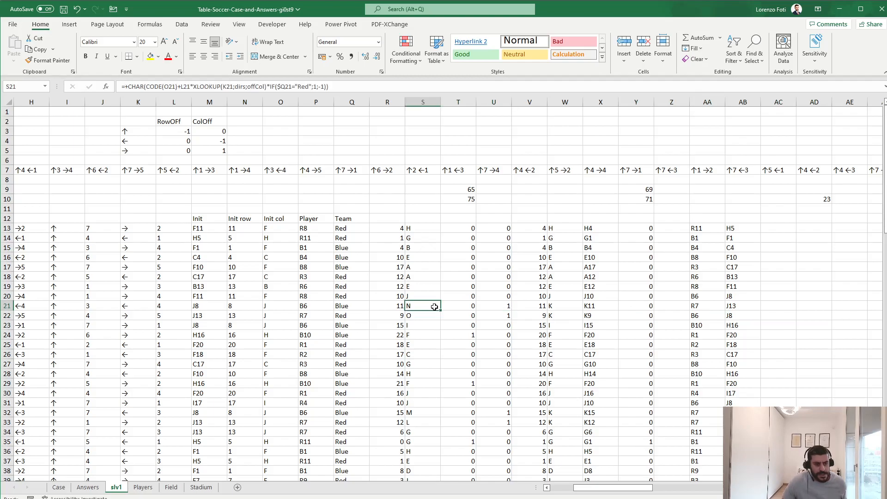
# Step: Trace the ninth shot from its landing cell K11 in row 21 of slv1 to player R7's position at J13 on the Field sheet
pyautogui.click(171, 487)
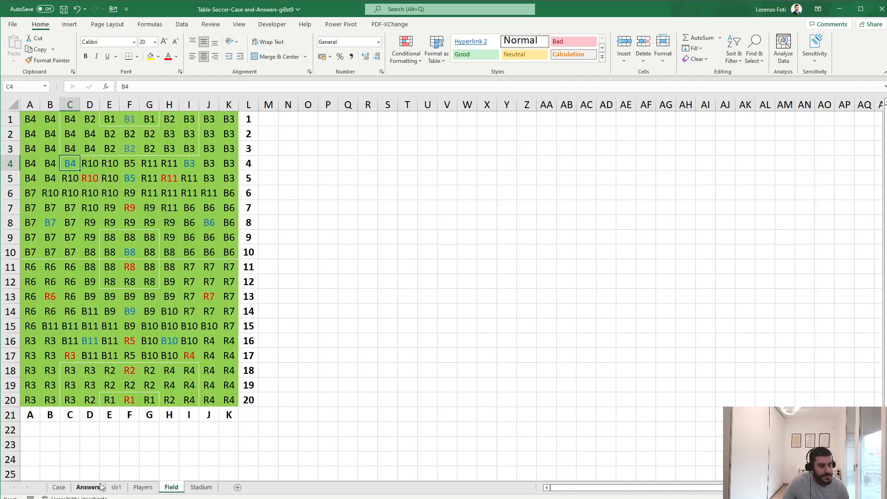
pyautogui.click(116, 487)
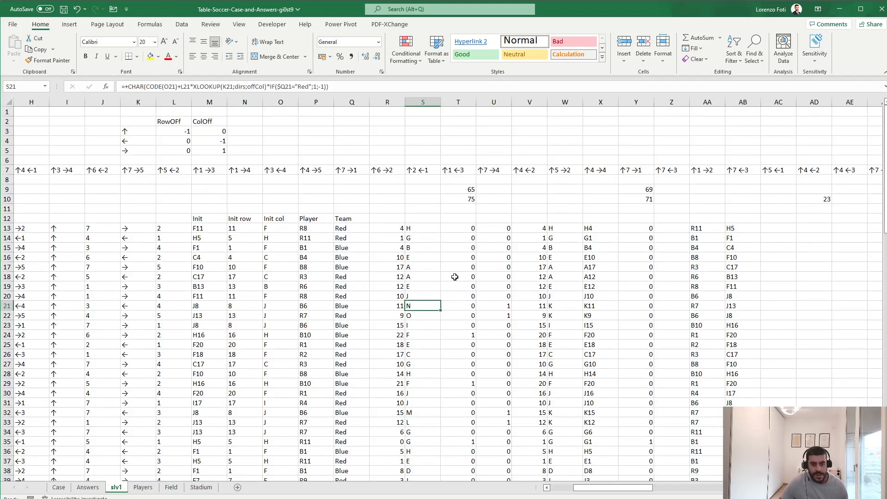
pyautogui.press('Right')
pyautogui.press('Right')
pyautogui.press('Right')
pyautogui.press('Right')
pyautogui.press('Right')
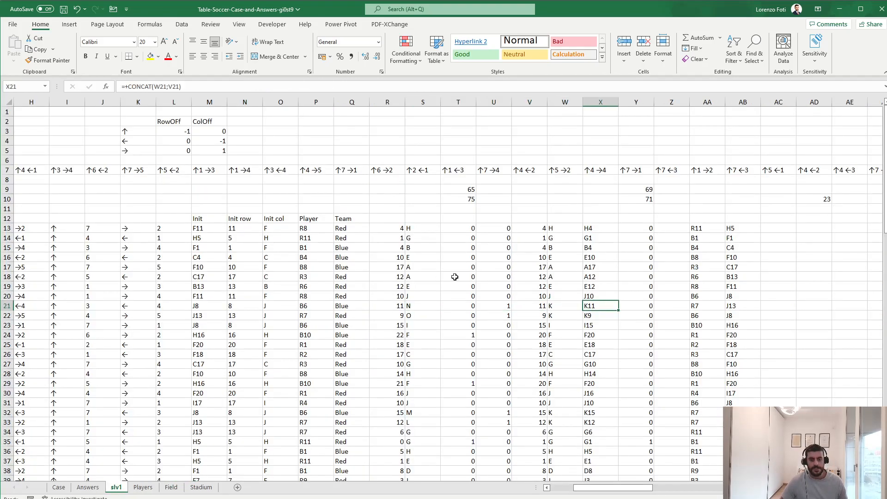
pyautogui.click(174, 488)
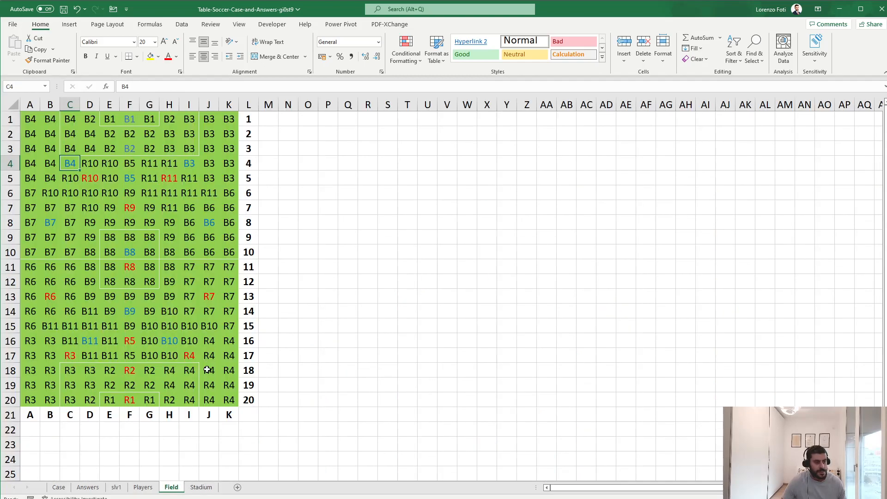
pyautogui.click(236, 267)
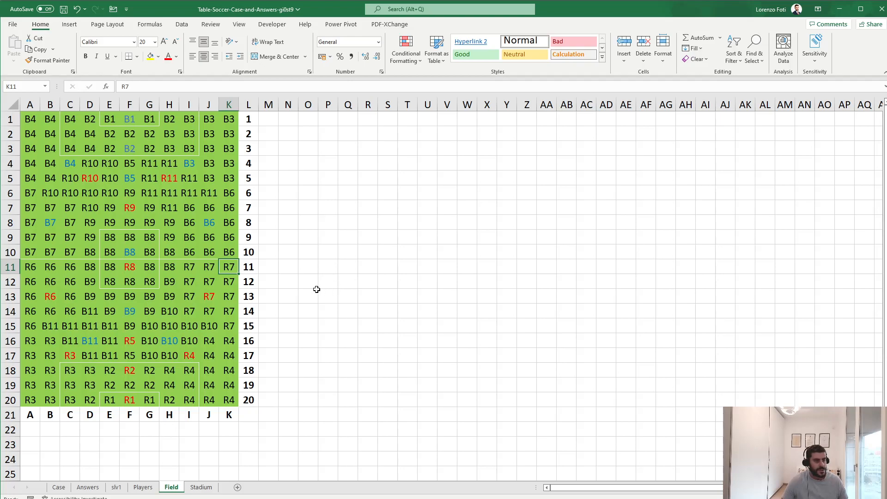
pyautogui.click(216, 297)
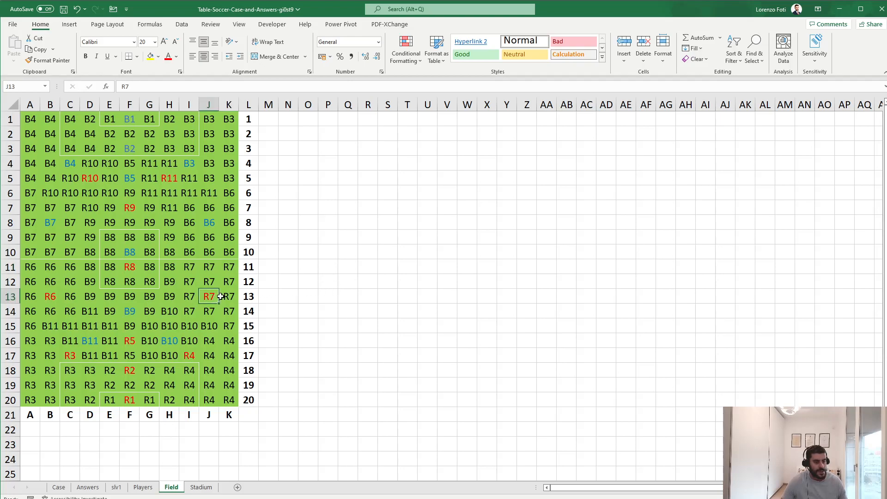
pyautogui.click(116, 487)
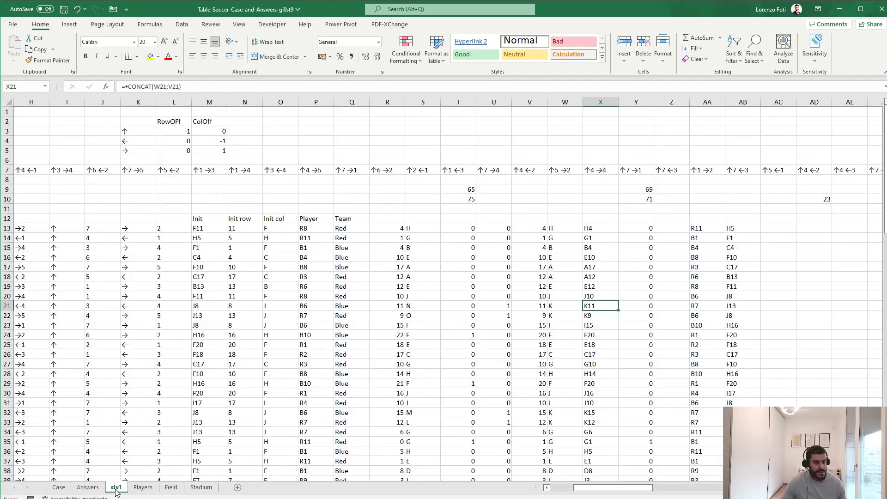
# Step: Examine the tenth shot across row 22 of slv1, from its split directions and starting cell through player, team, landing cell and next location
pyautogui.press('Left')
pyautogui.press('Left')
pyautogui.press('Left')
pyautogui.press('Left')
pyautogui.press('Left')
pyautogui.press('Left')
pyautogui.press('Left')
pyautogui.press('Left')
pyautogui.press('Left')
pyautogui.press('Left')
pyautogui.press('Left')
pyautogui.press('Down')
pyautogui.press('Left')
pyautogui.press('Left')
pyautogui.press('Left')
pyautogui.press('Right')
pyautogui.press('Right')
pyautogui.press('Right')
pyautogui.press('Right')
pyautogui.press('Right')
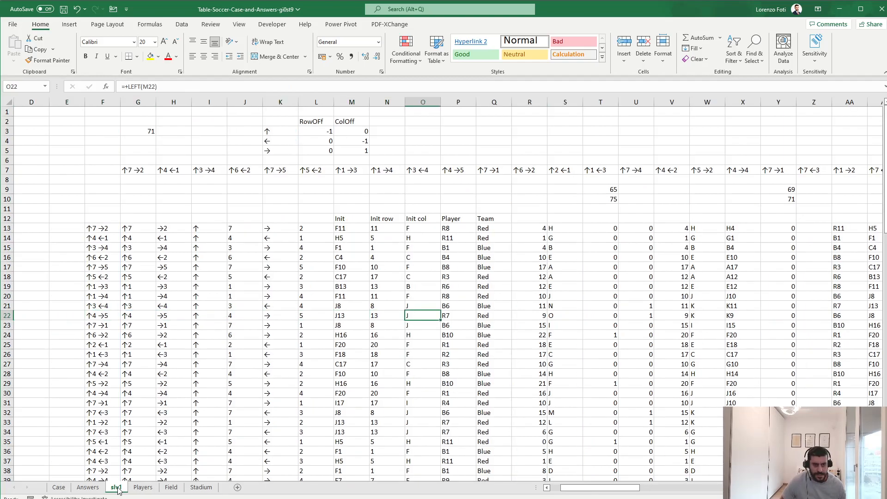
pyautogui.press('Right')
pyautogui.press('Right')
pyautogui.press('Right')
pyautogui.press('Right')
pyautogui.press('Right')
pyautogui.press('Right')
pyautogui.press('Right')
pyautogui.press('Right')
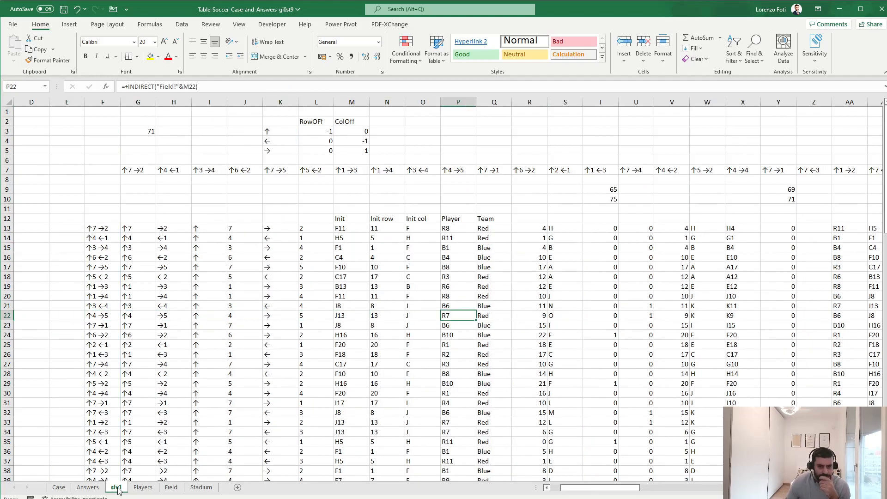
pyautogui.press('Right')
pyautogui.press('Right')
pyautogui.press('Right')
pyautogui.press('Right')
pyautogui.press('Right')
pyautogui.press('Right')
pyautogui.press('Right')
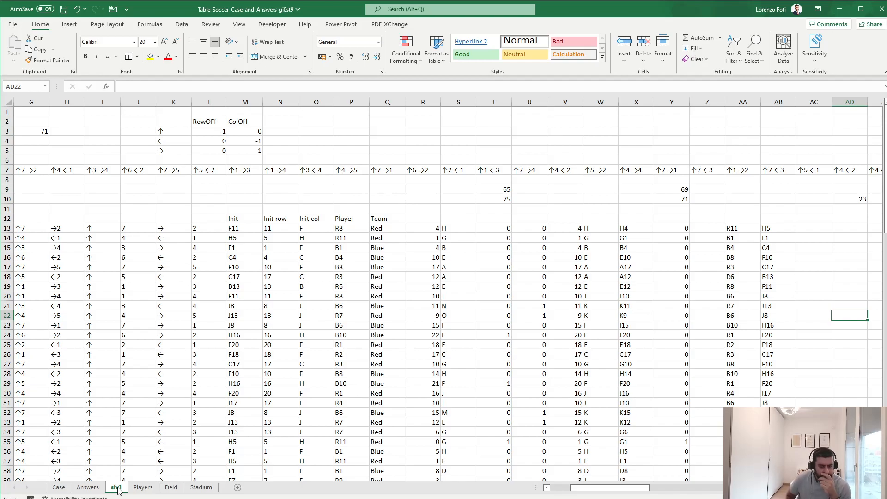
# Step: Inspect the goal-test formula in Y13 of slv1 and the cells it refers to
pyautogui.press('Left')
pyautogui.press('Left')
pyautogui.press('Left')
pyautogui.press('Left')
pyautogui.press('Up')
pyautogui.press('Up')
pyautogui.press('Up')
pyautogui.press('Up')
pyautogui.press('Up')
pyautogui.press('Up')
pyautogui.press('Up')
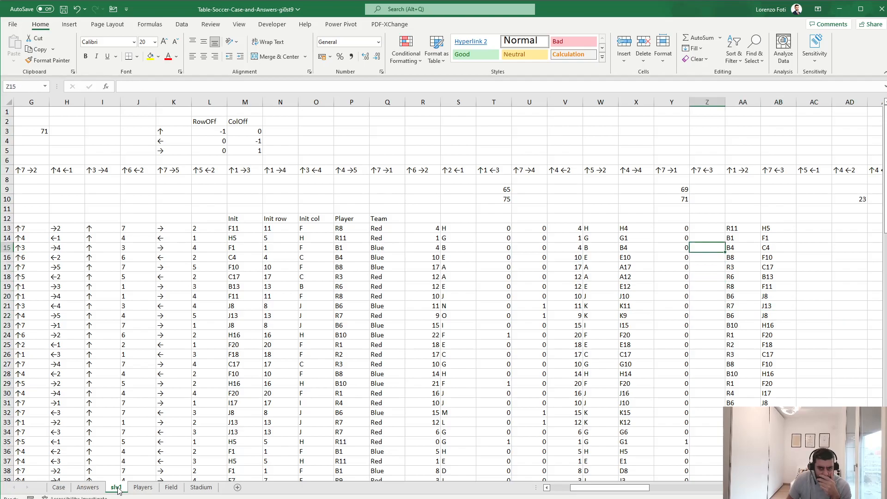
pyautogui.press('Up')
pyautogui.press('Right')
pyautogui.press('Up')
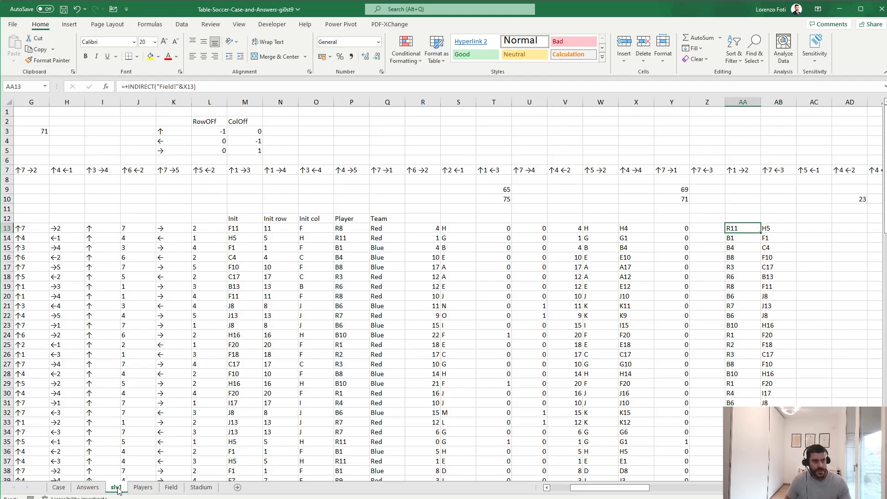
pyautogui.press('Left')
pyautogui.press('Left')
pyautogui.press('F2')
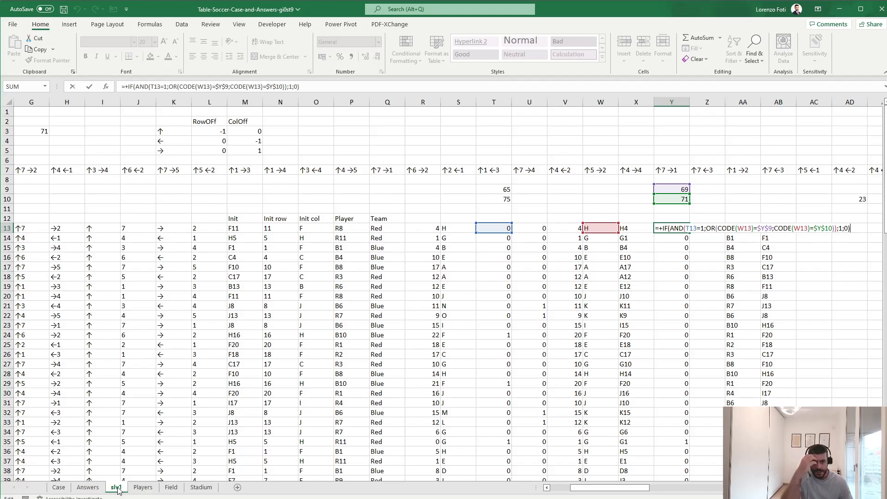
pyautogui.press('Return')
# Step: Follow the row out-of-bounds flags in column T of slv1 down to the twelfth shot and inspect the formula in T24
pyautogui.click(501, 229)
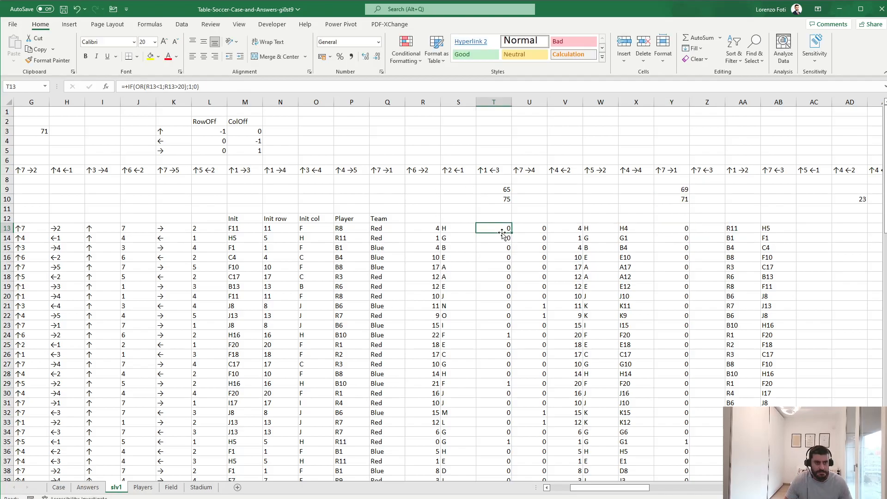
pyautogui.press('Down')
pyautogui.press('Down')
pyautogui.press('Down')
pyautogui.press('Down')
pyautogui.press('Down')
pyautogui.press('Down')
pyautogui.press('Down')
pyautogui.press('Down')
pyautogui.press('Down')
pyautogui.press('Down')
pyautogui.press('Down')
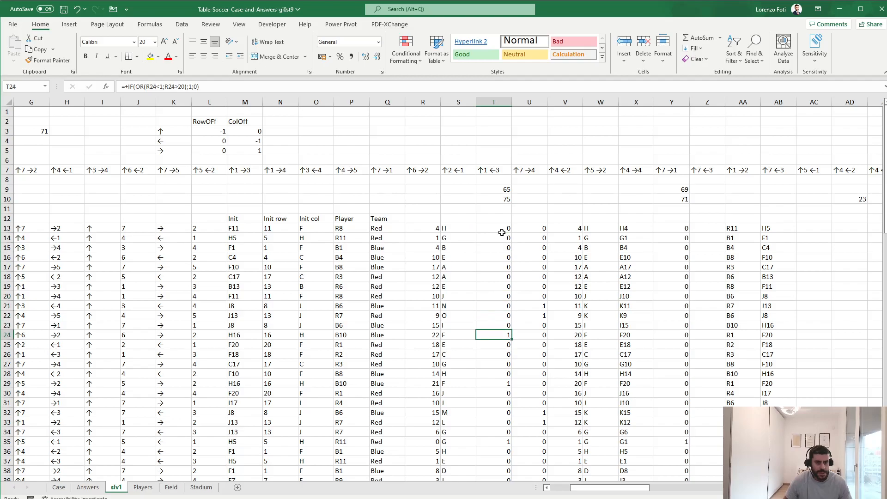
pyautogui.press('F2')
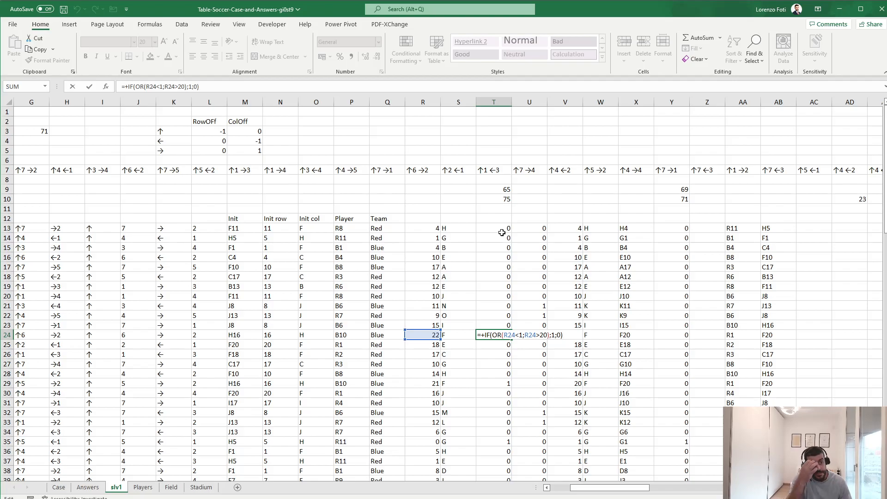
pyautogui.press('Escape')
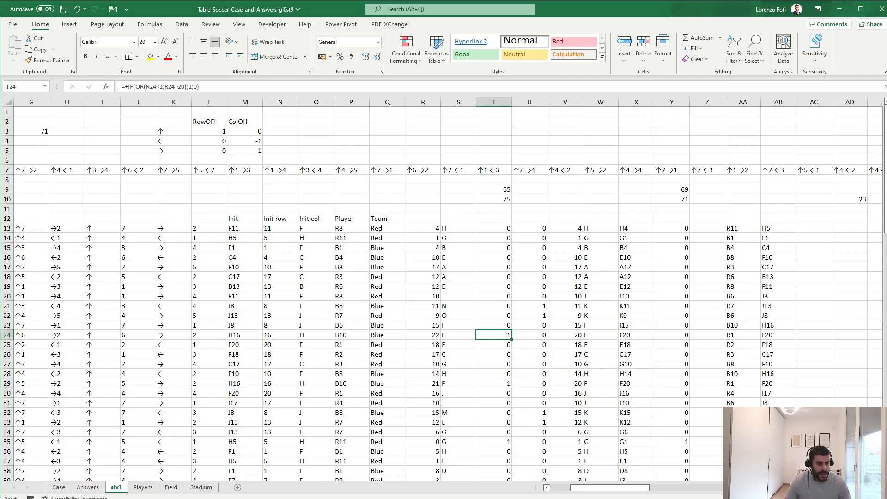
# Step: Locate the twelfth shot's landing point at F22 on the Field sheet and return to slv1
pyautogui.click(143, 488)
pyautogui.click(171, 488)
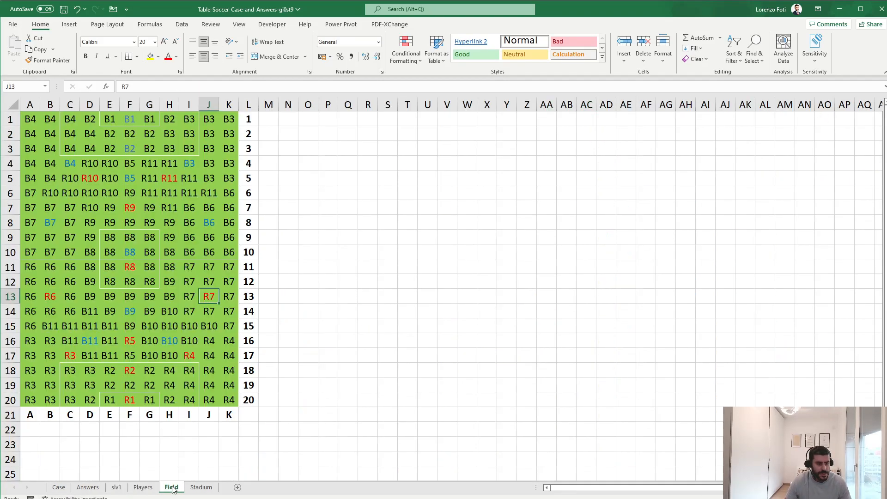
pyautogui.click(135, 411)
pyautogui.click(133, 430)
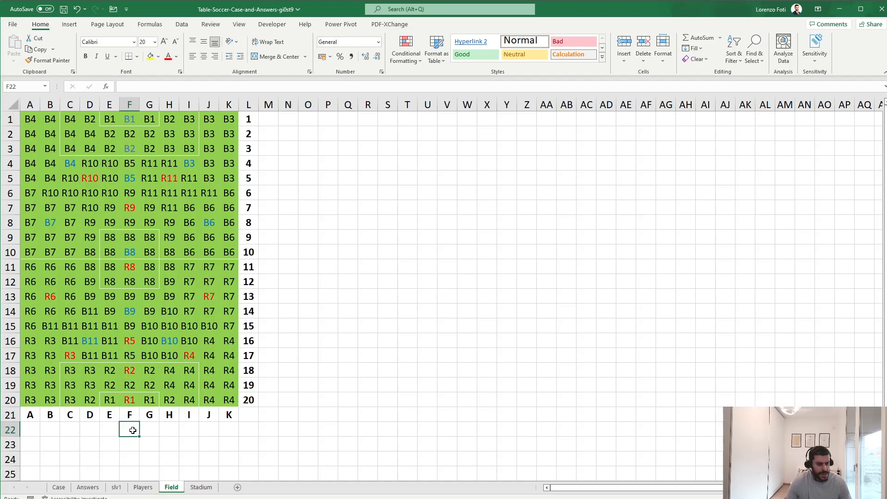
pyautogui.click(116, 487)
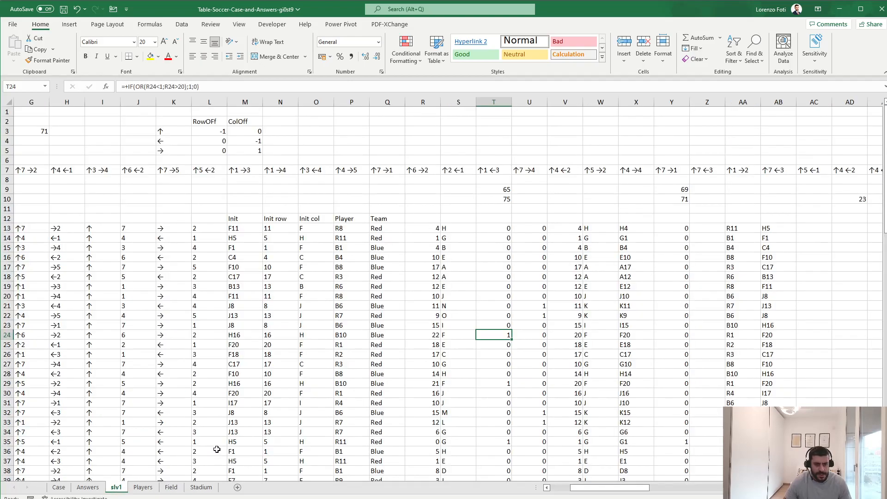
# Step: Inspect the twelfth shot's goal-test formula in Y24 of slv1
pyautogui.press('Right')
pyautogui.press('Right')
pyautogui.press('Right')
pyautogui.press('Right')
pyautogui.press('Right')
pyautogui.press('F2')
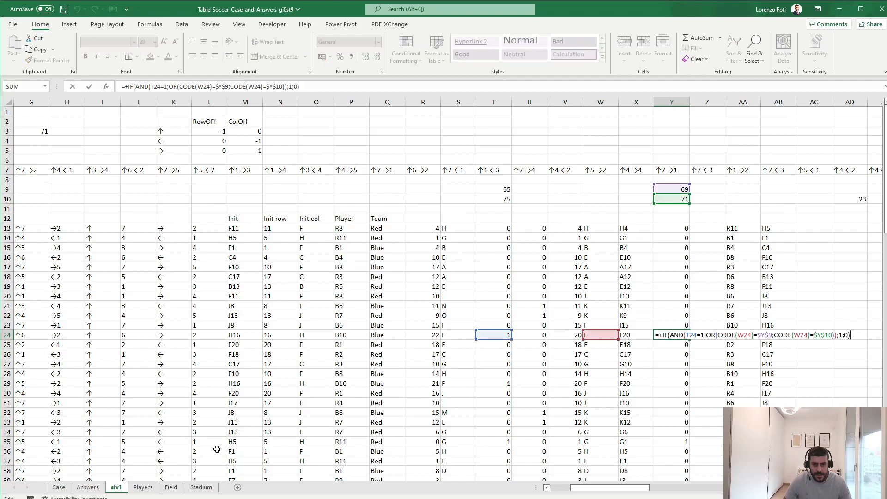
pyautogui.press('Escape')
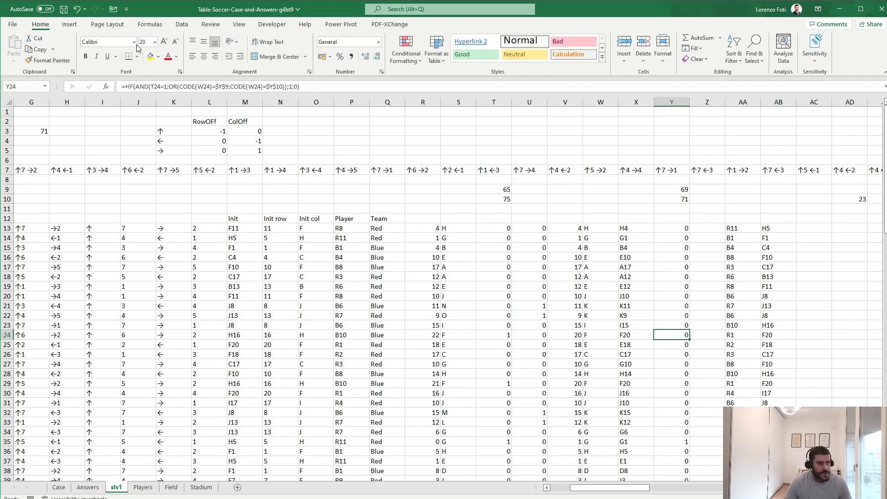
# Step: Change the goal test in Y13 of slv1 to check for a column code >=$Y$9 or <=$Y$10 instead of exact matches
pyautogui.click(164, 27)
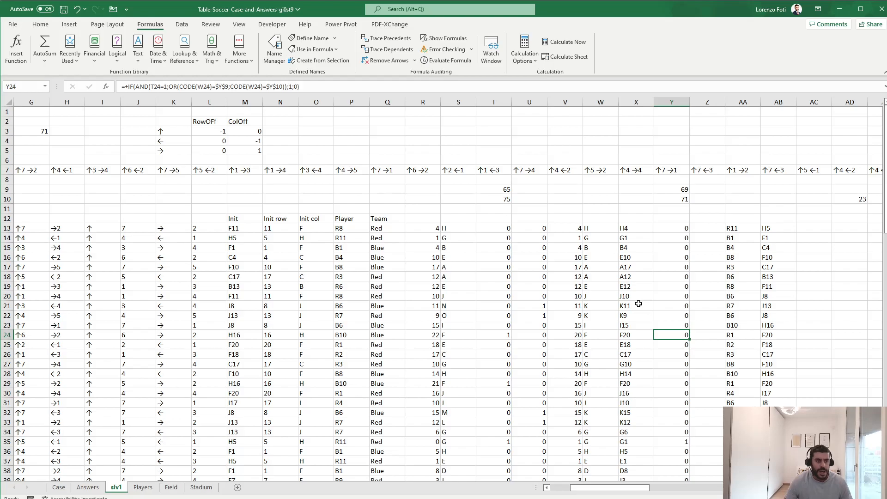
pyautogui.press('Up')
pyautogui.press('Up')
pyautogui.press('Up')
pyautogui.press('Up')
pyautogui.press('Up')
pyautogui.press('Up')
pyautogui.press('Up')
pyautogui.press('Up')
pyautogui.press('Up')
pyautogui.press('Up')
pyautogui.press('Up')
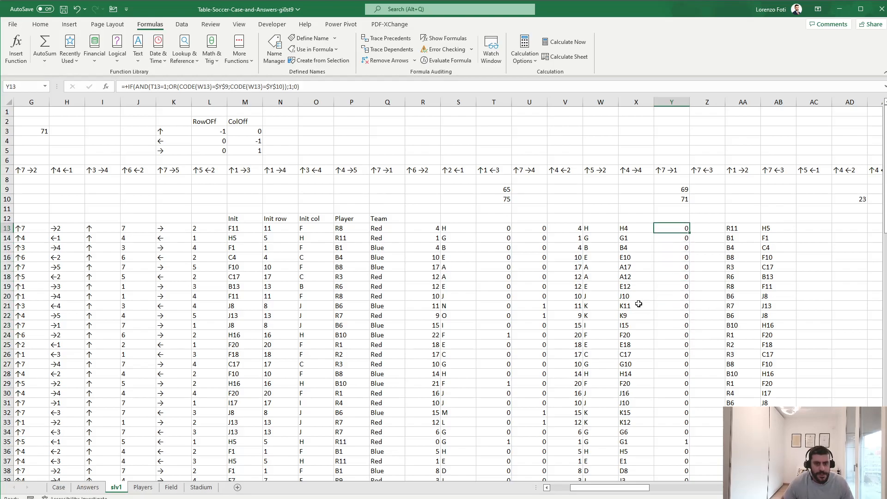
pyautogui.click(216, 85)
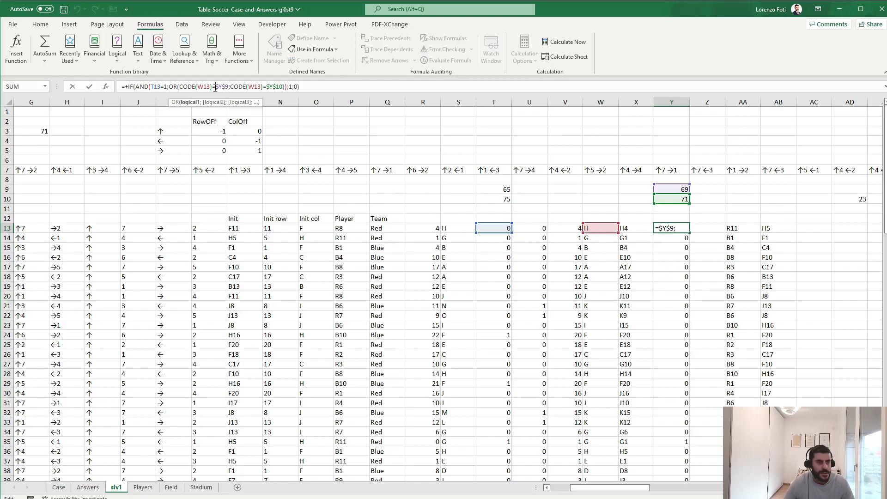
pyautogui.write('>')
pyautogui.click(269, 87)
pyautogui.write('<')
pyautogui.hotkey('ctrl', 'Return')
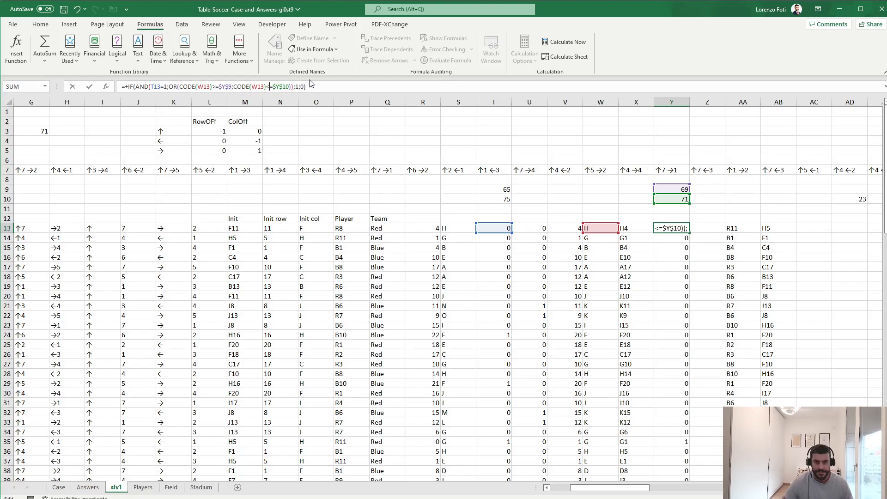
# Step: Copy the revised goal-test formula from Y13 down through the remaining shots in column Y
pyautogui.hotkey('ctrl', 'c')
pyautogui.press('Down')
pyautogui.hotkey('ctrl', 'shift', 'Down')
pyautogui.press('Return')
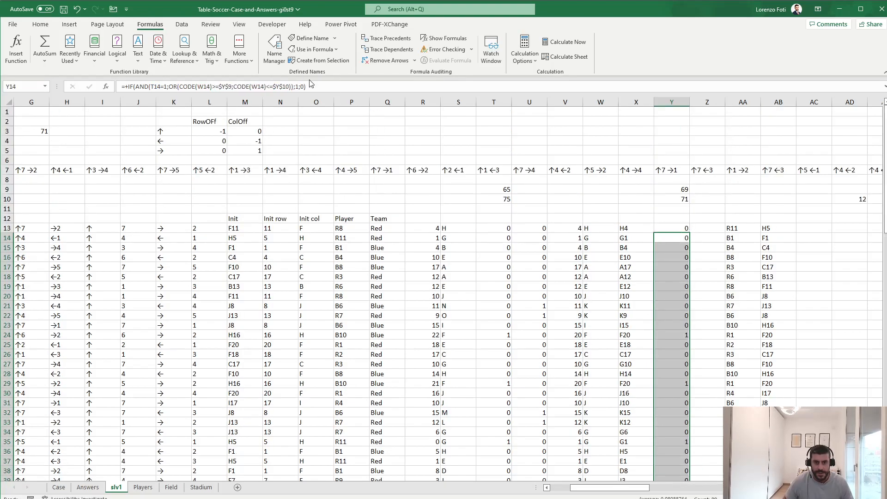
# Step: Copy the results for games 71–100 from C80:C109 of slv1 and paste them as values into the Case sheet's Answer column from E226
pyautogui.hotkey('ctrl', 'Left')
pyautogui.hotkey('ctrl', 'Left')
pyautogui.hotkey('ctrl', 'Left')
pyautogui.hotkey('ctrl', 'Left')
pyautogui.press('Right')
pyautogui.press('Right')
pyautogui.hotkey('ctrl', 'Down')
pyautogui.hotkey('shift', 'Up')
pyautogui.hotkey('shift', 'Up')
pyautogui.hotkey('shift', 'Up')
pyautogui.hotkey('shift', 'Up')
pyautogui.hotkey('shift', 'Up')
pyautogui.hotkey('shift', 'Up')
pyautogui.hotkey('shift', 'Up')
pyautogui.hotkey('shift', 'Up')
pyautogui.hotkey('shift', 'Up')
pyautogui.hotkey('shift', 'Up')
pyautogui.hotkey('shift', 'Up')
pyautogui.hotkey('shift', 'Up')
pyautogui.hotkey('shift', 'Up')
pyautogui.hotkey('shift', 'Up')
pyautogui.hotkey('shift', 'Up')
pyautogui.hotkey('shift', 'Up')
pyautogui.hotkey('shift', 'Up')
pyautogui.hotkey('shift', 'Up')
pyautogui.hotkey('shift', 'Up')
pyautogui.hotkey('shift', 'Up')
pyautogui.hotkey('shift', 'Up')
pyautogui.hotkey('shift', 'Up')
pyautogui.hotkey('ctrl', 'c')
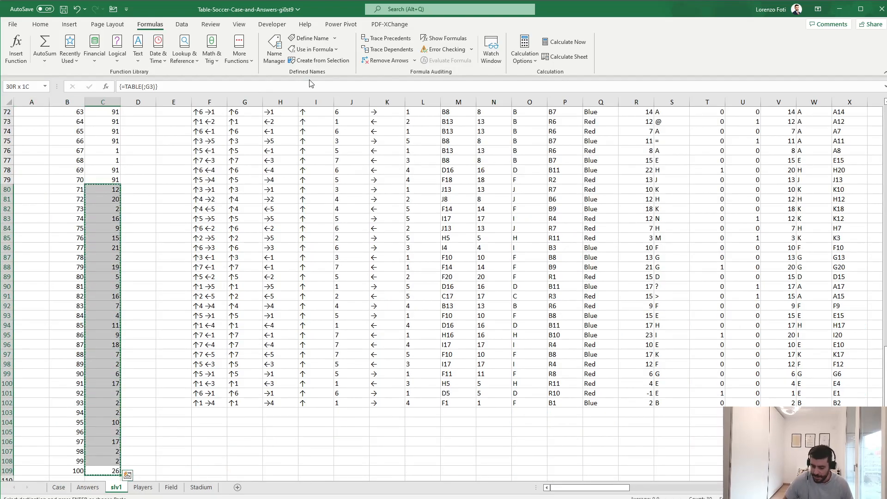
pyautogui.hotkey('ctrl', 'pageup')
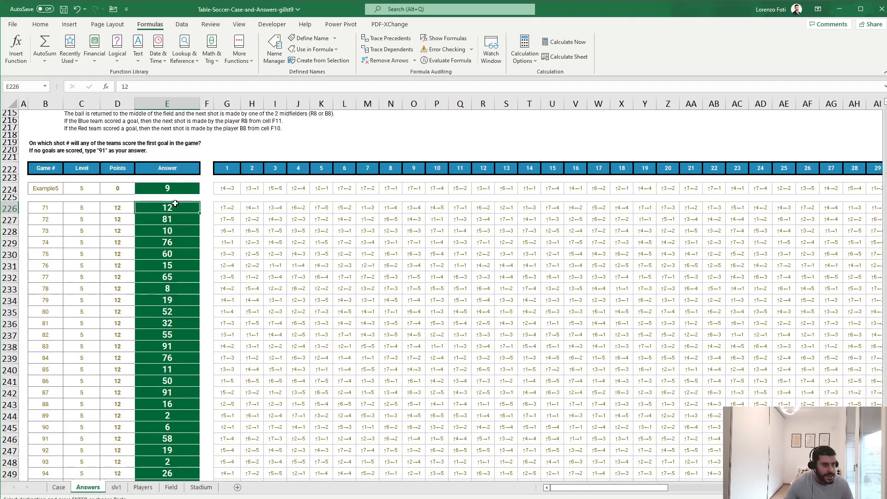
pyautogui.hotkey('ctrl', 'pageup')
pyautogui.click(177, 235)
pyautogui.hotkey('alt', 'h')
pyautogui.press('v')
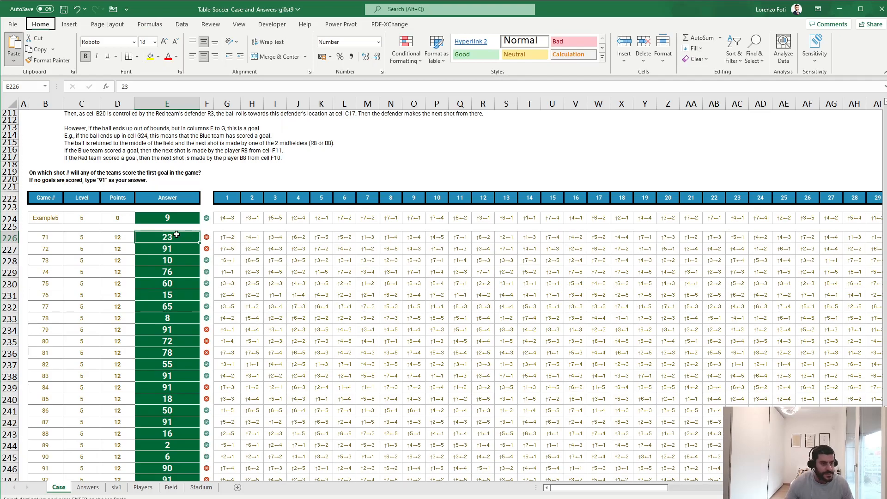
pyautogui.press('v')
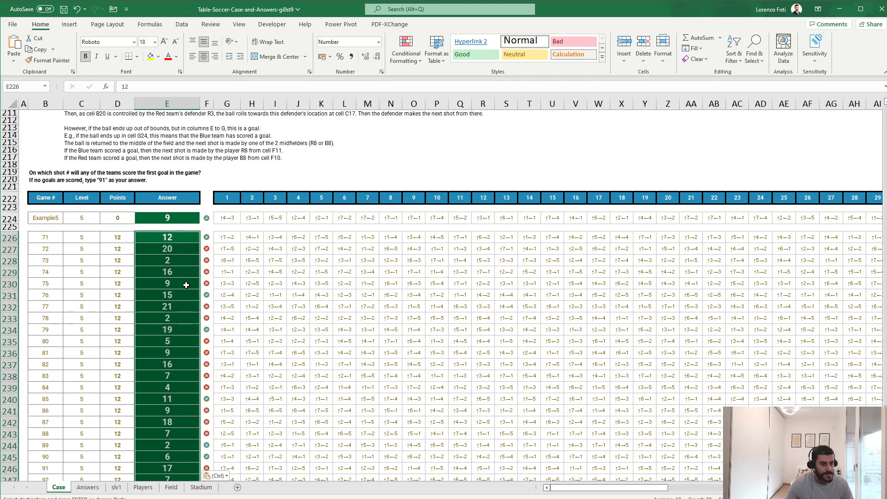
# Step: Review the correctness marks beside the pasted Level 5 answers on the Case sheet
pyautogui.click(187, 284)
pyautogui.scroll(-6, 186, 286)
pyautogui.scroll(5, 186, 286)
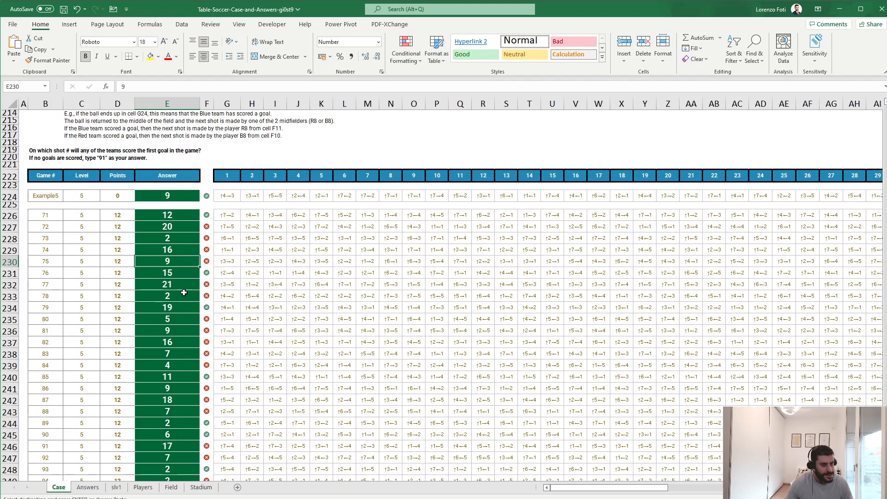
# Step: Examine the out-of-bounds formula in T13 and the goal-test formulas in Y13 and Y24 of slv1
pyautogui.click(116, 488)
pyautogui.scroll(15, 669, 276)
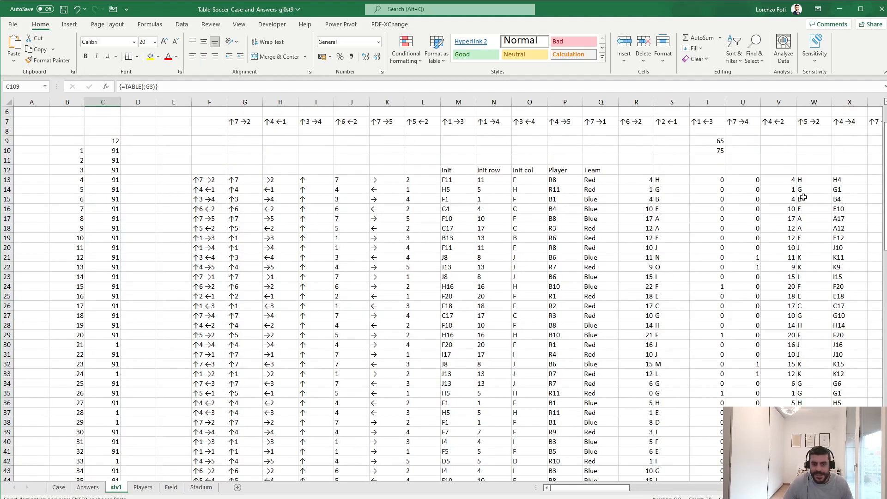
pyautogui.scroll(2, 785, 208)
pyautogui.click(714, 227)
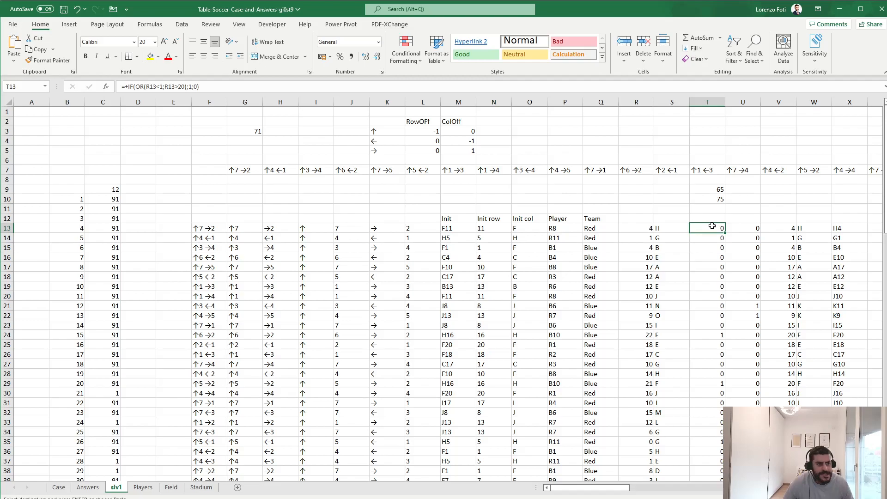
pyautogui.moveTo(738, 227); pyautogui.dragTo(830, 234)
pyautogui.click(807, 226)
pyautogui.click(223, 87)
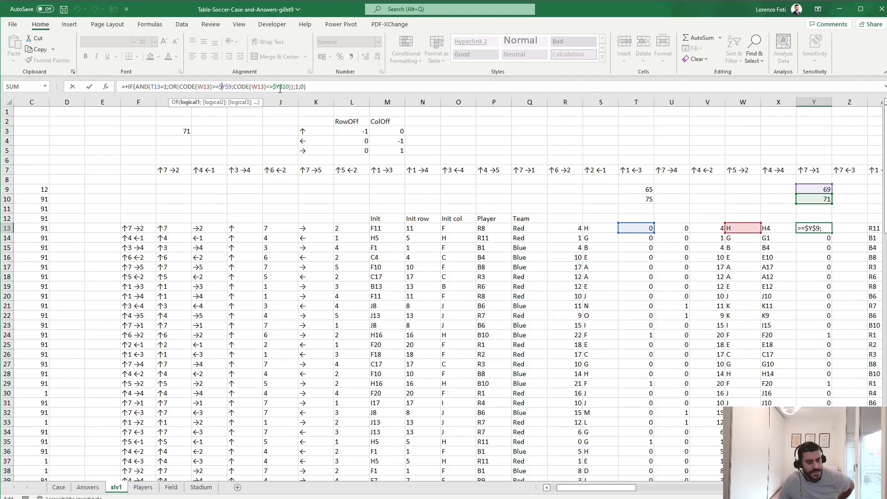
pyautogui.hotkey('ctrl', 'Return')
pyautogui.click(826, 336)
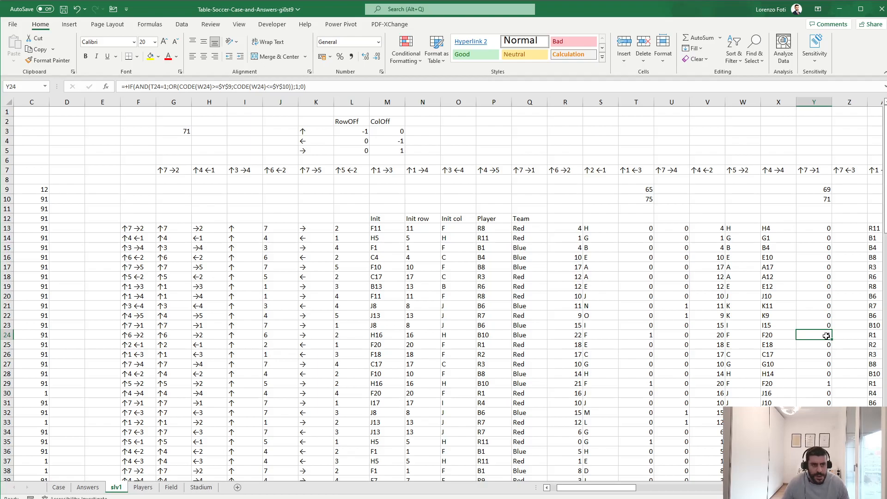
# Step: Set the game in G3 of slv1 to Example5 and compare the first-goal result in AD10 with Case's Example5 answer
pyautogui.click(185, 131)
pyautogui.write('Example')
pyautogui.press('Return')
pyautogui.moveTo(632, 237); pyautogui.dragTo(881, 234)
pyautogui.click(858, 198)
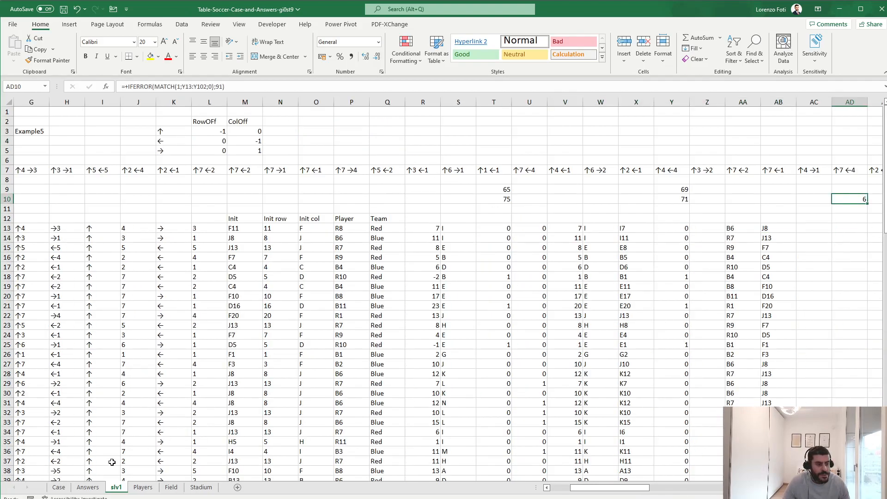
pyautogui.click(58, 488)
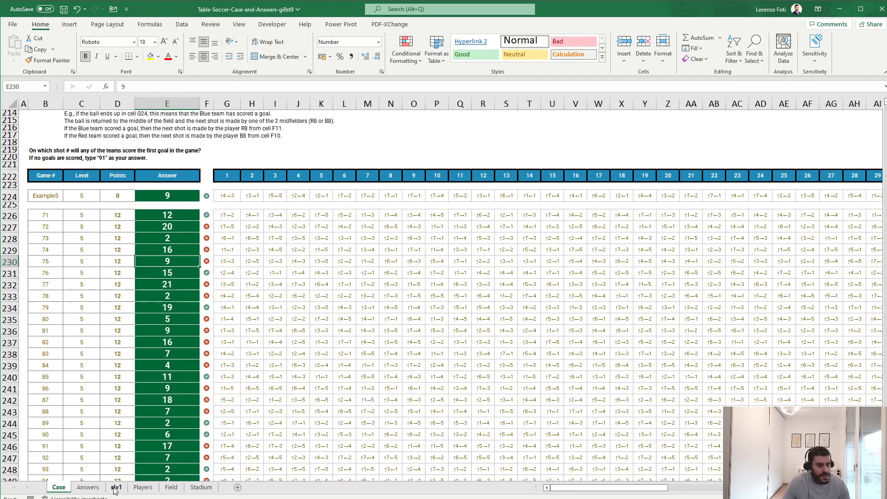
pyautogui.click(116, 488)
# Step: Evaluate the goal-test formula in Y18 of slv1 stage by stage to examine its column-code conditions
pyautogui.click(686, 277)
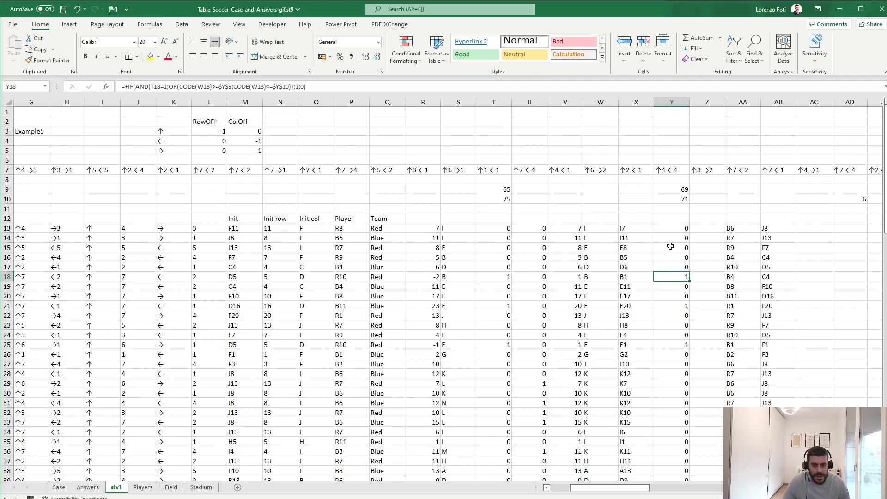
pyautogui.press('F2')
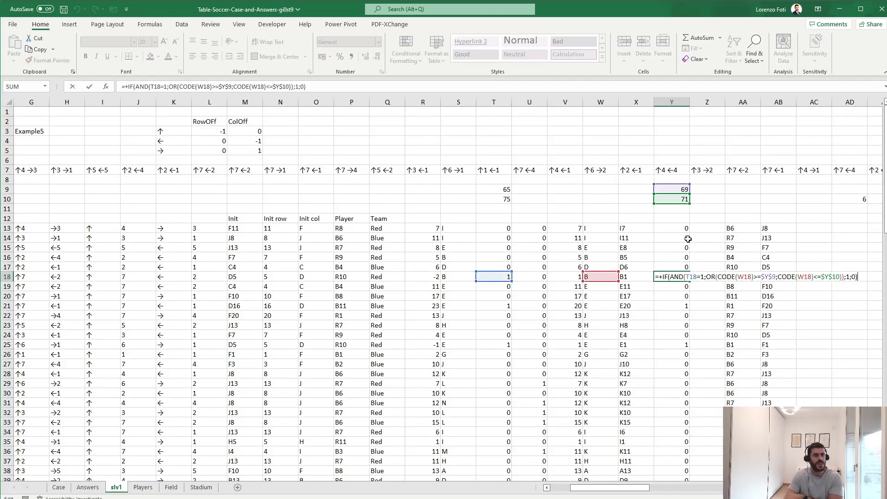
pyautogui.press('Escape')
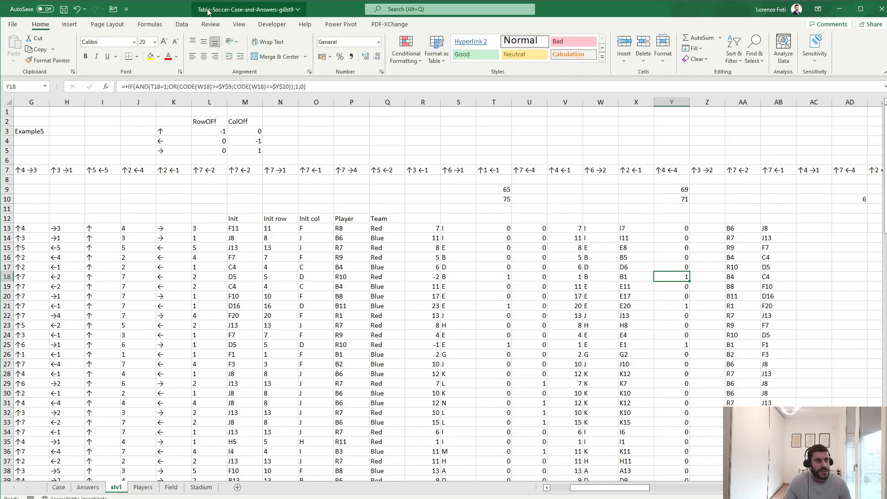
pyautogui.click(150, 24)
pyautogui.click(448, 60)
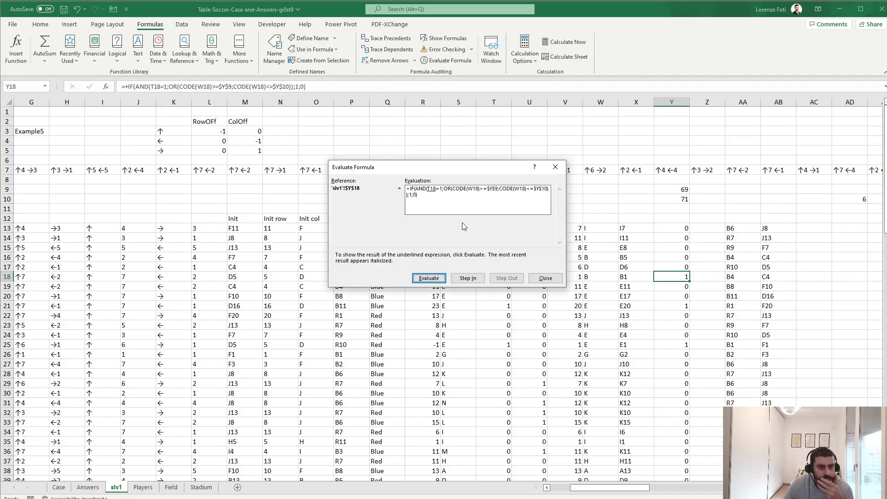
pyautogui.click(440, 279)
pyautogui.click(440, 279)
pyautogui.click(441, 279)
pyautogui.click(441, 279)
pyautogui.click(441, 279)
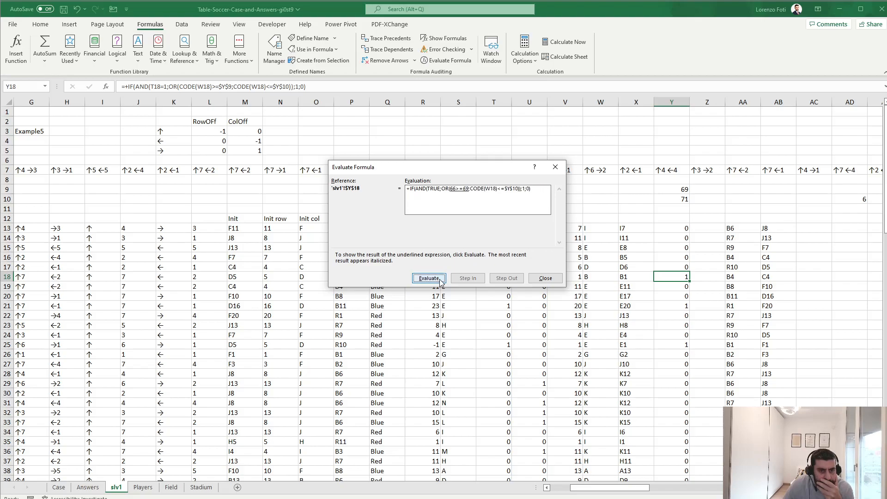
pyautogui.click(442, 279)
pyautogui.click(442, 279)
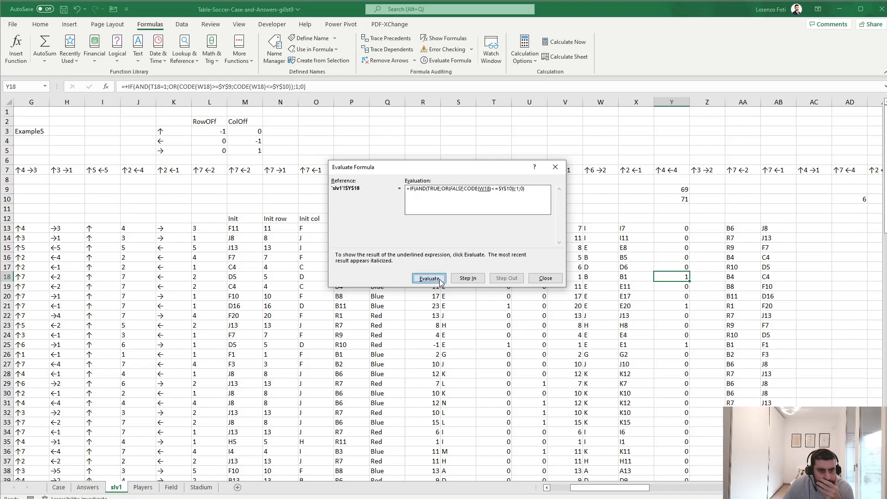
pyautogui.click(441, 279)
pyautogui.click(441, 279)
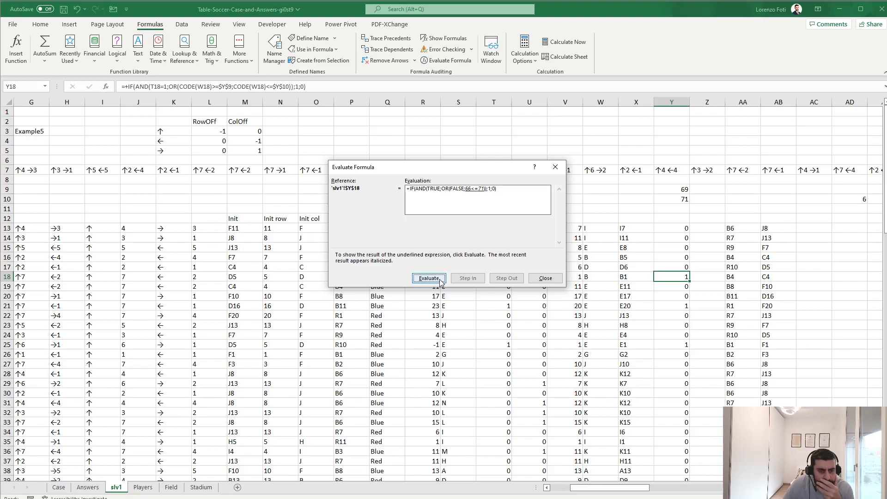
pyautogui.click(546, 278)
# Step: Remove the OR from Y13's goal test, leaving AND(T13=1;CODE(W13)>=$Y$9;CODE(W13)<=$Y$10)
pyautogui.click(677, 223)
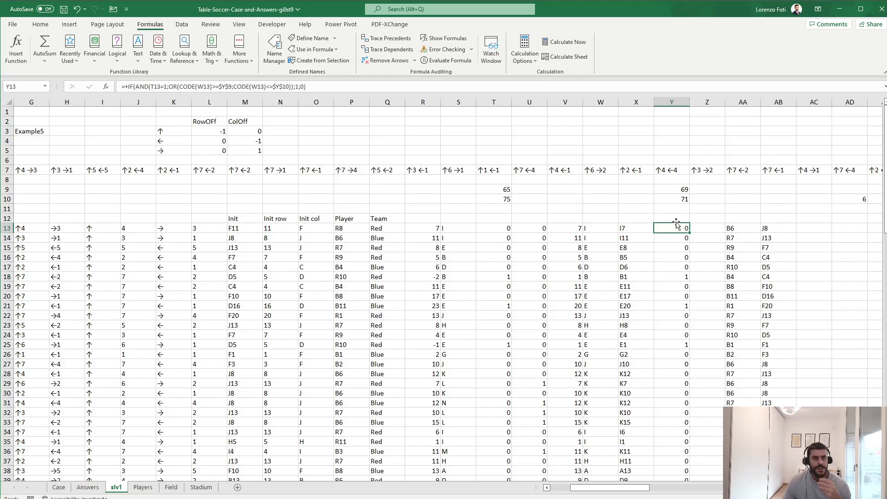
pyautogui.doubleClick(176, 85)
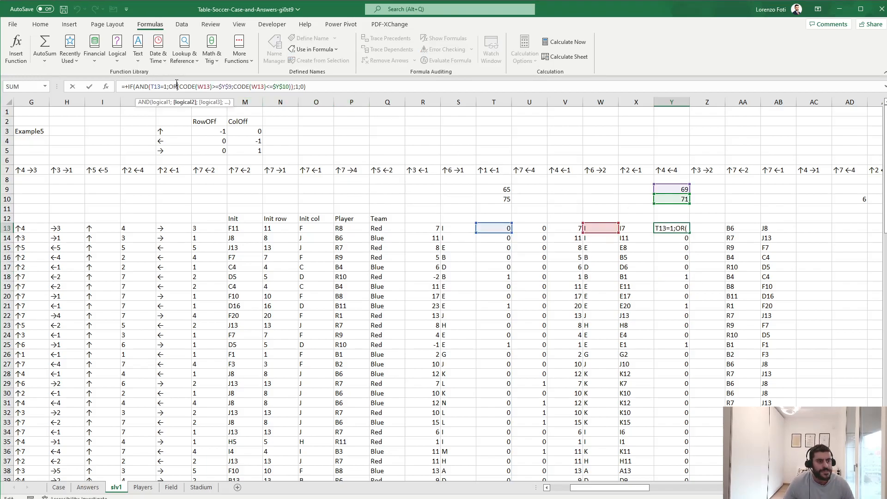
pyautogui.press('Delete')
pyautogui.press('Delete')
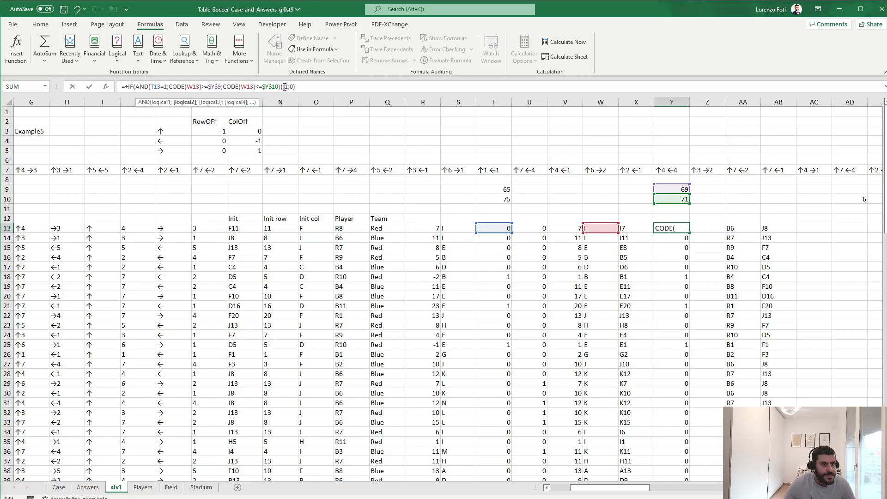
pyautogui.press('BackSpace')
pyautogui.hotkey('ctrl', 'Return')
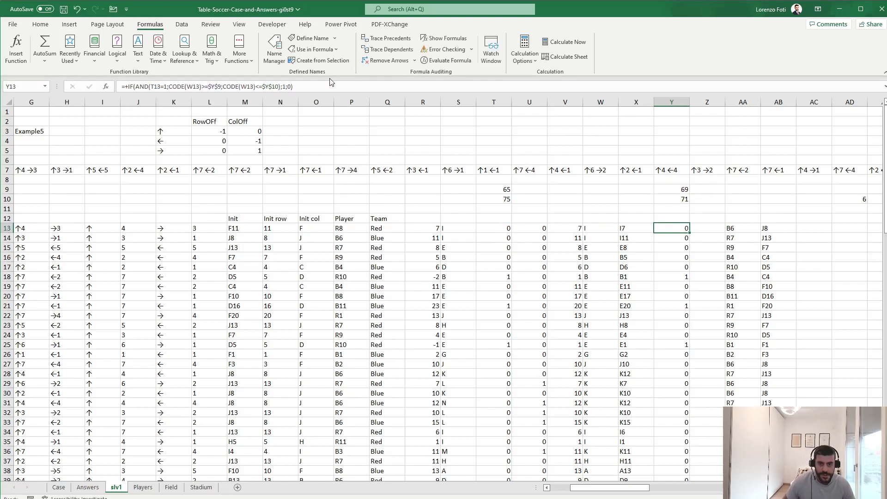
# Step: Fill the corrected AND-based goal test from Y13 down through all remaining shots in column Y
pyautogui.hotkey('ctrl', 'shift', 'Down')
pyautogui.press('F2')
pyautogui.hotkey('ctrl', 'Return')
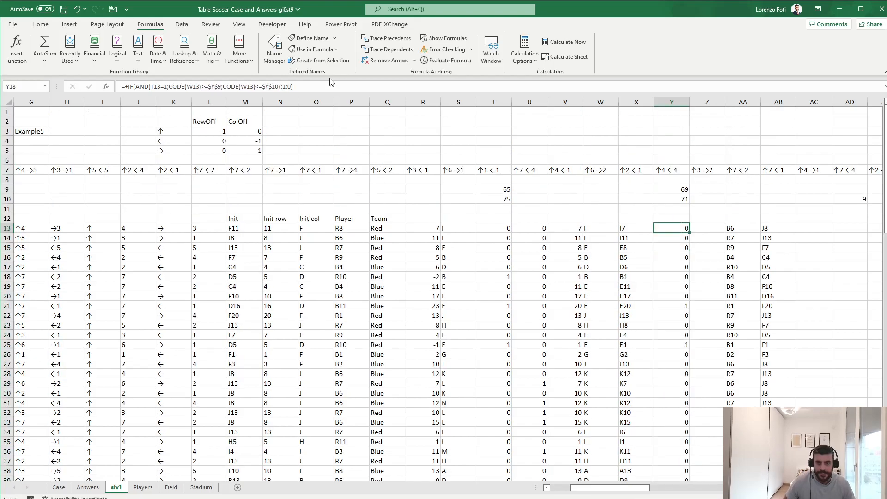
# Step: Copy the recalculated results for games 71–100 in slv1 and paste them as values over Case's Level 5 answers from E226
pyautogui.press('Home')
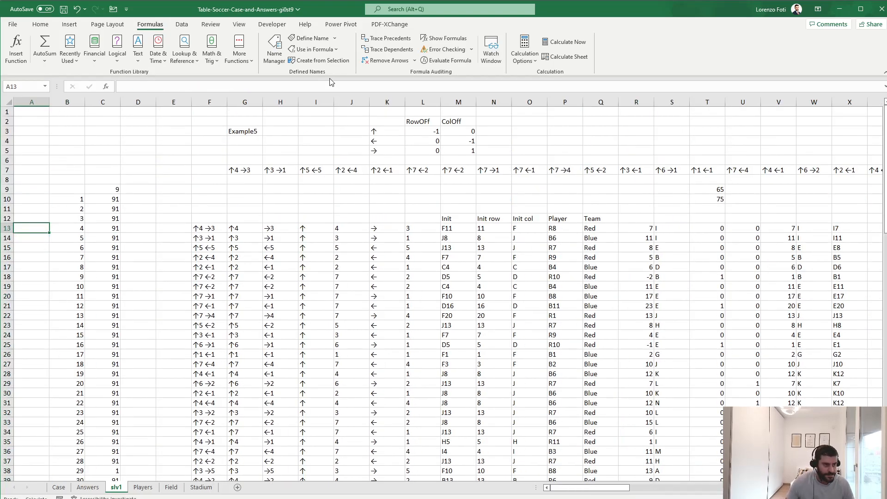
pyautogui.click(107, 264)
pyautogui.hotkey('ctrl', 'Down')
pyautogui.hotkey('shift', 'Up')
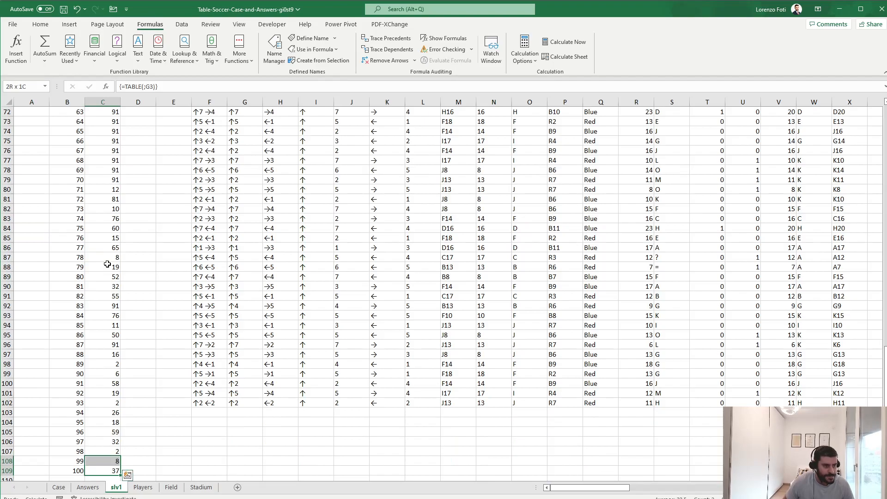
pyautogui.hotkey('shift', 'Up')
pyautogui.hotkey('shift', 'Up')
pyautogui.hotkey('shift', 'Up')
pyautogui.hotkey('shift', 'Up')
pyautogui.hotkey('shift', 'Up')
pyautogui.hotkey('shift', 'Up')
pyautogui.hotkey('shift', 'Up')
pyautogui.hotkey('shift', 'Up')
pyautogui.hotkey('shift', 'Up')
pyautogui.hotkey('shift', 'Up')
pyautogui.hotkey('shift', 'Up')
pyautogui.hotkey('shift', 'Up')
pyautogui.hotkey('shift', 'Up')
pyautogui.hotkey('shift', 'Up')
pyautogui.hotkey('shift', 'Up')
pyautogui.hotkey('shift', 'Up')
pyautogui.hotkey('shift', 'Up')
pyautogui.hotkey('shift', 'Up')
pyautogui.hotkey('shift', 'Up')
pyautogui.hotkey('shift', 'Up')
pyautogui.hotkey('ctrl', 'c')
pyautogui.hotkey('ctrl', 'pageup')
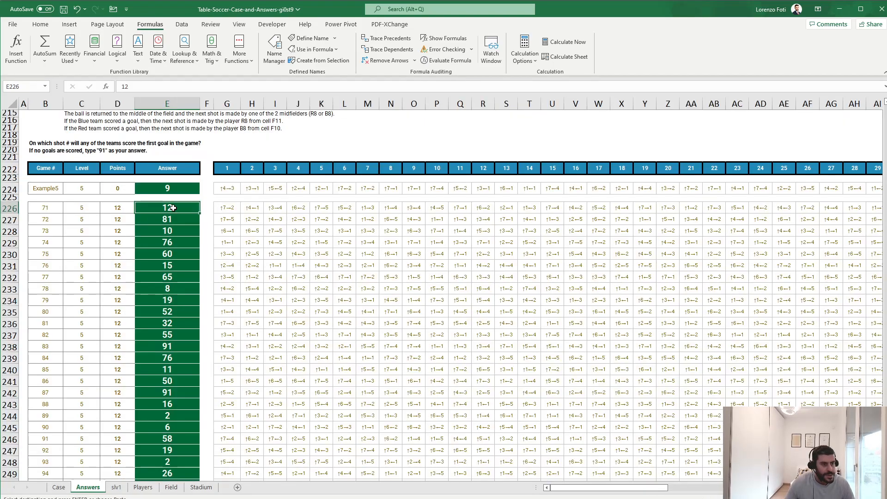
pyautogui.hotkey('ctrl', 'pageup')
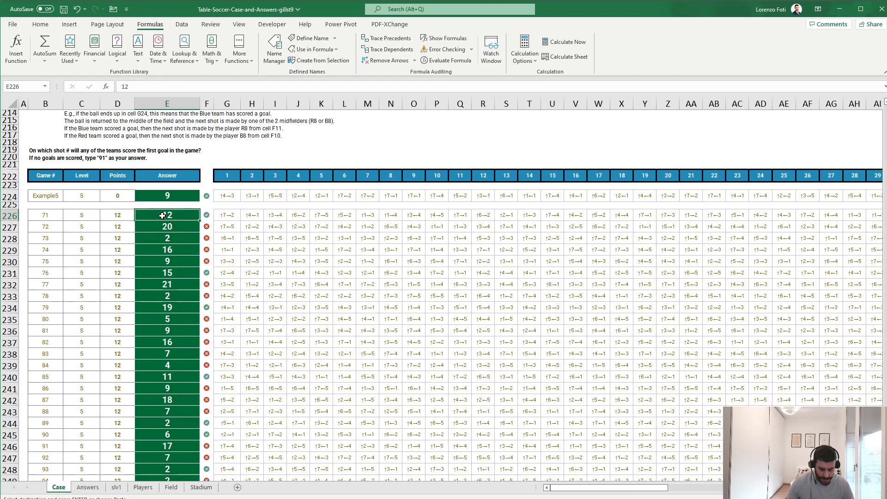
pyautogui.hotkey('alt', 'h')
pyautogui.press('v')
pyautogui.press('v')
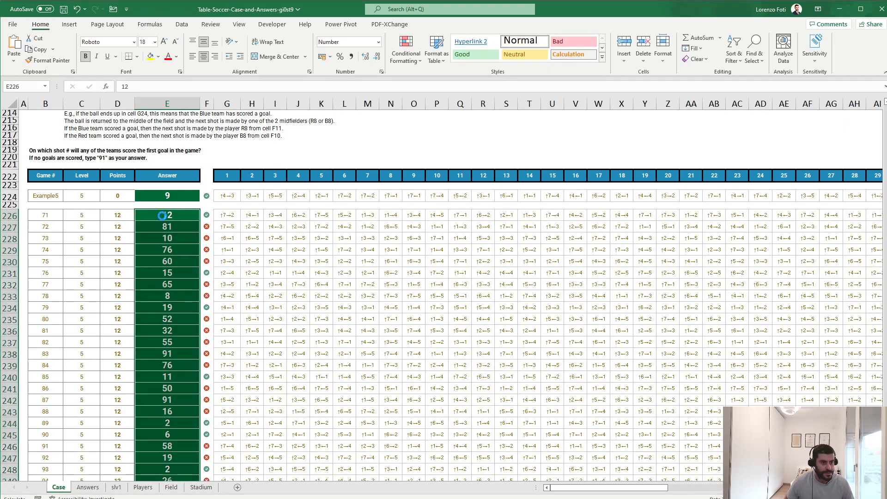
# Step: Review the Level 5 correctness marks and current score on Case, and read the bonus questions and ticket prices
pyautogui.hotkey('ctrl', 'Up')
pyautogui.scroll(-3, 163, 218)
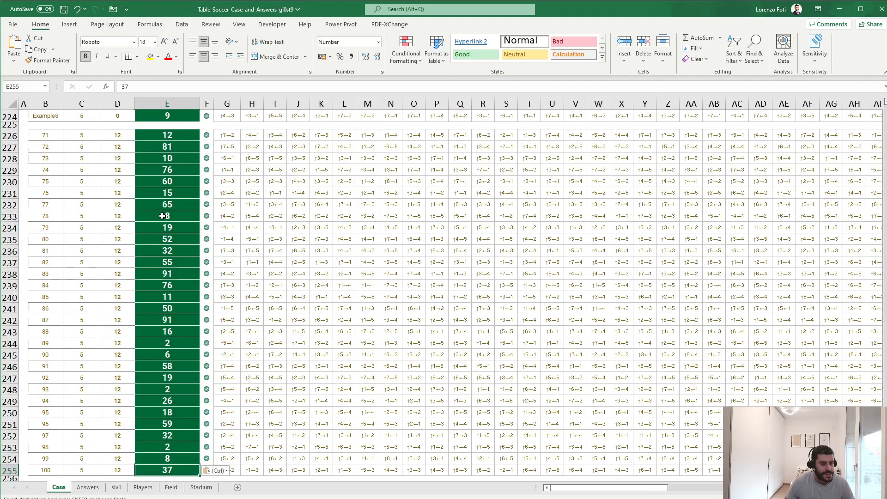
pyautogui.hotkey('ctrl', 'Up')
pyautogui.hotkey('ctrl', 'Up')
pyautogui.hotkey('ctrl', 'Up')
pyautogui.hotkey('ctrl', 'Up')
pyautogui.hotkey('ctrl', 'Up')
pyautogui.hotkey('ctrl', 'Up')
pyautogui.hotkey('ctrl', 'Up')
pyautogui.hotkey('ctrl', 'Up')
pyautogui.hotkey('ctrl', 'Up')
pyautogui.hotkey('ctrl', 'Up')
pyautogui.hotkey('ctrl', 'Up')
pyautogui.hotkey('ctrl', 'Up')
pyautogui.hotkey('ctrl', 'Up')
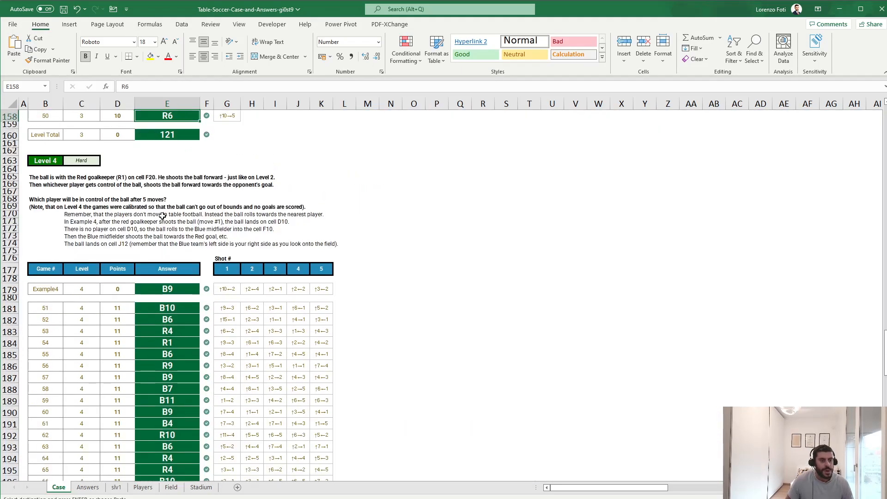
pyautogui.hotkey('ctrl', 'Up')
pyautogui.hotkey('ctrl', 'Up')
pyautogui.hotkey('ctrl', 'Up')
pyautogui.hotkey('ctrl', 'Up')
pyautogui.hotkey('ctrl', 'Up')
pyautogui.hotkey('ctrl', 'Up')
pyautogui.hotkey('ctrl', 'Up')
pyautogui.hotkey('ctrl', 'Up')
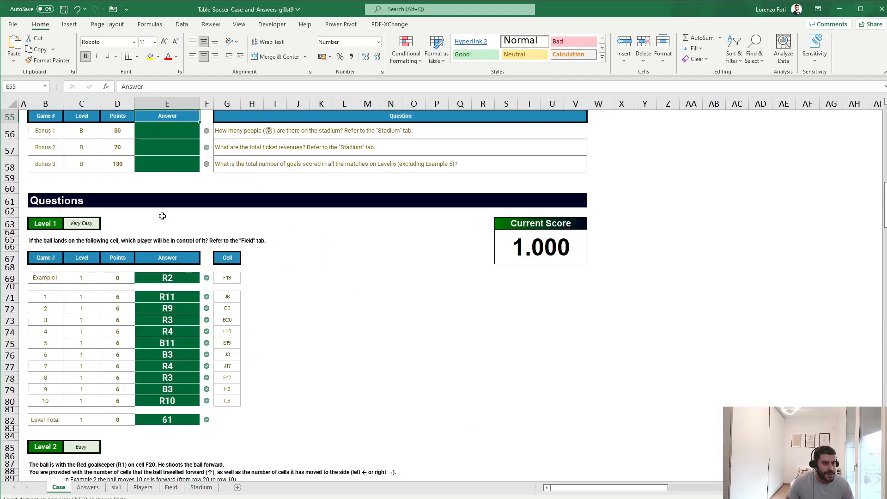
pyautogui.scroll(-11, 163, 217)
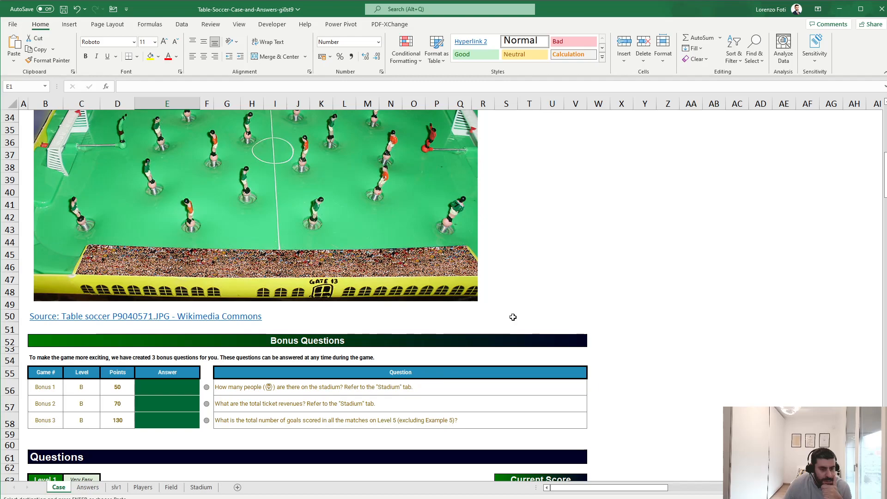
pyautogui.scroll(7, 512, 316)
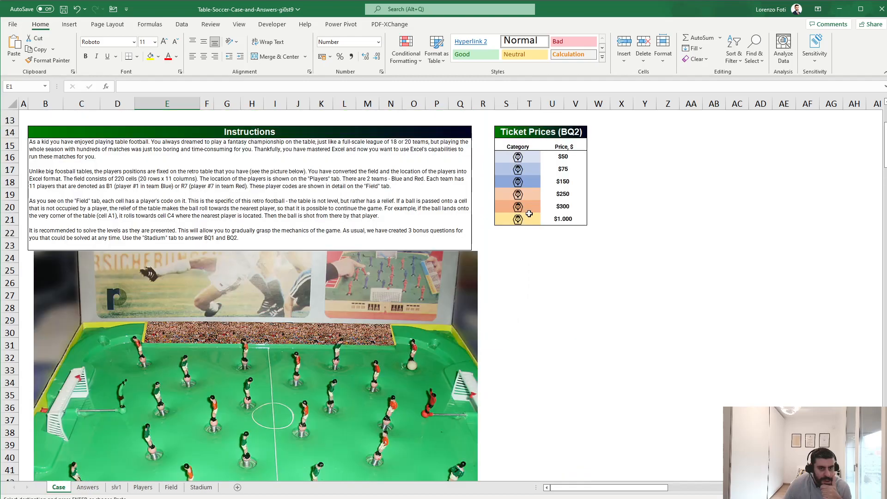
# Step: Count the people on the Stadium sheet in AH13 with COUNTIFS over $B$4:$AD$41, matching the person icon from the price table
pyautogui.click(200, 491)
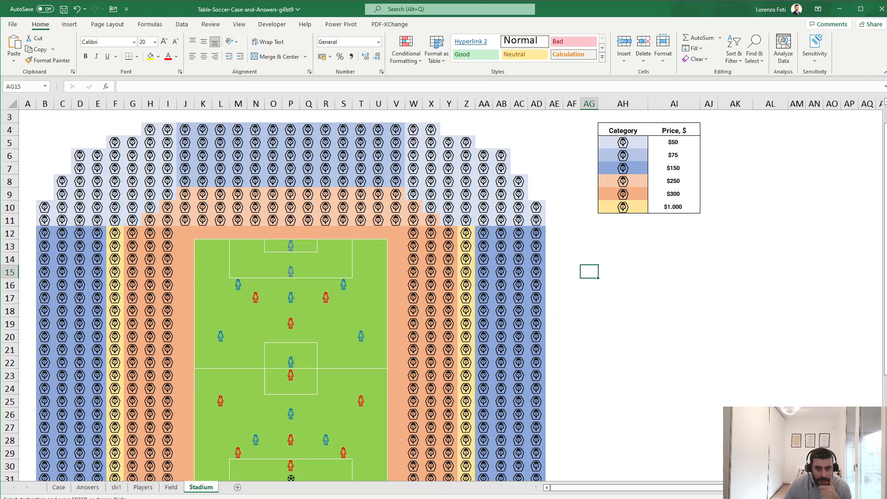
pyautogui.scroll(-1, 444, 296)
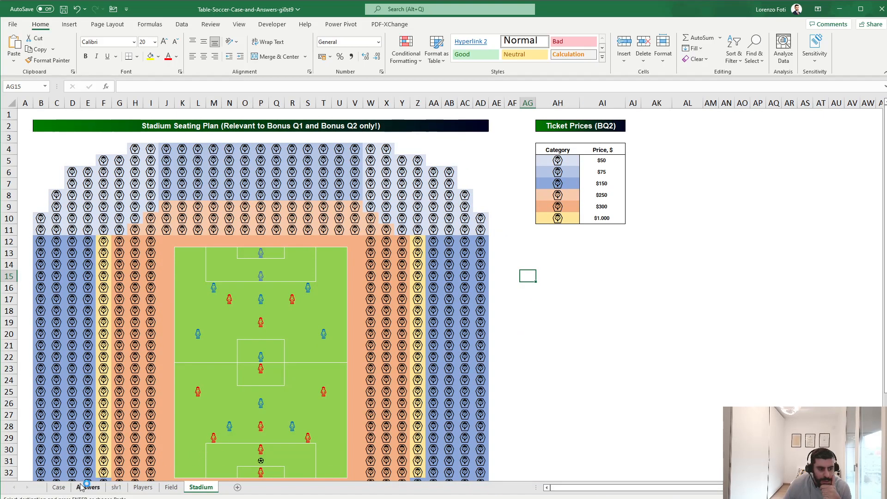
pyautogui.click(557, 255)
pyautogui.write('+')
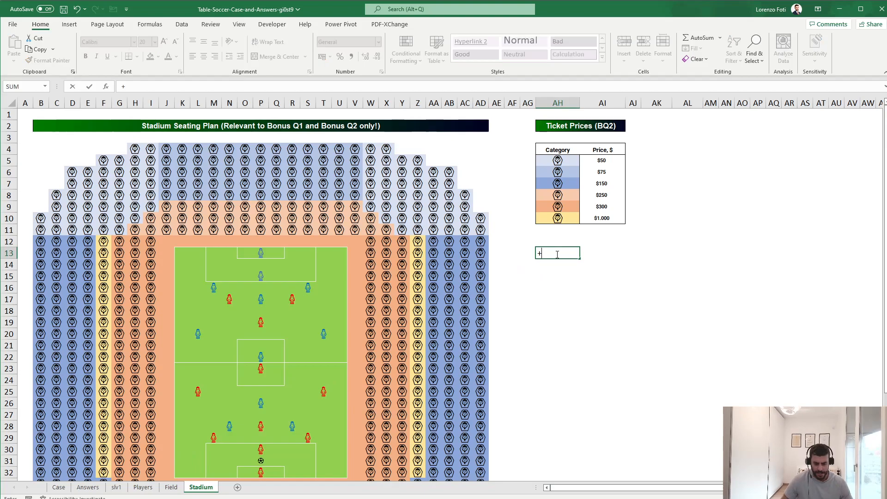
pyautogui.write('countifs(')
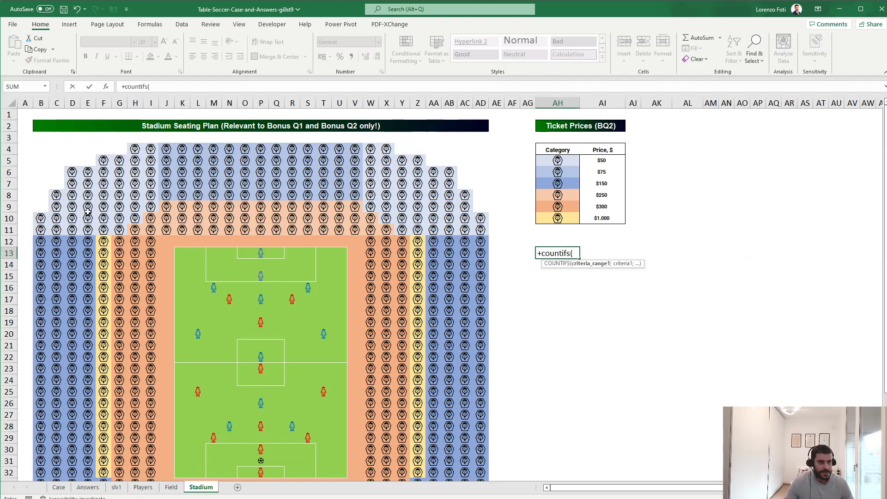
pyautogui.click(47, 149)
pyautogui.moveTo(48, 149); pyautogui.dragTo(484, 458)
pyautogui.press('F4')
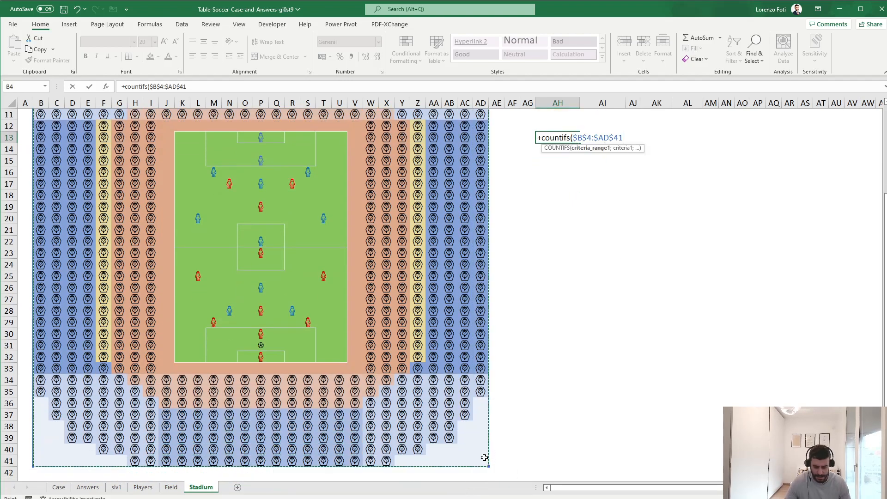
pyautogui.write(';')
pyautogui.scroll(3, 581, 271)
pyautogui.click(552, 169)
pyautogui.press('Return')
pyautogui.press('Up')
# Step: Enter 752 as the Bonus 1 answer in E56 of the Case sheet
pyautogui.click(59, 487)
pyautogui.scroll(-5, 200, 306)
pyautogui.scroll(-9, 200, 305)
pyautogui.click(184, 275)
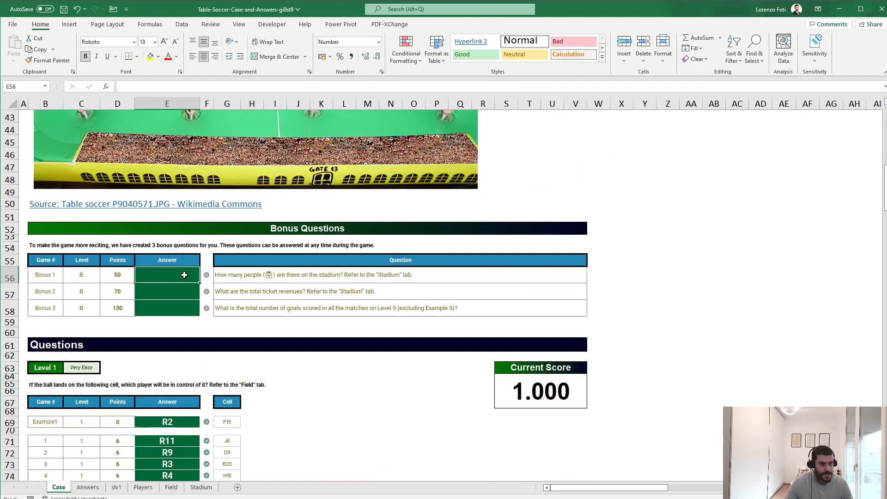
pyautogui.write('752')
pyautogui.press('Return')
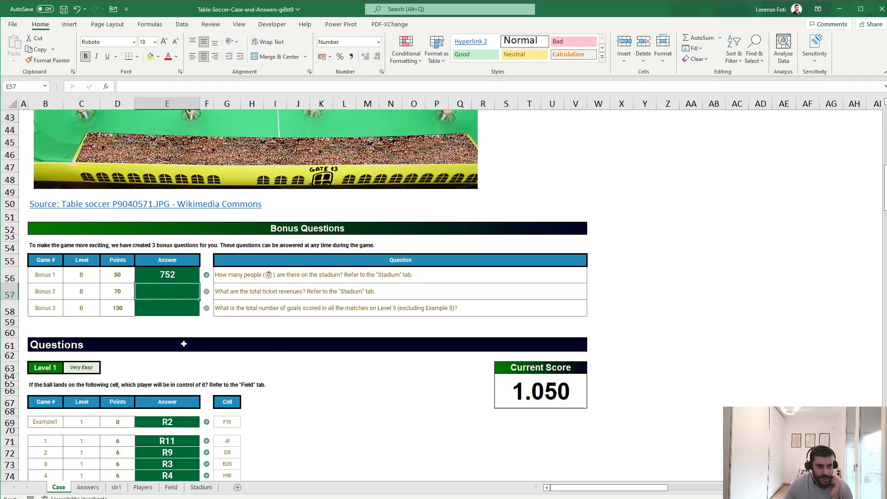
# Step: Count one corner block of $50 seats on the Stadium sheet and enter +45*4 beside the $50 price in AK5
pyautogui.click(178, 331)
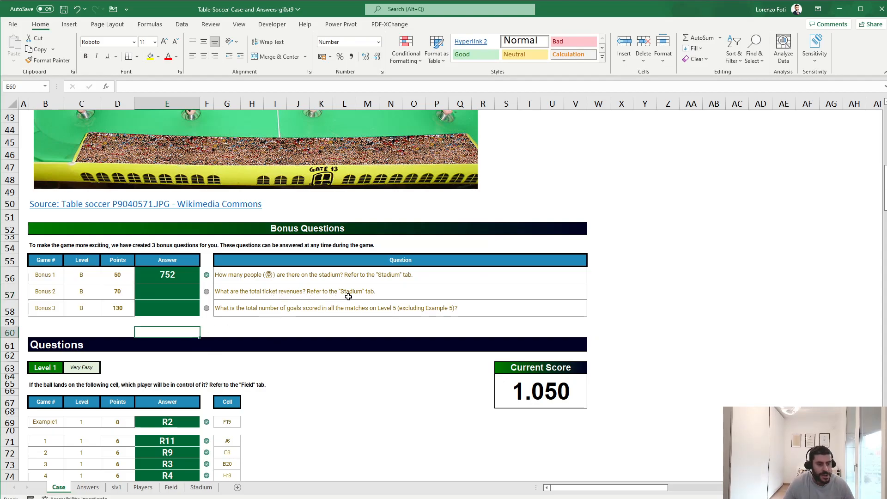
pyautogui.click(202, 488)
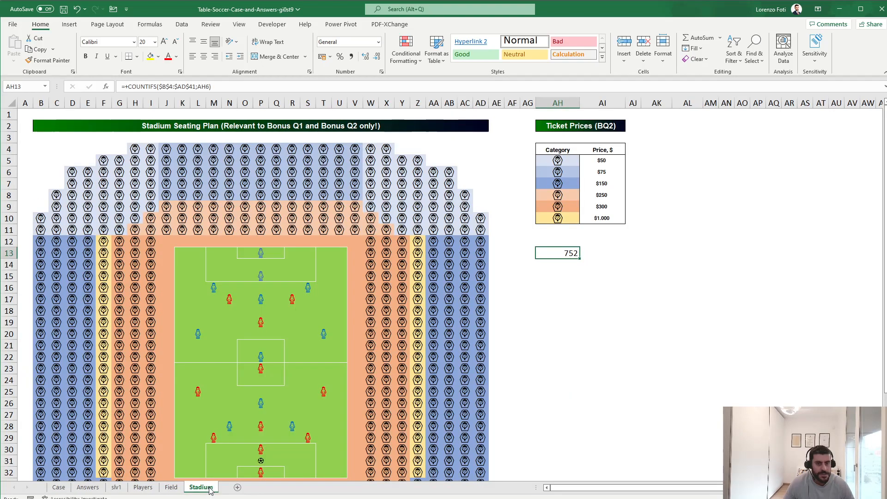
pyautogui.scroll(-1, 570, 381)
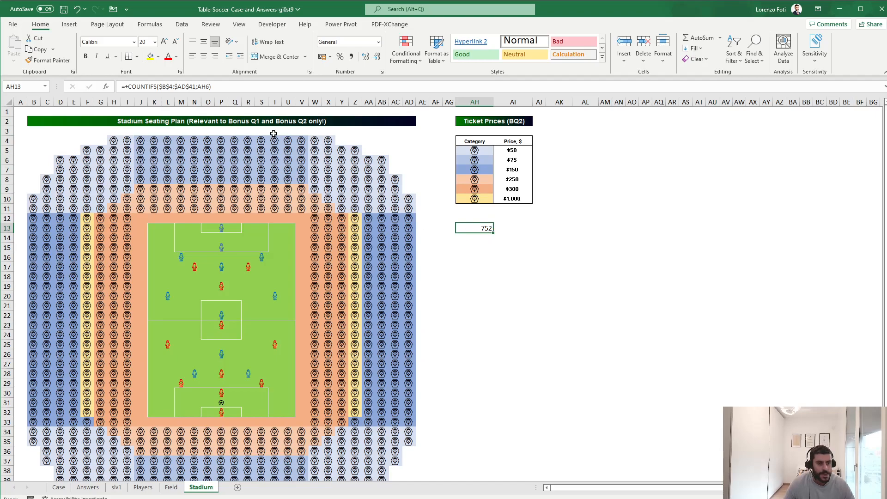
pyautogui.moveTo(315, 139); pyautogui.dragTo(328, 190)
pyautogui.moveTo(341, 151); pyautogui.dragTo(355, 207)
pyautogui.moveTo(368, 160); pyautogui.dragTo(409, 208)
pyautogui.keyDown('ctrl'); pyautogui.click(328, 198); pyautogui.keyUp('ctrl')
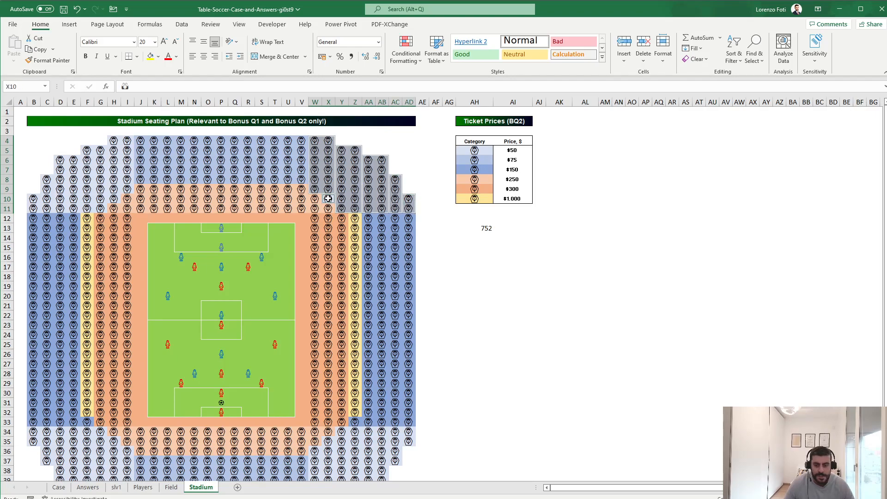
pyautogui.click(565, 150)
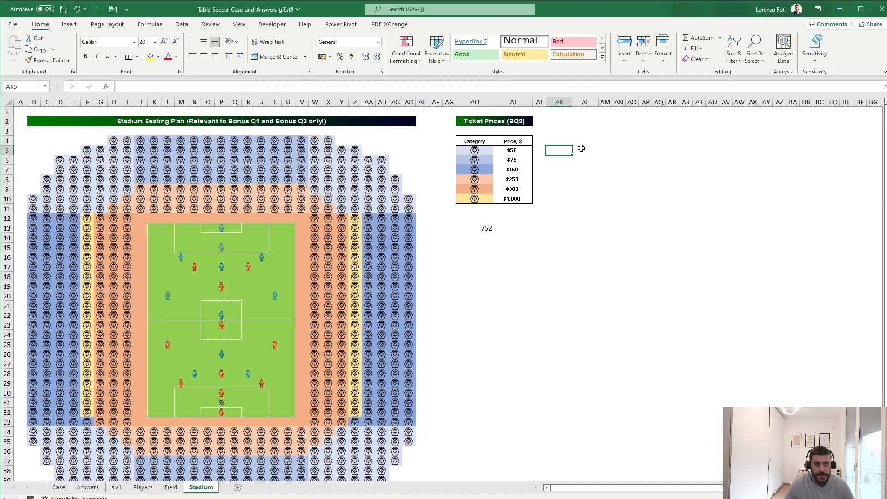
pyautogui.scroll(-3, 537, 222)
pyautogui.scroll(3, 537, 223)
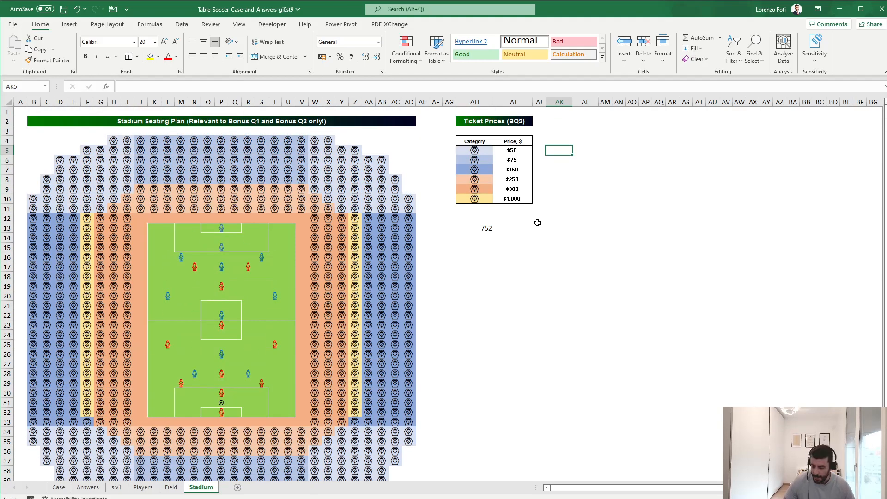
pyautogui.write('+45*4')
pyautogui.press('Return')
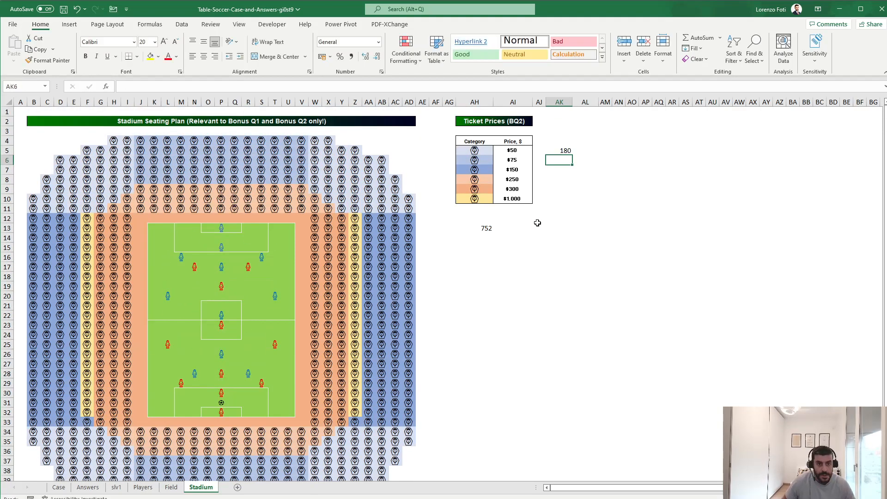
# Step: Count the $75 seats in block J4:V8 and enter +65*2 beside the $75 price in AK6
pyautogui.moveTo(302, 179); pyautogui.dragTo(142, 139)
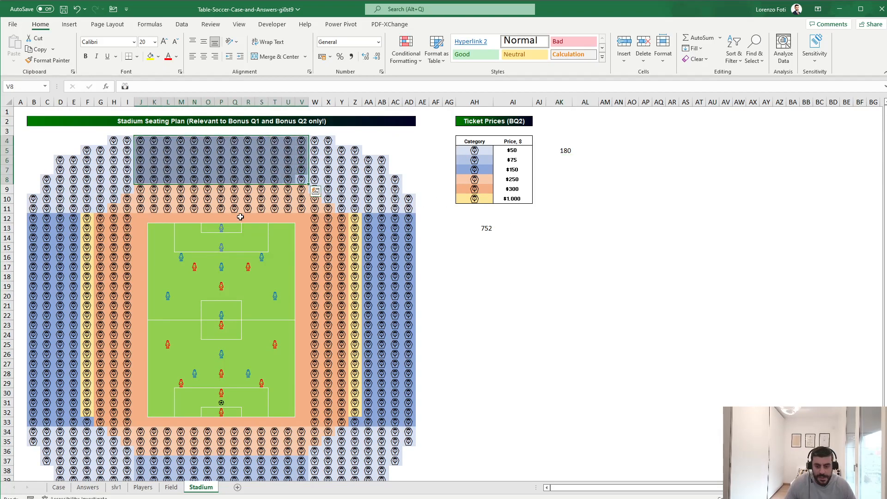
pyautogui.scroll(-3, 288, 295)
pyautogui.scroll(3, 288, 295)
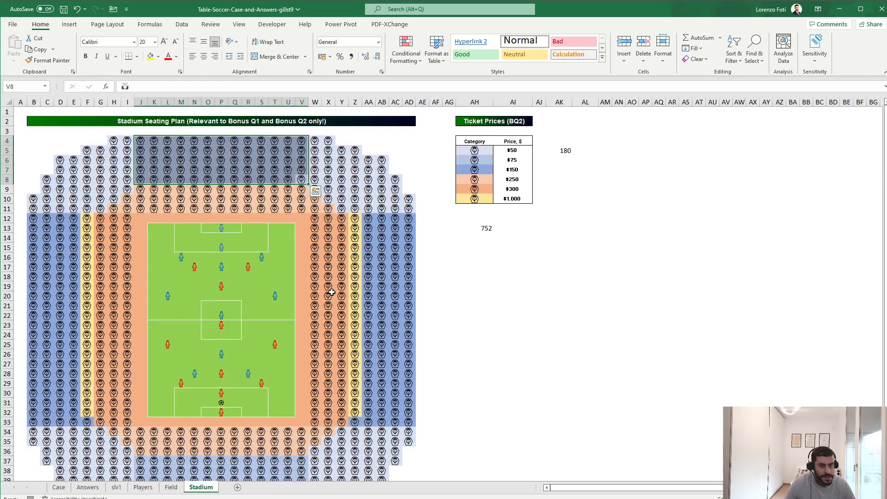
pyautogui.click(565, 160)
pyautogui.write('+65*2')
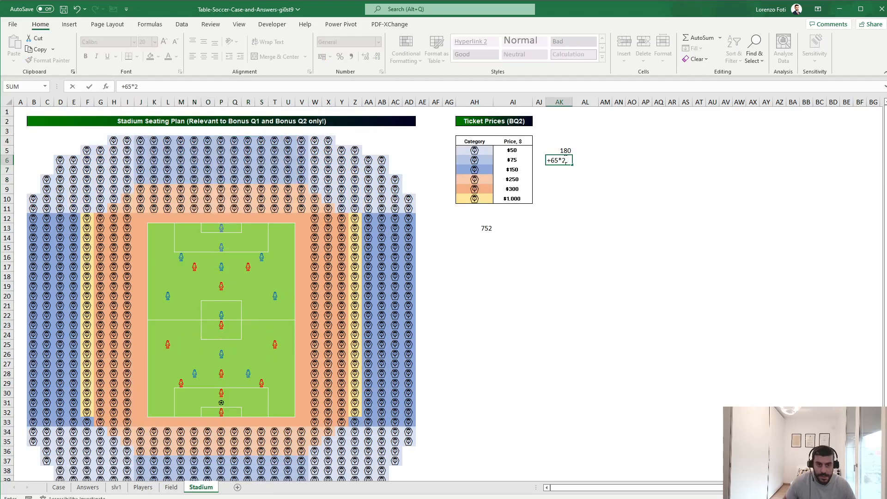
pyautogui.press('Return')
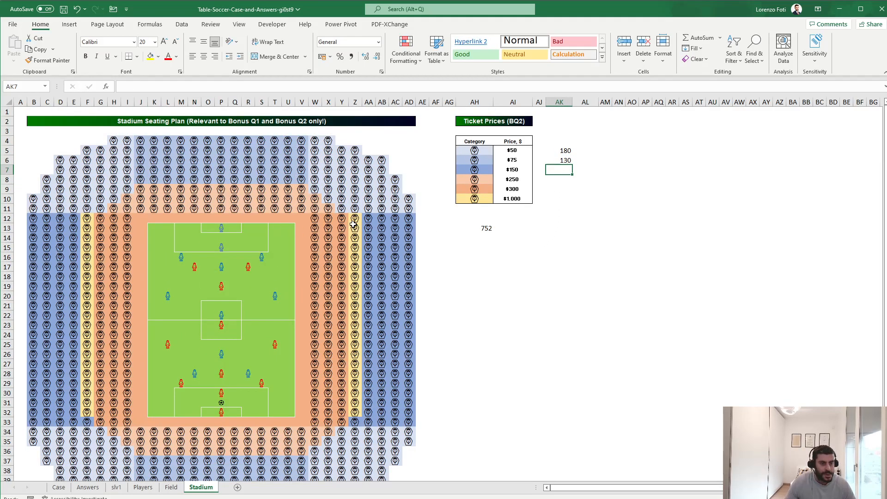
# Step: Count the $150 seats in AA12:AD33 plus Z33 and enter 178 for both sides in AK7
pyautogui.moveTo(367, 219); pyautogui.dragTo(414, 422)
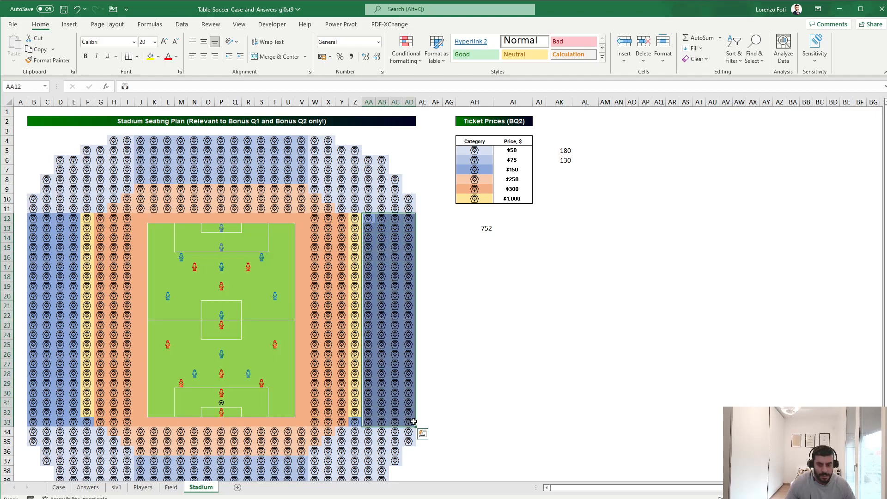
pyautogui.click(356, 421)
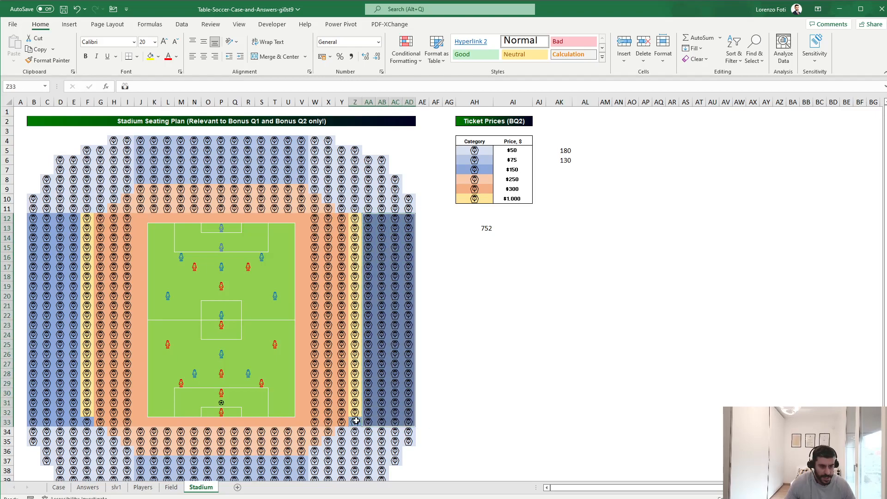
pyautogui.click(564, 168)
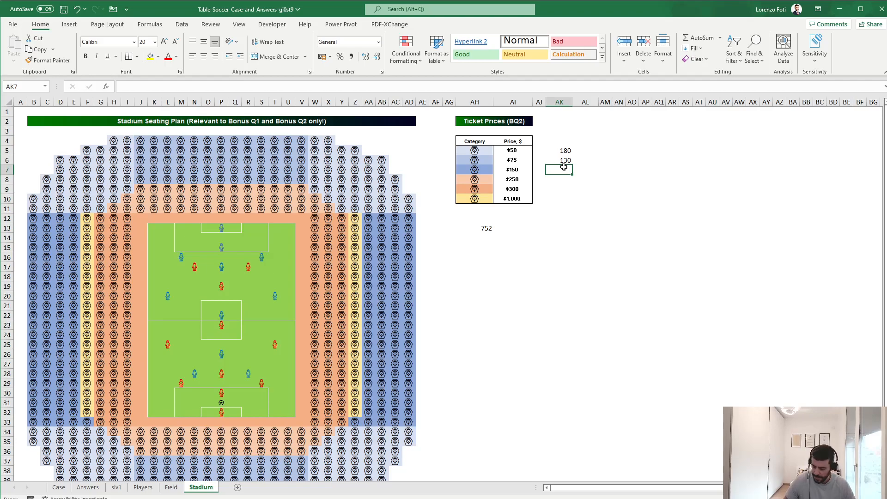
pyautogui.write('178')
pyautogui.press('Return')
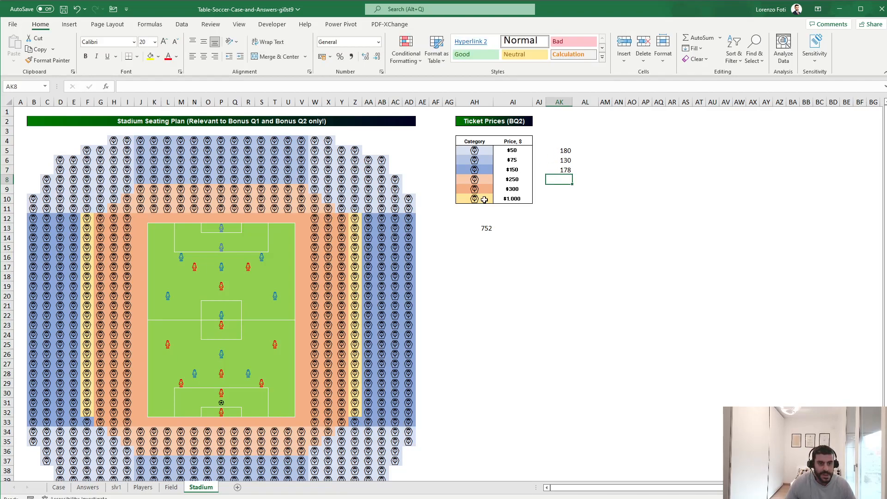
# Step: Count the $250 seats in rows 9 to 11 behind one goal and enter +45*2 in AK8
pyautogui.moveTo(326, 208)
pyautogui.mouseDown()
pyautogui.moveTo(115, 210)
pyautogui.moveTo(314, 198)
pyautogui.mouseUp()
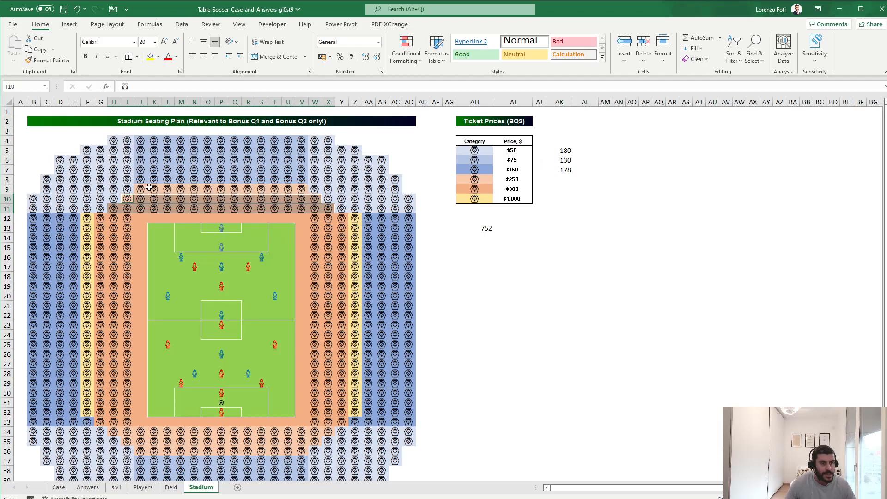
pyautogui.moveTo(144, 189); pyautogui.dragTo(306, 190)
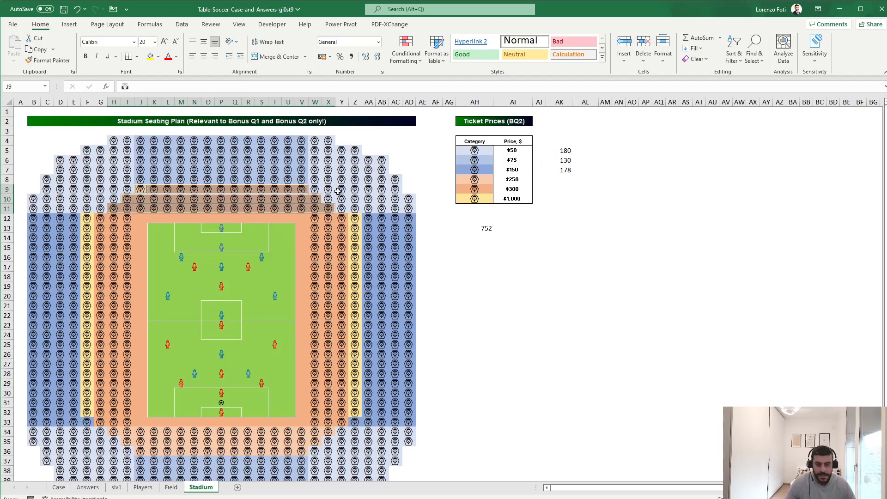
pyautogui.click(566, 178)
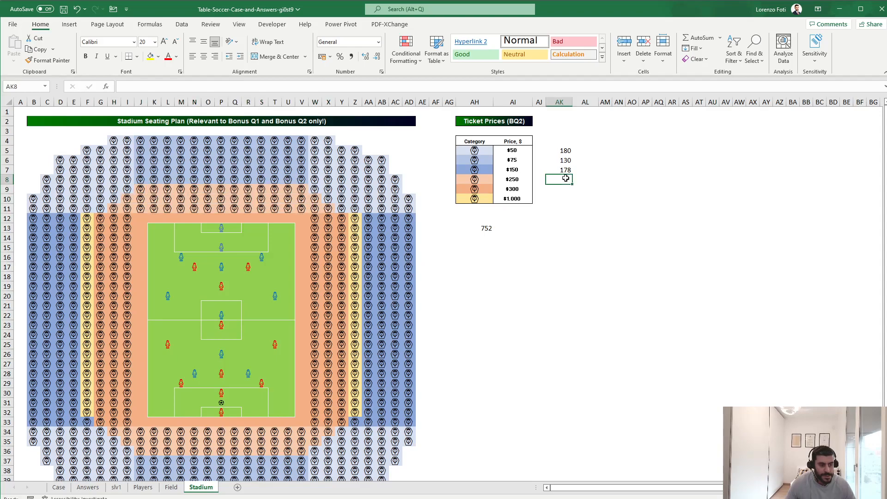
pyautogui.write('+45*2')
pyautogui.press('Return')
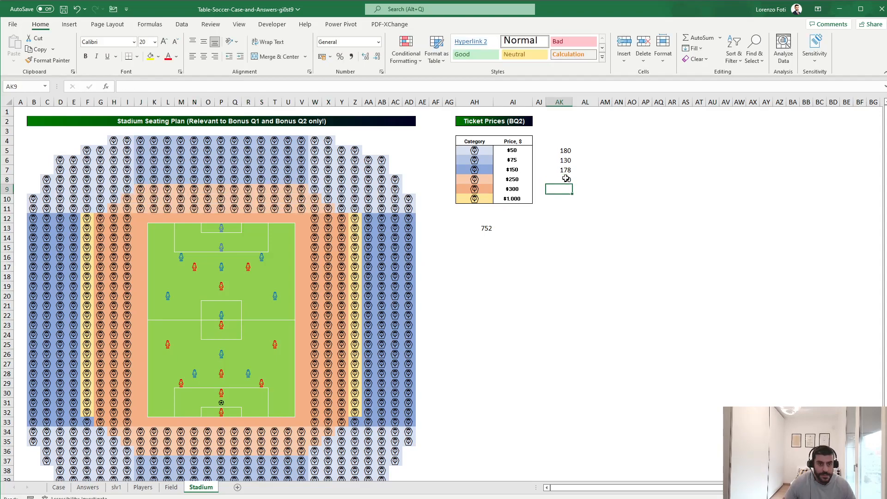
# Step: Count the $300 seats in W12:Y33 and enter +66*2 in AK9
pyautogui.moveTo(341, 218); pyautogui.dragTo(321, 419)
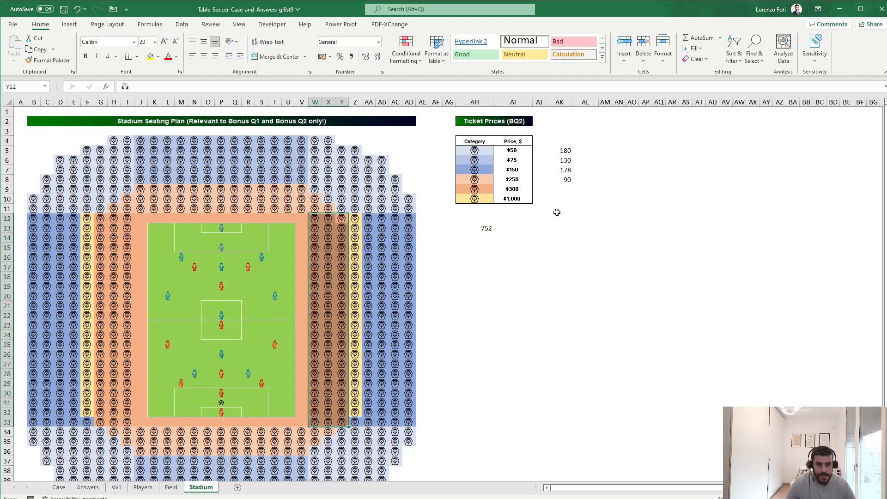
pyautogui.click(566, 189)
pyautogui.write('+66*2')
pyautogui.press('Return')
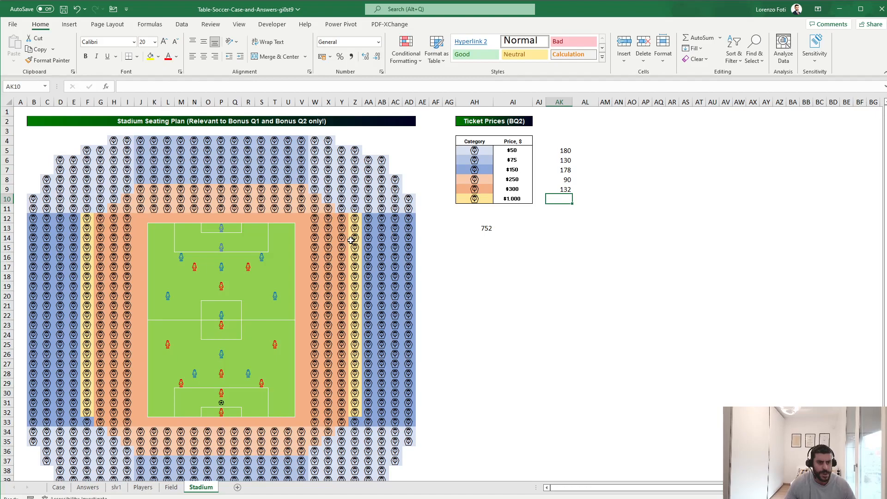
# Step: Count the $1,000 seats in column Z, rows 12 to 32, and enter +21*2 in AK10
pyautogui.moveTo(360, 218); pyautogui.dragTo(358, 411)
pyautogui.click(562, 198)
pyautogui.write('+')
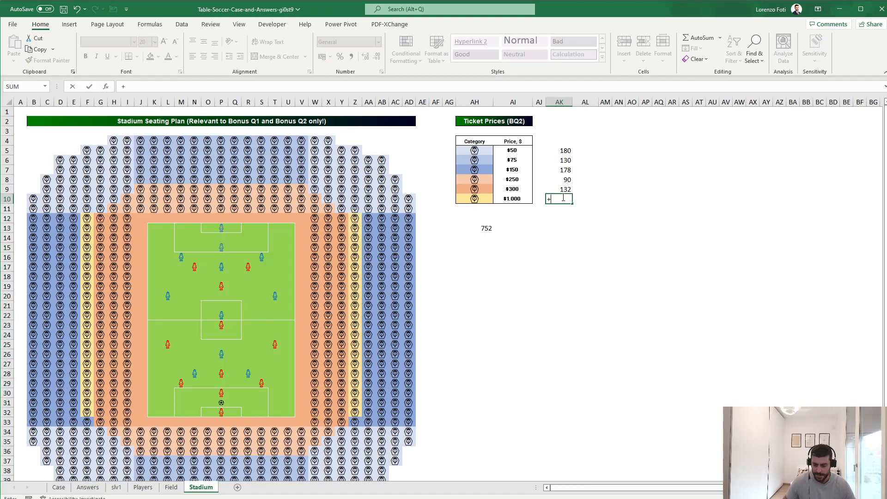
pyautogui.write('21*2')
pyautogui.press('Return')
pyautogui.press('Return')
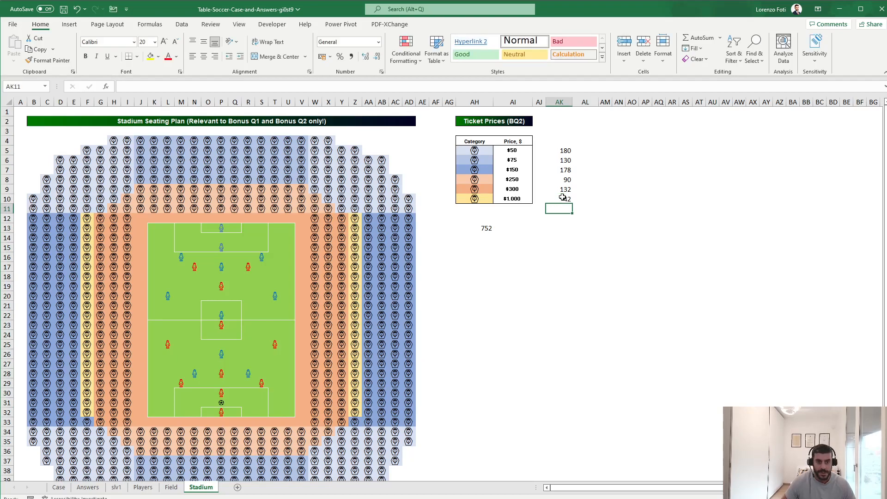
# Step: Calculate the total ticket revenue in AK12 with SUMPRODUCT of the seat counts AK5:AK10 and the prices AI5:AI10
pyautogui.write('+sump')
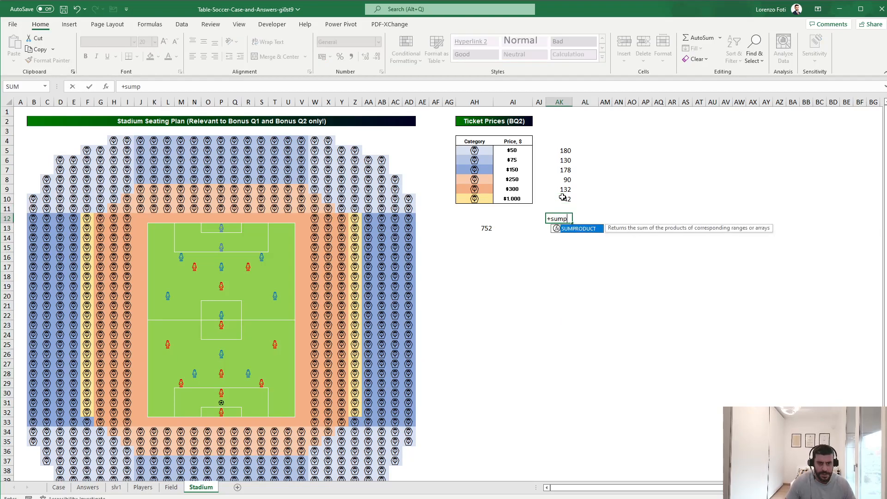
pyautogui.press('Tab')
pyautogui.click(563, 197)
pyautogui.hotkey('shift', 'Up')
pyautogui.hotkey('shift', 'Up')
pyautogui.hotkey('shift', 'Up')
pyautogui.hotkey('shift', 'Up')
pyautogui.hotkey('shift', 'Up')
pyautogui.write(';')
pyautogui.press('Left')
pyautogui.press('Left')
pyautogui.press('Up')
pyautogui.press('Up')
pyautogui.hotkey('shift', 'Up')
pyautogui.hotkey('shift', 'Up')
pyautogui.hotkey('shift', 'Up')
pyautogui.hotkey('shift', 'Up')
pyautogui.hotkey('shift', 'Up')
pyautogui.hotkey('shift', 'Up')
pyautogui.hotkey('shift', 'Down')
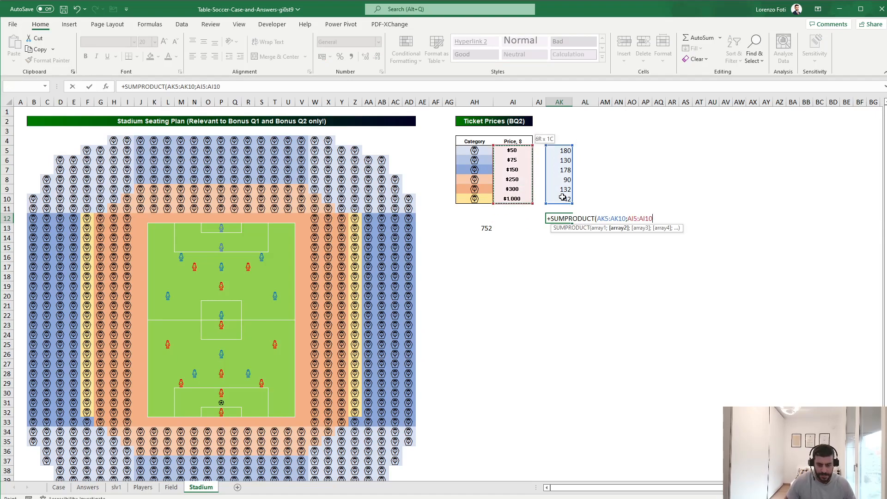
pyautogui.press('Return')
# Step: Copy the ticket revenue total from AK12 and paste it as a value into the Bonus 2 answer, E57 on Case
pyautogui.press('Up')
pyautogui.hotkey('ctrl', 'c')
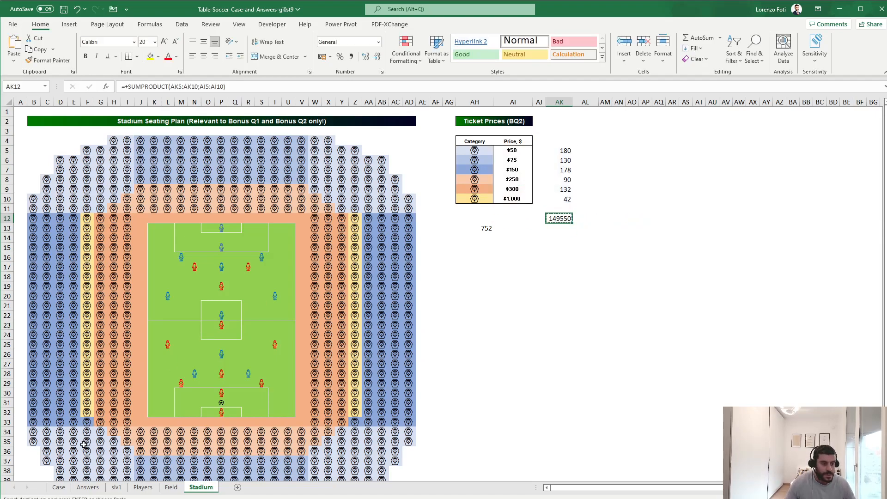
pyautogui.click(59, 488)
pyautogui.click(168, 291)
pyautogui.hotkey('ctrl', 'shift', 'v')
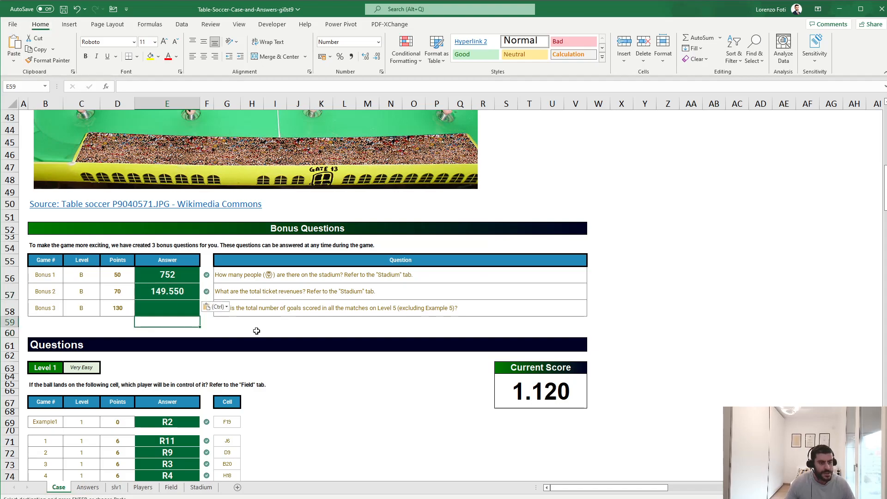
pyautogui.click(391, 368)
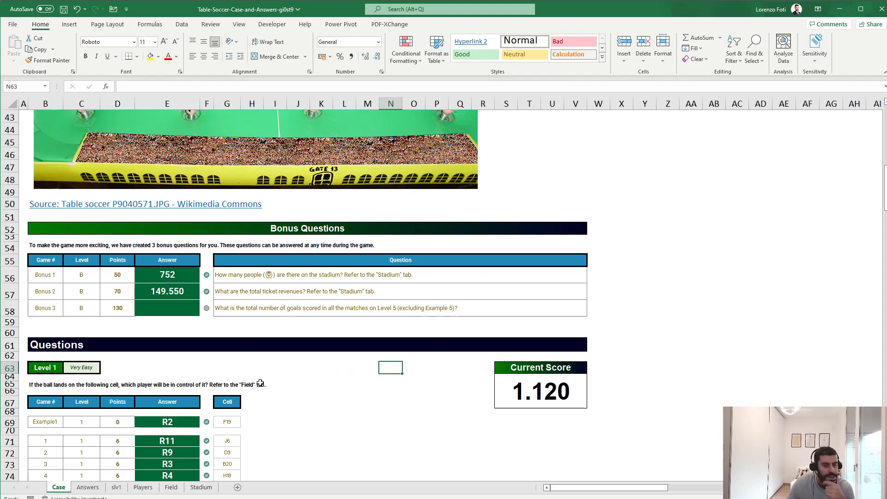
# Step: Examine the Level 5 shot calculations in slv1, checking the goal flag in Y21 against the landing row and column in R21:S21
pyautogui.scroll(-20, 260, 383)
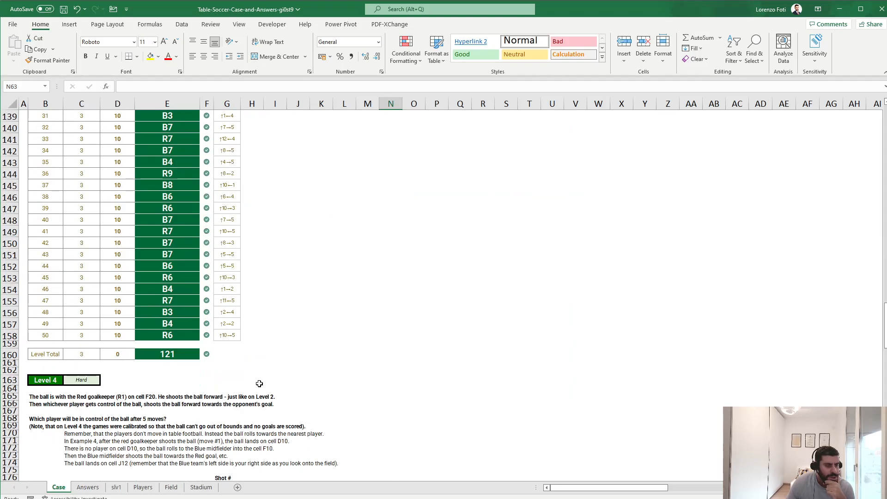
pyautogui.scroll(-4, 260, 384)
pyautogui.scroll(-5, 259, 384)
pyautogui.click(116, 487)
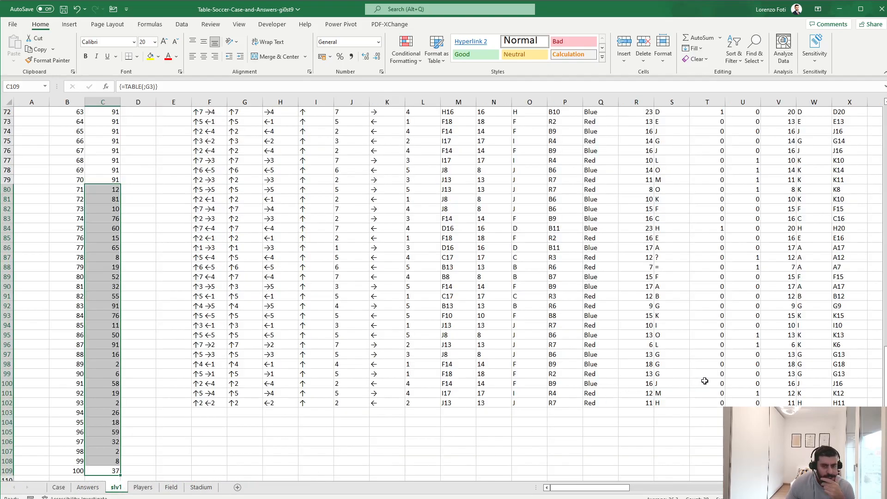
pyautogui.moveTo(620, 488); pyautogui.dragTo(660, 488)
pyautogui.scroll(8, 525, 403)
pyautogui.scroll(16, 525, 402)
pyautogui.click(495, 310)
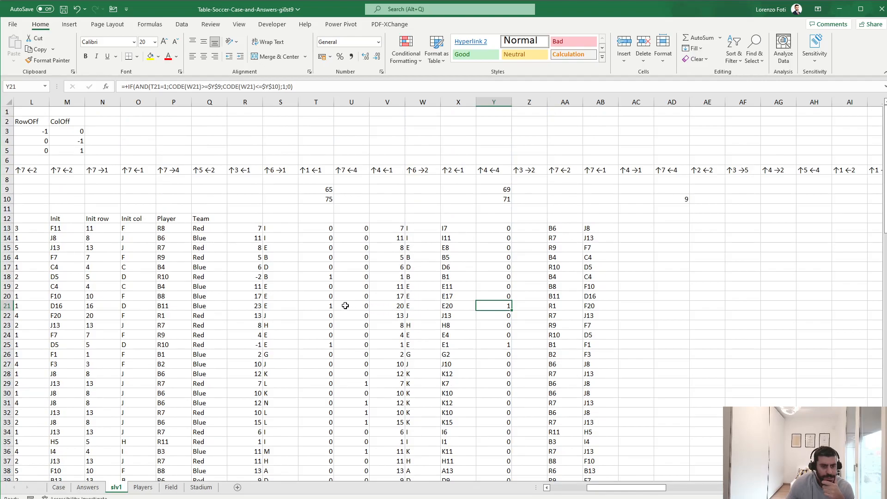
pyautogui.moveTo(275, 305); pyautogui.dragTo(248, 305)
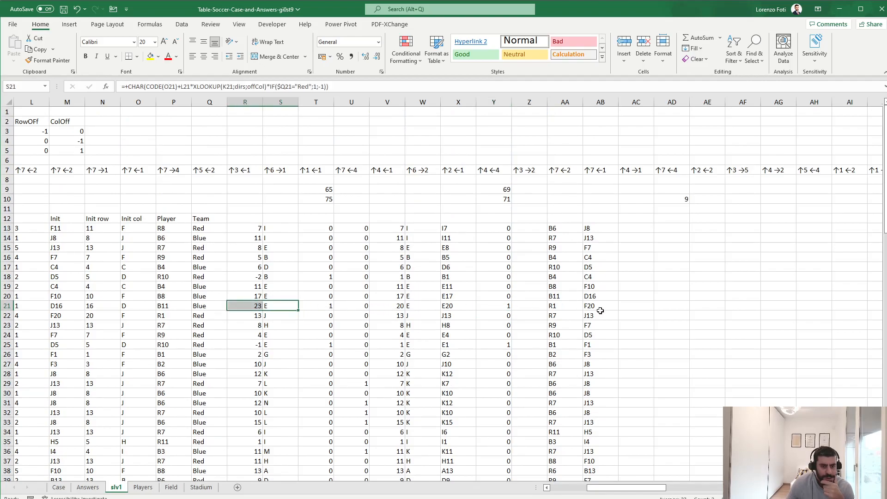
# Step: Reread the Level 5 goal and restart rules on Case and check the starting ball position in M13 of slv1
pyautogui.click(58, 488)
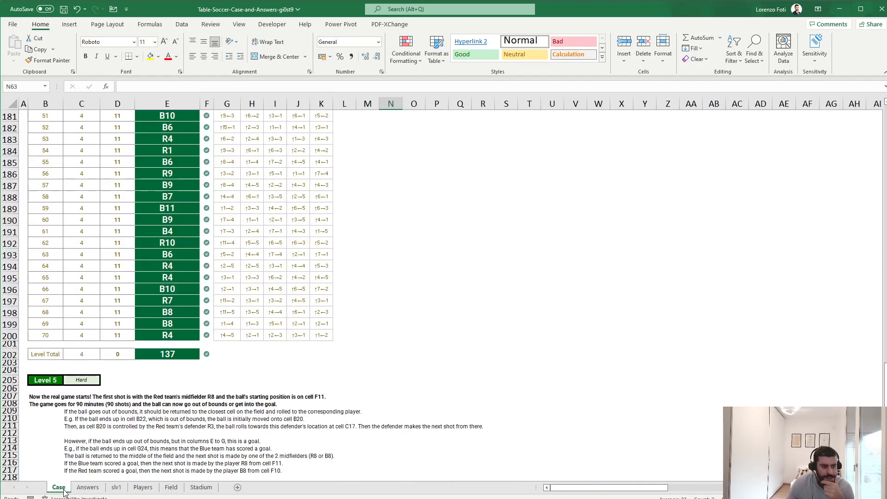
pyautogui.scroll(-1, 92, 428)
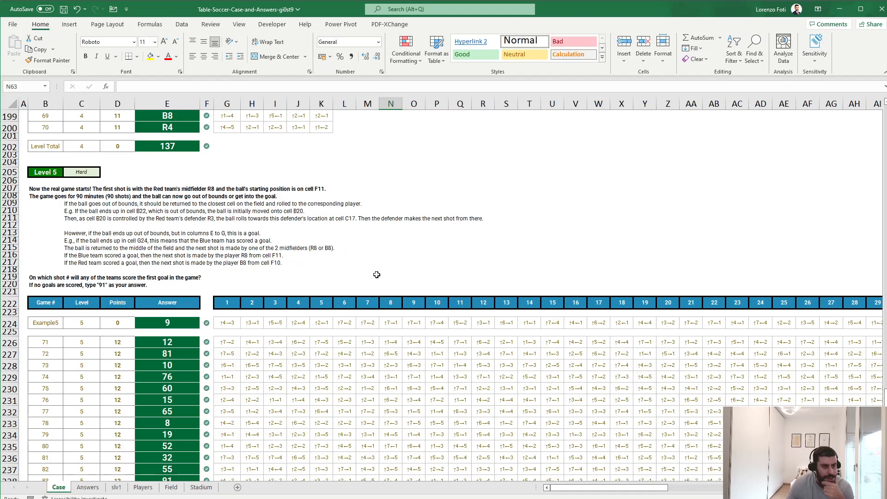
pyautogui.click(116, 488)
pyautogui.moveTo(303, 357); pyautogui.dragTo(184, 284)
pyautogui.click(451, 245)
pyautogui.click(271, 229)
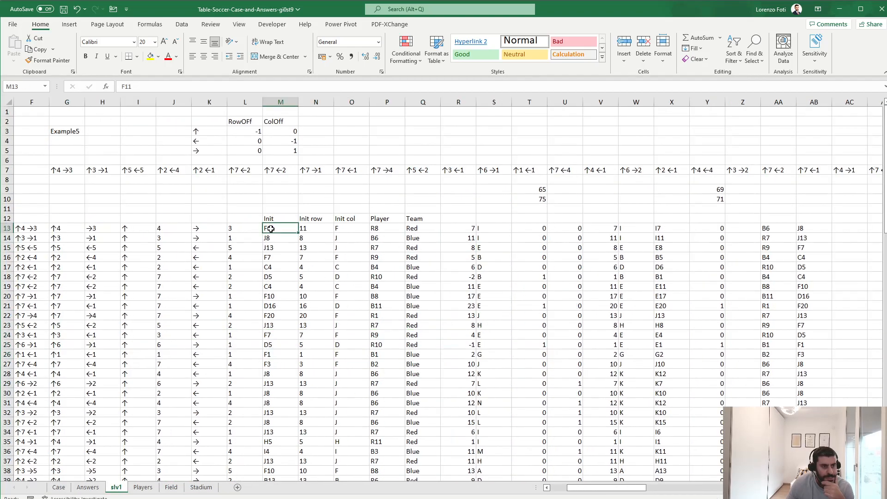
# Step: Start an IF formula in M14 that tests whether the previous shot's goal flag in Y13 equals 1
pyautogui.moveTo(261, 267); pyautogui.dragTo(27, 273)
pyautogui.click(357, 234)
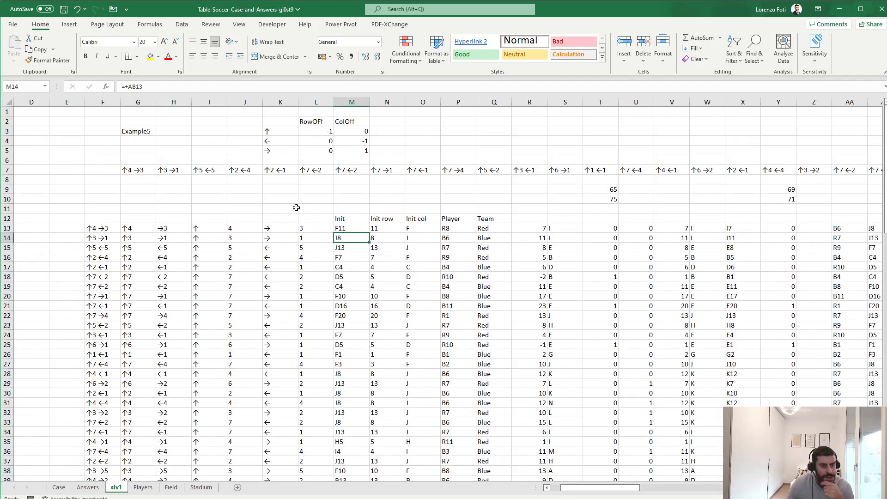
pyautogui.write('+if')
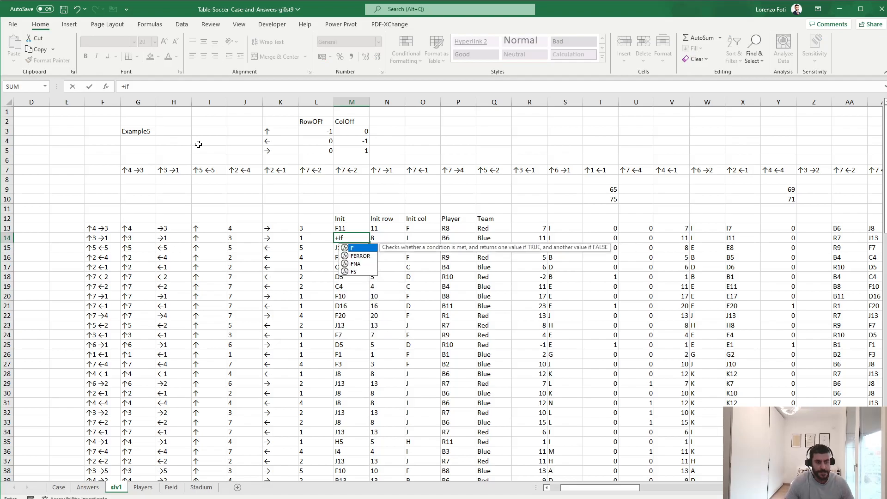
pyautogui.write('(')
pyautogui.press('Right')
pyautogui.press('Right')
pyautogui.press('Right')
pyautogui.press('Right')
pyautogui.press('Right')
pyautogui.press('Right')
pyautogui.press('Right')
pyautogui.press('Right')
pyautogui.press('Right')
pyautogui.press('Right')
pyautogui.press('Right')
pyautogui.press('Right')
pyautogui.press('Right')
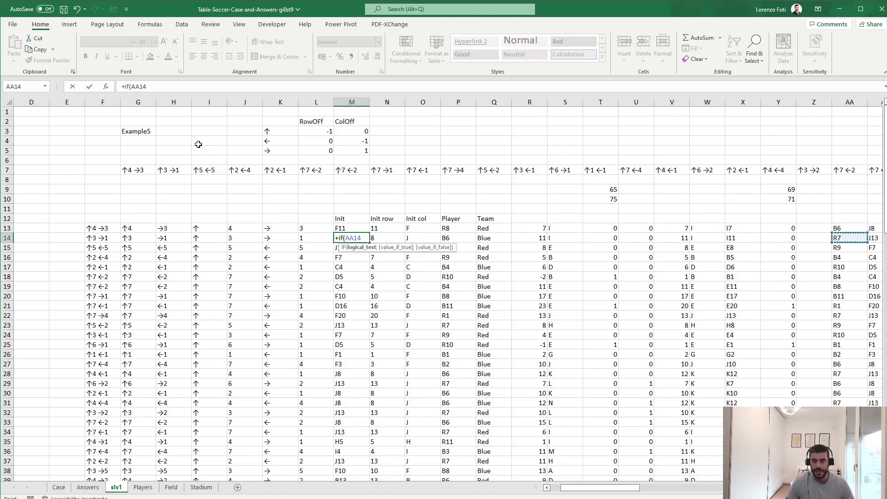
pyautogui.press('Right')
pyautogui.press('Right')
pyautogui.press('Right')
pyautogui.press('Right')
pyautogui.press('Left')
pyautogui.press('Left')
pyautogui.press('Left')
pyautogui.press('Left')
pyautogui.press('Left')
pyautogui.press('Up')
pyautogui.write('=1;if')
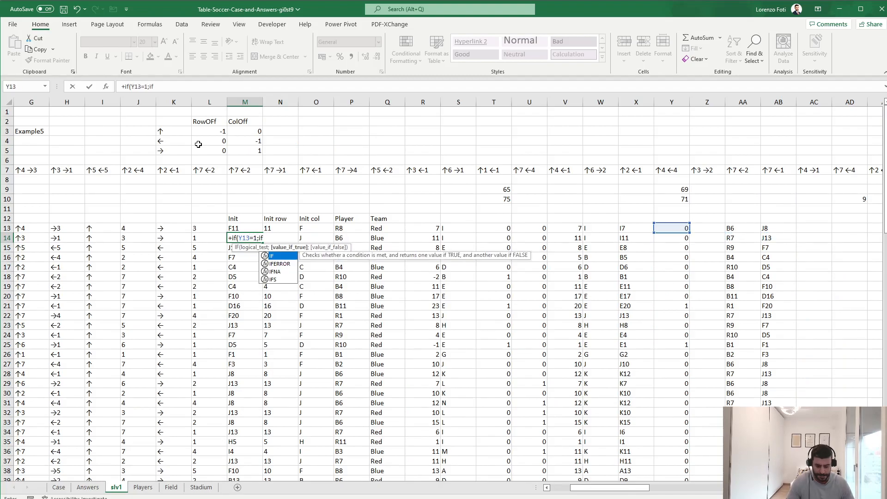
# Step: Nest an IF in the M14 formula testing whether team Q13 is "Red", with placeholder 1 for both outcomes
pyautogui.write('(')
pyautogui.press('Up')
pyautogui.press('Right')
pyautogui.press('Right')
pyautogui.press('Right')
pyautogui.press('Right')
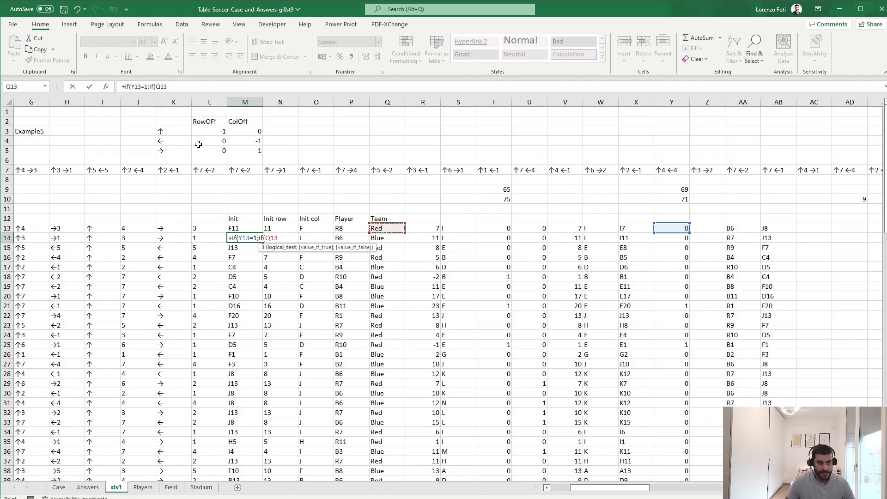
pyautogui.write('="Red')
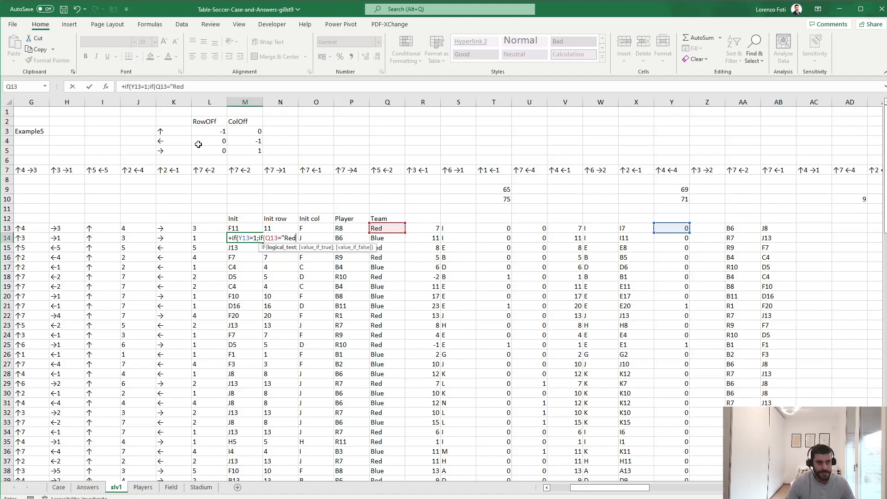
pyautogui.write('";1;')
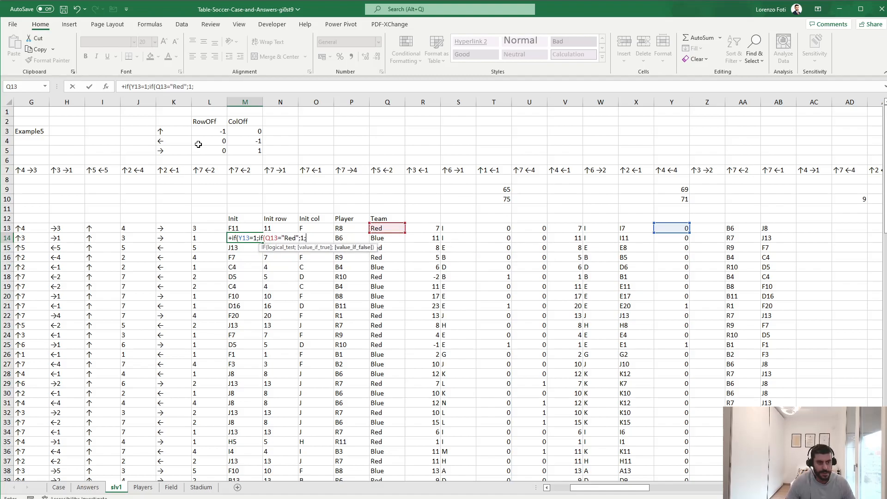
pyautogui.write('1)')
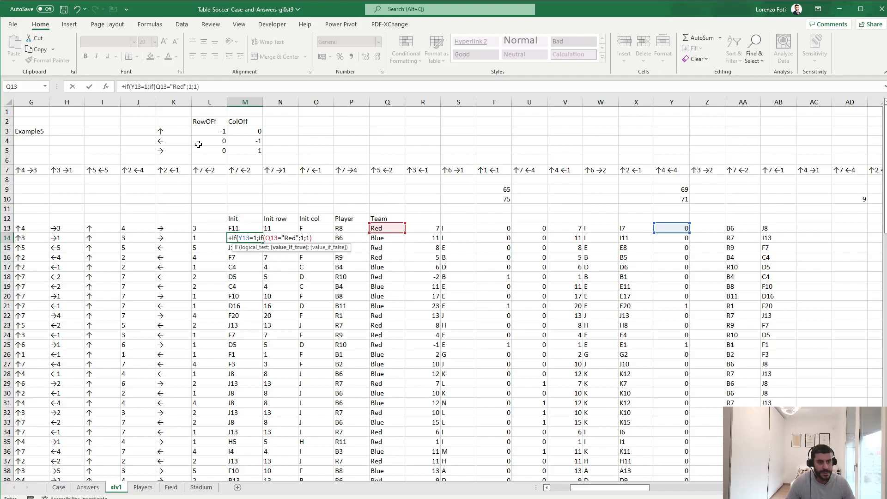
# Step: Complete the M14 formula with AB13 as the ball position when no goal was scored
pyautogui.write(';')
pyautogui.press('Up')
pyautogui.press('Right')
pyautogui.press('Right')
pyautogui.press('Right')
pyautogui.press('Right')
pyautogui.press('Right')
pyautogui.press('Right')
pyautogui.press('Right')
pyautogui.press('Right')
pyautogui.press('Right')
pyautogui.press('Right')
pyautogui.press('Right')
pyautogui.press('Right')
pyautogui.press('Right')
pyautogui.press('Right')
pyautogui.press('Right')
pyautogui.press('Right')
pyautogui.press('Right')
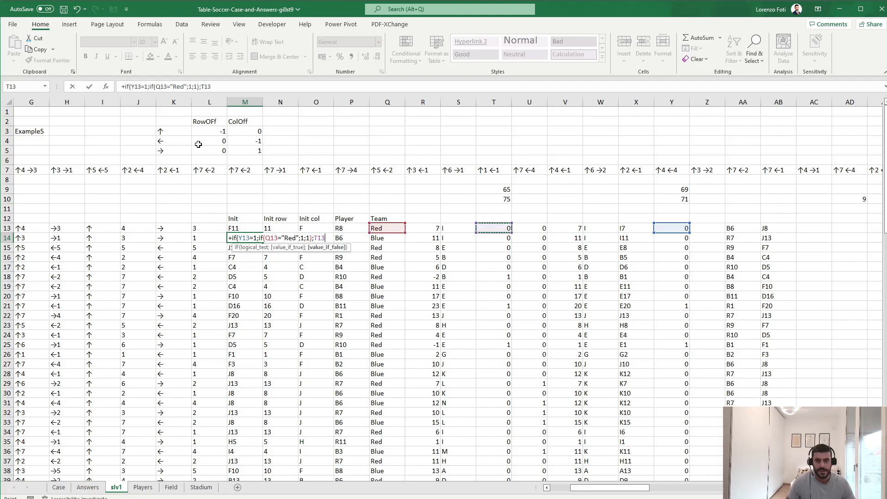
pyautogui.press('Left')
pyautogui.press('Left')
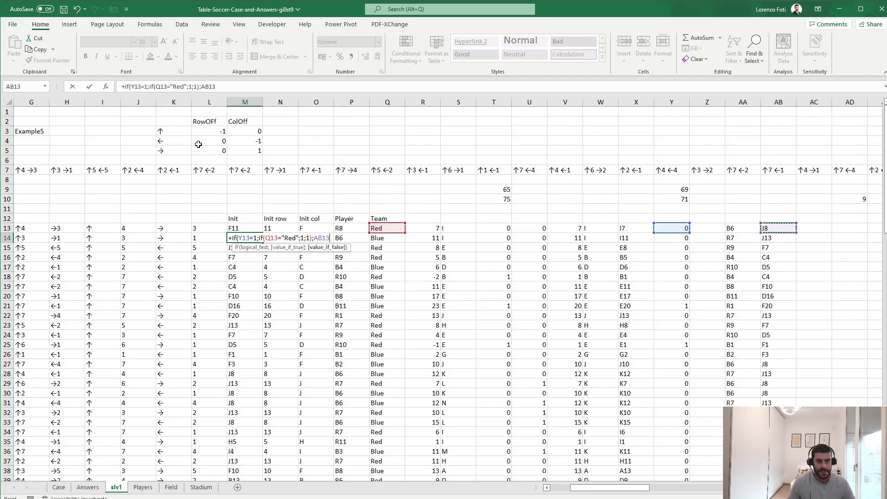
pyautogui.press('Return')
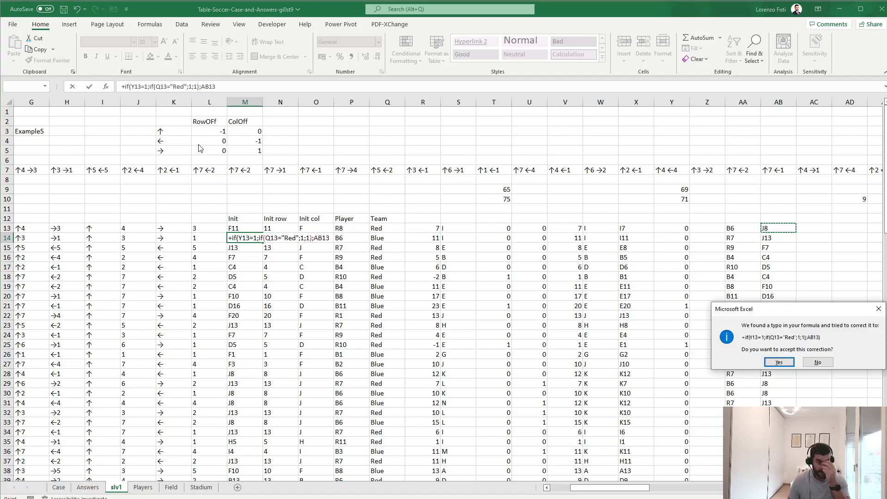
pyautogui.press('Return')
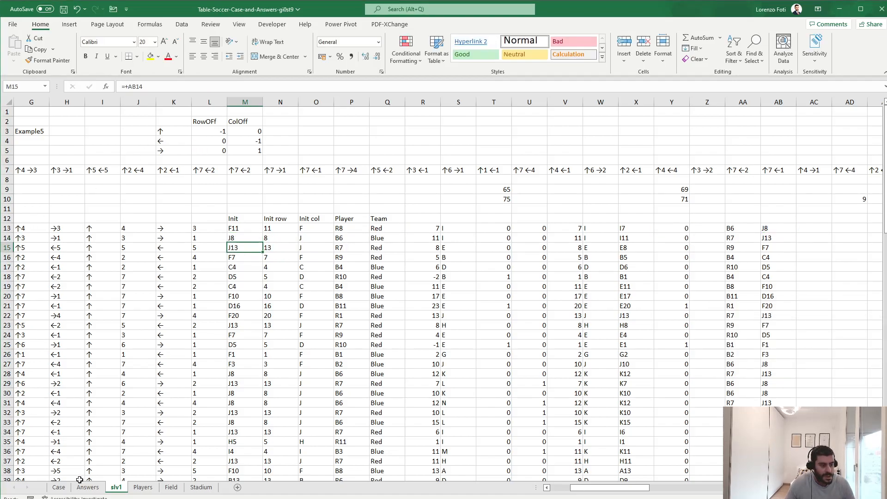
# Step: Check the restart rules on Case and replace M14's placeholder for the Red team with "F10"
pyautogui.click(59, 487)
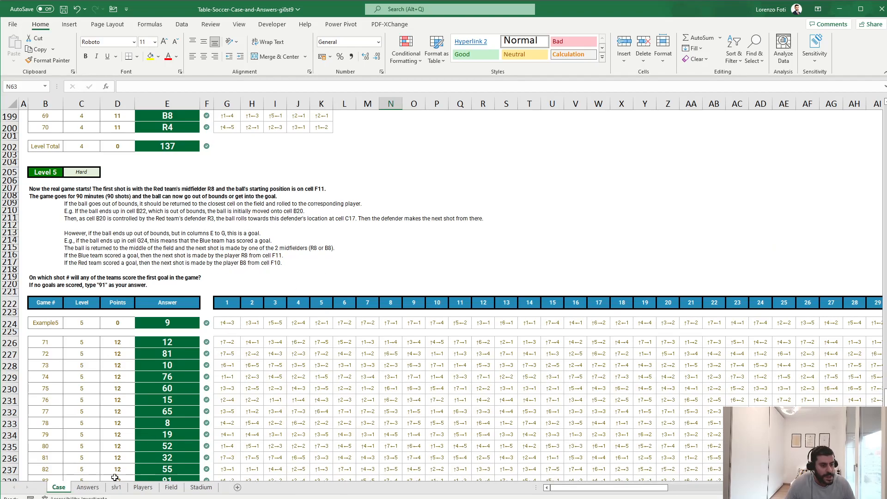
pyautogui.click(87, 487)
pyautogui.click(115, 489)
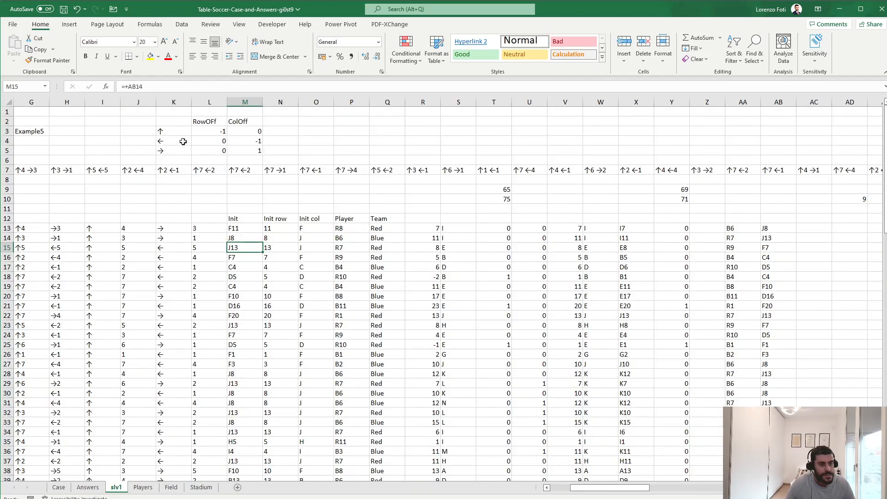
pyautogui.click(235, 238)
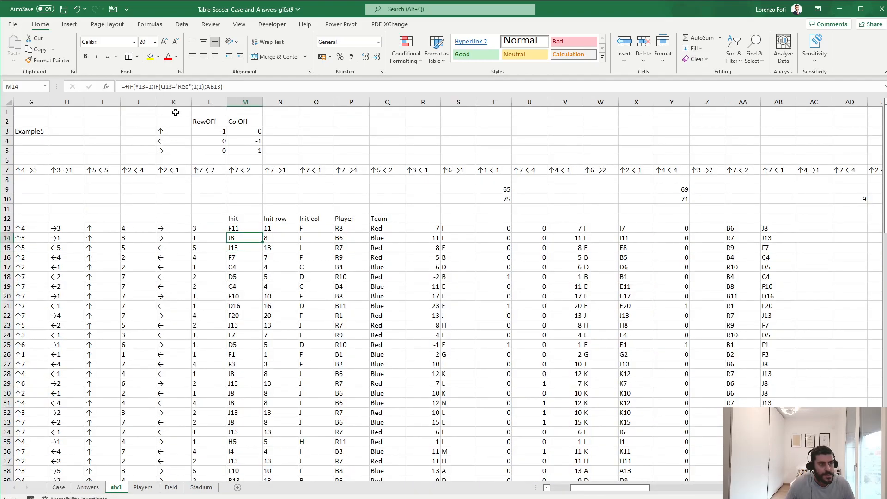
pyautogui.click(195, 87)
pyautogui.write('"F')
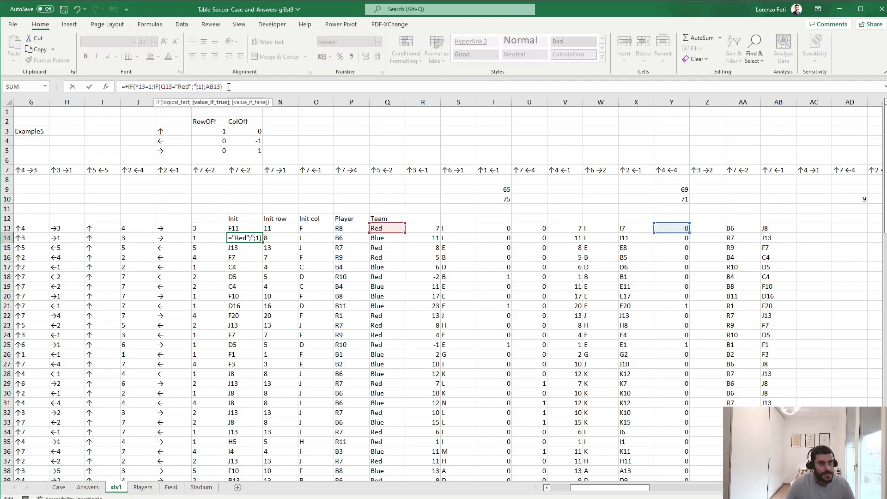
pyautogui.press('BackSpace')
pyautogui.press('BackSpace')
pyautogui.press('Return')
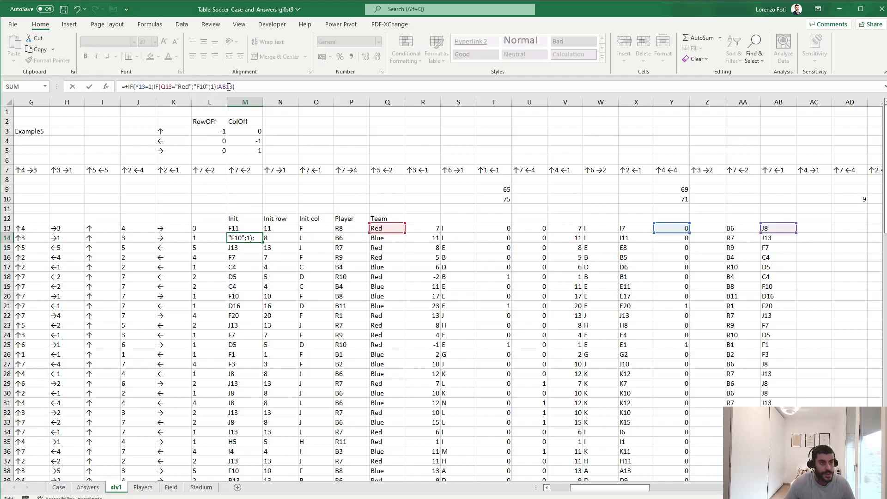
# Step: Recheck the restart rules on Case and replace M14's placeholder for the non-Red team with "F11"
pyautogui.click(59, 487)
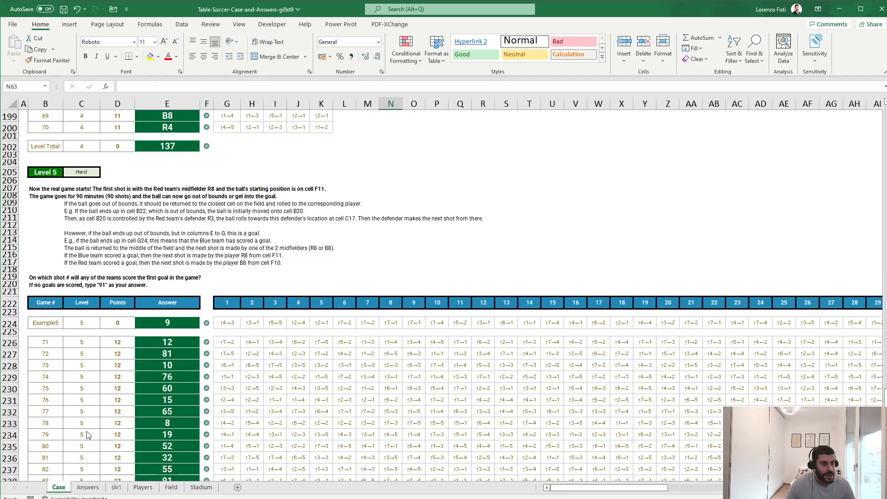
pyautogui.click(116, 487)
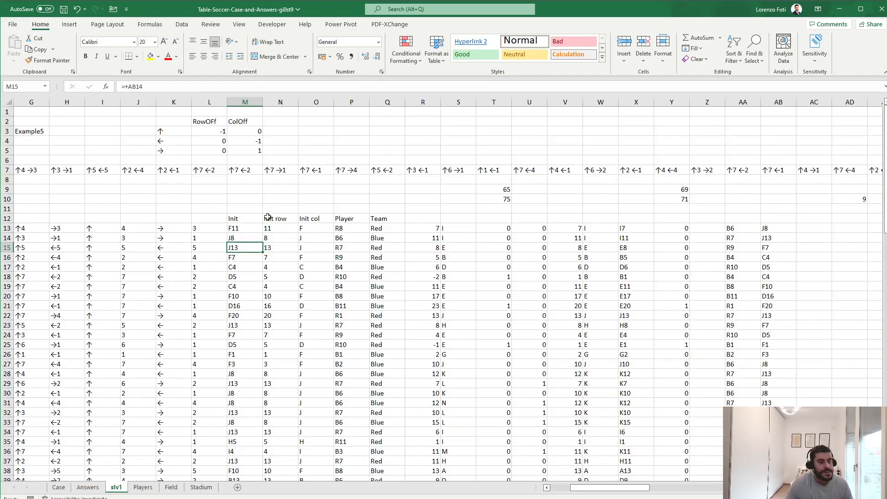
pyautogui.click(245, 238)
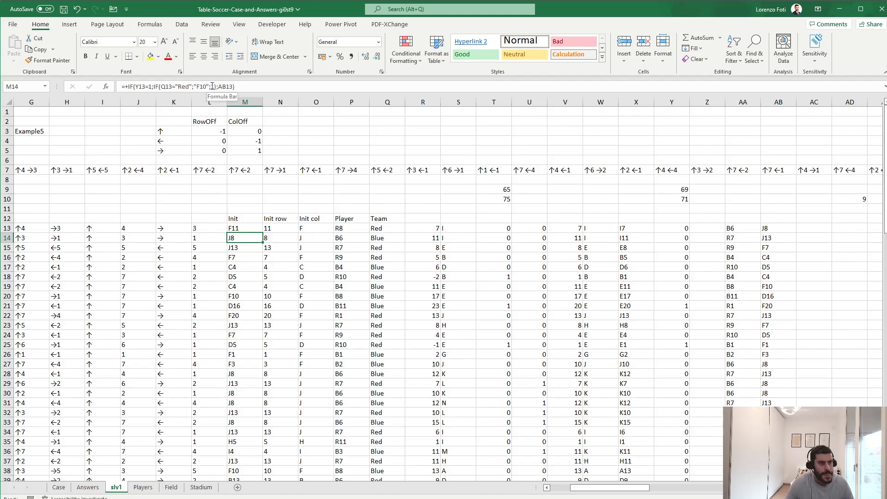
pyautogui.click(213, 87)
pyautogui.press('BackSpace')
pyautogui.write('"F11")')
pyautogui.press('Return')
pyautogui.press('Return')
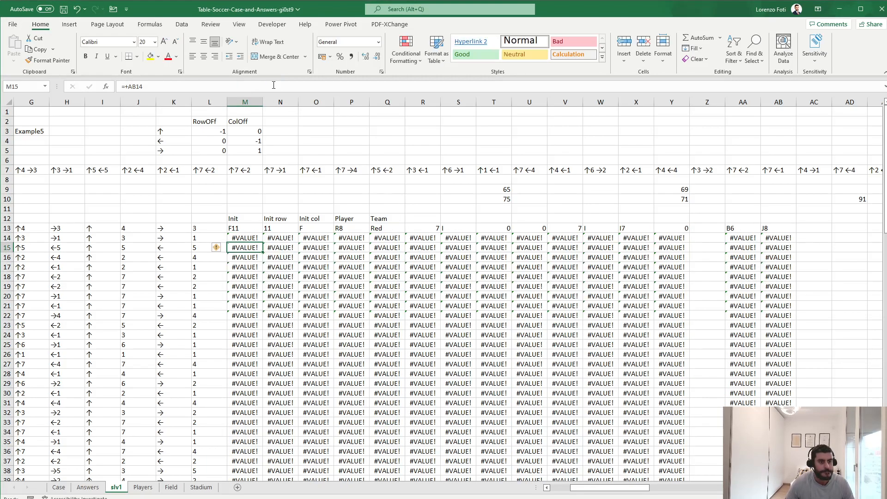
# Step: Correct the closing parentheses in M14 so the formula reads =+IF(Y13=1;IF(Q13="Red";"F10";"F11");AB13)
pyautogui.click(232, 86)
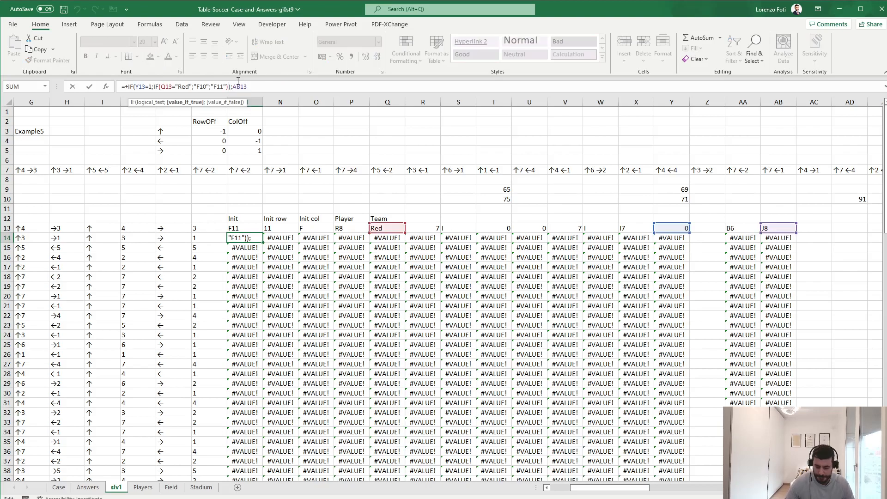
pyautogui.press('BackSpace')
pyautogui.press('Return')
pyautogui.press('Return')
pyautogui.write(')')
pyautogui.press('Return')
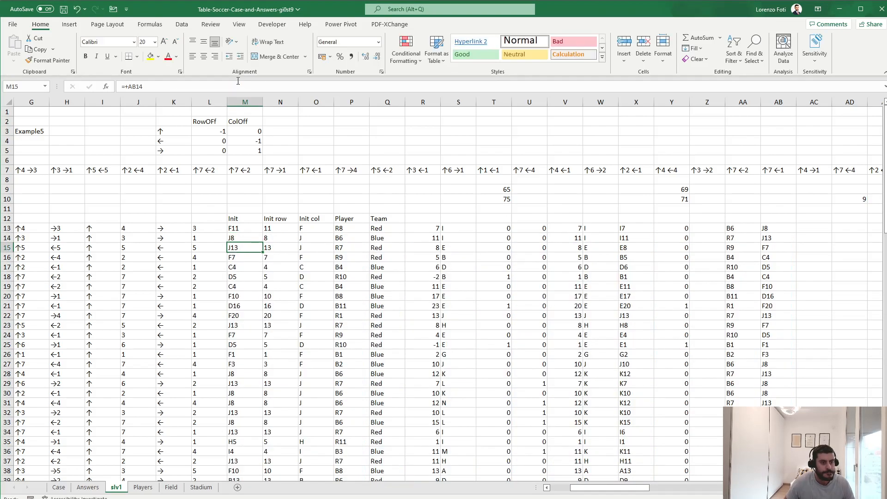
# Step: Copy the restart formula from M14 down the rest of the Init column
pyautogui.press('Up')
pyautogui.hotkey('ctrl', 'c')
pyautogui.hotkey('ctrl', 'shift', 'Down')
pyautogui.hotkey('ctrl', 'BackSpace')
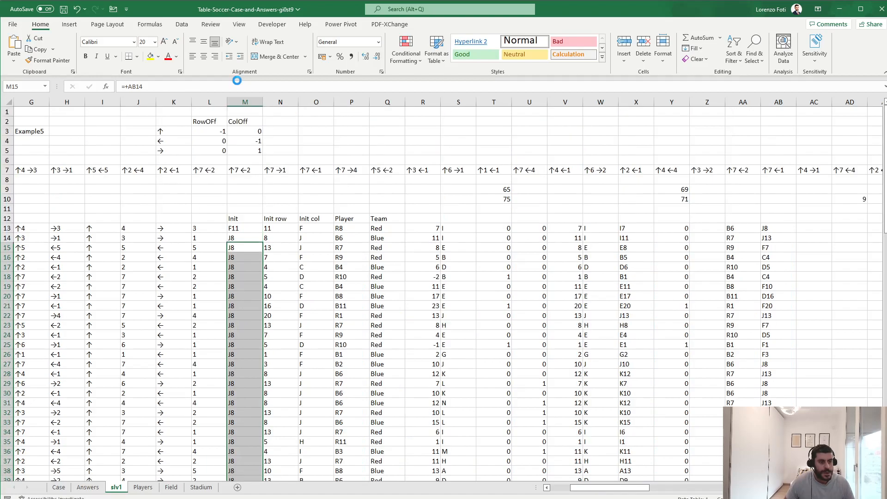
pyautogui.press('Return')
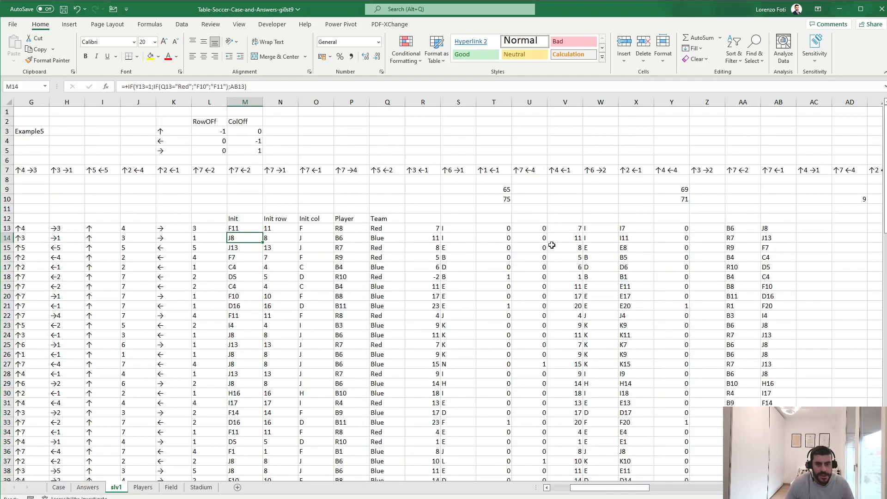
# Step: Check the out-of-bounds and goal flag formulas across row 18 and the goal flag in Y21
pyautogui.click(501, 276)
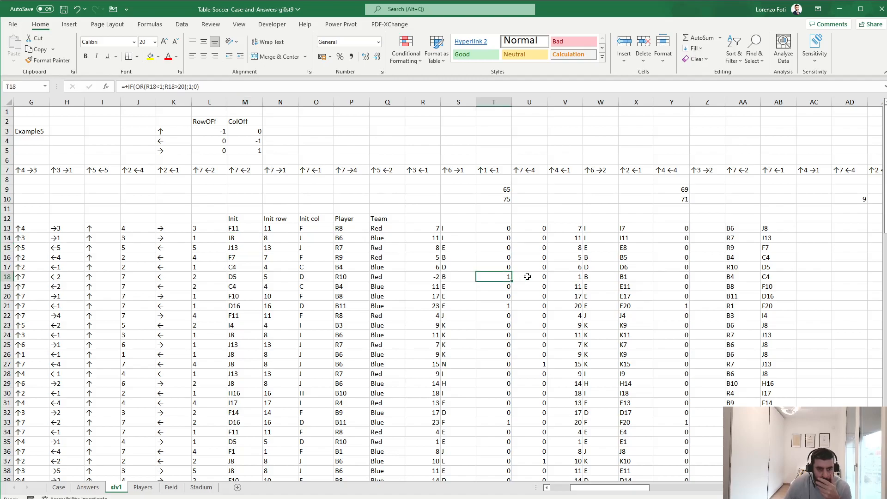
pyautogui.press('Right')
pyautogui.press('Right')
pyautogui.press('Right')
pyautogui.press('Right')
pyautogui.press('Right')
pyautogui.press('Left')
pyautogui.press('Left')
pyautogui.press('Left')
pyautogui.press('Right')
pyautogui.press('Right')
pyautogui.press('Right')
pyautogui.press('Down')
pyautogui.press('Down')
pyautogui.press('Down')
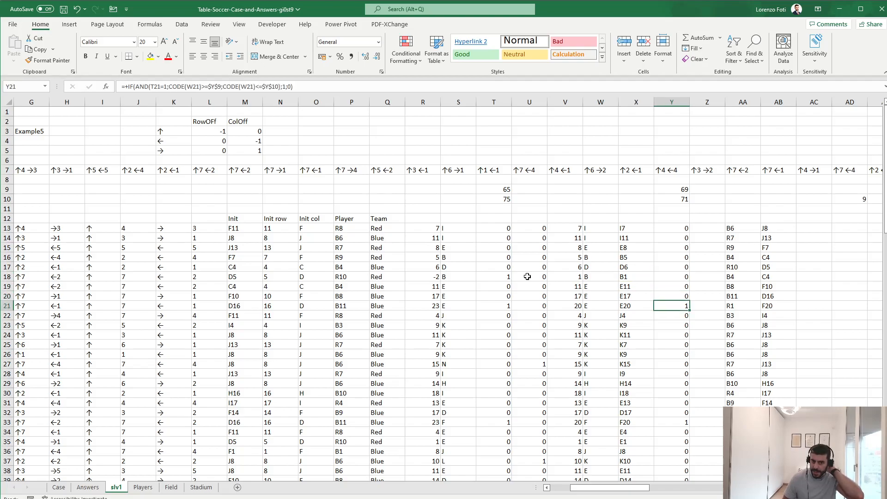
# Step: Trace the row 21 shot back to its team and check the next starting position in M22
pyautogui.press('Left')
pyautogui.press('Left')
pyautogui.press('Left')
pyautogui.press('Left')
pyautogui.press('Left')
pyautogui.press('Left')
pyautogui.press('Left')
pyautogui.press('Left')
pyautogui.press('Left')
pyautogui.press('Left')
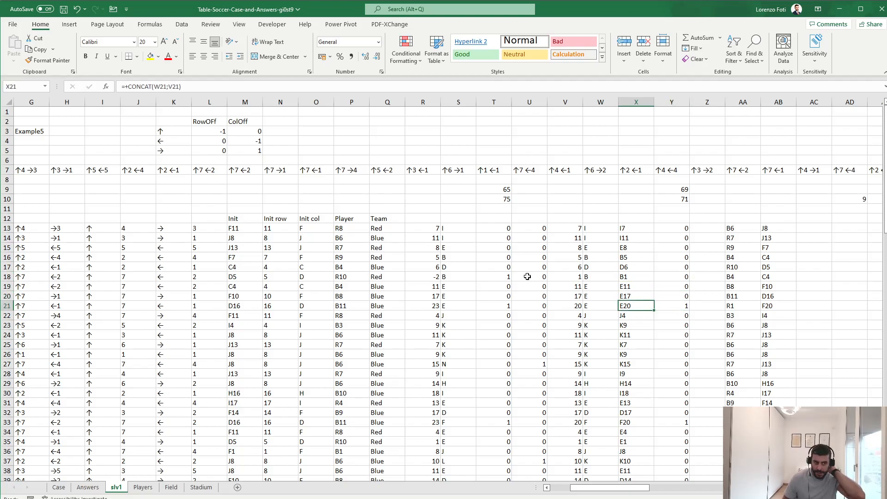
pyautogui.press('Up')
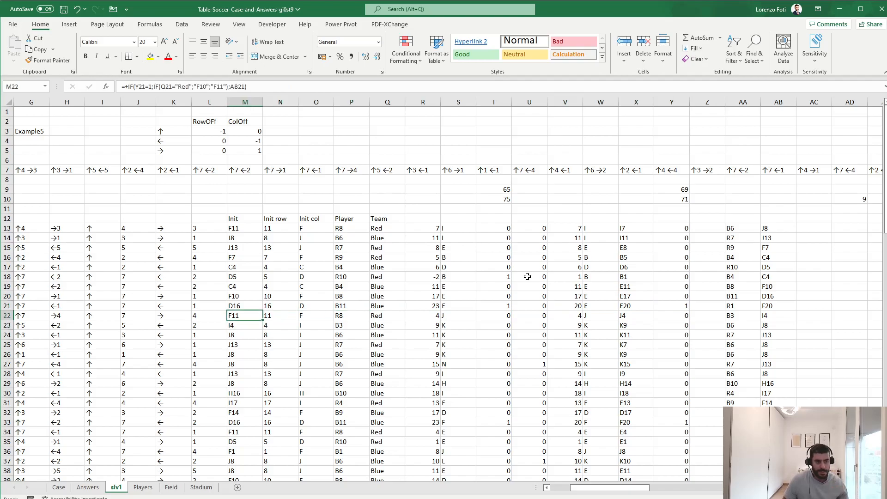
# Step: Calculate the total goals in AD11 with SUM of the goal flags Y13:Y102
pyautogui.press('Right')
pyautogui.press('Right')
pyautogui.press('Right')
pyautogui.press('Right')
pyautogui.press('Right')
pyautogui.press('Right')
pyautogui.press('Right')
pyautogui.press('Right')
pyautogui.press('Right')
pyautogui.press('Right')
pyautogui.press('Right')
pyautogui.press('Right')
pyautogui.press('Right')
pyautogui.press('Right')
pyautogui.press('Right')
pyautogui.press('Right')
pyautogui.press('Right')
pyautogui.press('Right')
pyautogui.press('Right')
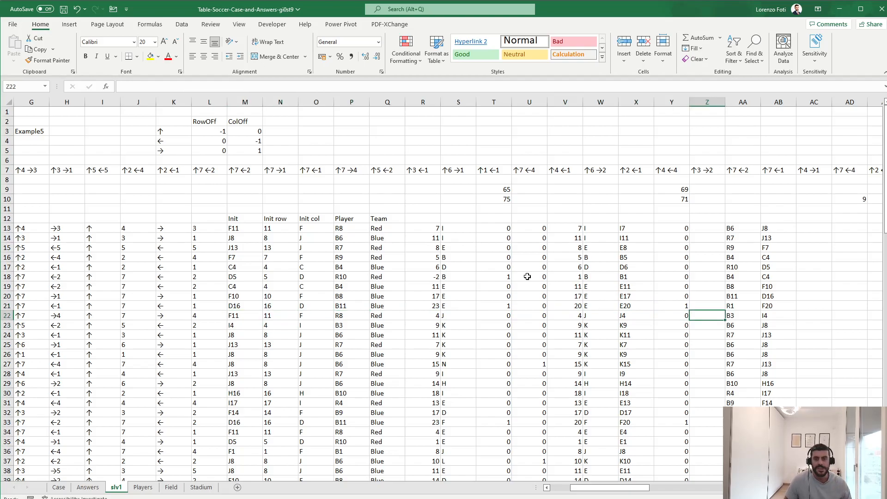
pyautogui.press('Left')
pyautogui.press('Left')
pyautogui.press('Left')
pyautogui.hotkey('ctrl', 'Up')
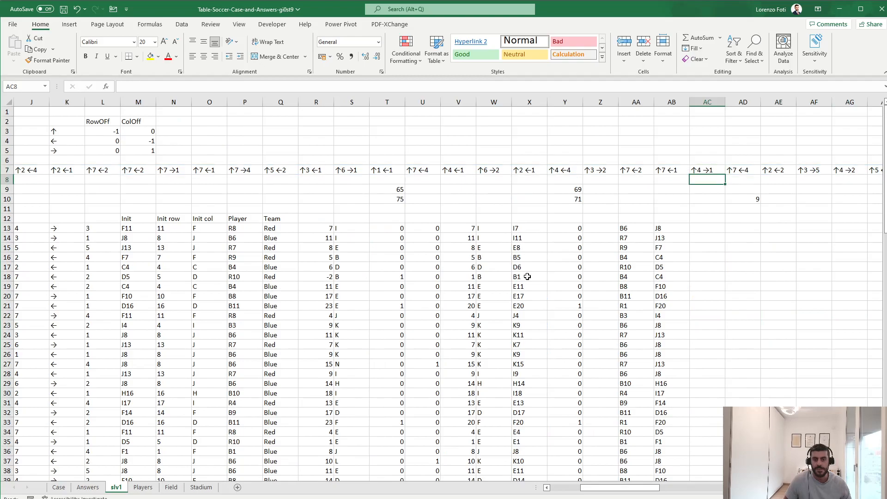
pyautogui.press('Right')
pyautogui.hotkey('ctrl', 'Down')
pyautogui.press('Down')
pyautogui.write('+sum(')
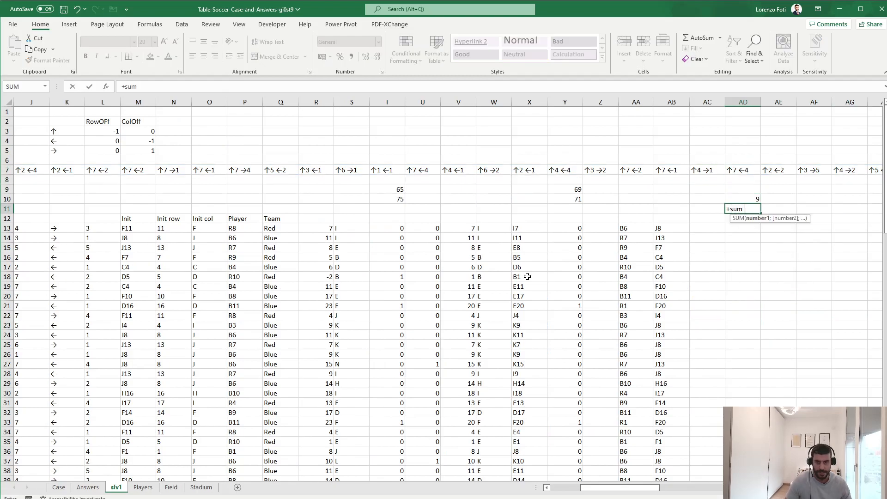
pyautogui.press('Left')
pyautogui.press('Left')
pyautogui.press('Left')
pyautogui.press('Left')
pyautogui.press('Left')
pyautogui.press('Down')
pyautogui.press('Down')
pyautogui.hotkey('ctrl', 'shift', 'Down')
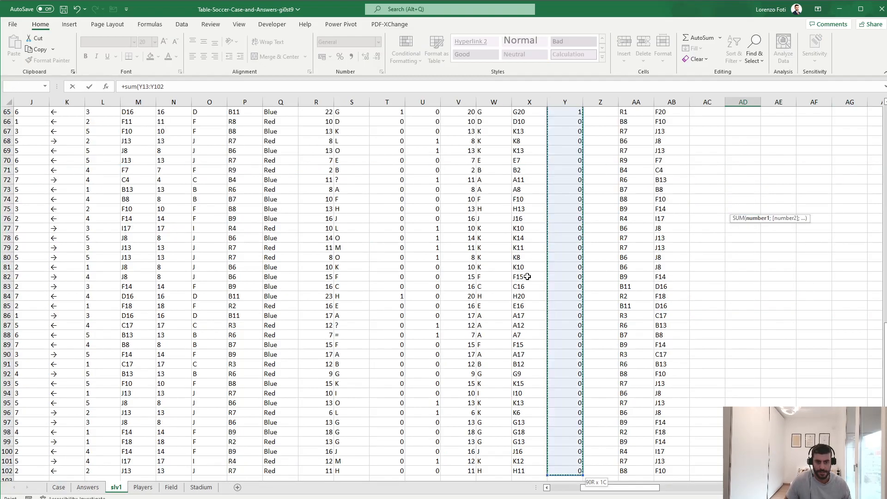
pyautogui.press('Return')
pyautogui.press('Up')
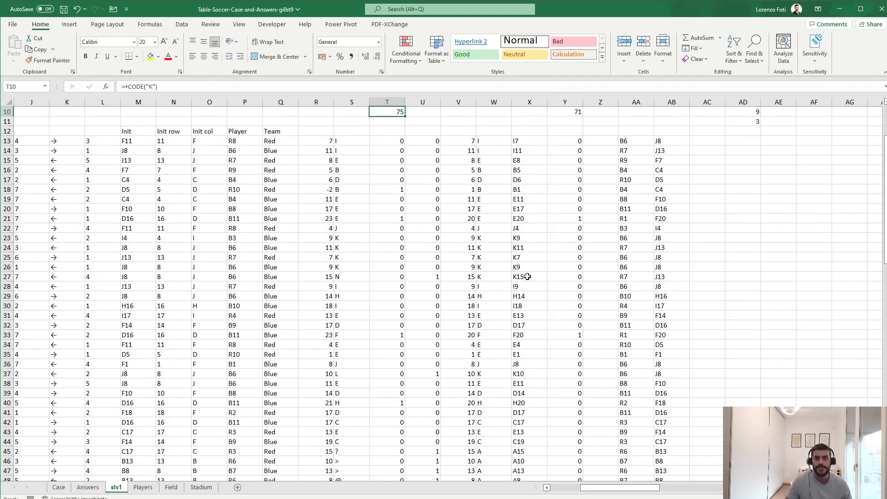
# Step: Link cell D9 of slv1 to the total goal count in AD11 with the formula +AD11
pyautogui.hotkey('ctrl', 'Home')
pyautogui.hotkey('ctrl', 'Home')
pyautogui.press('Right')
pyautogui.press('Right')
pyautogui.press('Down')
pyautogui.press('Down')
pyautogui.press('Down')
pyautogui.press('Down')
pyautogui.press('Down')
pyautogui.press('Right')
pyautogui.press('Down')
pyautogui.press('Down')
pyautogui.press('Down')
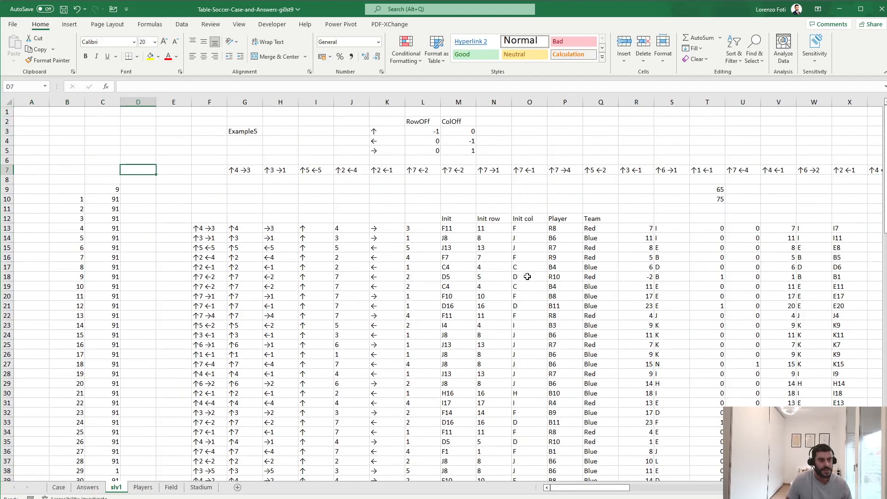
pyautogui.write('+')
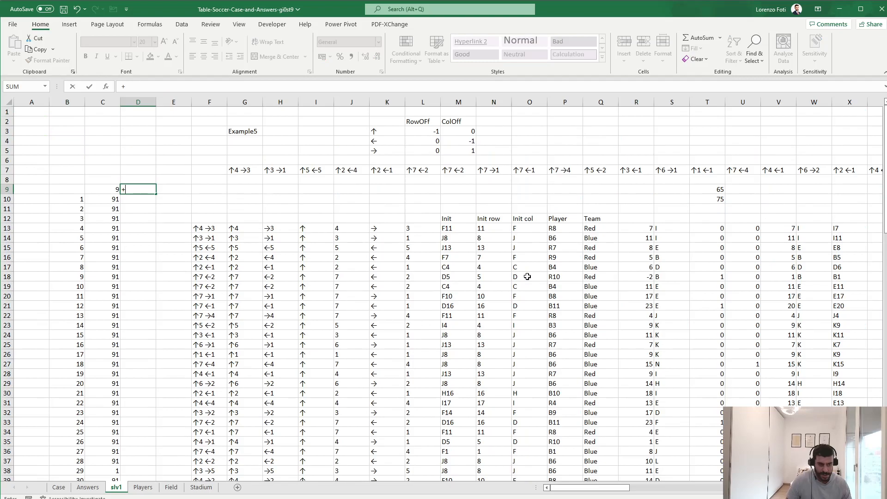
pyautogui.press('Down')
pyautogui.press('Down')
pyautogui.press('Down')
pyautogui.press('Right')
pyautogui.press('Right')
pyautogui.press('Right')
pyautogui.press('Right')
pyautogui.press('Right')
pyautogui.press('Right')
pyautogui.press('Right')
pyautogui.press('Right')
pyautogui.press('Right')
pyautogui.press('Right')
pyautogui.press('Right')
pyautogui.press('Right')
pyautogui.press('Right')
pyautogui.press('Right')
pyautogui.press('Right')
pyautogui.press('Right')
pyautogui.press('Right')
pyautogui.press('Right')
pyautogui.press('Right')
pyautogui.press('Right')
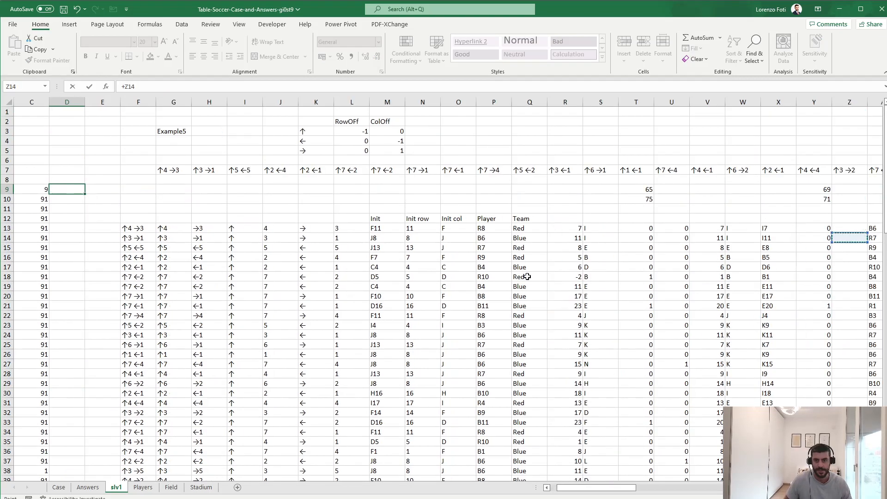
pyautogui.press('Right')
pyautogui.press('Right')
pyautogui.press('Up')
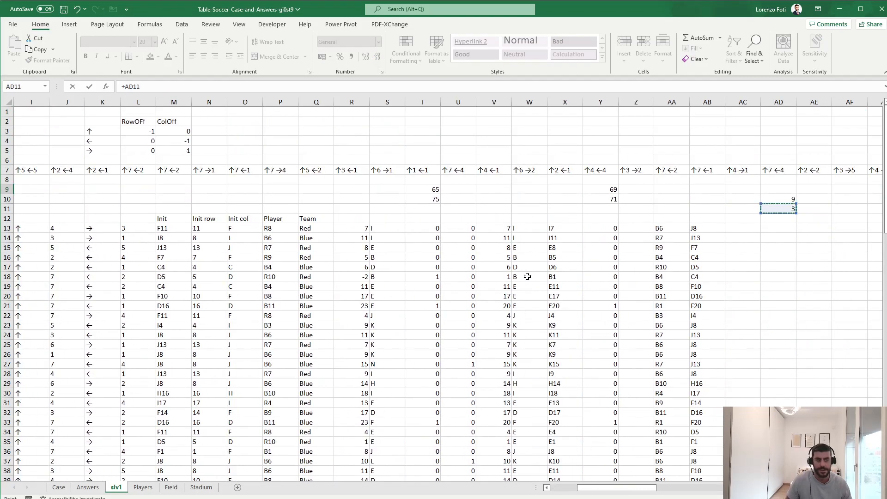
pyautogui.press('Return')
# Step: Clear the old data table results in column C below C9
pyautogui.press('Left')
pyautogui.hotkey('ctrl', 'shift', 'Down')
pyautogui.scroll(10, 528, 277)
# Step: Create a what-if data table over B9:D109 with G3 as the column input cell
pyautogui.press('Left')
pyautogui.press('Up')
pyautogui.press('Right')
pyautogui.press('Left')
pyautogui.hotkey('shift', 'Right')
pyautogui.hotkey('shift', 'Down')
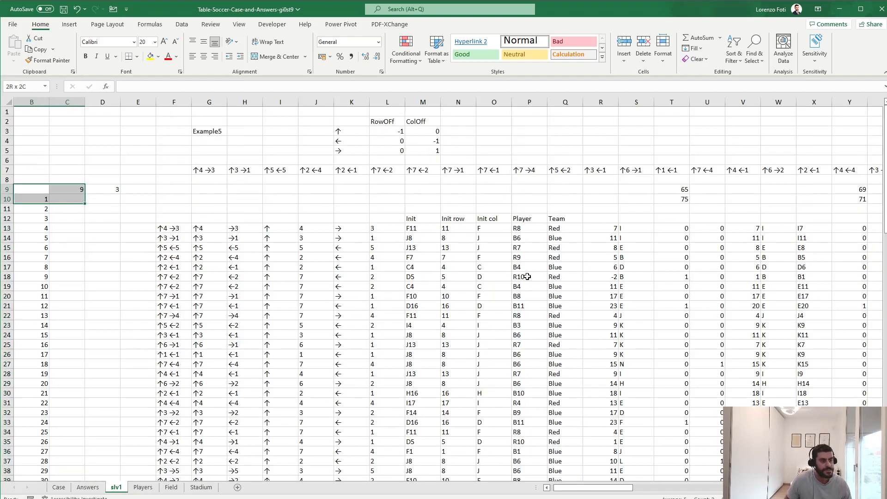
pyautogui.hotkey('shift', 'Right')
pyautogui.hotkey('ctrl', 'shift', 'Down')
pyautogui.press('alt')
pyautogui.press('a')
pyautogui.press('w')
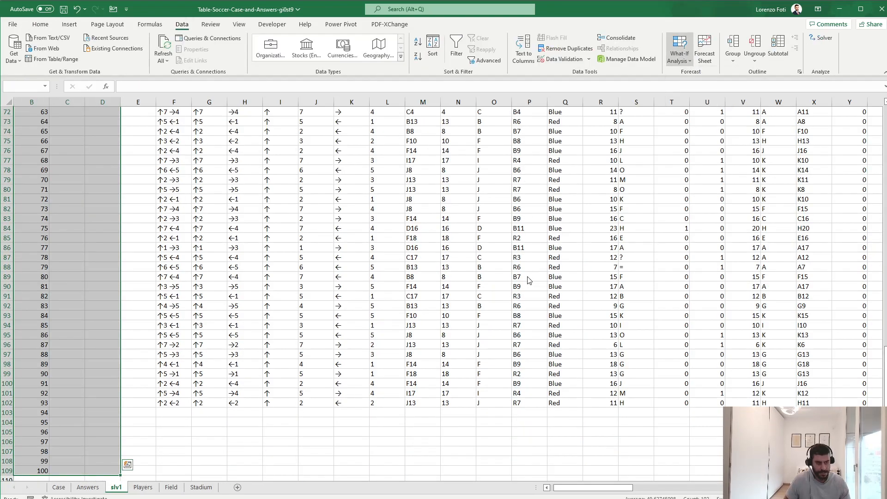
pyautogui.press('t')
pyautogui.click(215, 130)
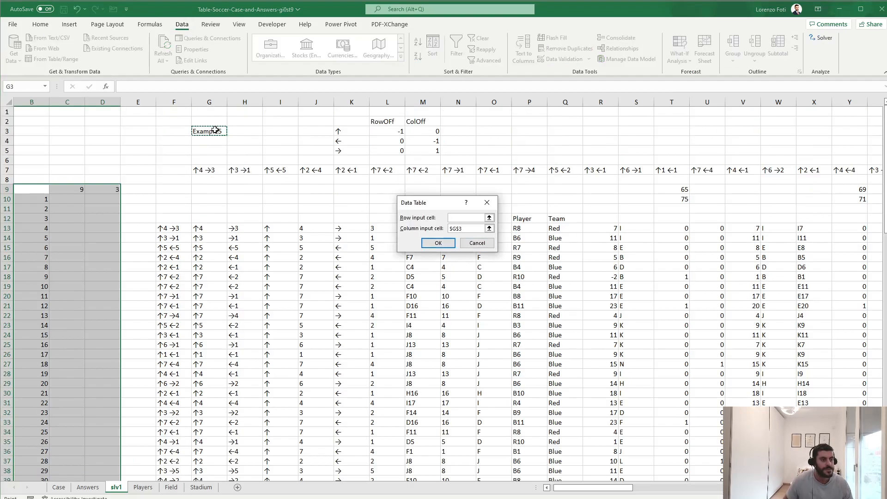
pyautogui.press('Return')
# Step: Copy the goal counts for games 71 to 100 from column D of the data table
pyautogui.press('Left')
pyautogui.press('Right')
pyautogui.press('Right')
pyautogui.press('Right')
pyautogui.hotkey('ctrl', 'Down')
pyautogui.hotkey('shift', 'Up')
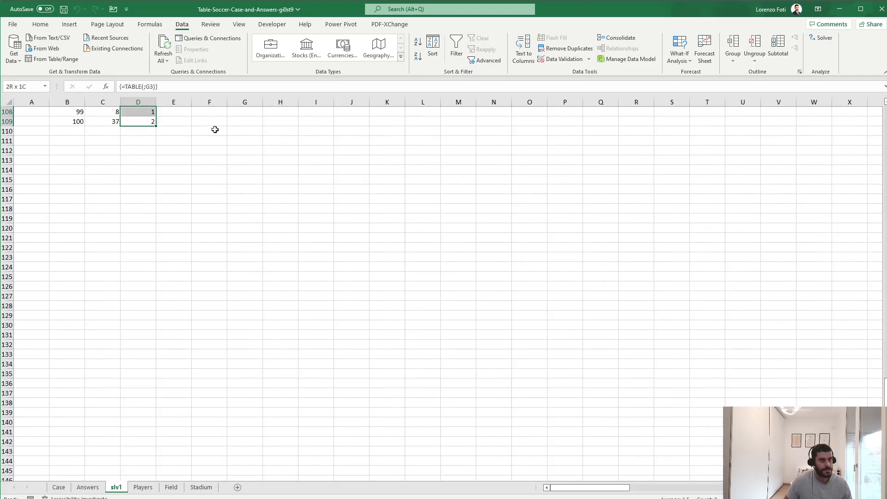
pyautogui.hotkey('shift', 'Up')
pyautogui.hotkey('shift', 'Up')
pyautogui.hotkey('shift', 'Up')
pyautogui.hotkey('shift', 'Up')
pyautogui.hotkey('shift', 'Up')
pyautogui.hotkey('shift', 'Up')
pyautogui.hotkey('shift', 'Up')
pyautogui.hotkey('shift', 'Up')
pyautogui.hotkey('shift', 'Up')
pyautogui.hotkey('shift', 'Up')
pyautogui.hotkey('shift', 'Up')
pyautogui.hotkey('shift', 'Up')
pyautogui.hotkey('shift', 'Up')
pyautogui.hotkey('shift', 'Up')
pyautogui.hotkey('shift', 'Up')
pyautogui.hotkey('shift', 'Up')
pyautogui.hotkey('shift', 'Up')
pyautogui.hotkey('shift', 'Up')
pyautogui.hotkey('shift', 'Up')
pyautogui.hotkey('shift', 'Up')
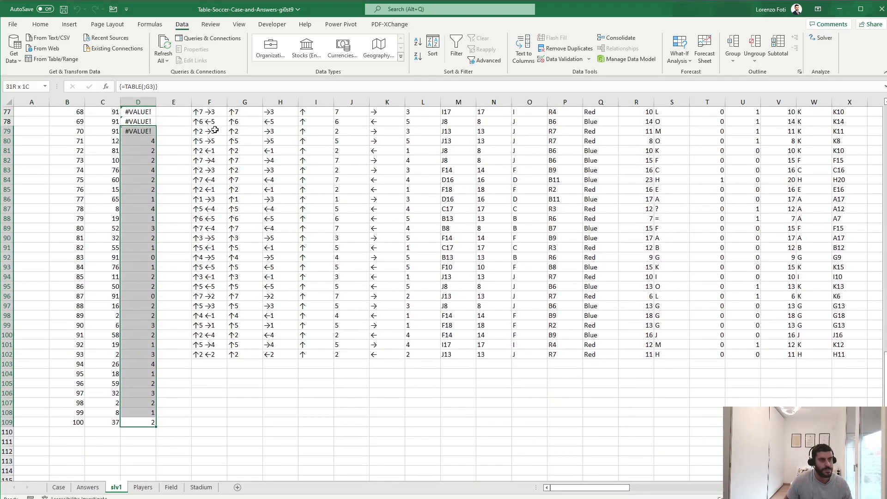
pyautogui.hotkey('ctrl', 'c')
# Step: Try to paste the copied goal counts into the Bonus 3 answer cell E58 on the Case sheet
pyautogui.hotkey('ctrl', 'pageup')
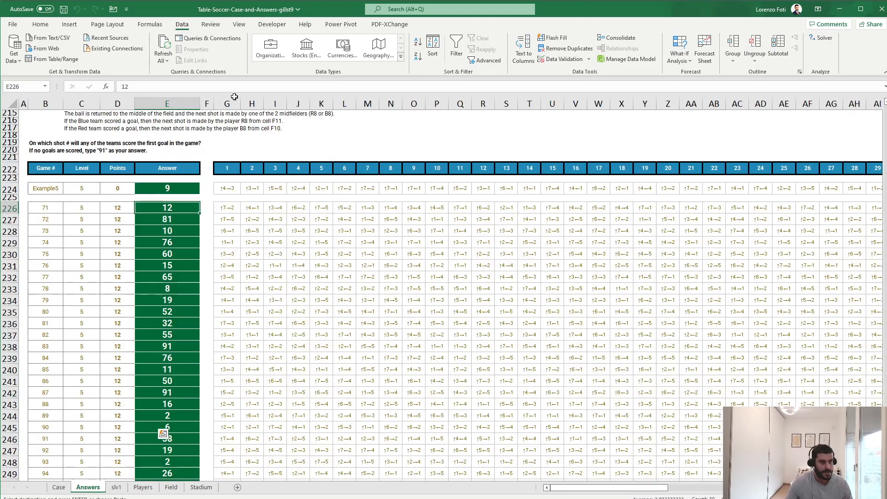
pyautogui.scroll(20, 175, 267)
pyautogui.scroll(3, 175, 267)
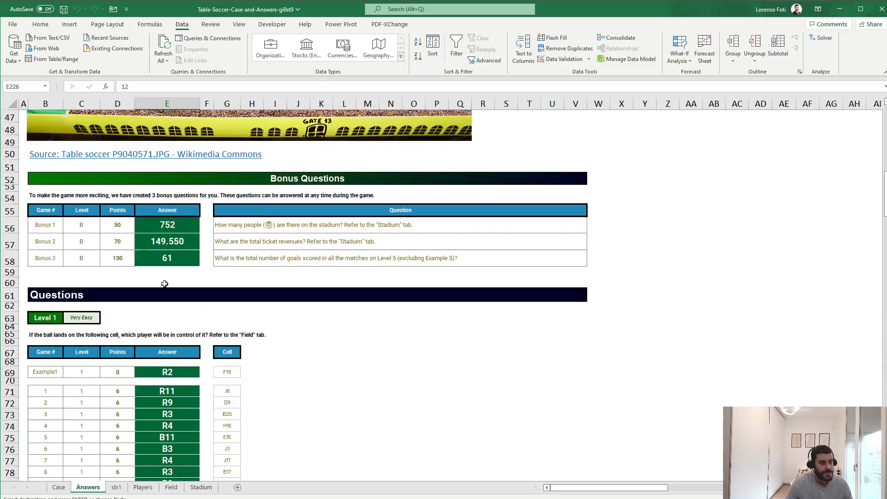
pyautogui.click(59, 487)
pyautogui.scroll(6, 112, 357)
pyautogui.scroll(20, 112, 357)
pyautogui.scroll(-15, 151, 249)
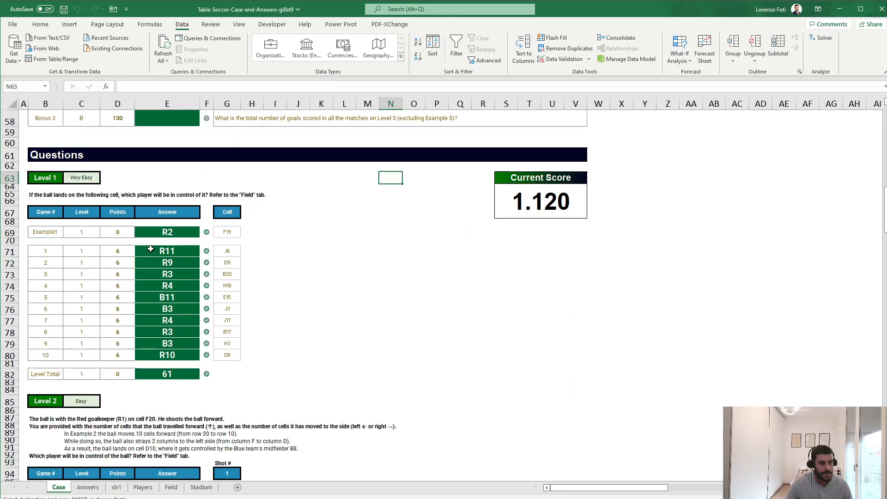
pyautogui.scroll(3, 151, 250)
pyautogui.click(167, 235)
pyautogui.hotkey('alt', 'h')
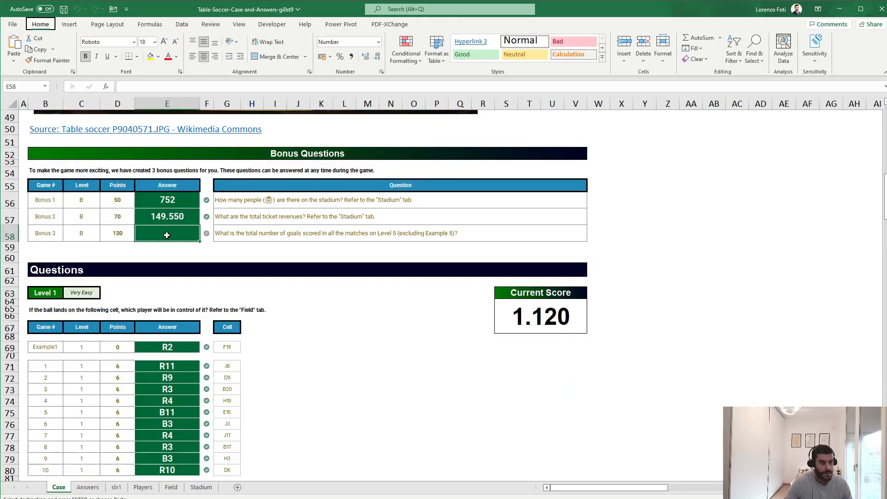
pyautogui.hotkey('ctrl', 'v')
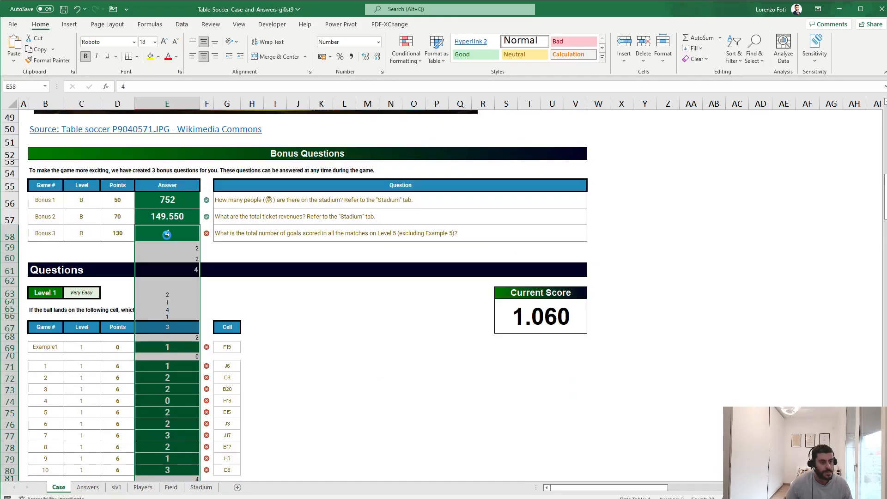
pyautogui.hotkey('ctrl', 'z')
# Step: Total the game 71 to 100 goal counts in D80:D109 of slv1 and enter 61 as the Bonus 3 answer on Case
pyautogui.click(88, 490)
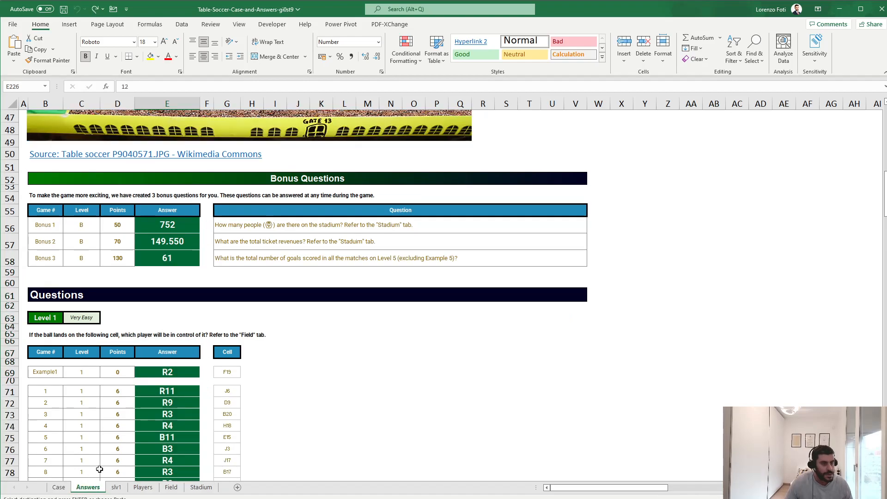
pyautogui.click(118, 489)
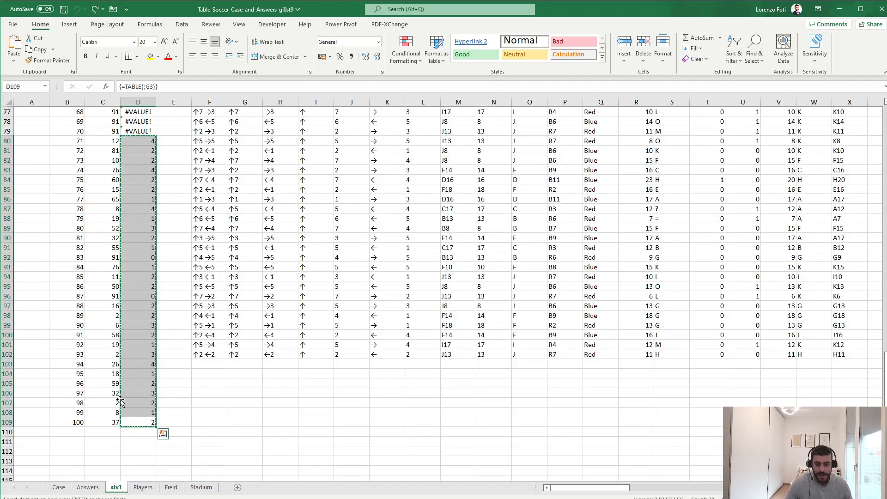
pyautogui.moveTo(142, 141); pyautogui.dragTo(138, 423)
pyautogui.click(60, 487)
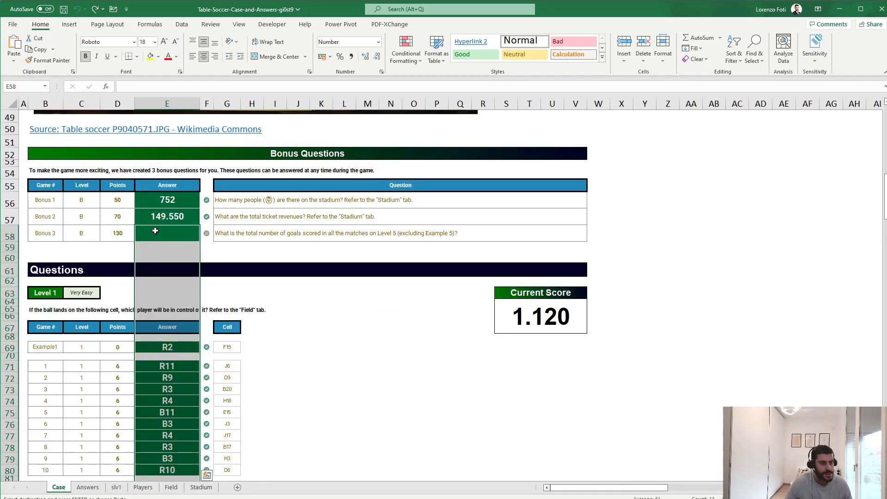
pyautogui.write('61')
pyautogui.press('Return')
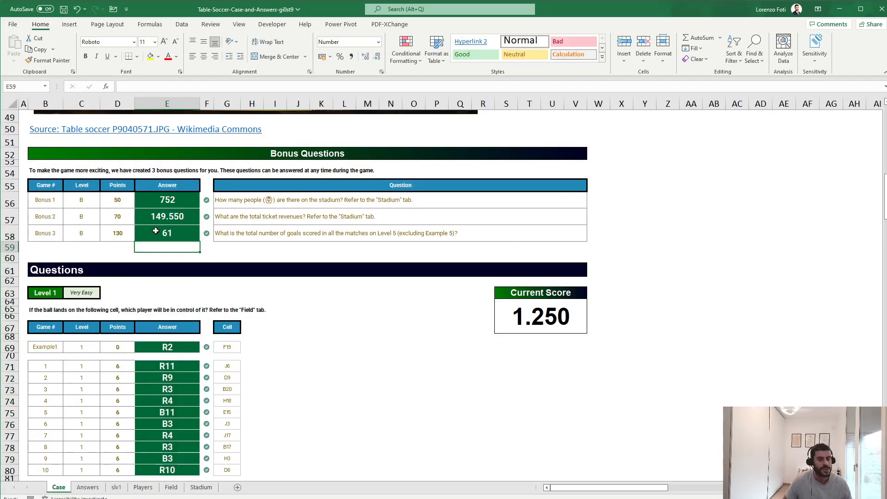